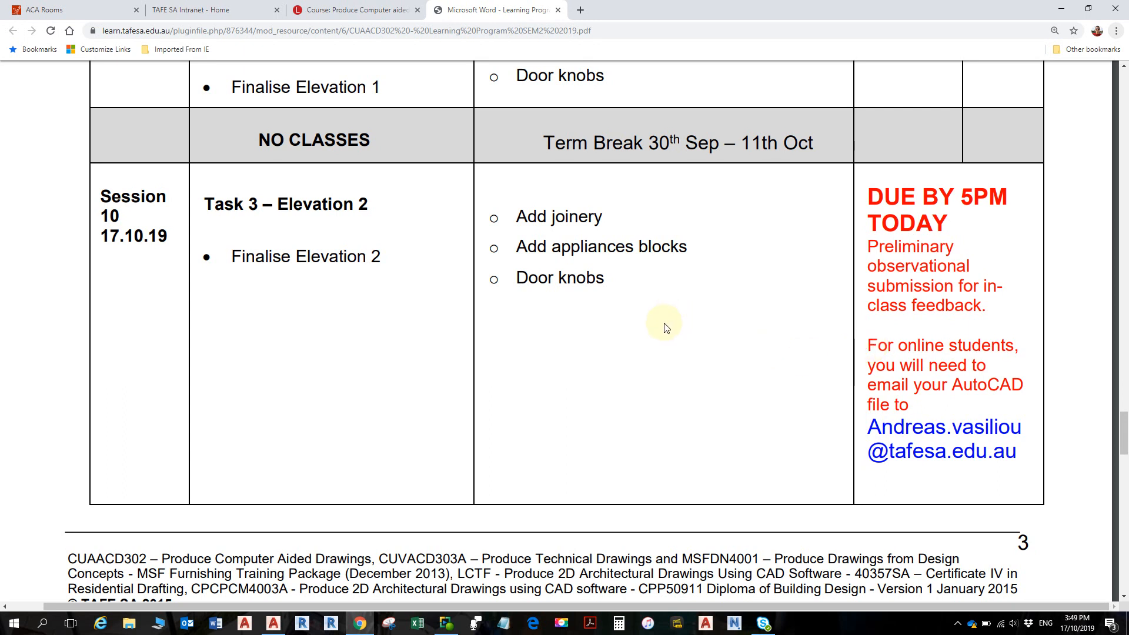
Review the Session 10 entry of the learning program, including its Elevation 2 tasks and submission requirements
scroll(666, 328, "down", 1)
scroll(663, 333, "down", 3)
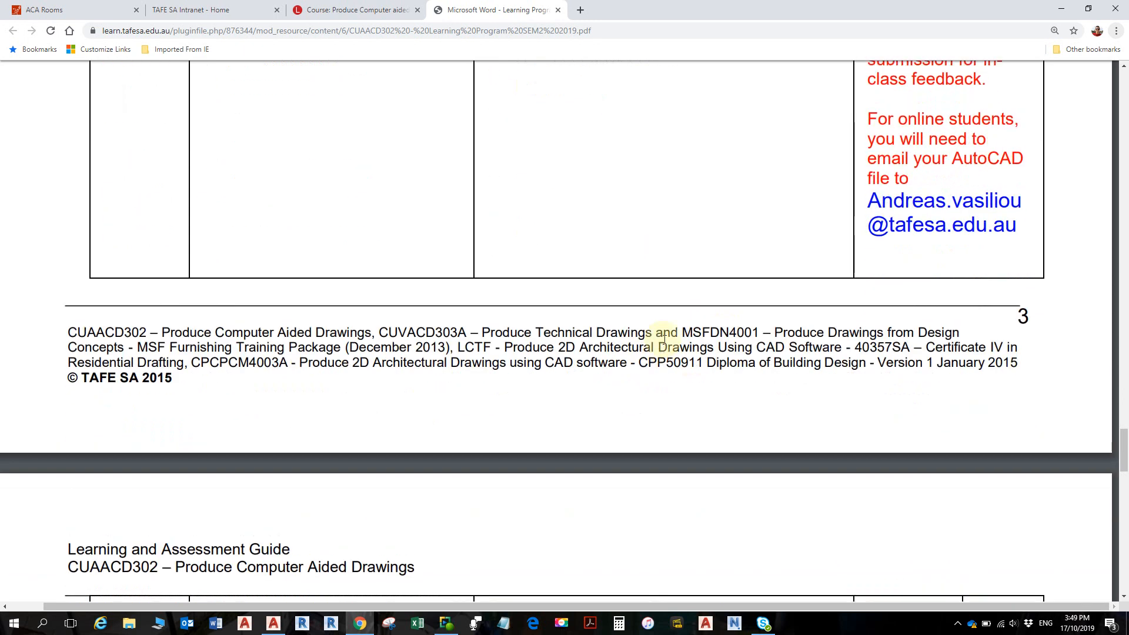
scroll(726, 380, "up", 3)
scroll(628, 307, "up", 2, "ctrl")
scroll(630, 308, "down", 1, "ctrl")
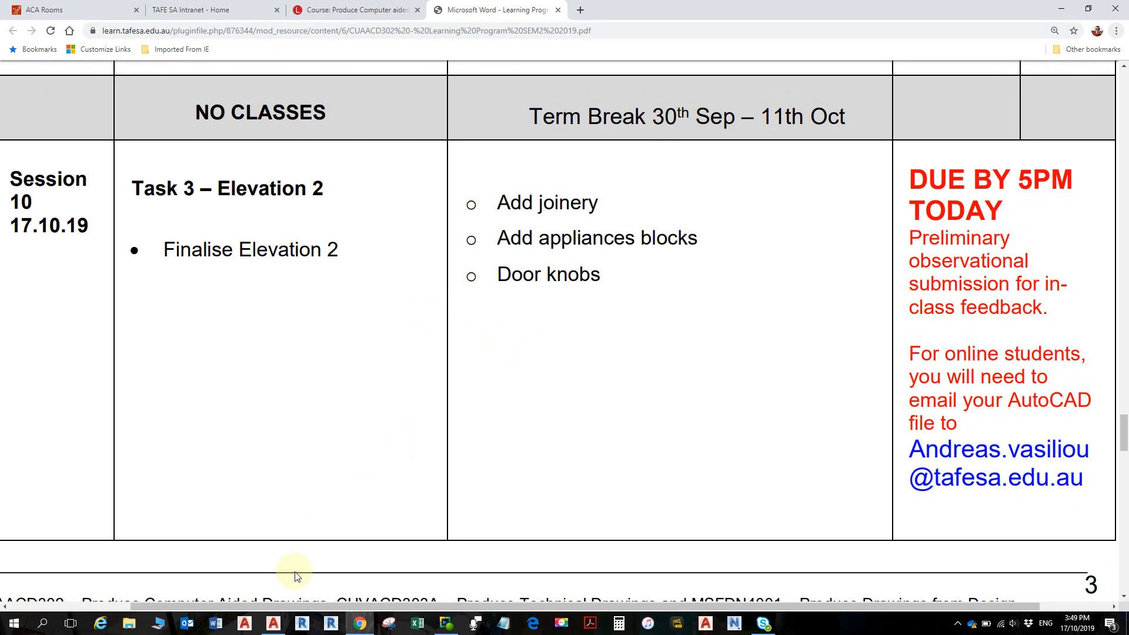
Switch to the kitchen house plan drawing in AutoCAD and restore the maximized viewport to the Layout1 sheet in paper space
mouse_move(277, 626)
left_click(273, 574)
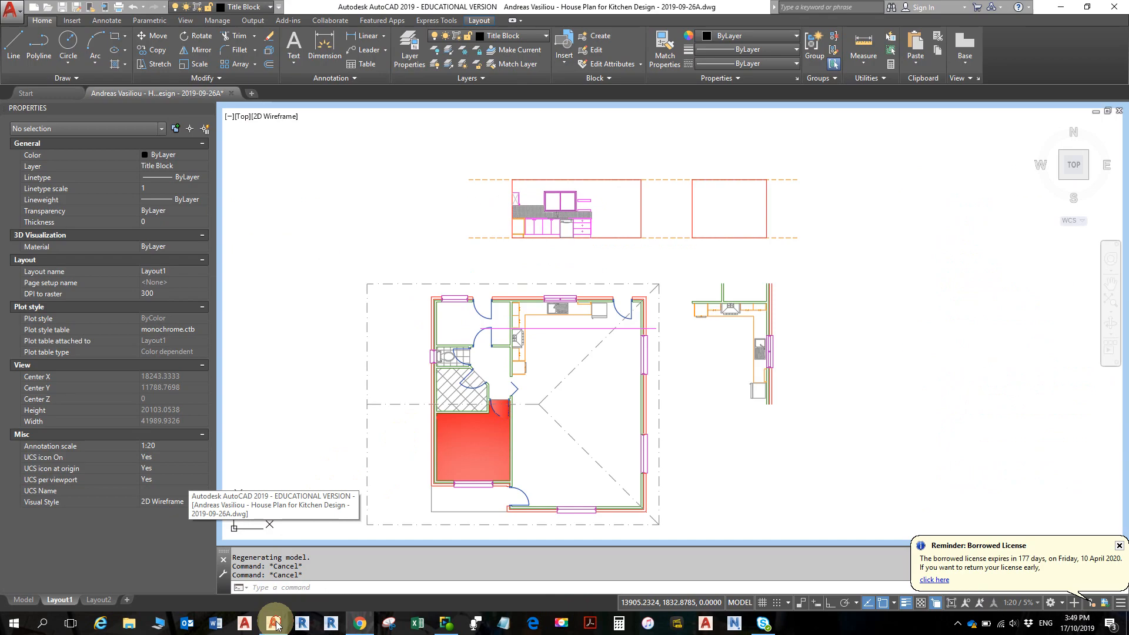
left_click(1119, 545)
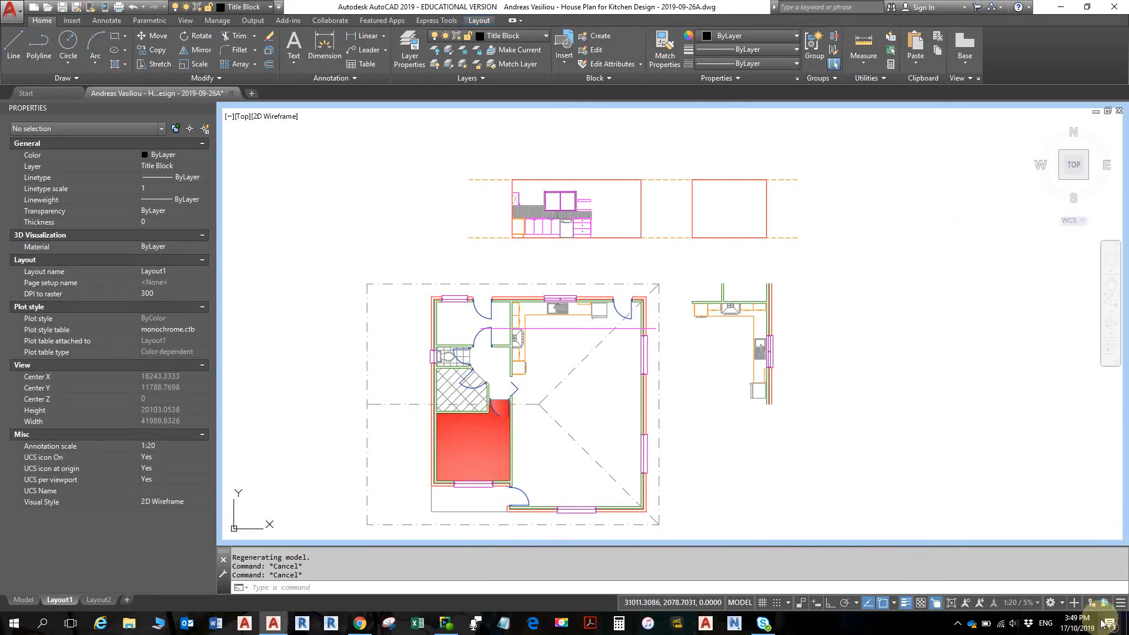
left_click(951, 602)
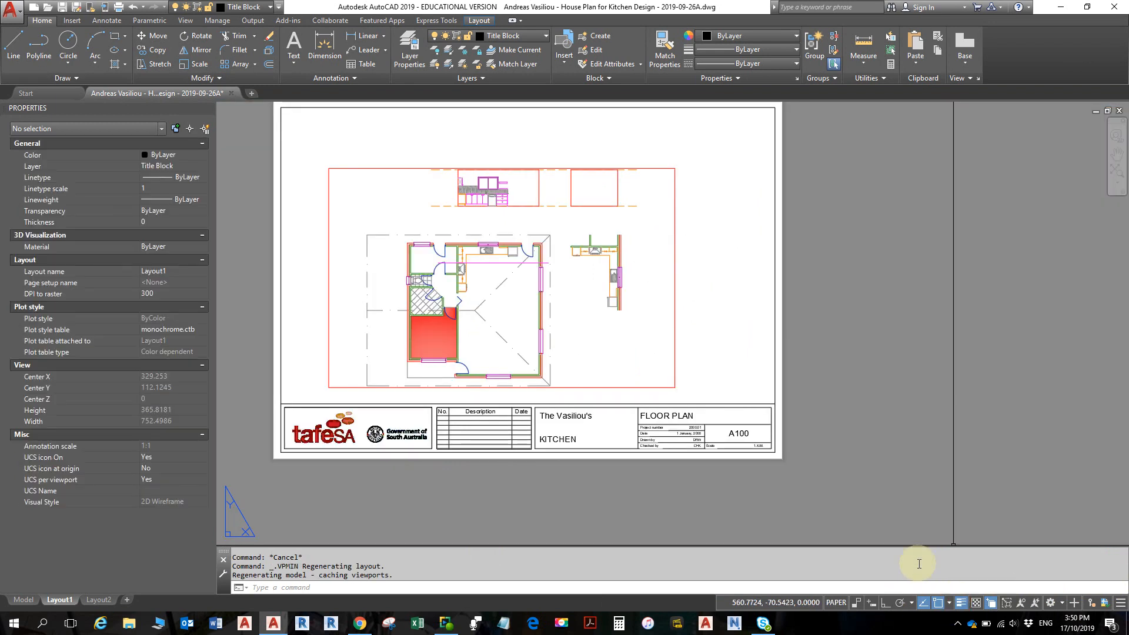
Inspect the title block's attributes and text on the Layout1 sheet
left_click(743, 423)
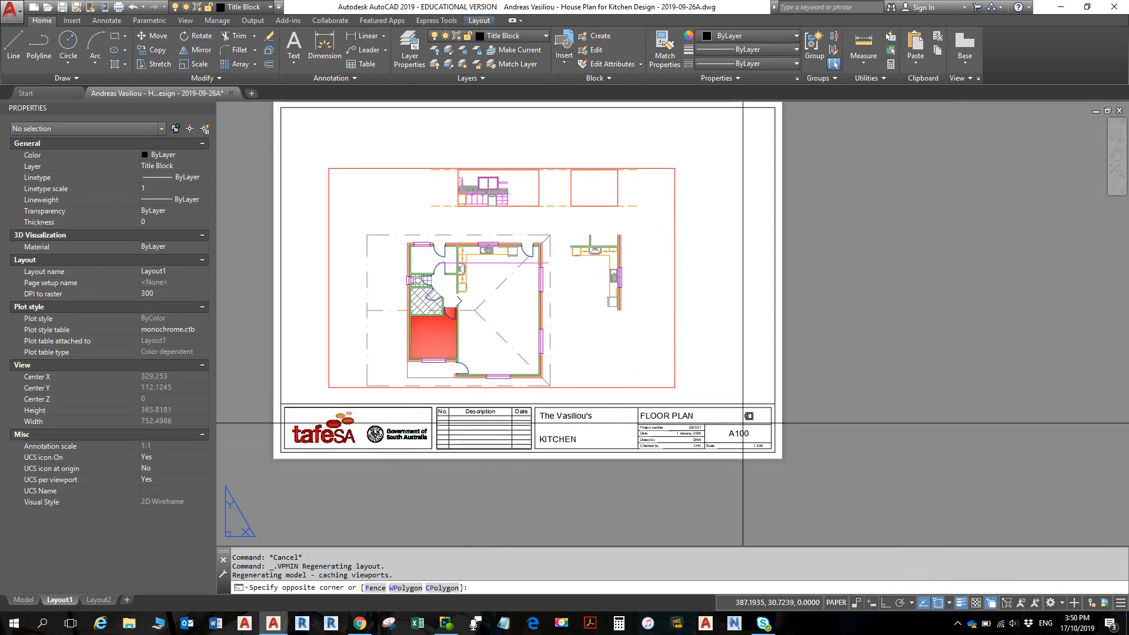
left_click(741, 425)
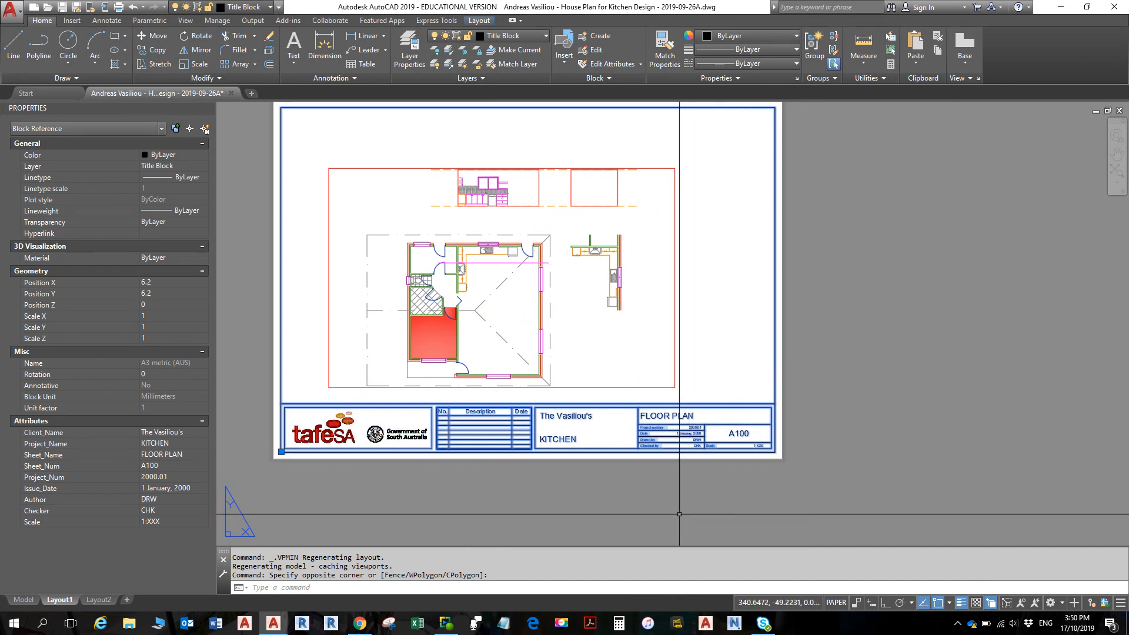
key("Escape")
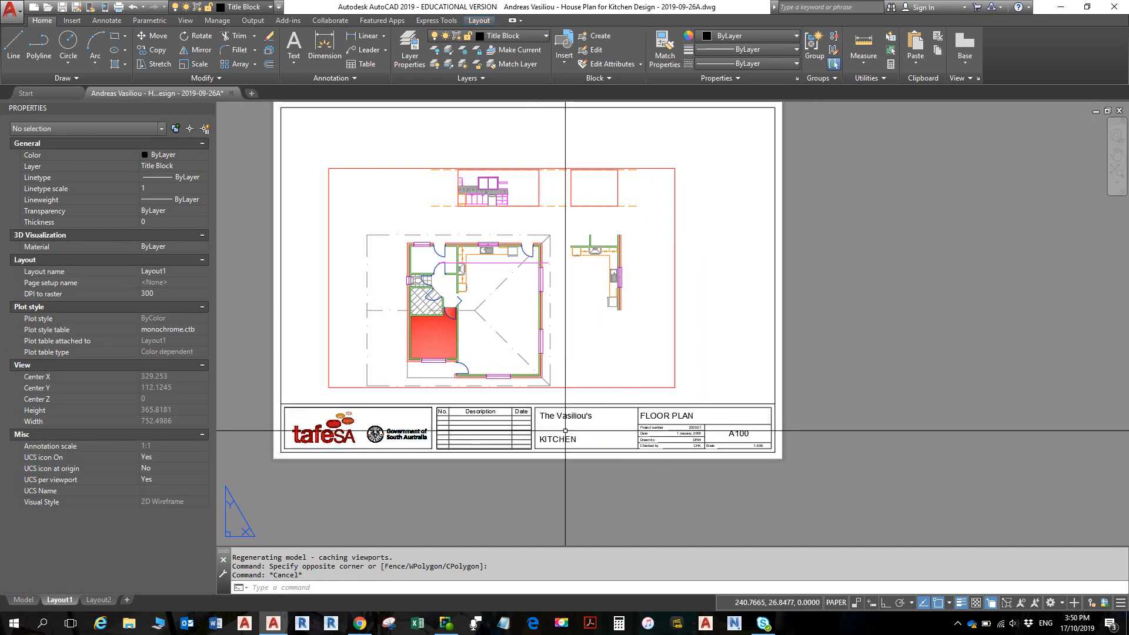
scroll(572, 457, "up", 6)
scroll(763, 369, "down", 4)
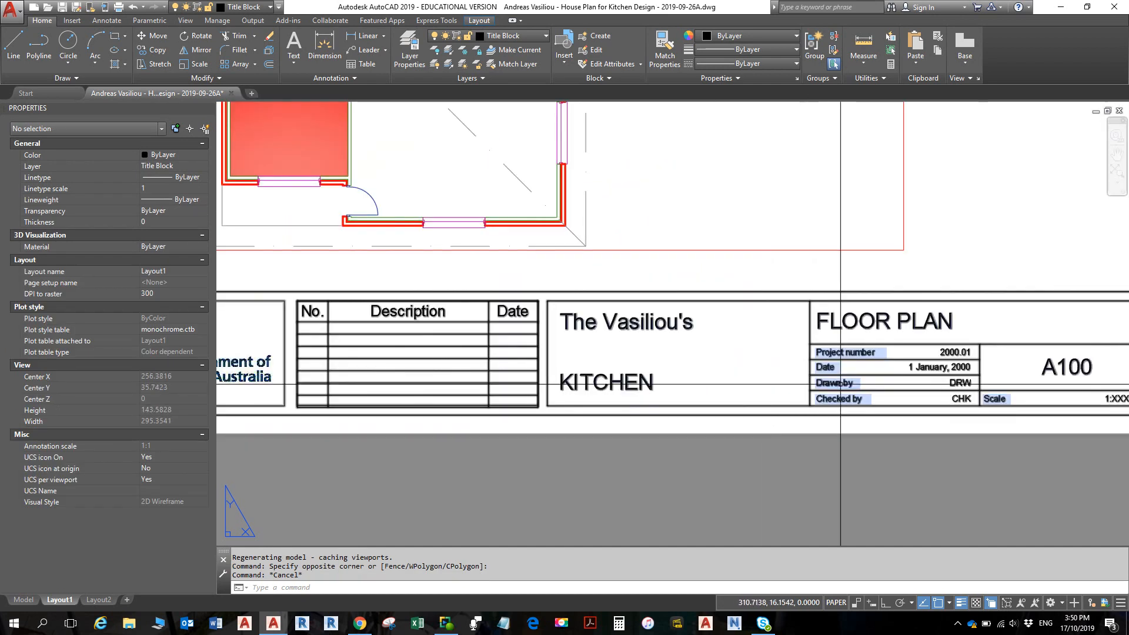
key("Escape")
scroll(747, 392, "down", 3)
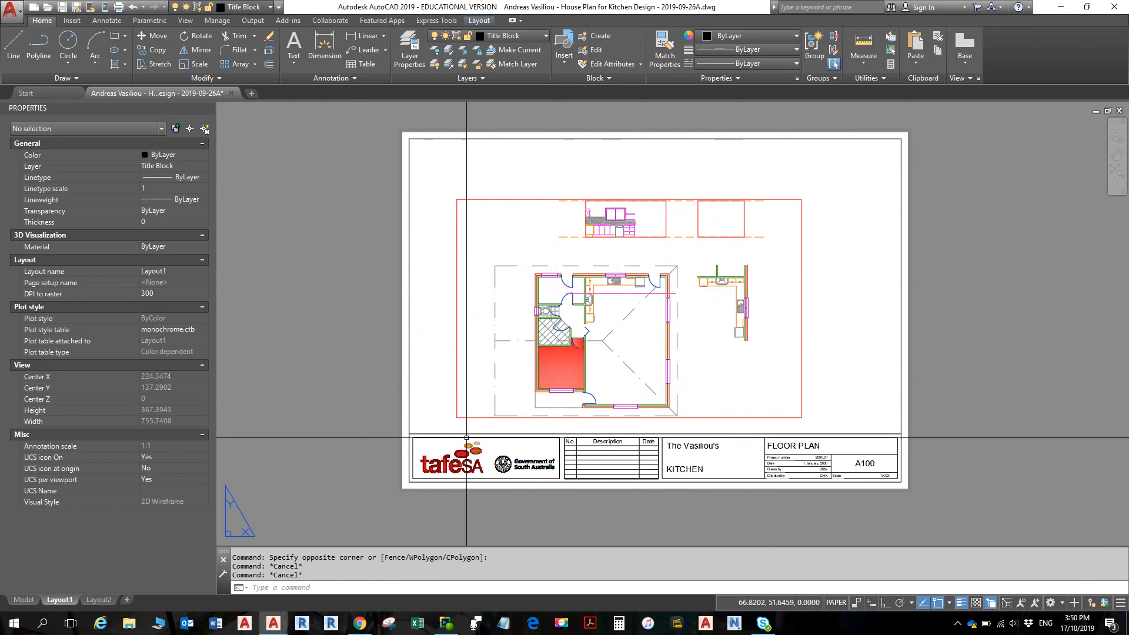
Examine the kitchen elevations and the floor plan in model space
left_click(34, 602)
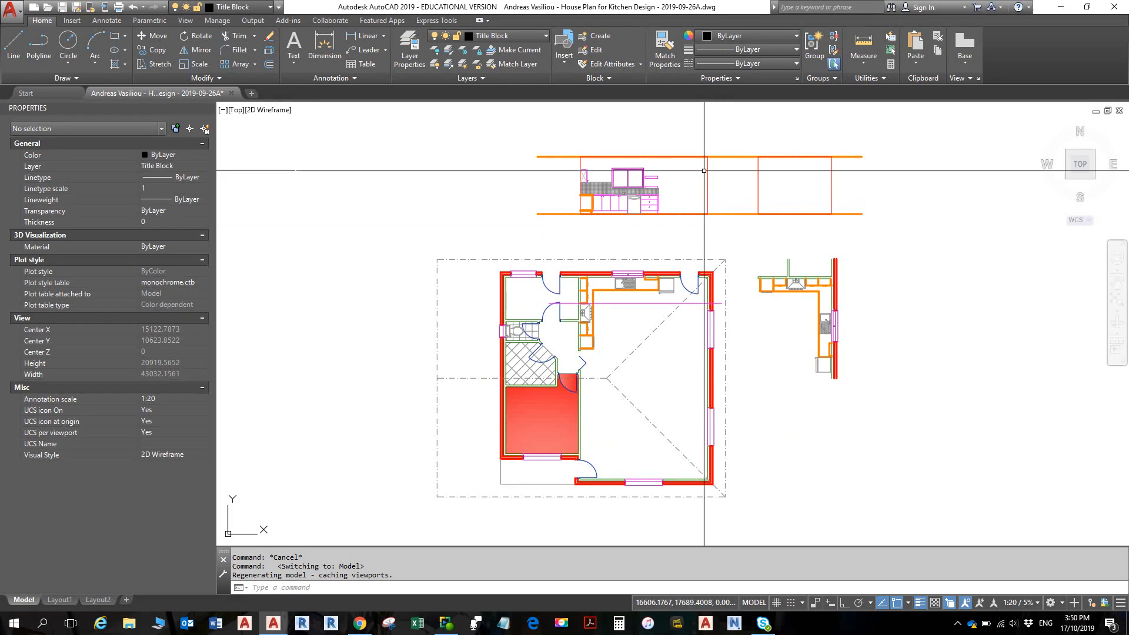
scroll(676, 182, "up", 4)
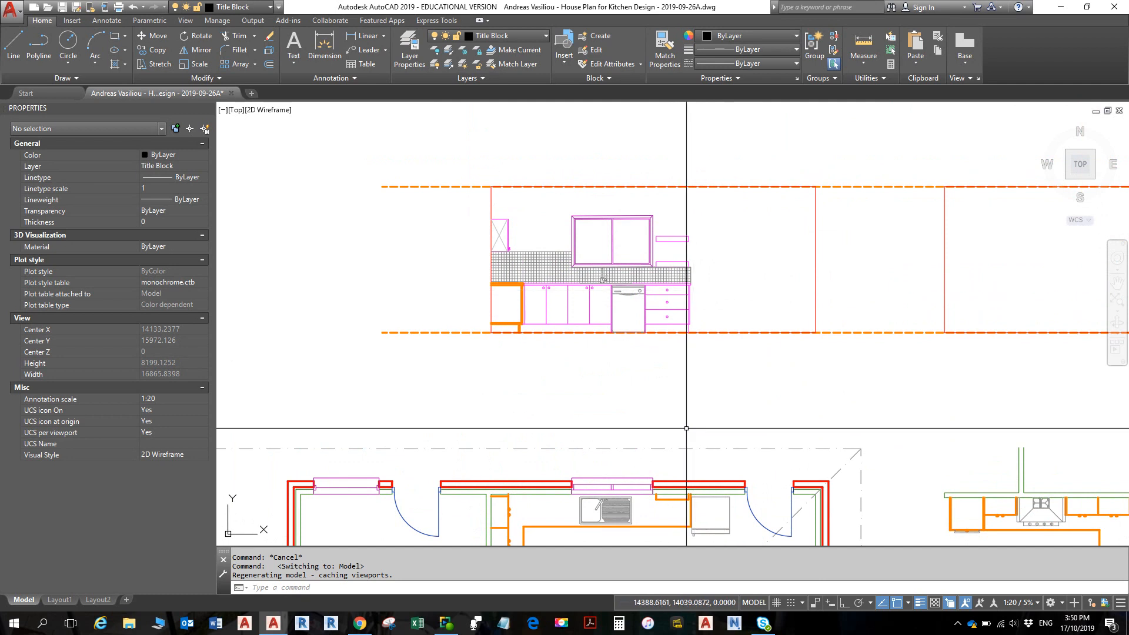
scroll(663, 285, "down", 2)
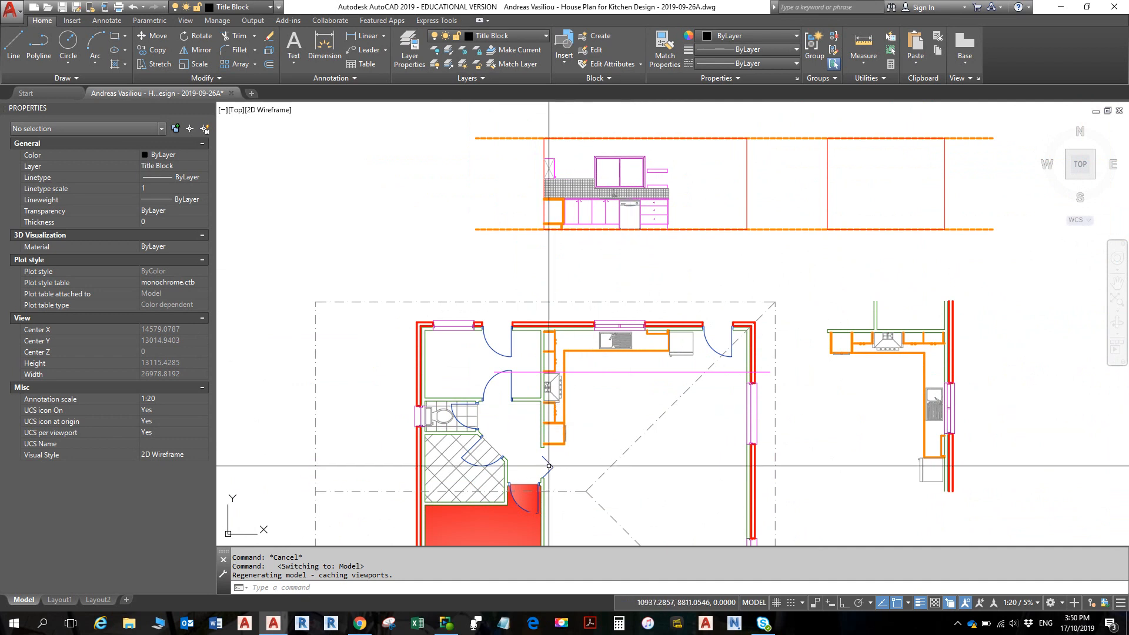
Return to Layout1 and delete the existing viewport that shows the whole drawing
left_click(62, 600)
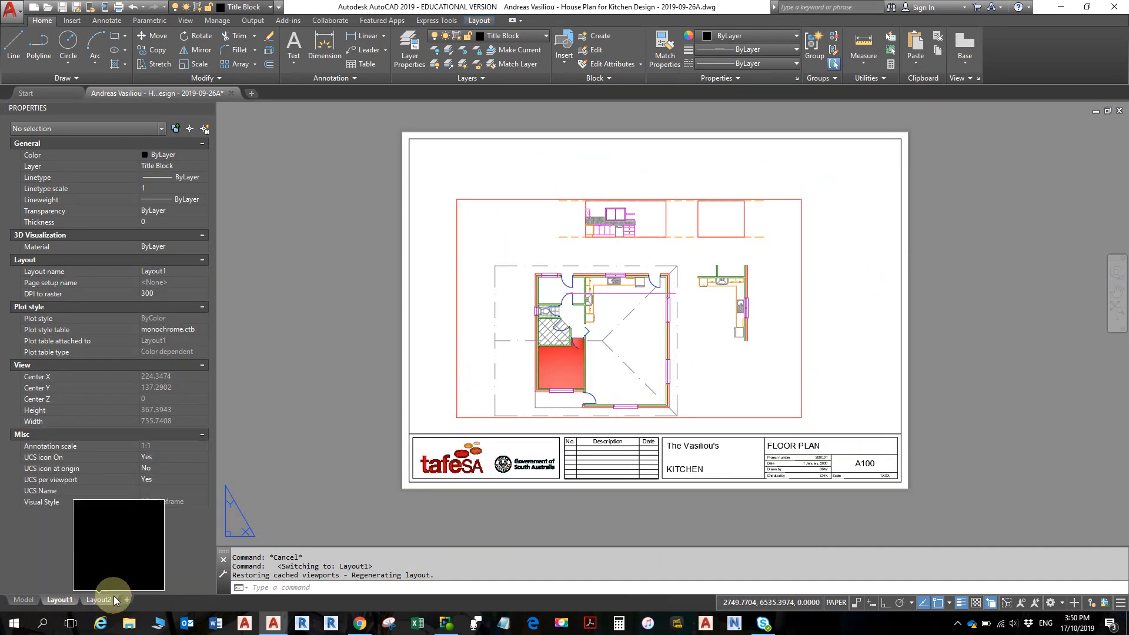
mouse_move(115, 600)
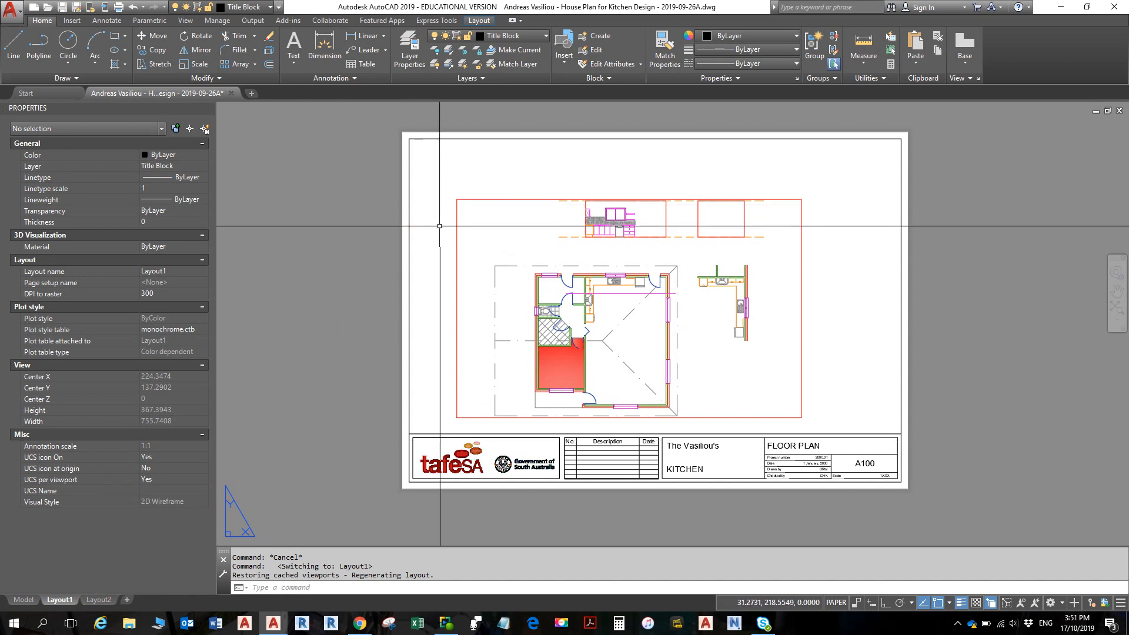
left_click(456, 235)
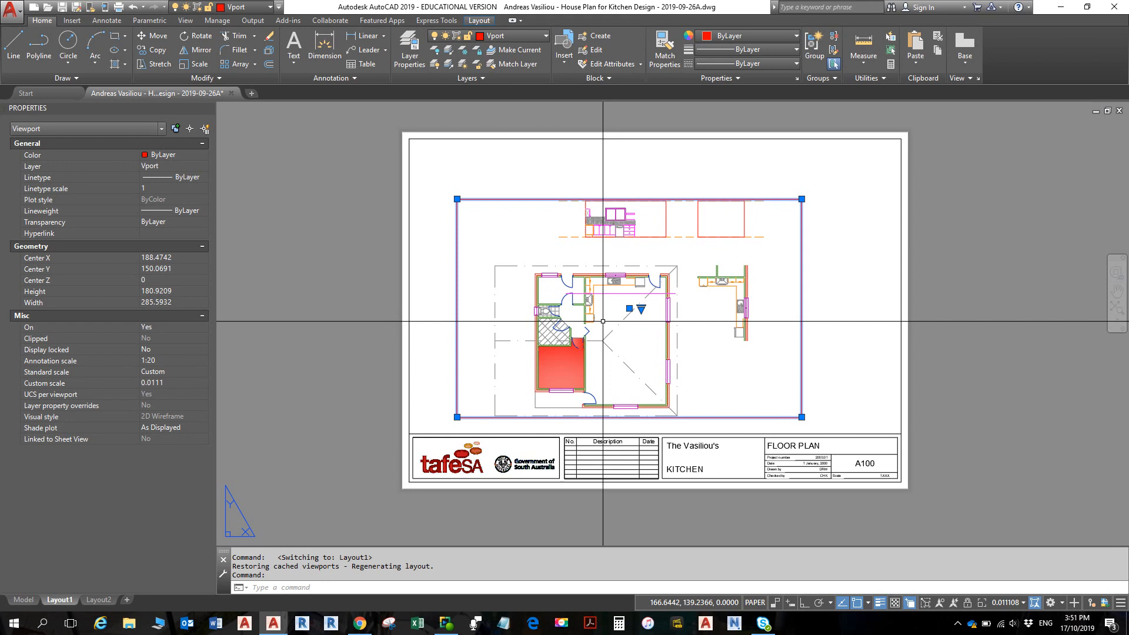
key("Delete")
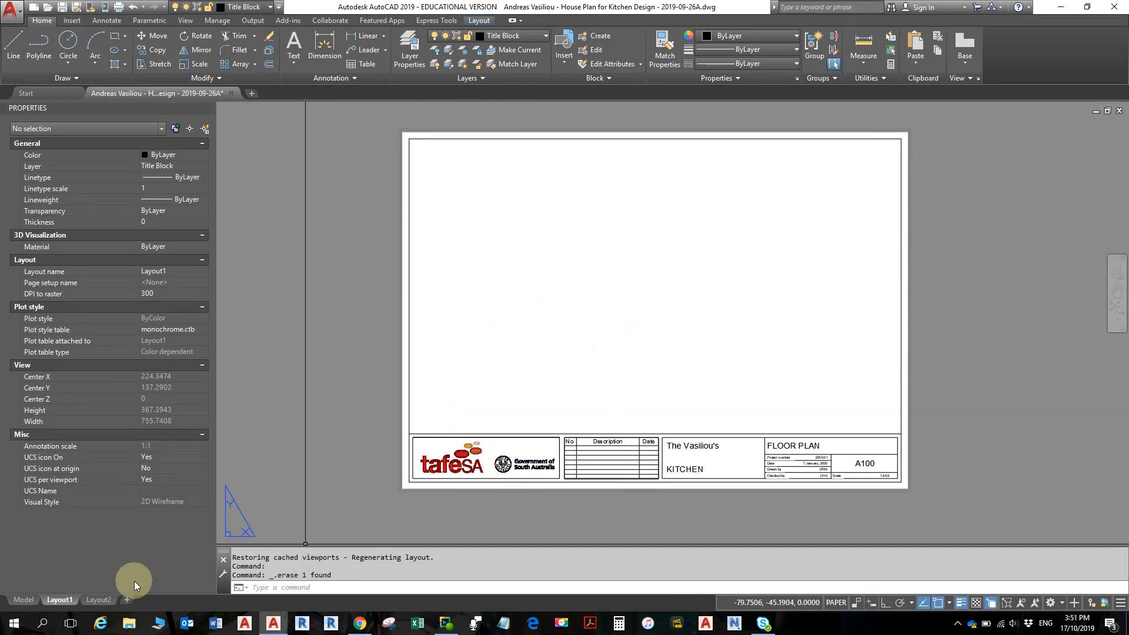
Show the rectangular, polygonal and object options for creating layout viewports
mouse_move(91, 600)
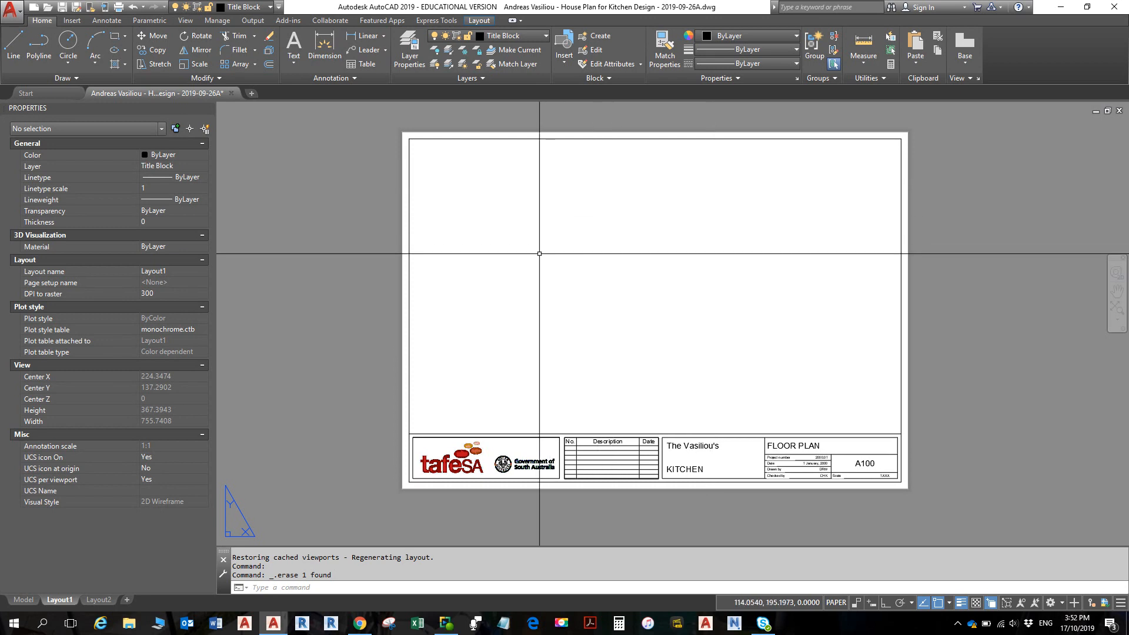
left_click(479, 21)
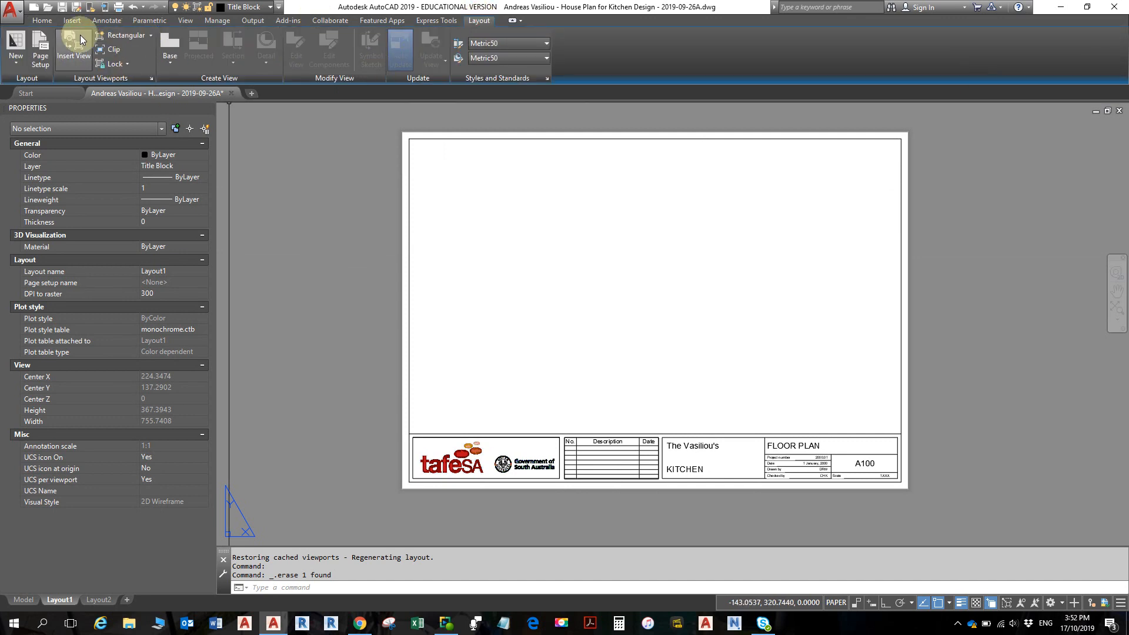
left_click(152, 37)
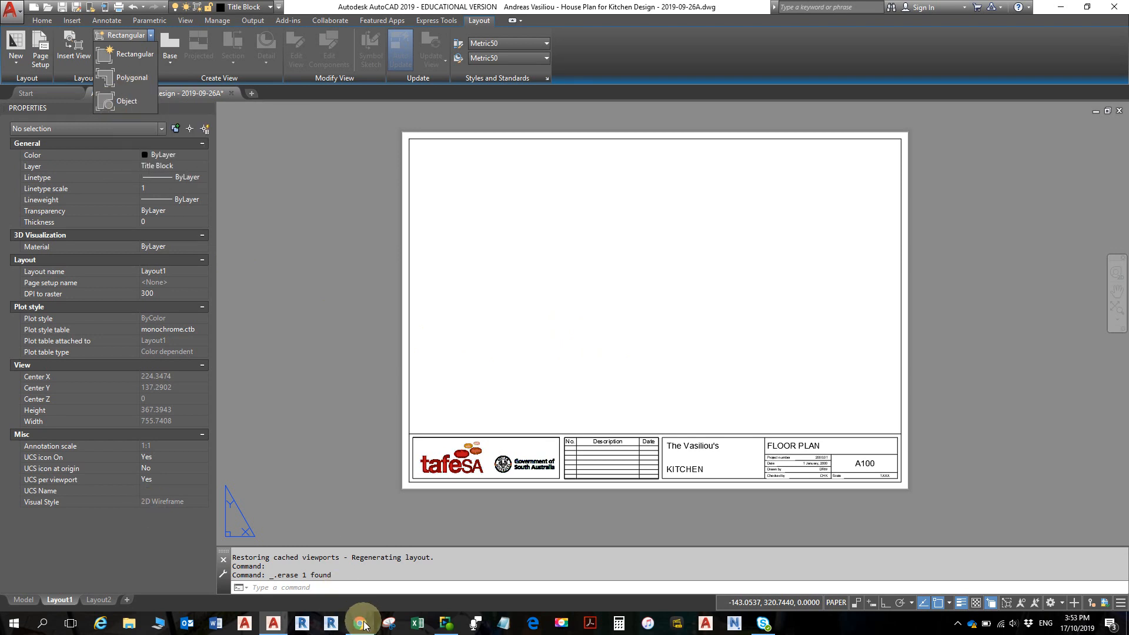
Switch to Chrome and find the Drawing Set section of Assessment Task for AutoCAD on the course page
mouse_move(366, 619)
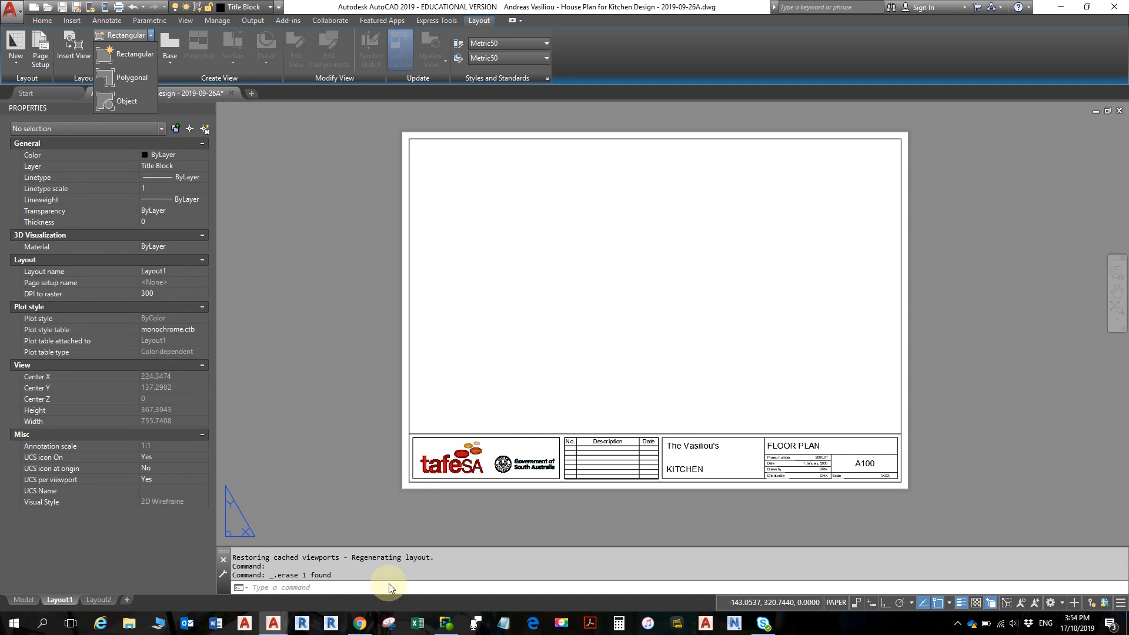
left_click(360, 623)
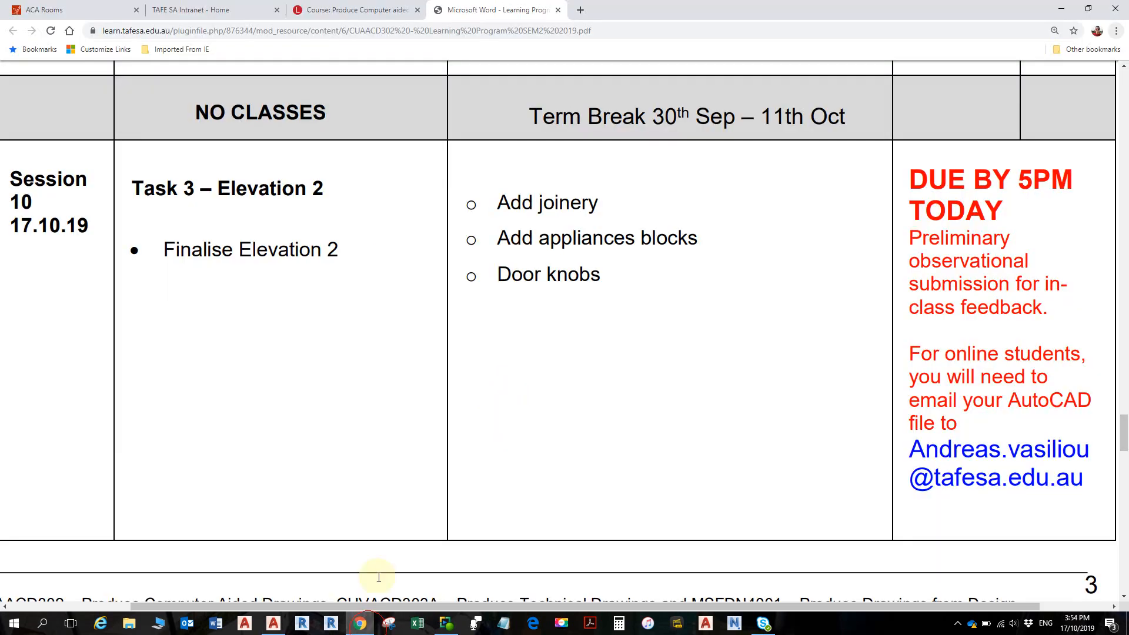
left_click(342, 10)
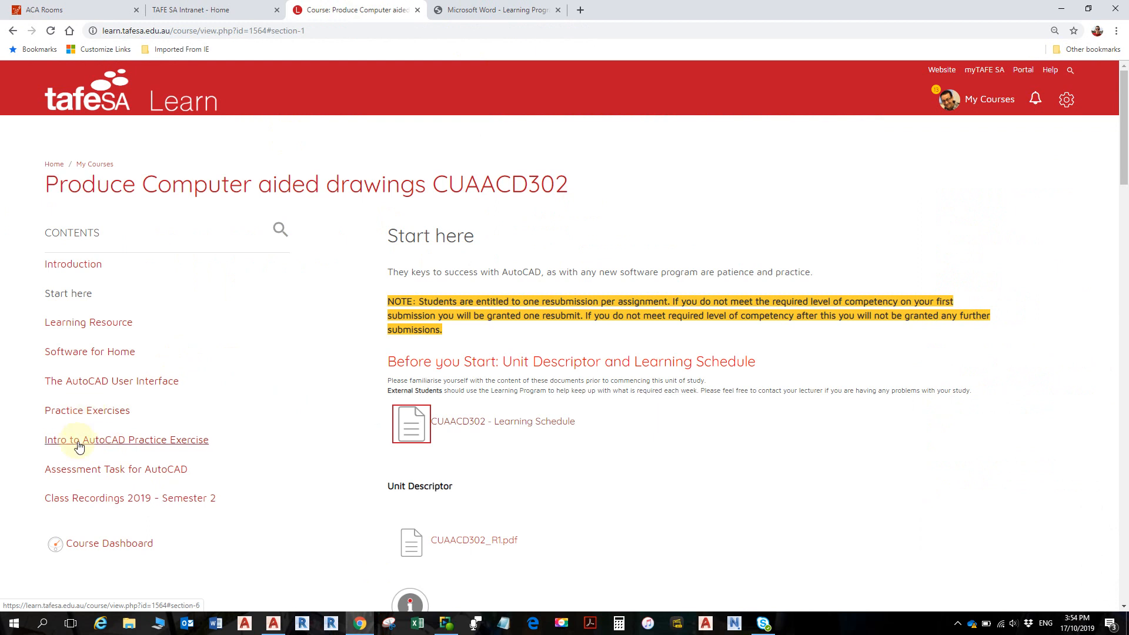
left_click(80, 470)
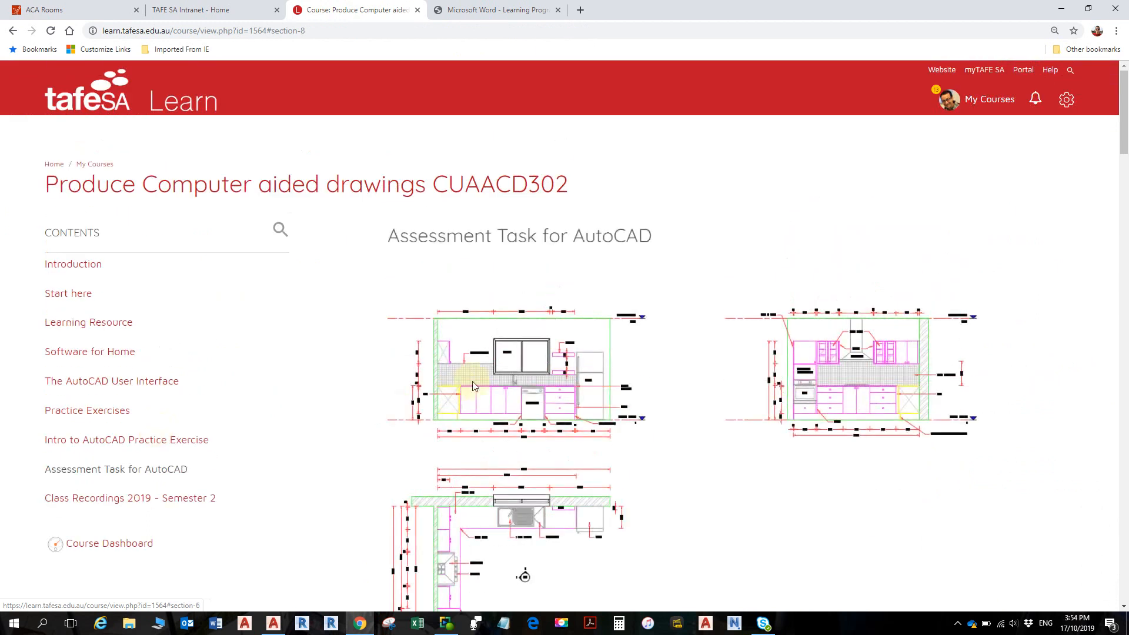
scroll(602, 453, "down", 7)
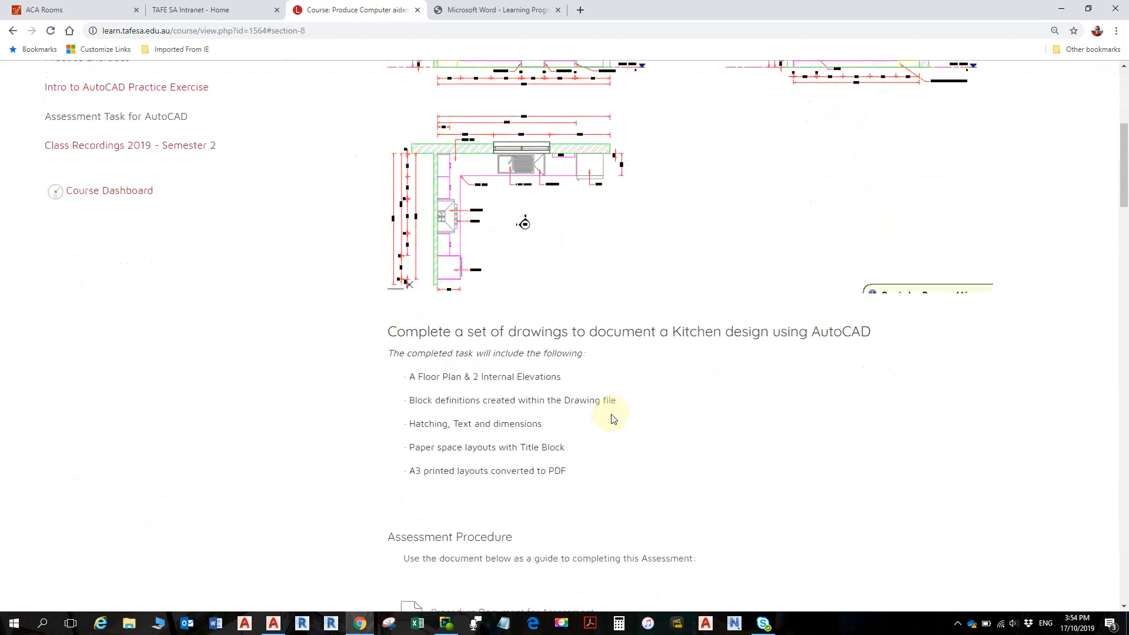
scroll(594, 415, "down", 12)
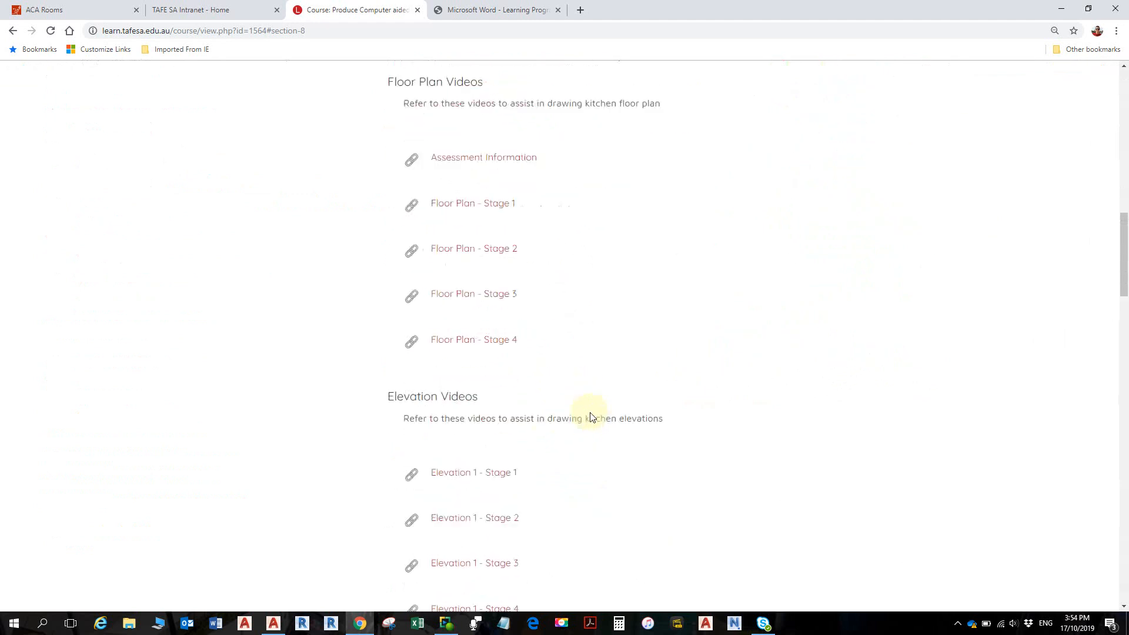
scroll(591, 417, "down", 10)
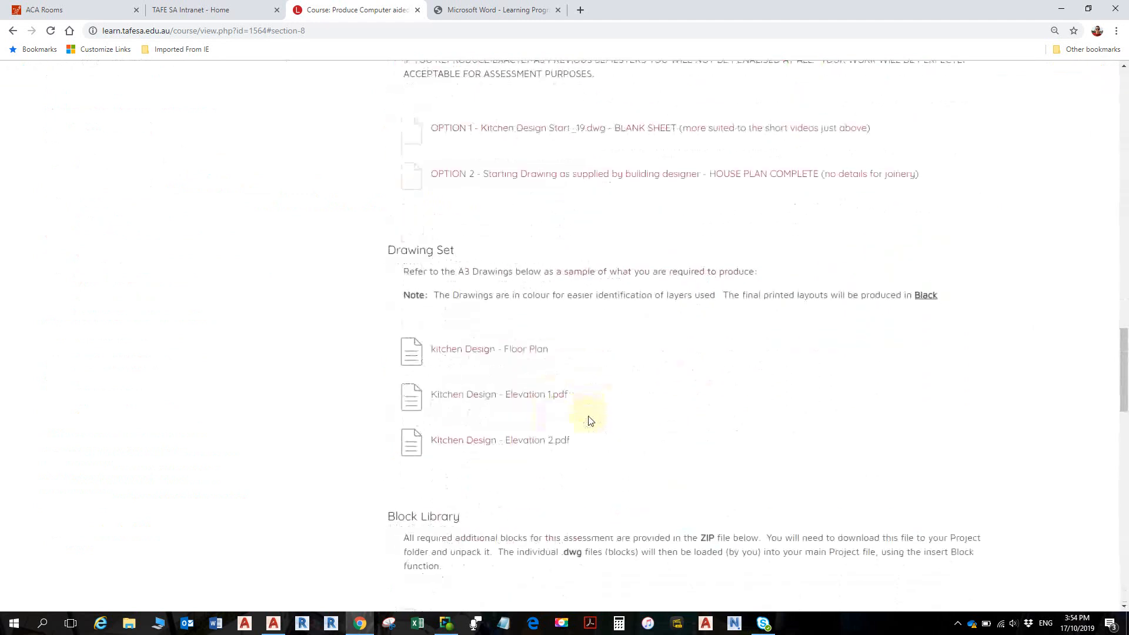
Examine the sample Kitchen Design - Floor Plan sheet and return to the course page
left_click(503, 351)
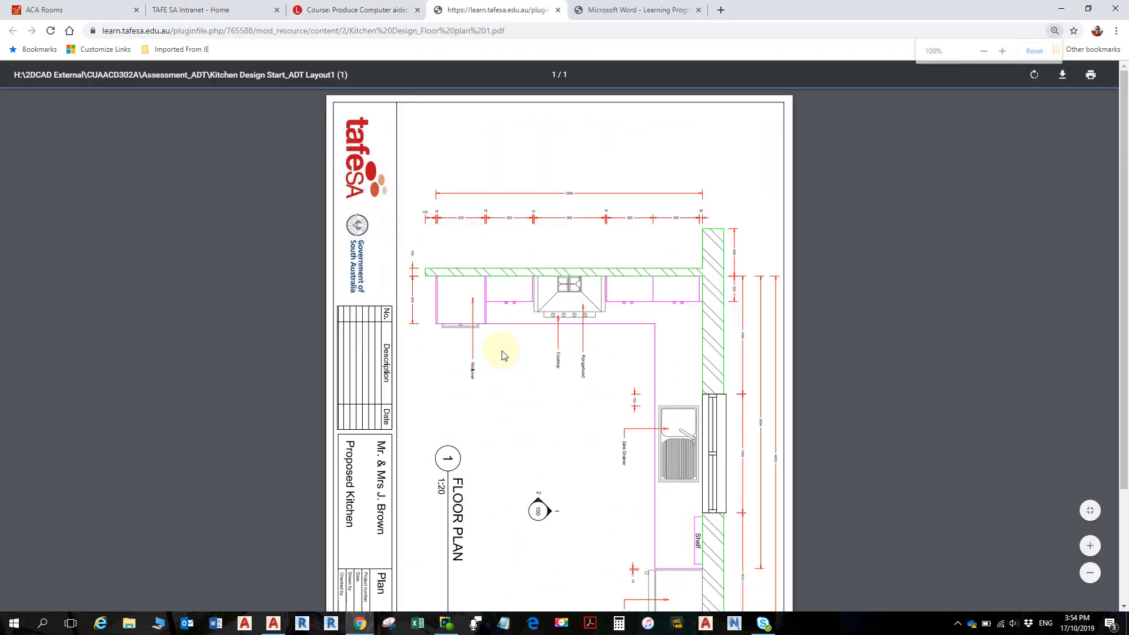
scroll(588, 420, "down", 3)
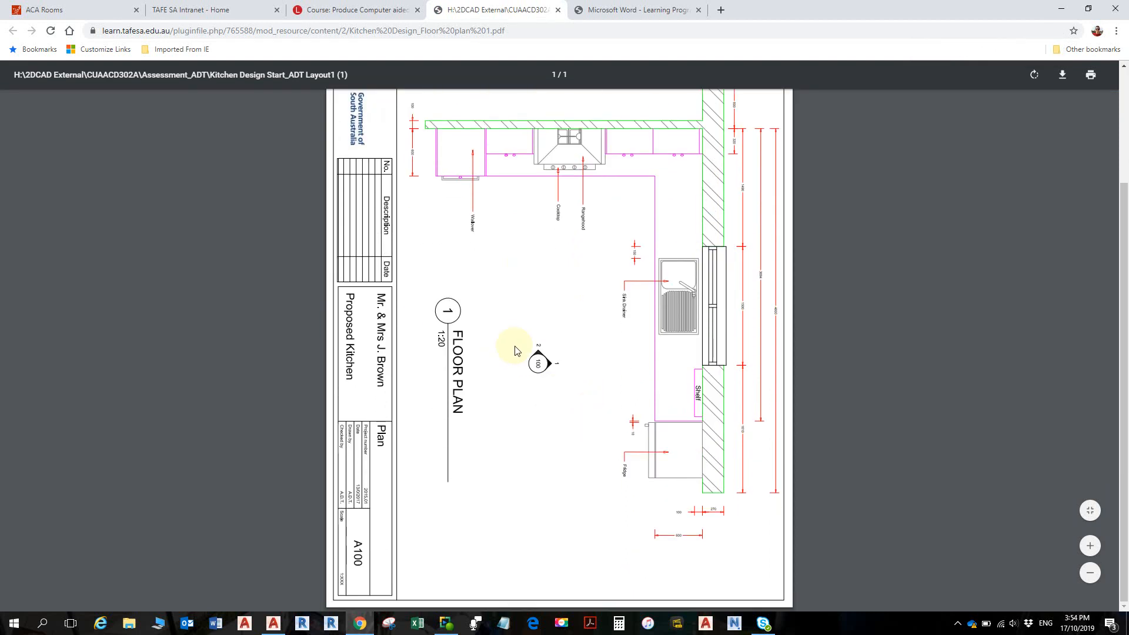
left_click(315, 11)
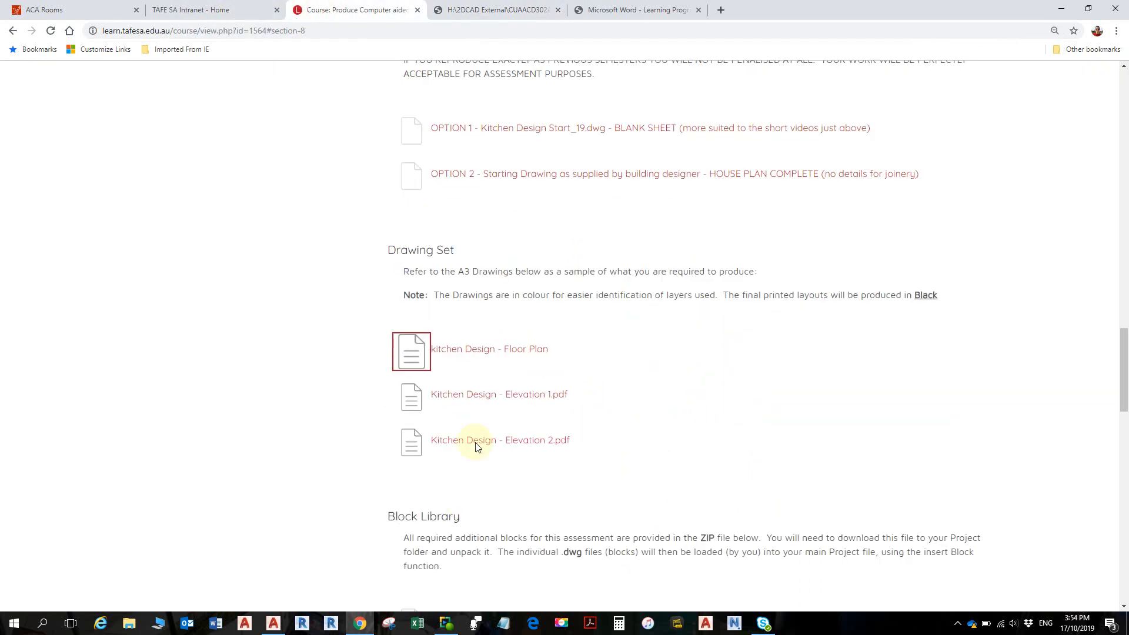
Examine the sample sheet Kitchen Design - Elevation 1.pdf, including its dimensions, labels and title block
left_click(471, 394)
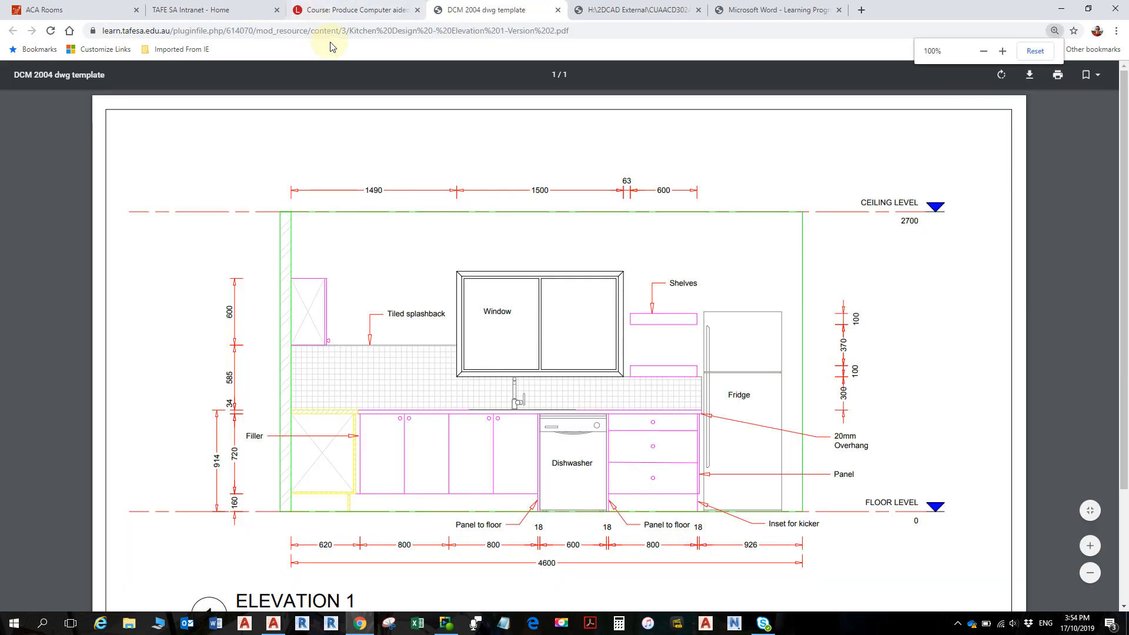
scroll(475, 264, "down", 3)
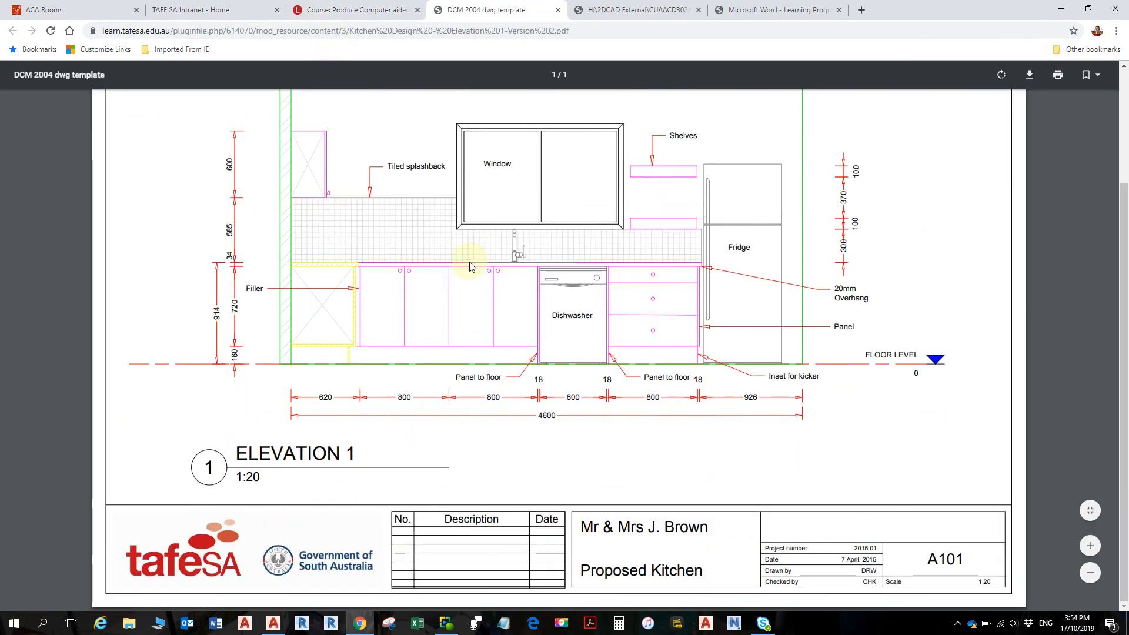
scroll(468, 258, "up", 3)
Go back to the course page and examine the sample sheet Kitchen Design - Elevation 2.pdf
left_click(355, 10)
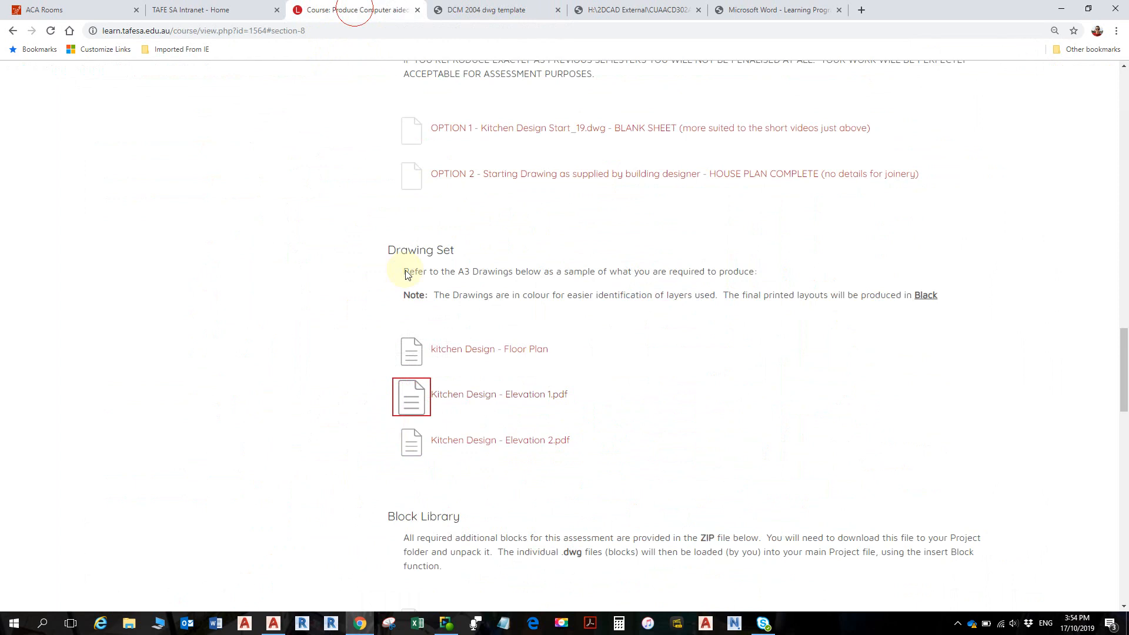
left_click(449, 441)
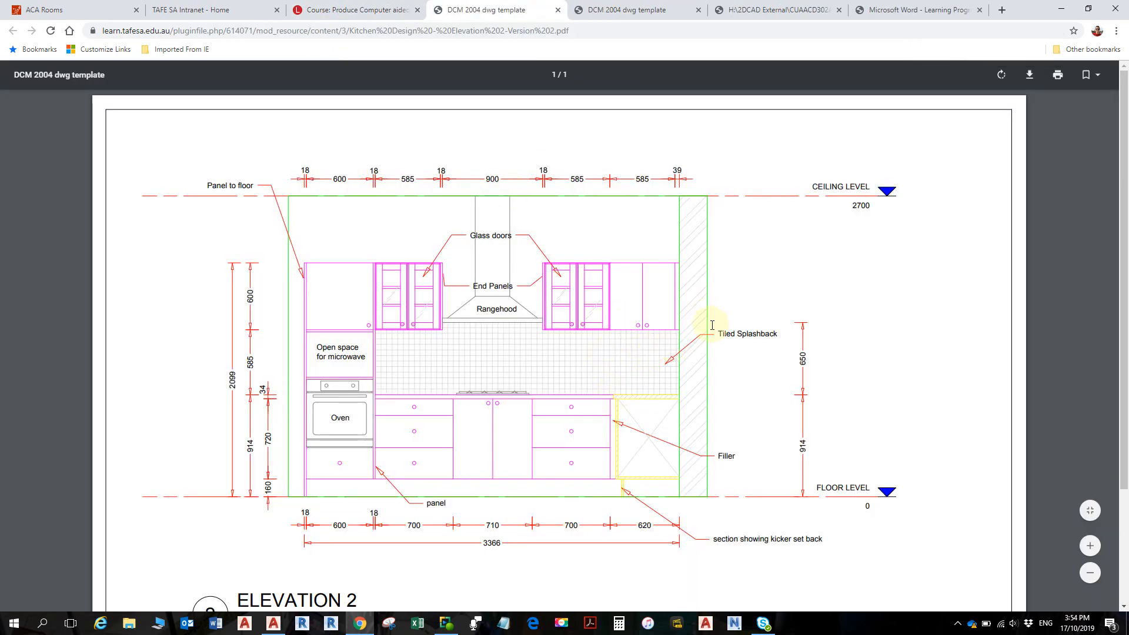
scroll(714, 329, "down", 1)
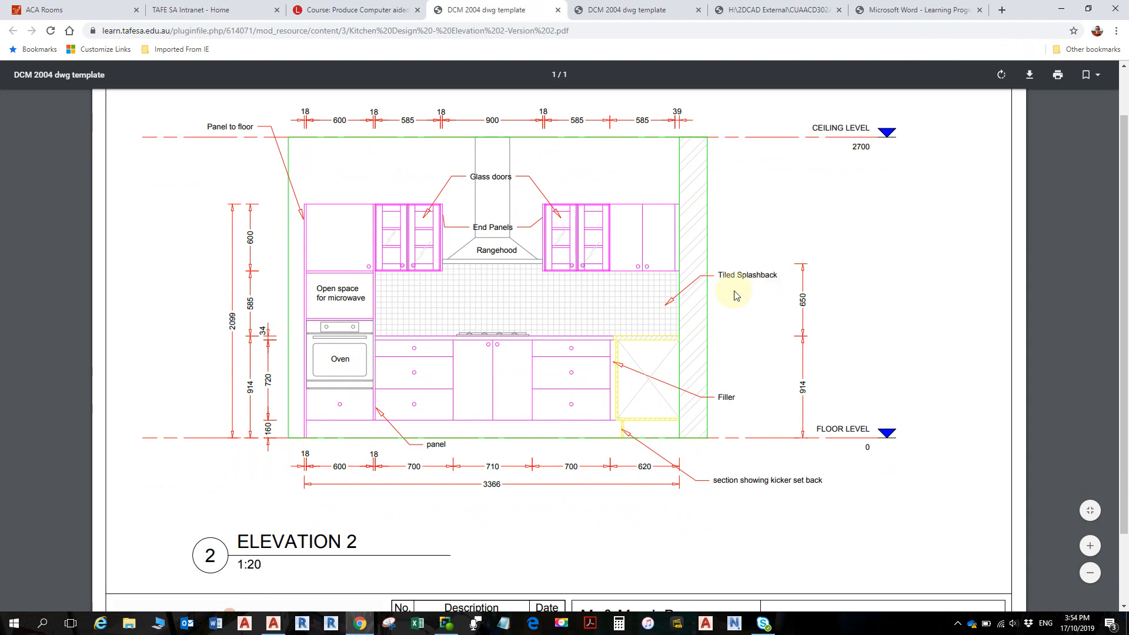
Review the Elevation 2 sample sheet and examine the sample floor plan's window, sink, shelf and fridge details
scroll(730, 291, "down", 3)
scroll(729, 293, "up", 4)
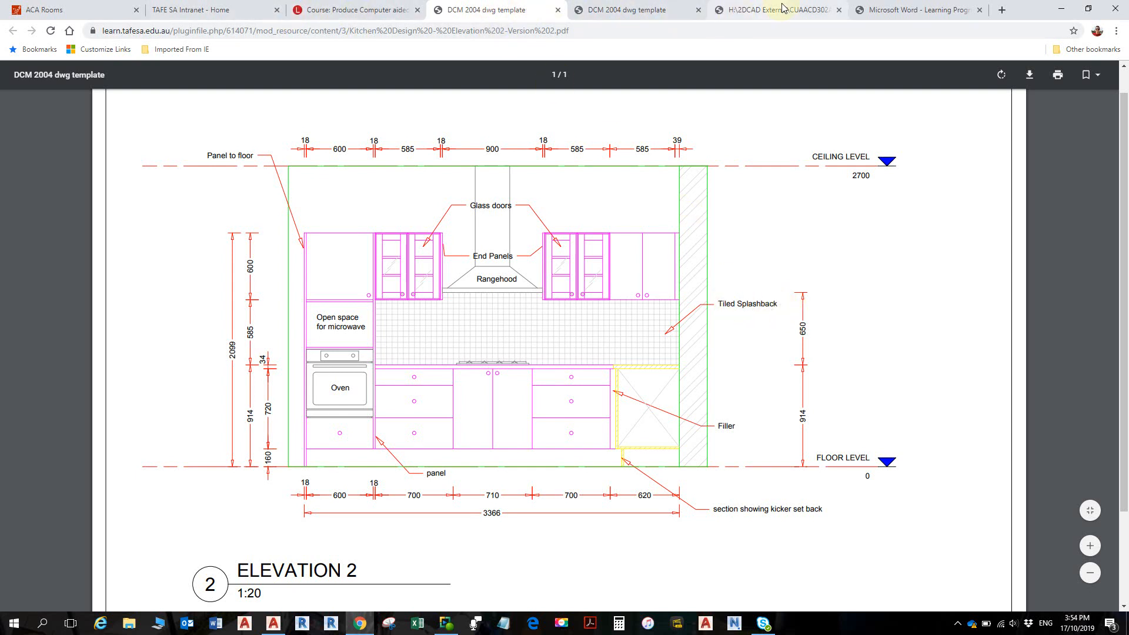
left_click(803, 10)
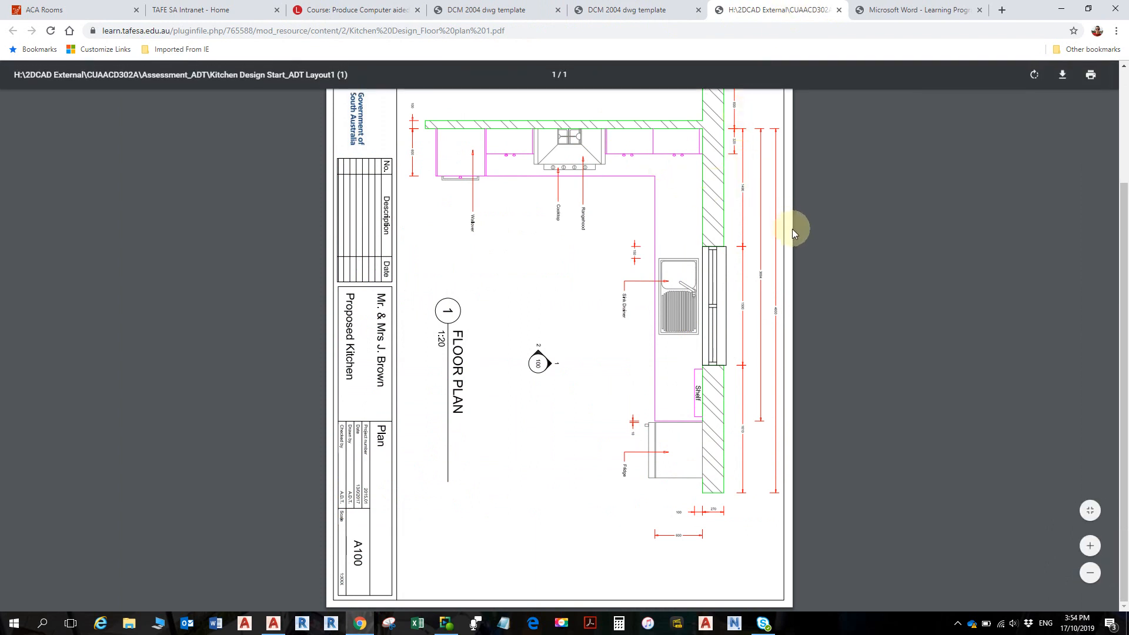
scroll(728, 391, "up", 1)
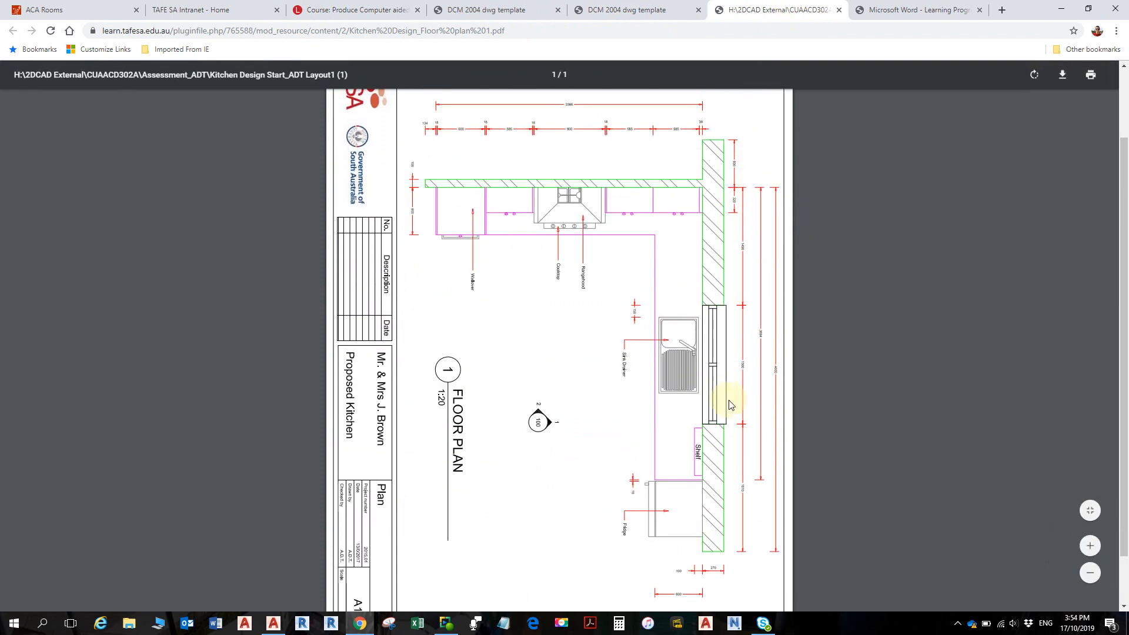
scroll(729, 405, "down", 1)
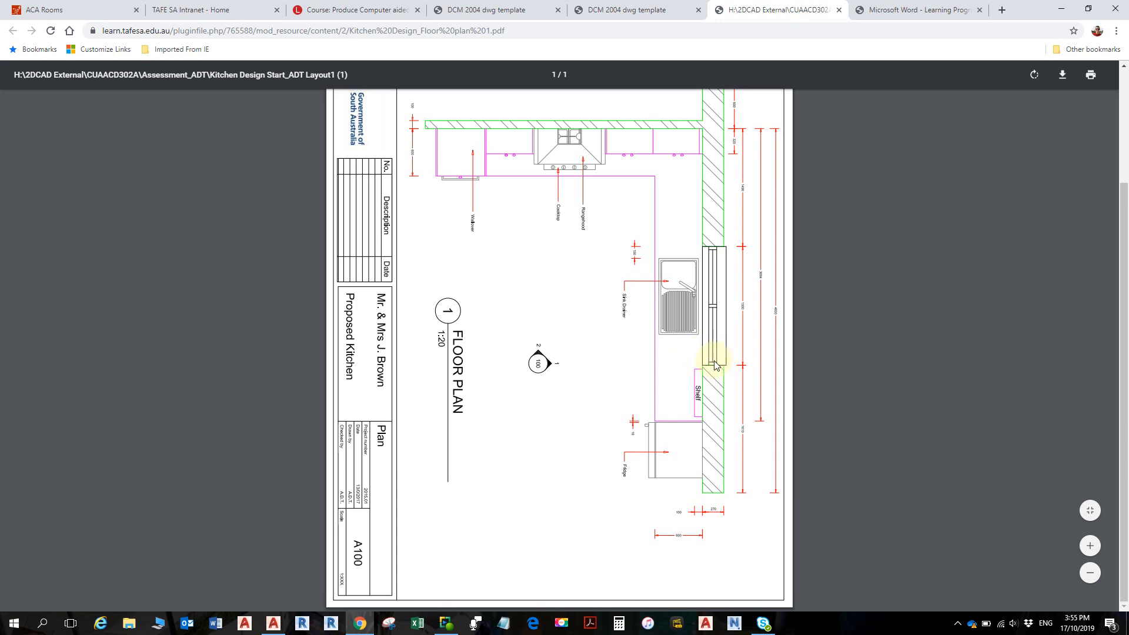
scroll(716, 366, "up", 3, "ctrl")
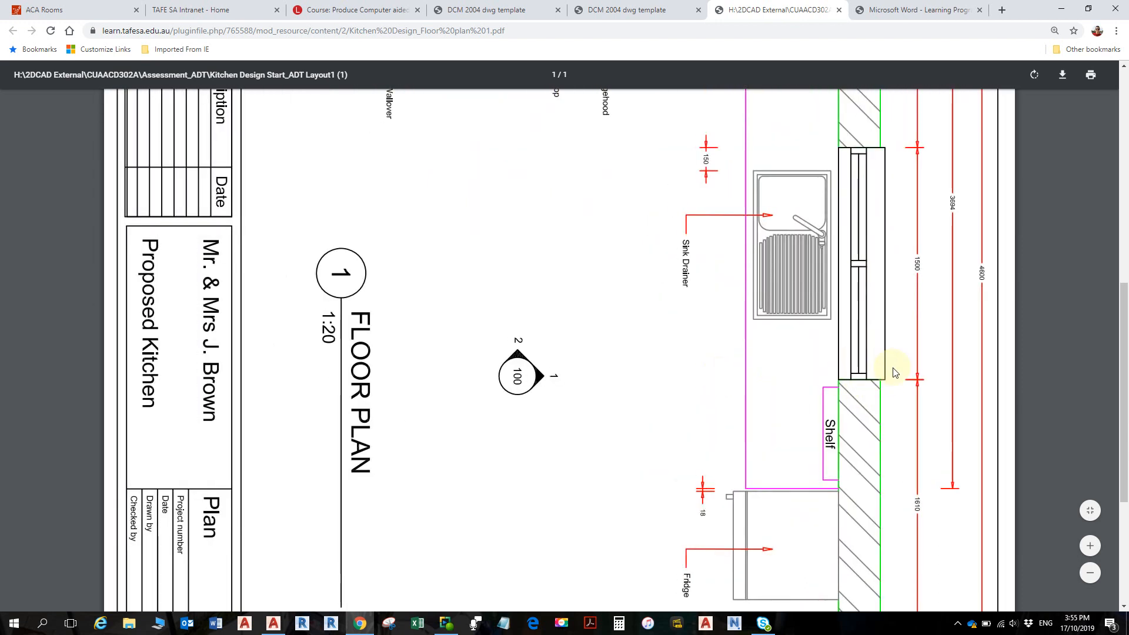
scroll(682, 223, "down", 3, "ctrl")
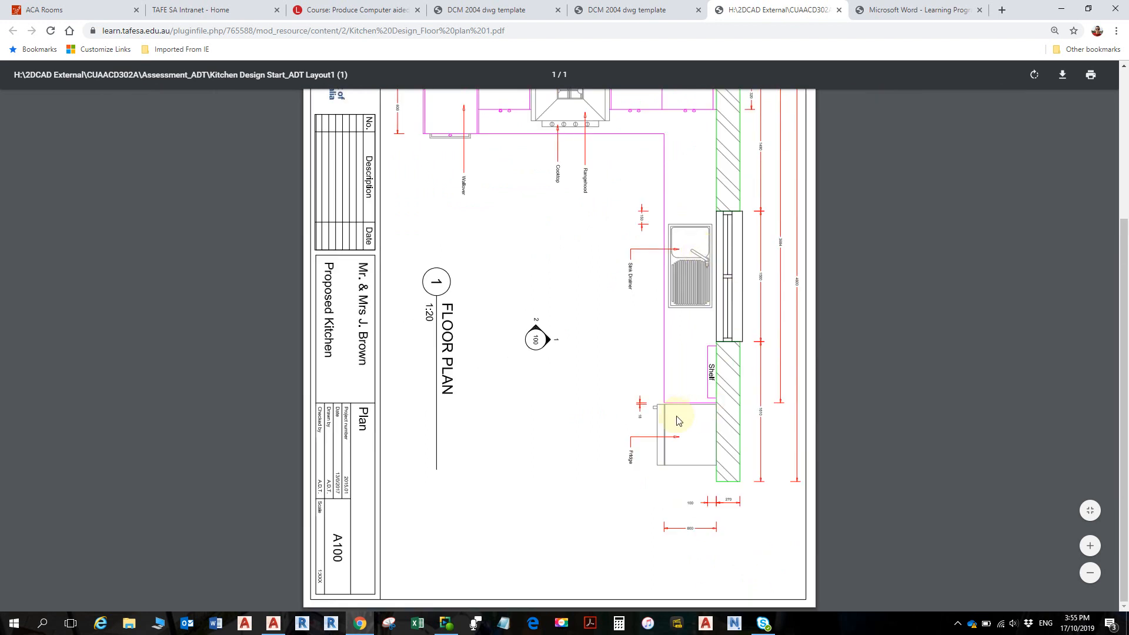
scroll(679, 420, "up", 3, "ctrl")
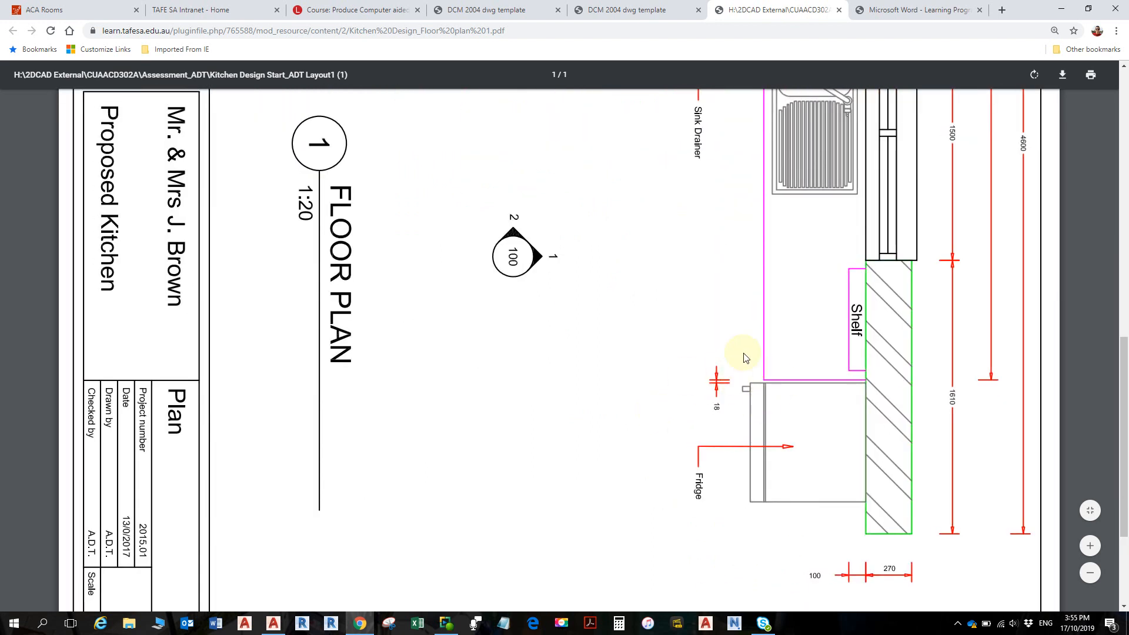
scroll(744, 358, "down", 3, "ctrl")
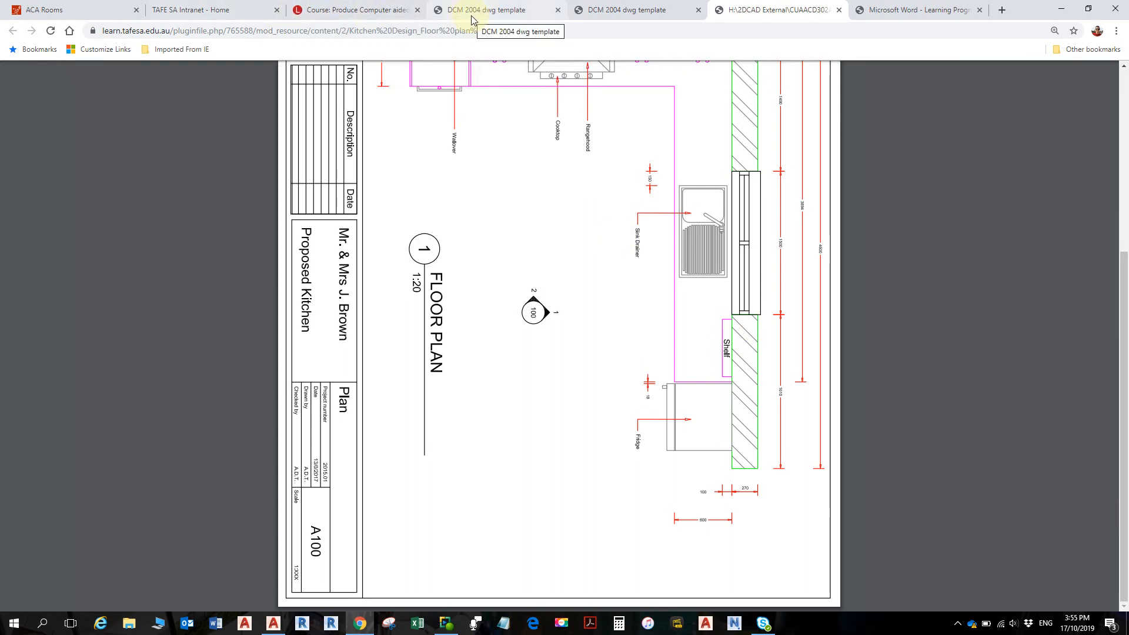
Switch to AutoCAD and make Vport the current layer
left_click(275, 624)
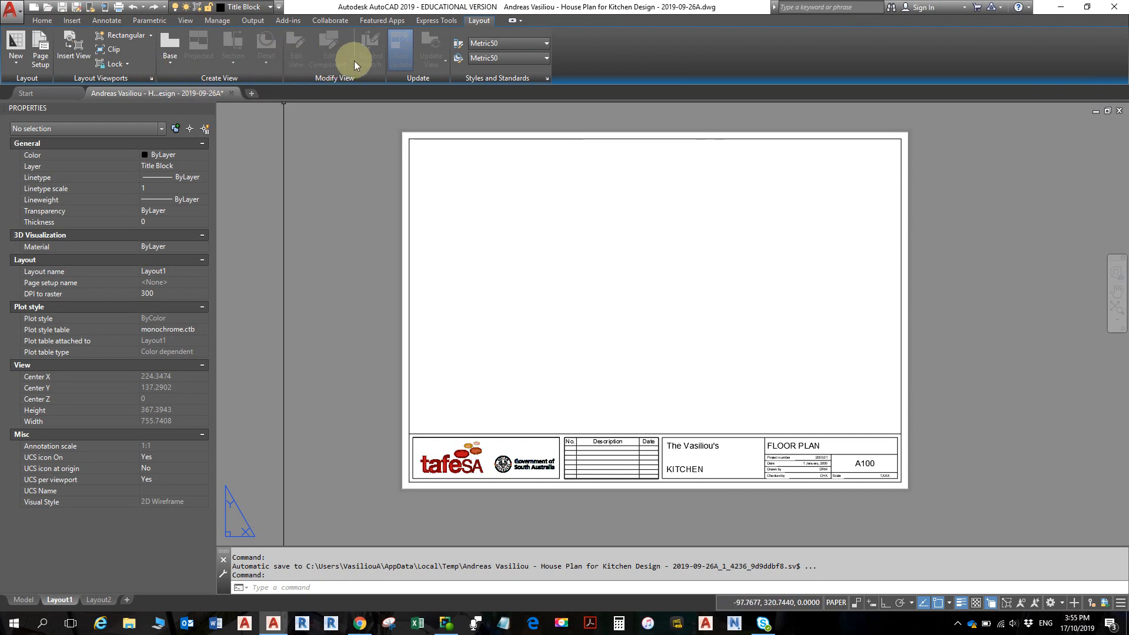
left_click(279, 8)
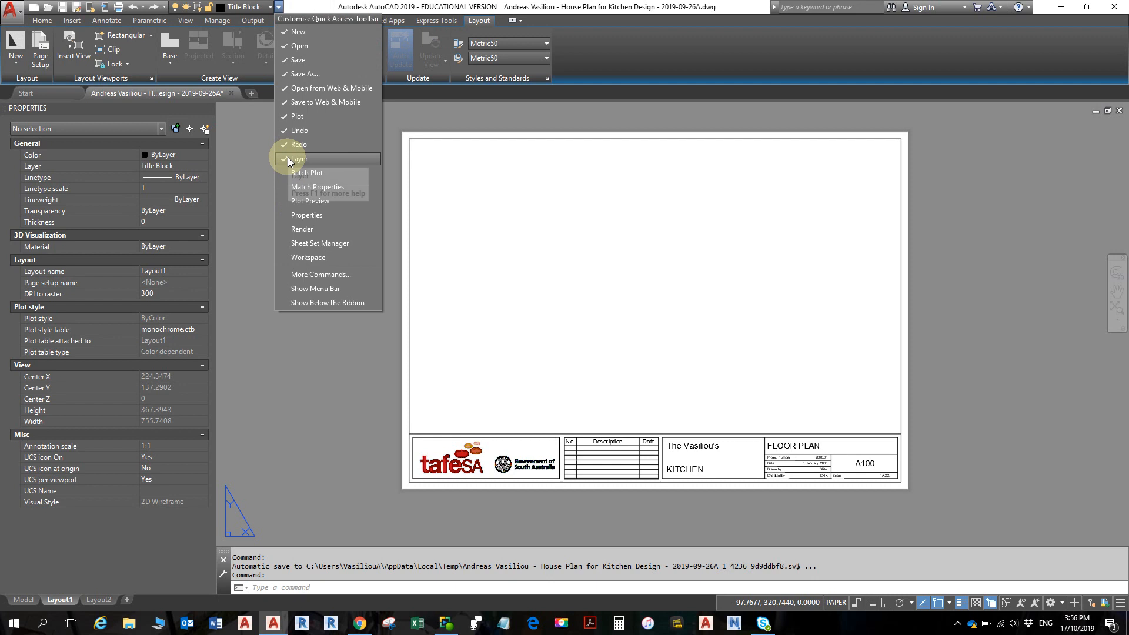
left_click(268, 10)
left_click(271, 11)
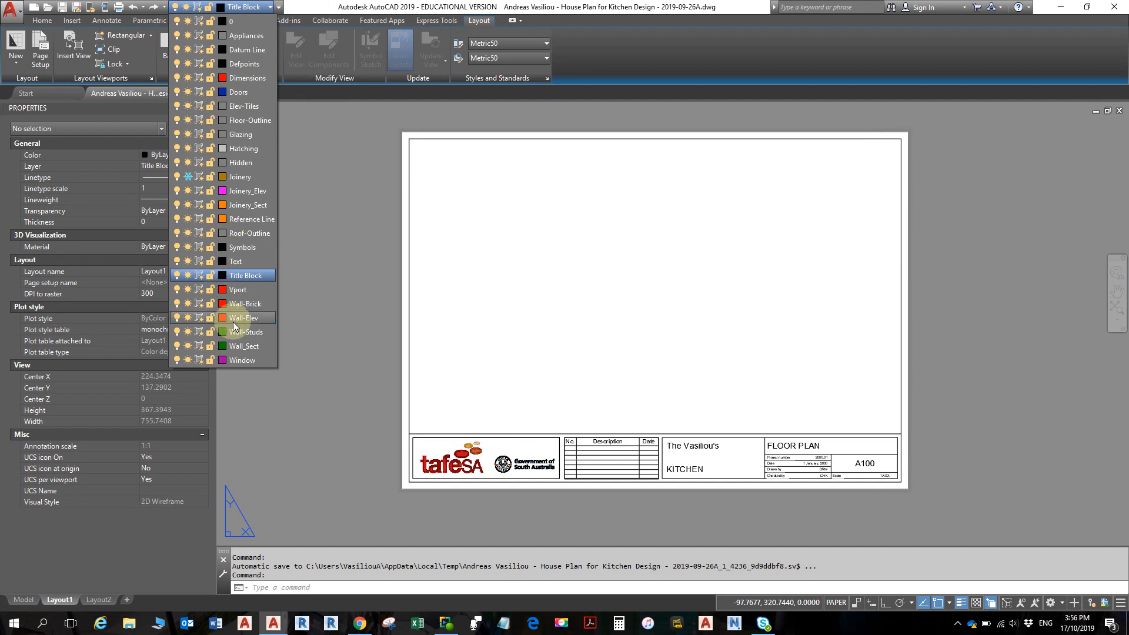
left_click(236, 290)
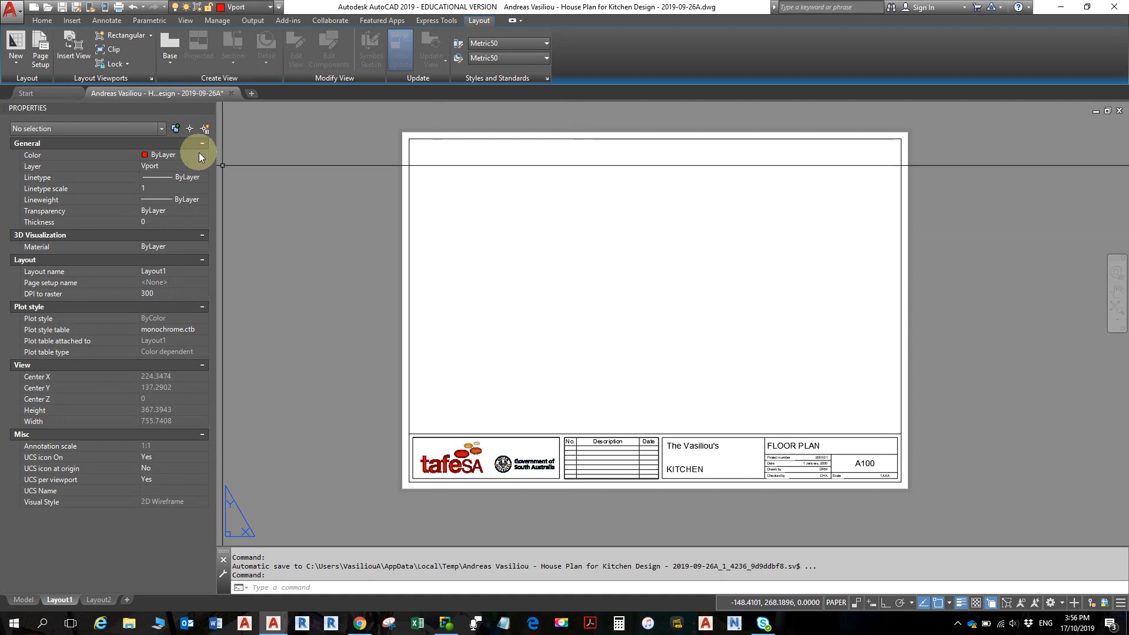
Create a rectangular viewport about 371 by 219 mm on Layout1, filling most of the sheet above the title block
left_click(122, 37)
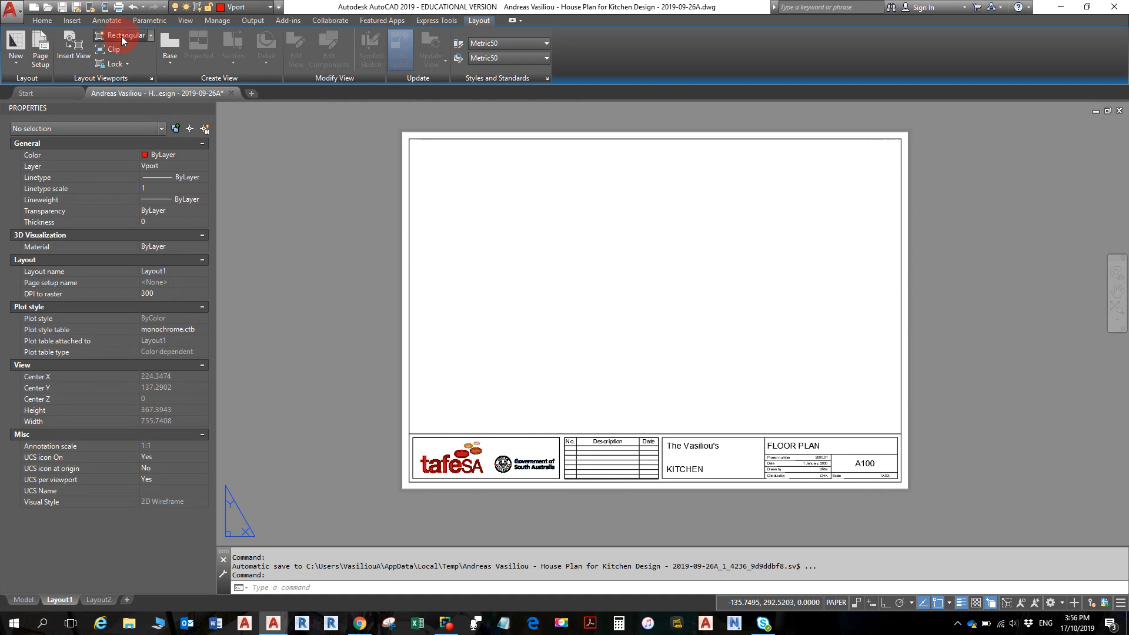
left_click(437, 161)
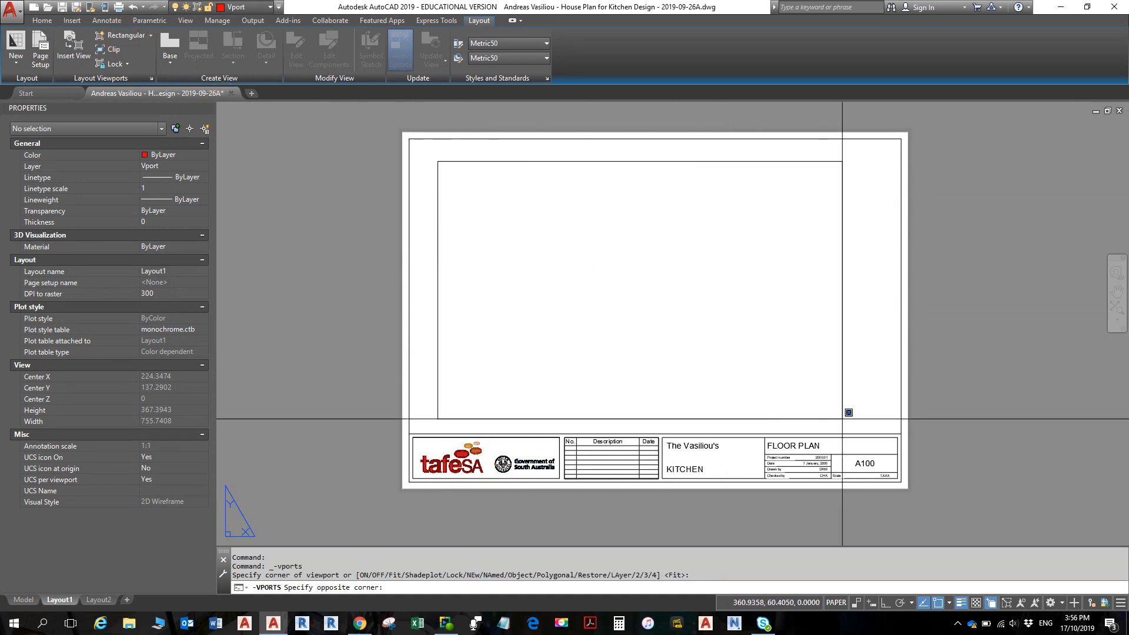
left_click(885, 426)
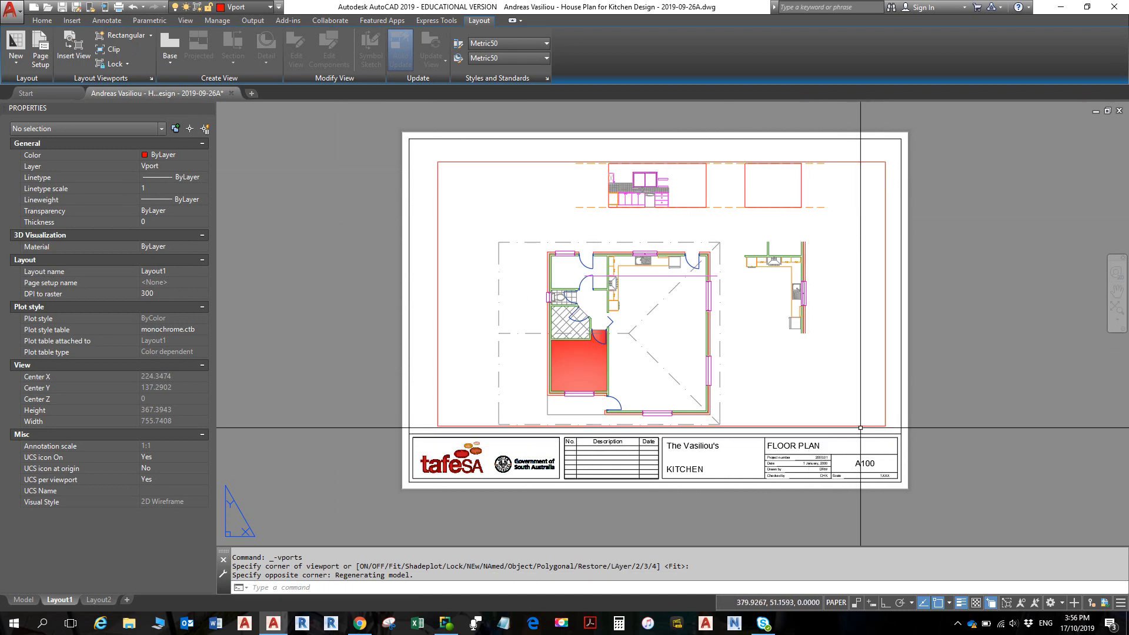
Switch to Chrome, rotate the sample floor plan sheet to upright landscape and examine its arrangement
left_click(360, 624)
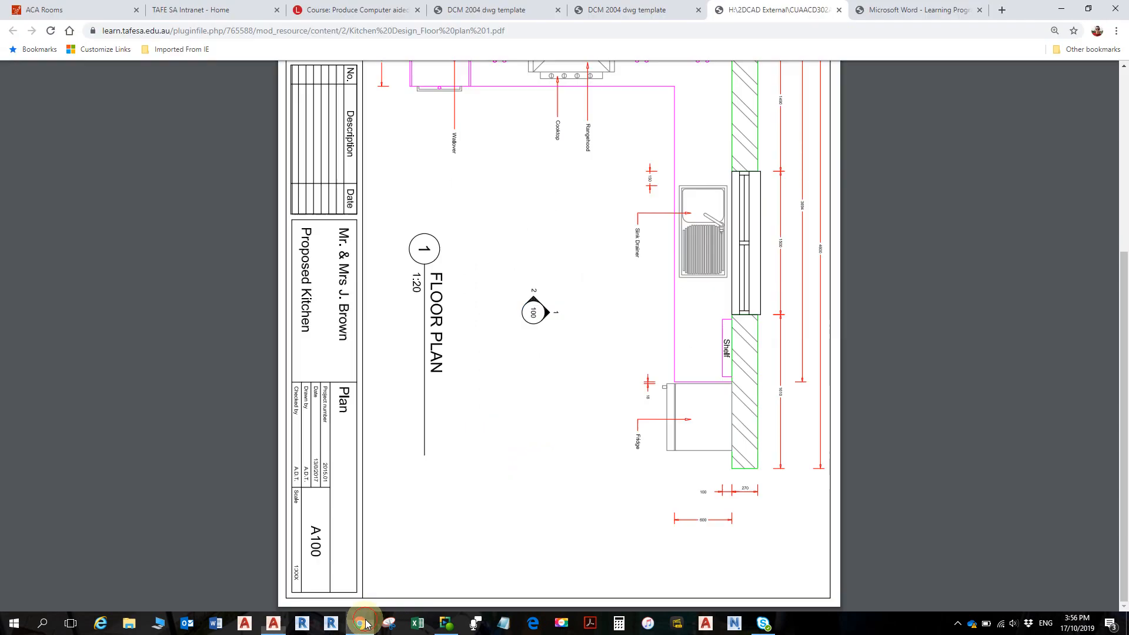
scroll(604, 267, "down", 5, "ctrl")
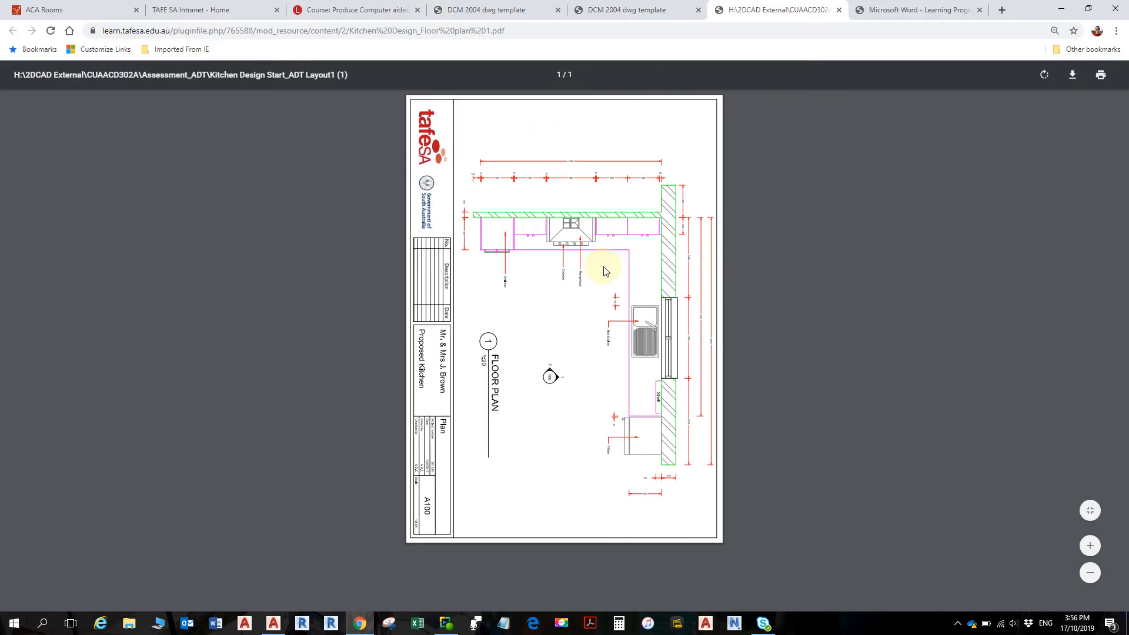
left_click(1046, 77)
left_click(1047, 78)
left_click(1047, 78)
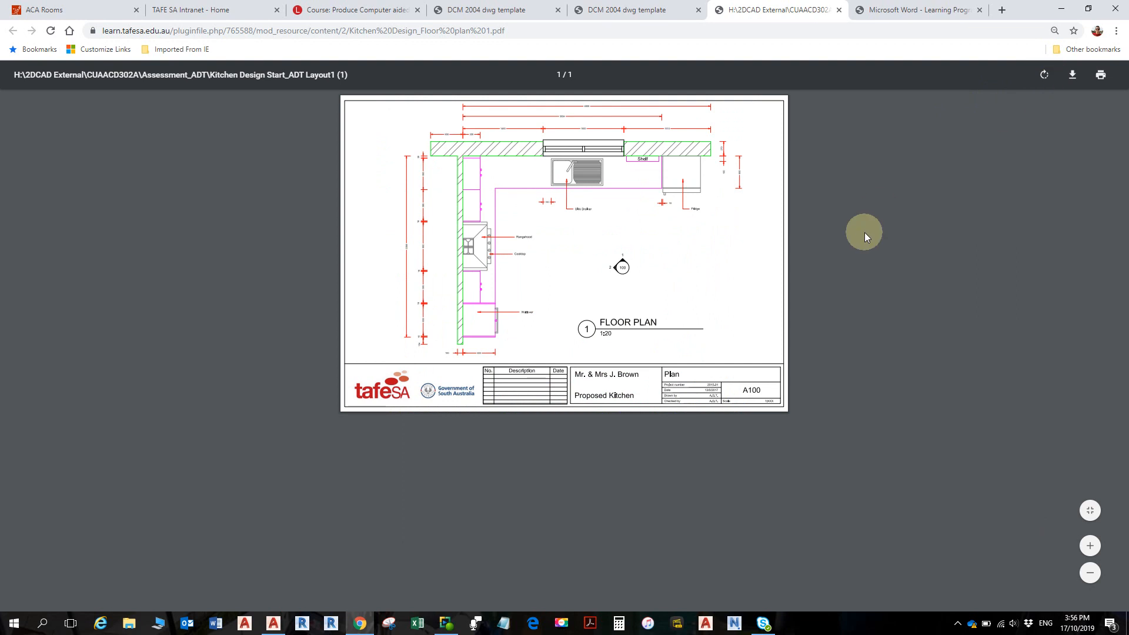
scroll(844, 249, "up", 2, "ctrl")
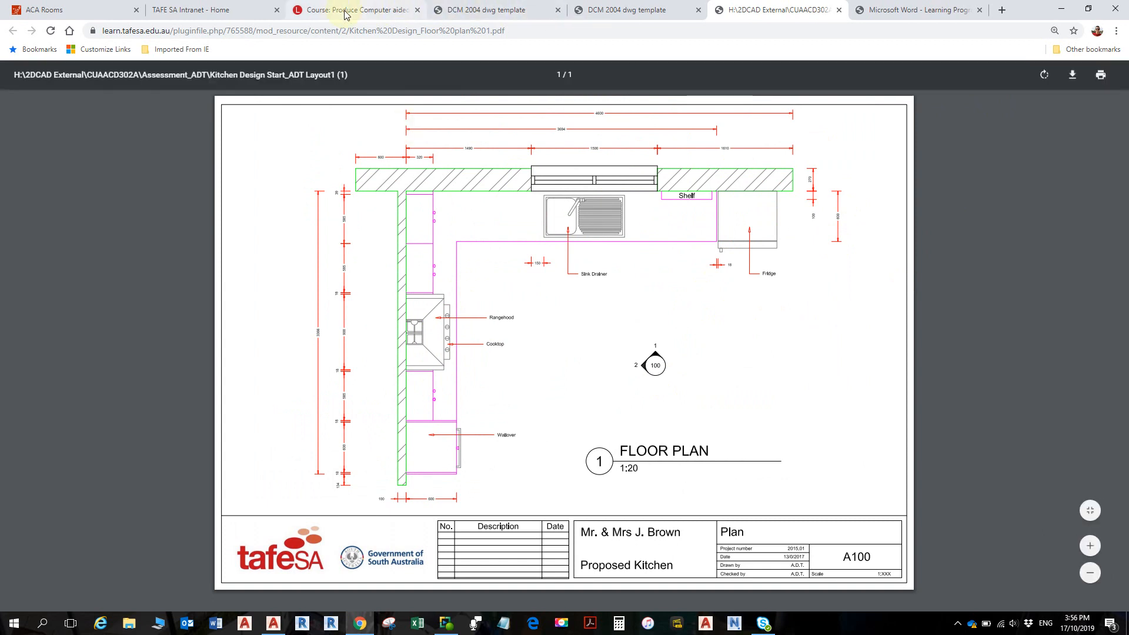
Switch to AutoCAD to inspect the kitchen in the viewport and compare it with the sample floor plan in Chrome
key("alt+Tab")
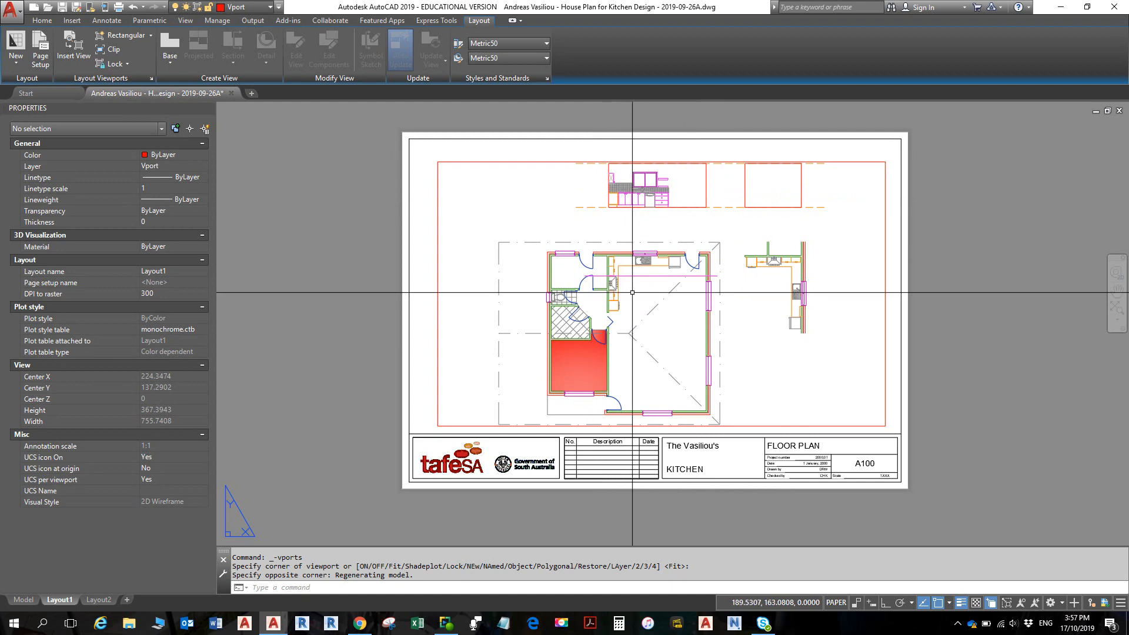
scroll(631, 292, "up", 4)
middle_click_drag(648, 280, 617, 316)
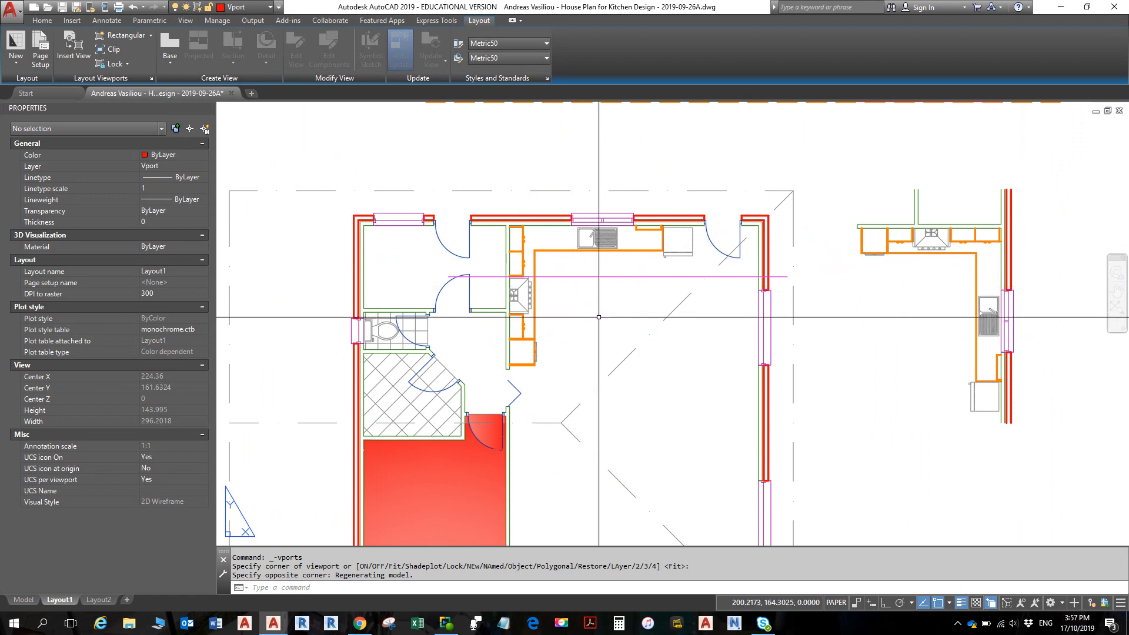
key("alt+Tab")
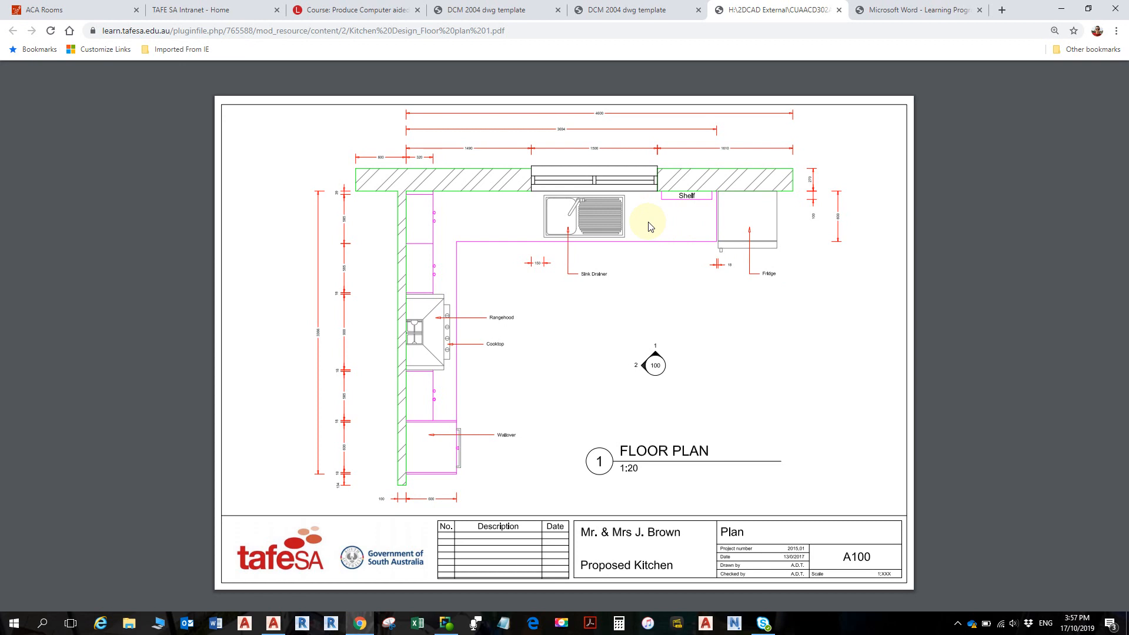
Return to AutoCAD and turn off the lineweight display
key("alt+Tab")
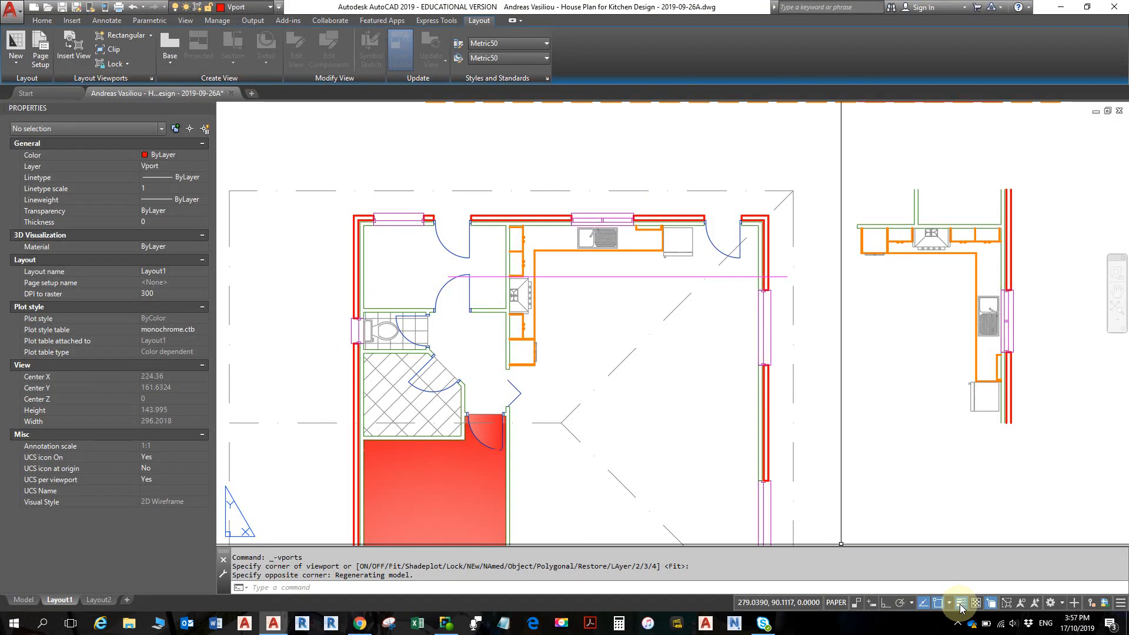
scroll(657, 319, "up", 6)
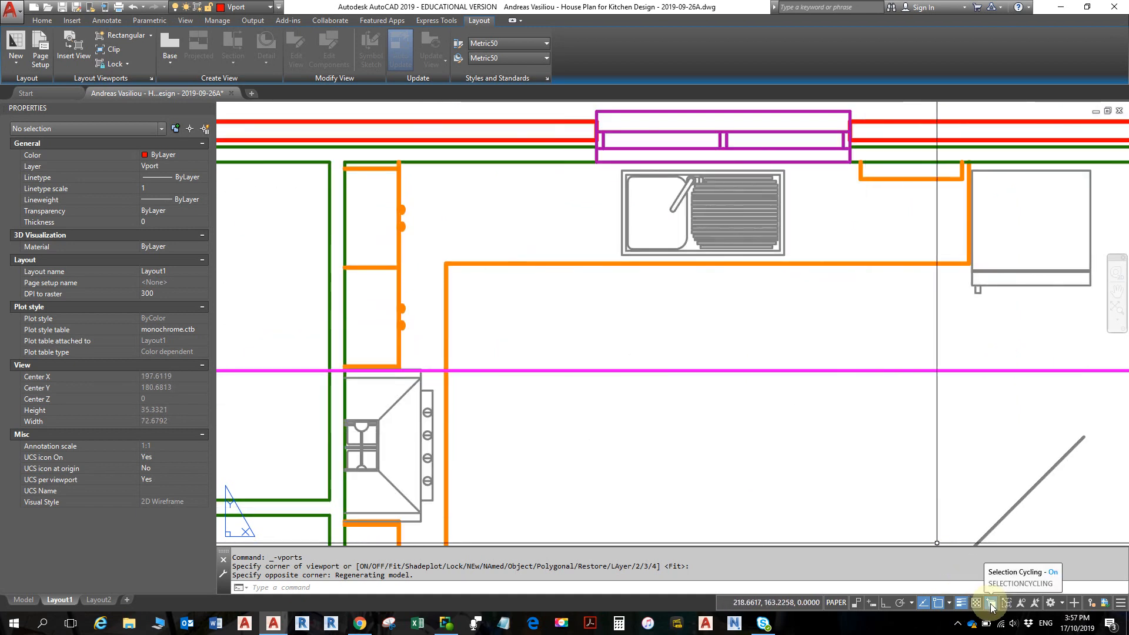
left_click(961, 603)
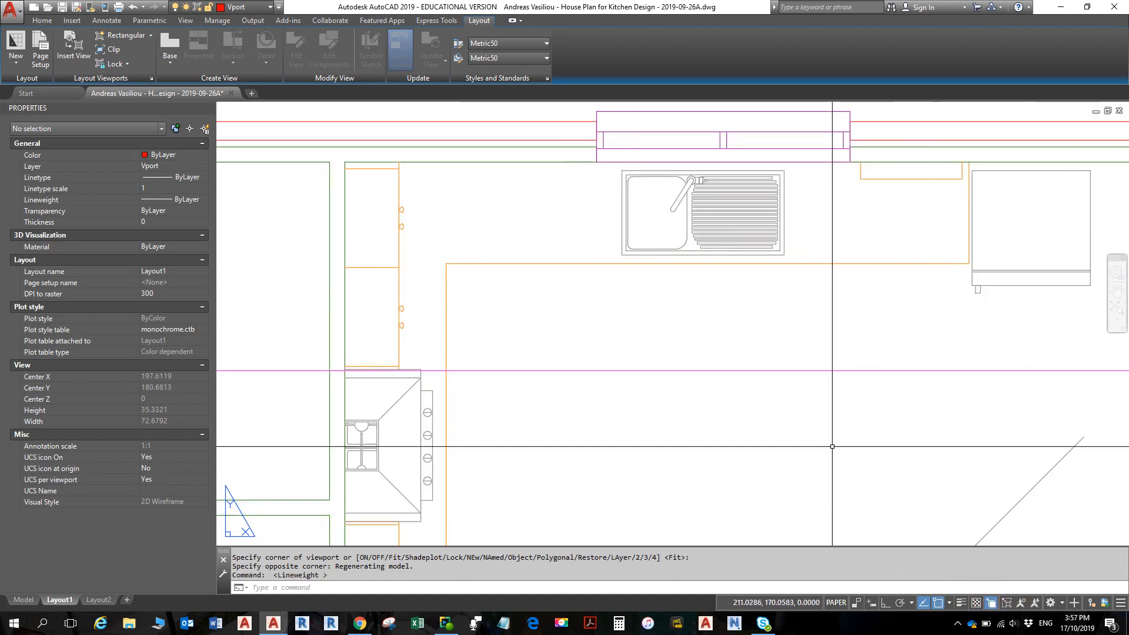
scroll(744, 369, "down", 3)
middle_click_drag(744, 368, 718, 270)
scroll(711, 324, "down", 2)
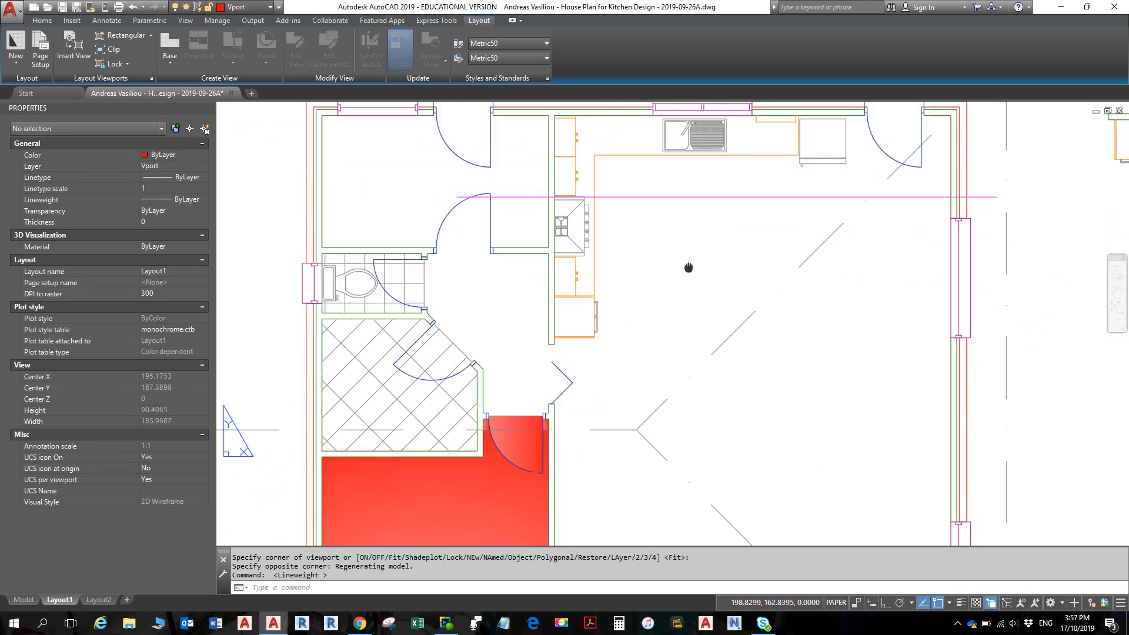
scroll(689, 270, "down", 4)
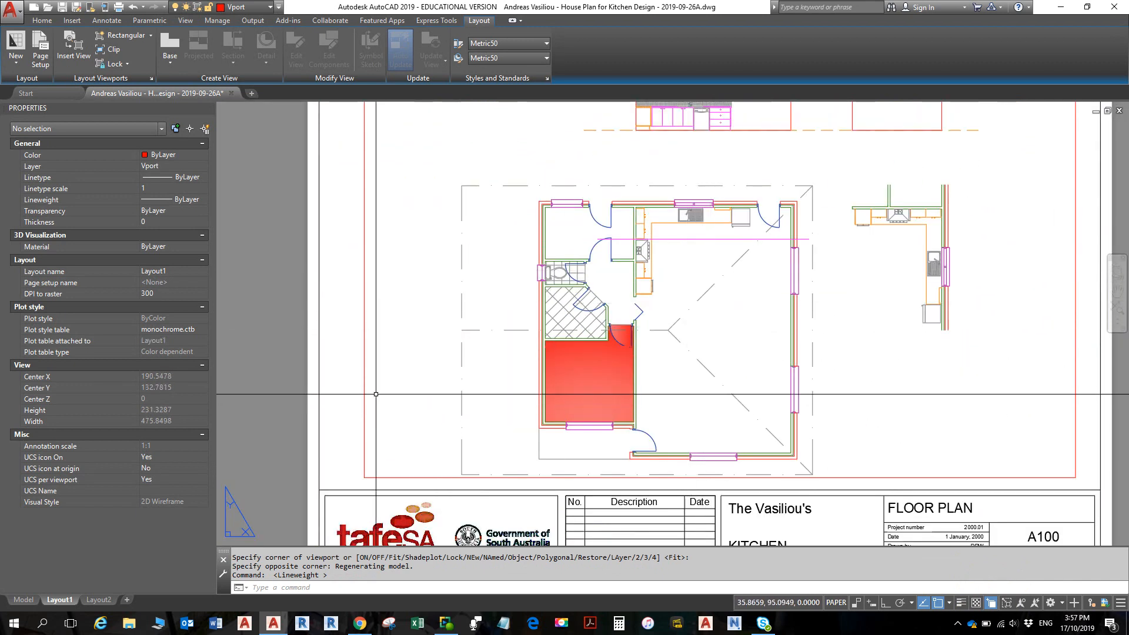
Try to window-select the house plan geometry through the viewport from paper space
mouse_move(366, 381)
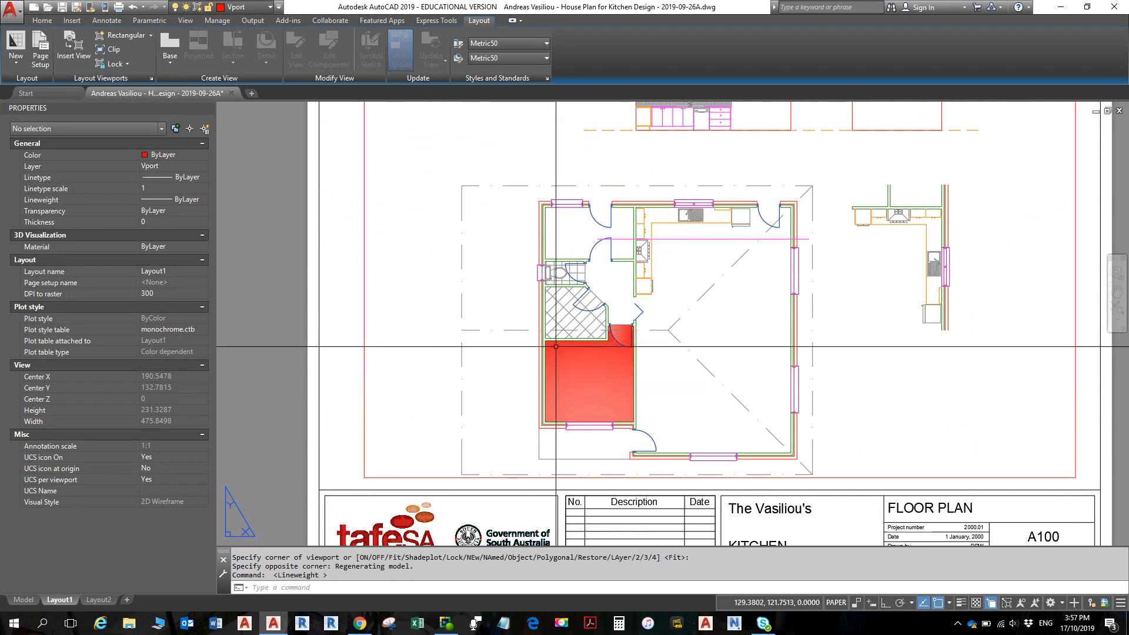
left_click(556, 347)
left_click(496, 388)
left_click(665, 375)
left_click(607, 290)
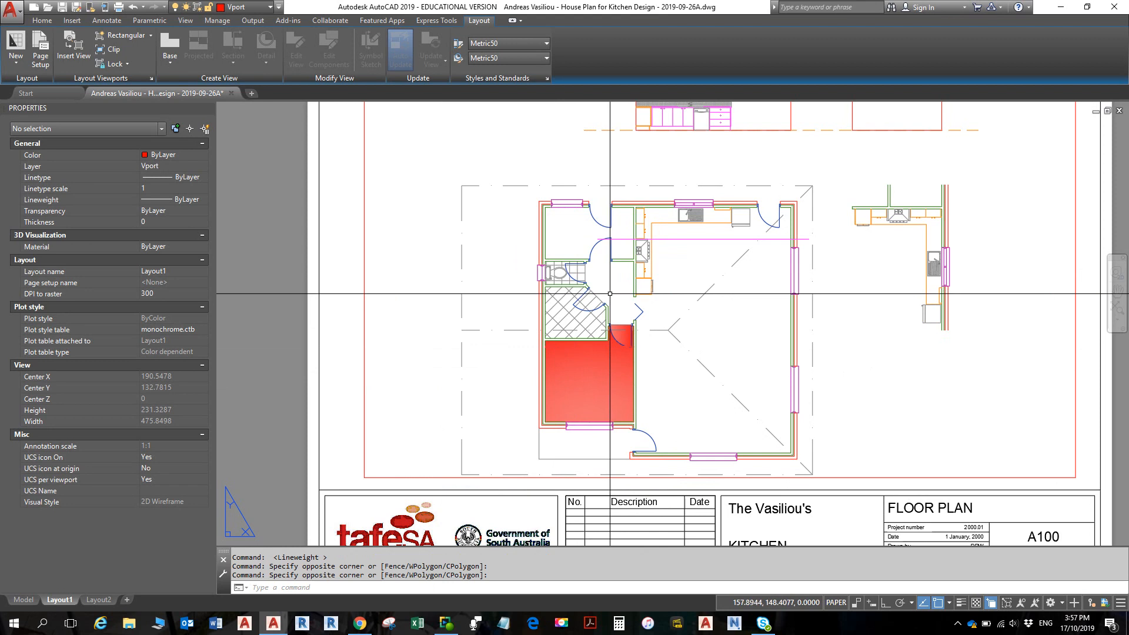
scroll(610, 293, "down", 2)
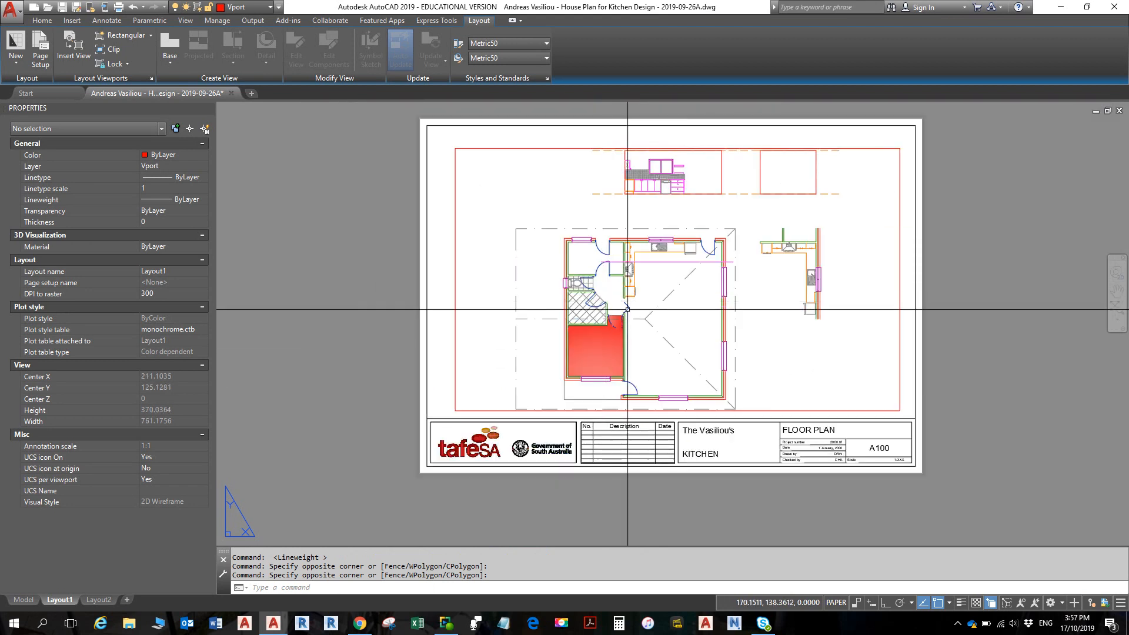
key("Escape")
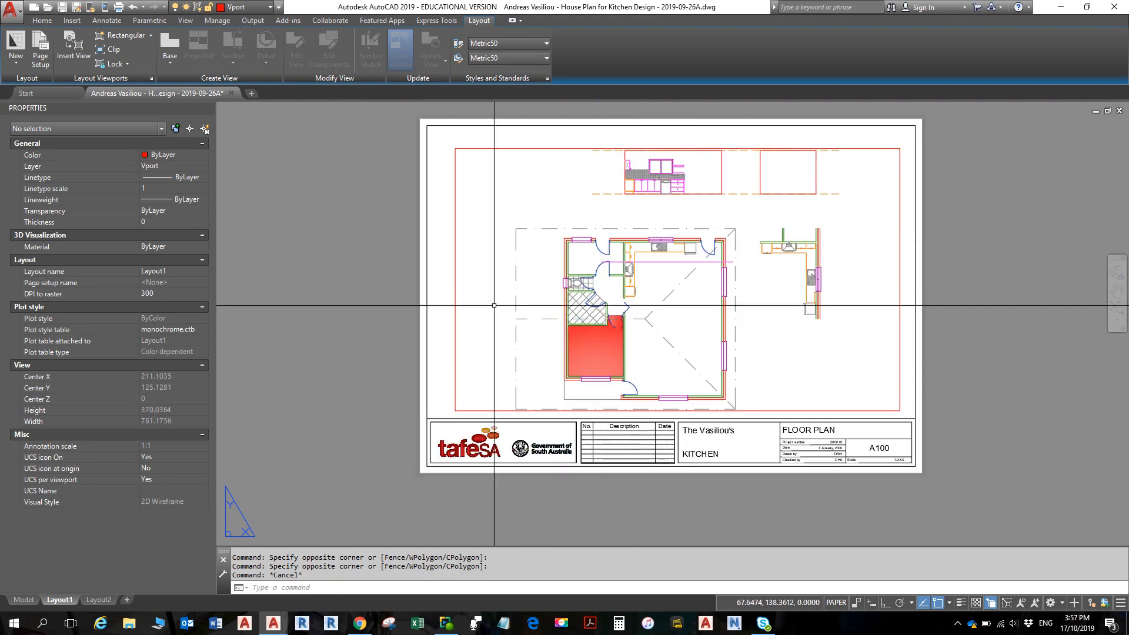
Try the 1:20 scale on the Layout1 viewport and undo the scale change
left_click(455, 326)
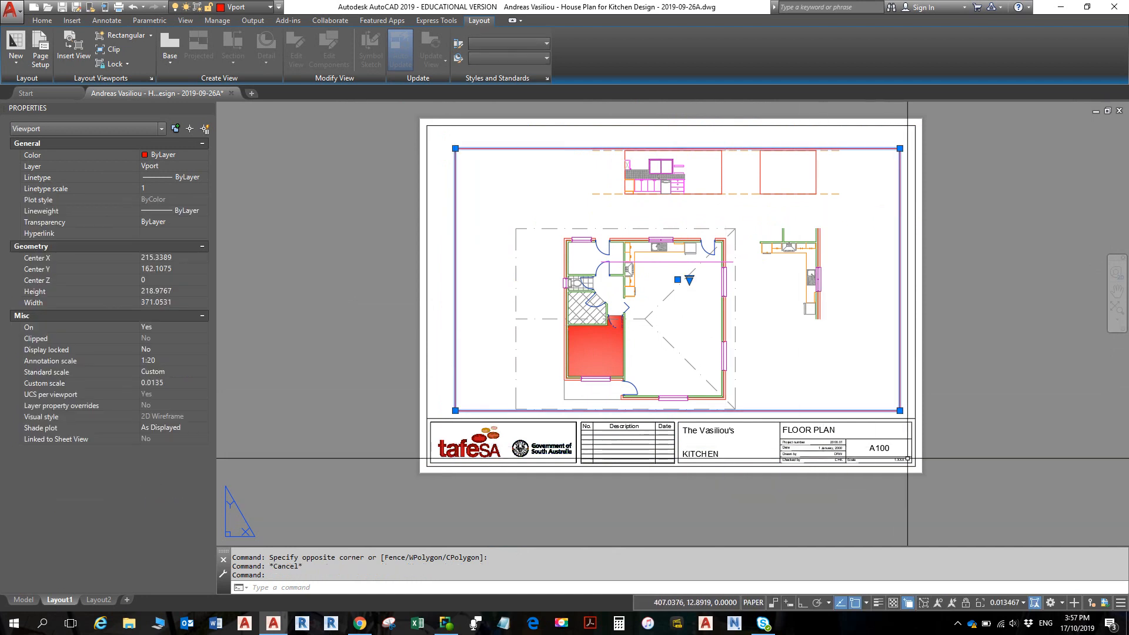
left_click(1019, 603)
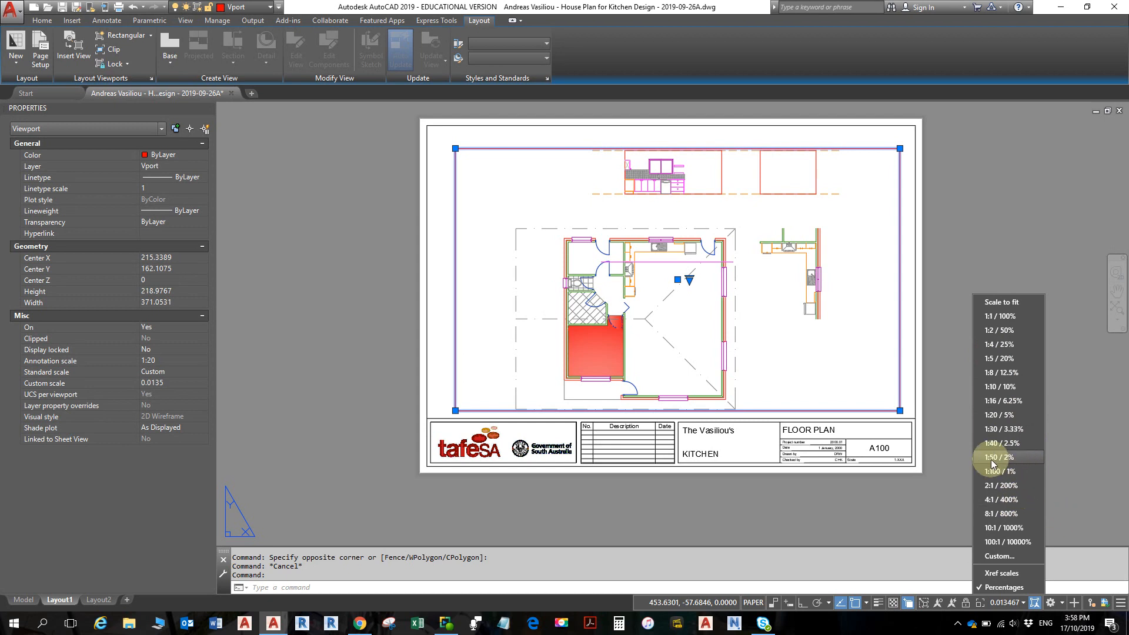
left_click(997, 416)
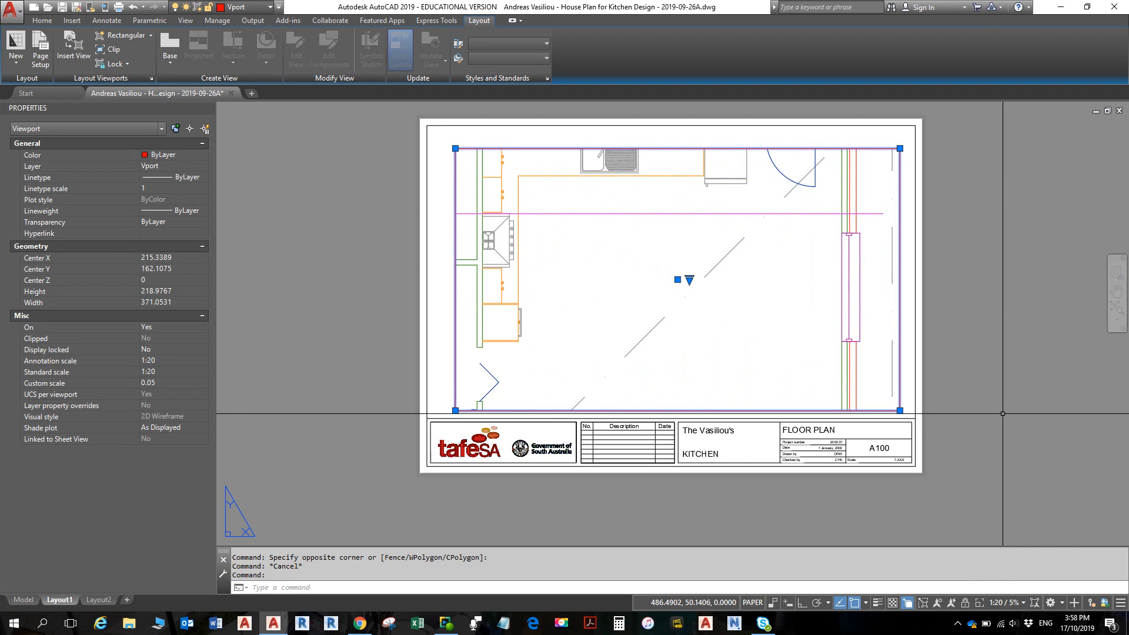
key("ctrl+z")
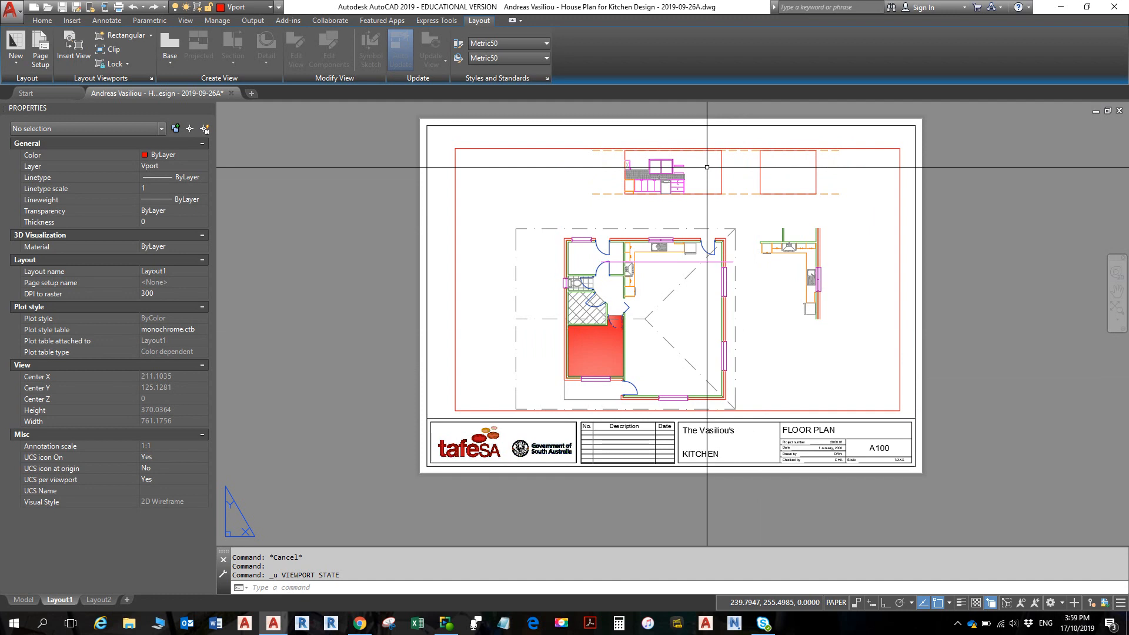
Try scaling the selected viewport to 1:20 directly from paper space, and undo it
left_click(900, 382)
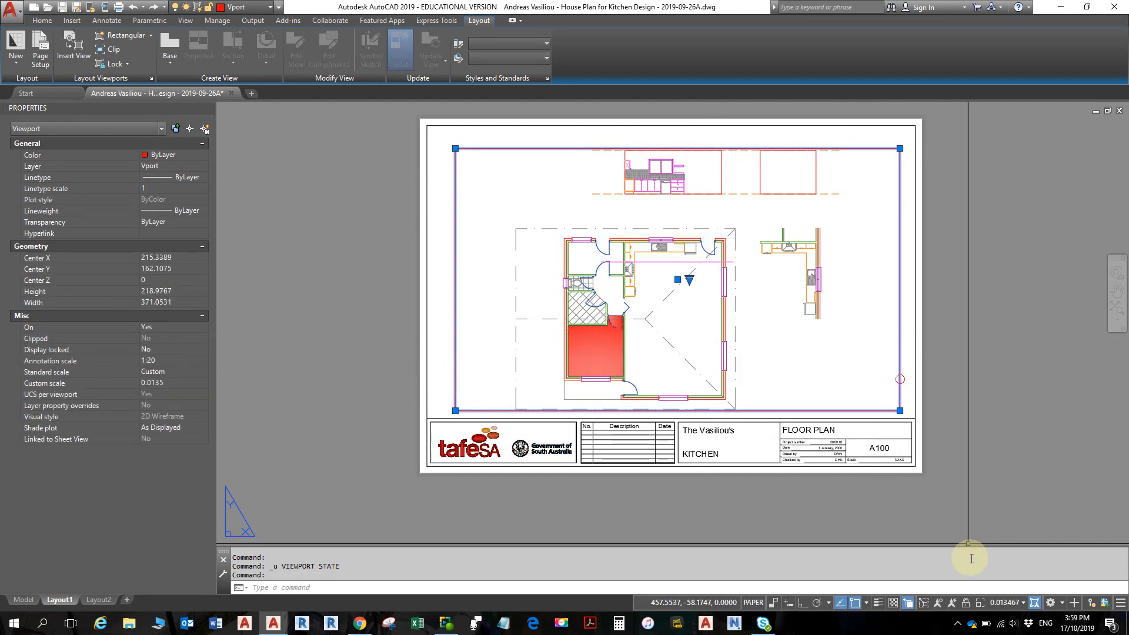
left_click(1015, 604)
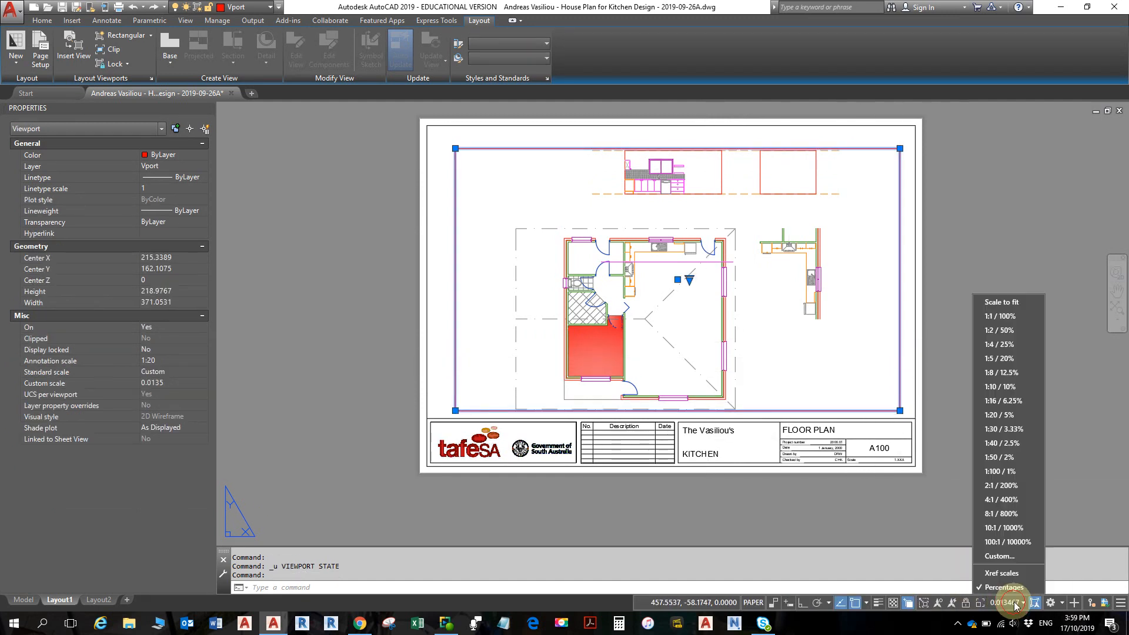
left_click(1004, 418)
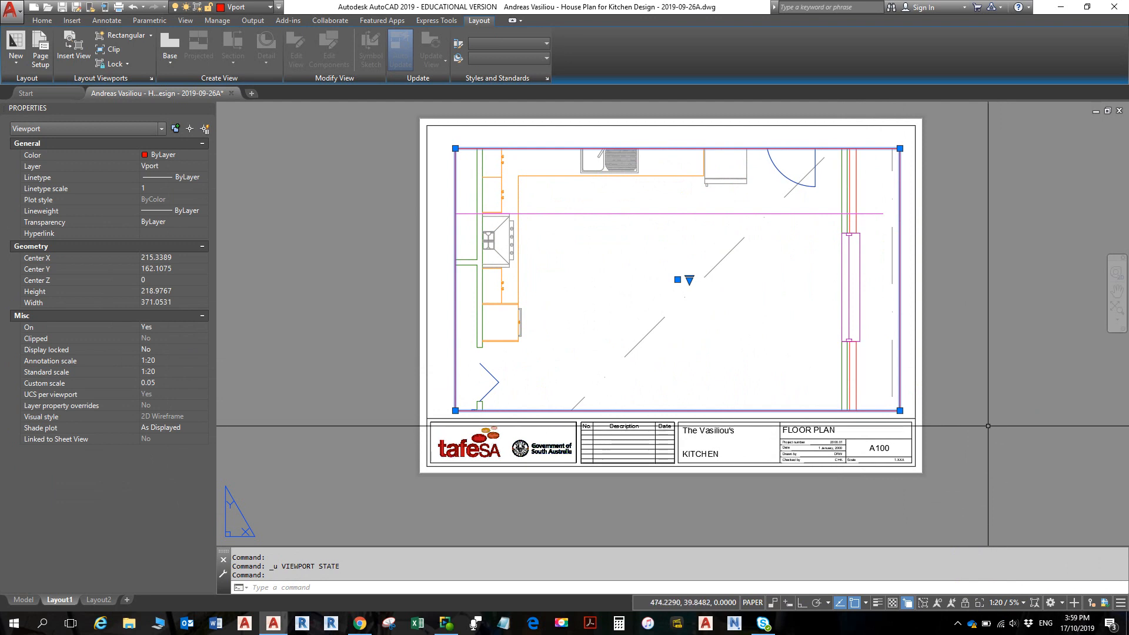
key("ctrl+z")
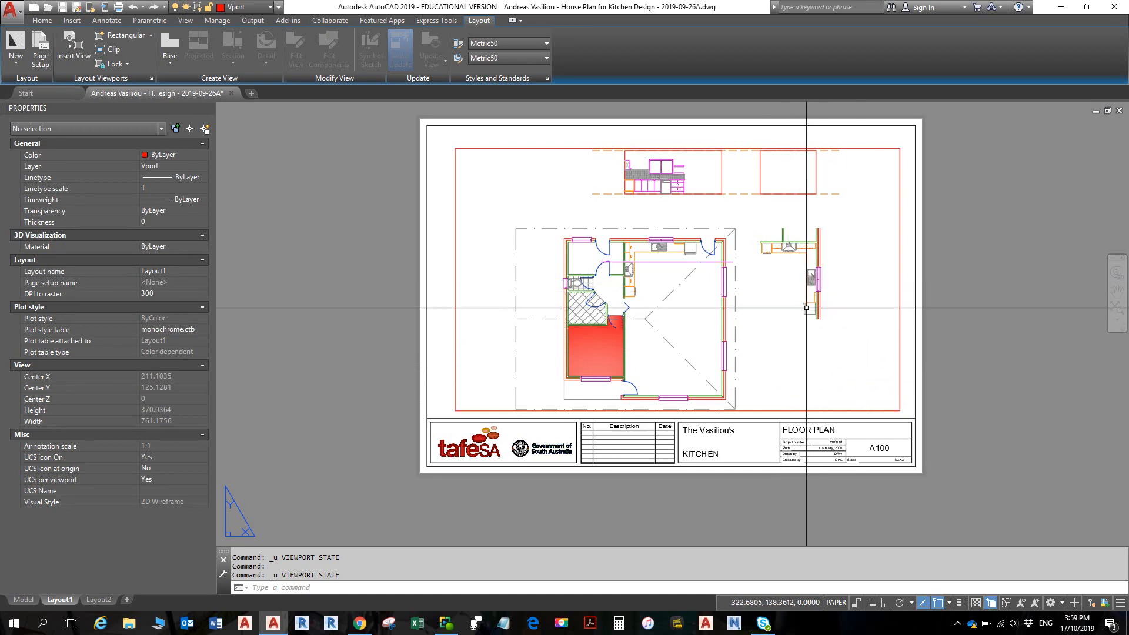
Activate model space inside the viewport, testing the selection of the kitchen elevation above the plan and clearing it
double_click(770, 300)
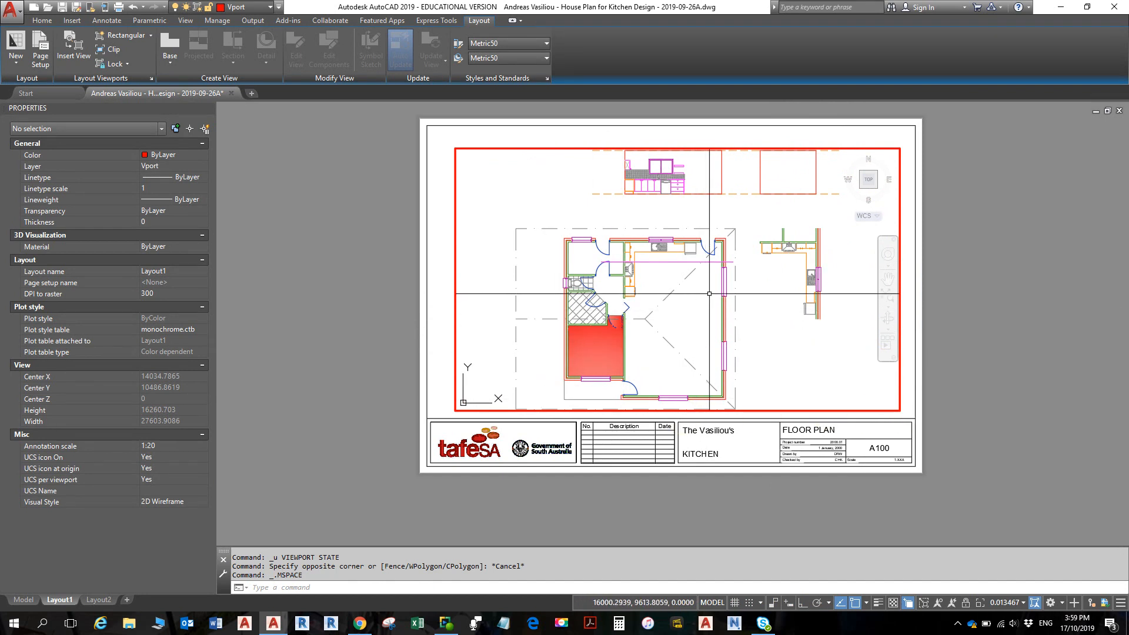
left_click(730, 216)
left_click(619, 168)
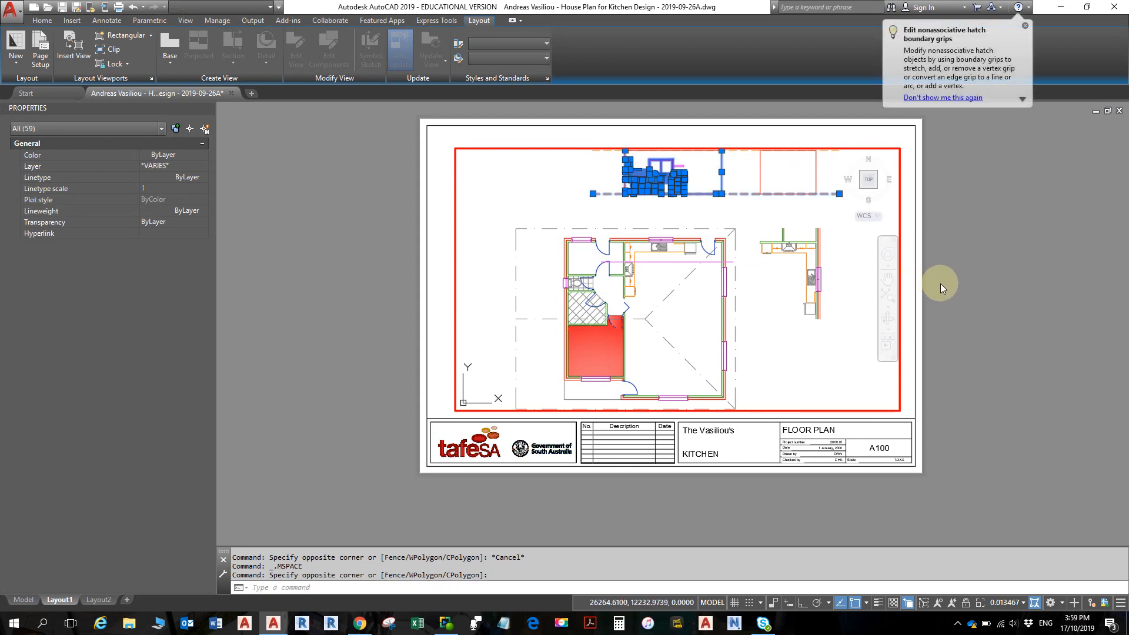
key("Escape")
key("Escape")
key("Escape")
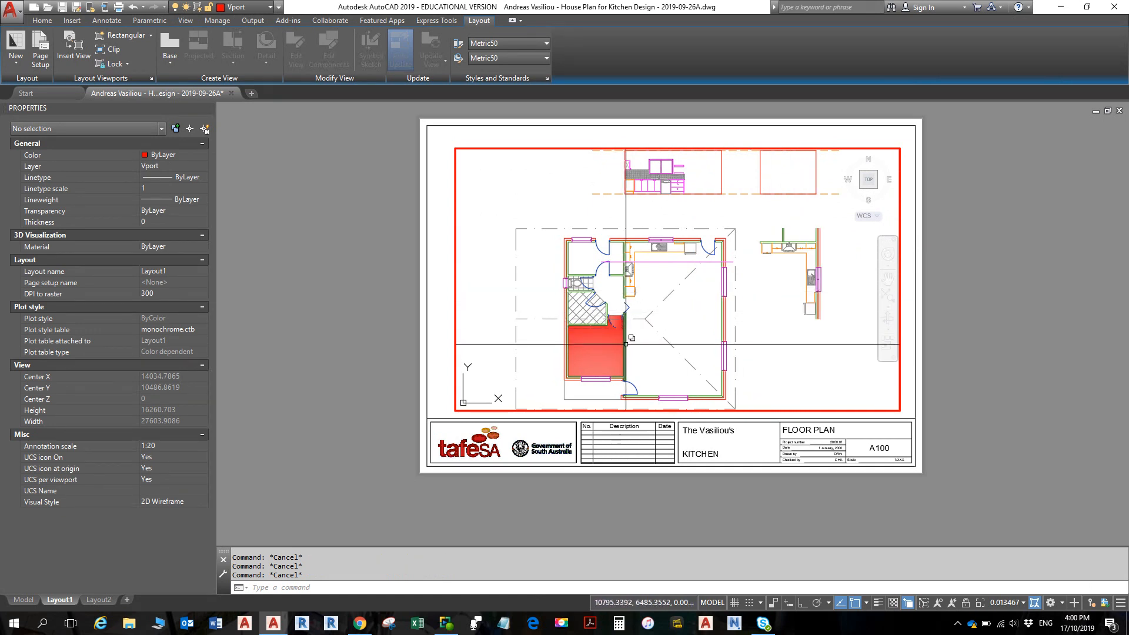
Erase the long horizontal Joinery_Elev line across the house plan and enlarge the kitchen area within the viewport
left_click(671, 261)
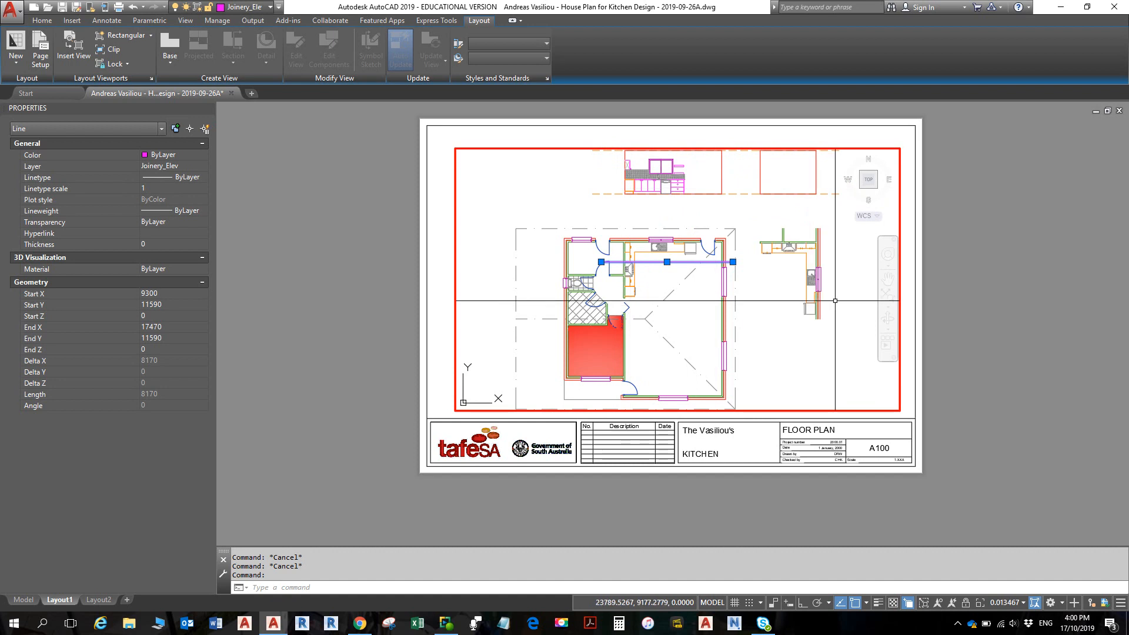
key("Delete")
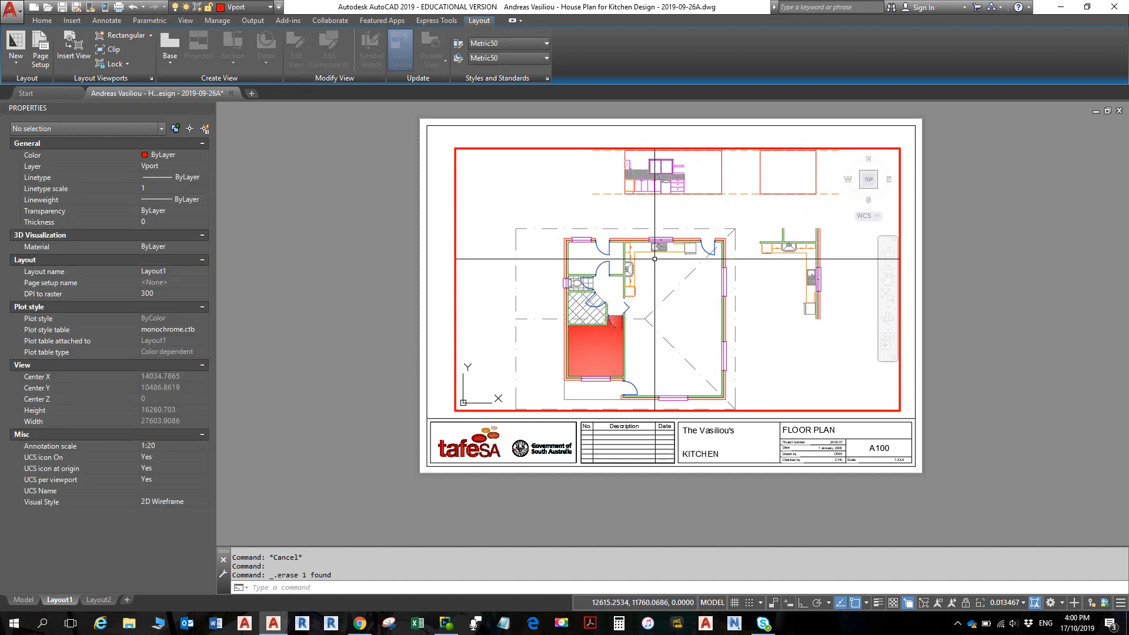
scroll(654, 259, "up", 2)
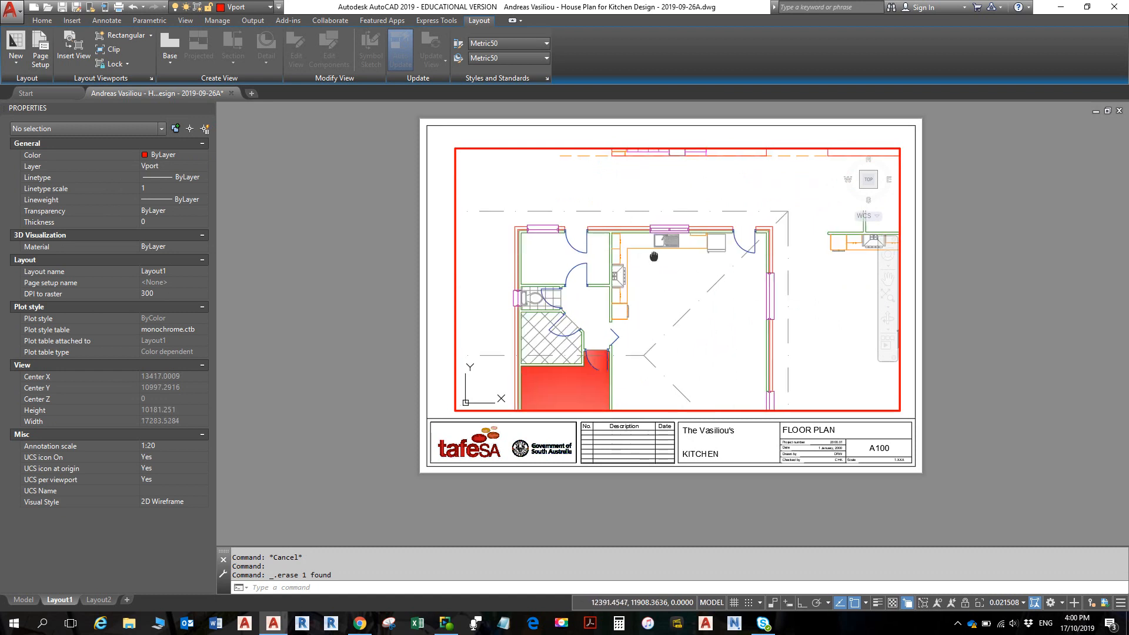
mouse_move(654, 256)
middle_mouse_down()
mouse_move(706, 264)
mouse_move(665, 252)
mouse_move(650, 275)
mouse_move(665, 260)
middle_mouse_up()
scroll(706, 264, "up", 4)
scroll(667, 250, "down", 2)
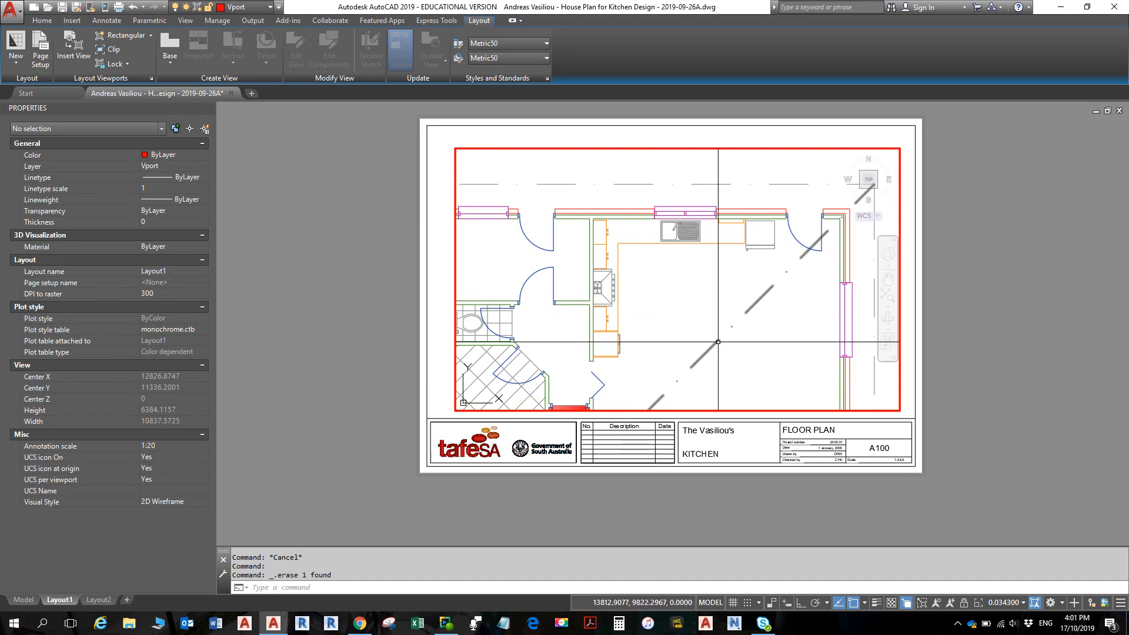
Switch to paper space and back into the viewport, and set its scale to 1:20
mouse_move(718, 341)
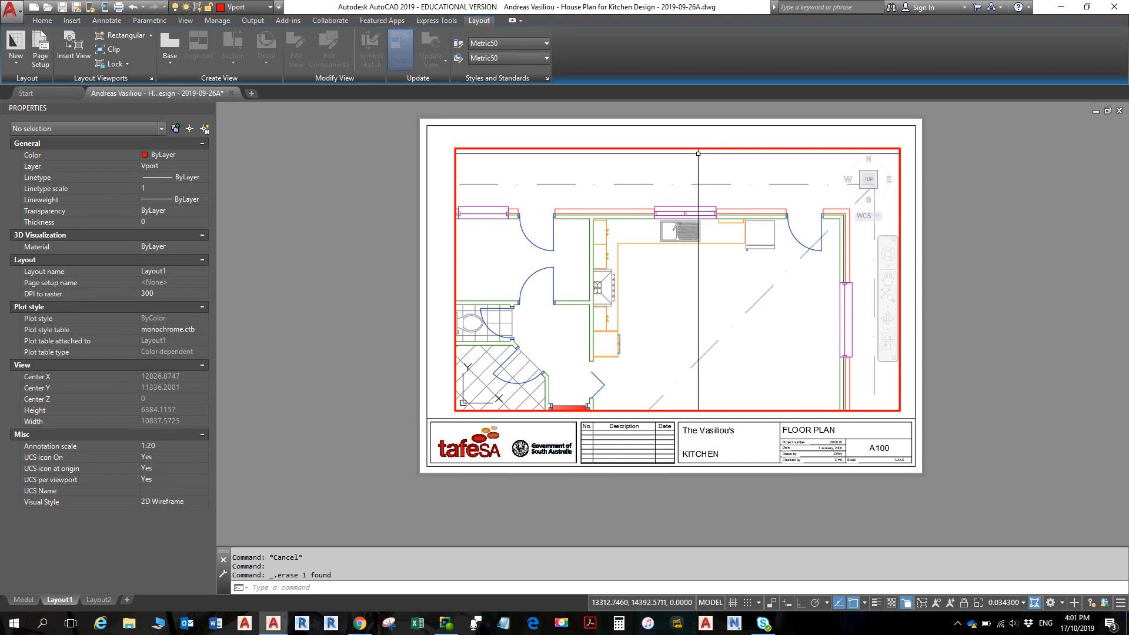
left_click(727, 139)
left_click(727, 139)
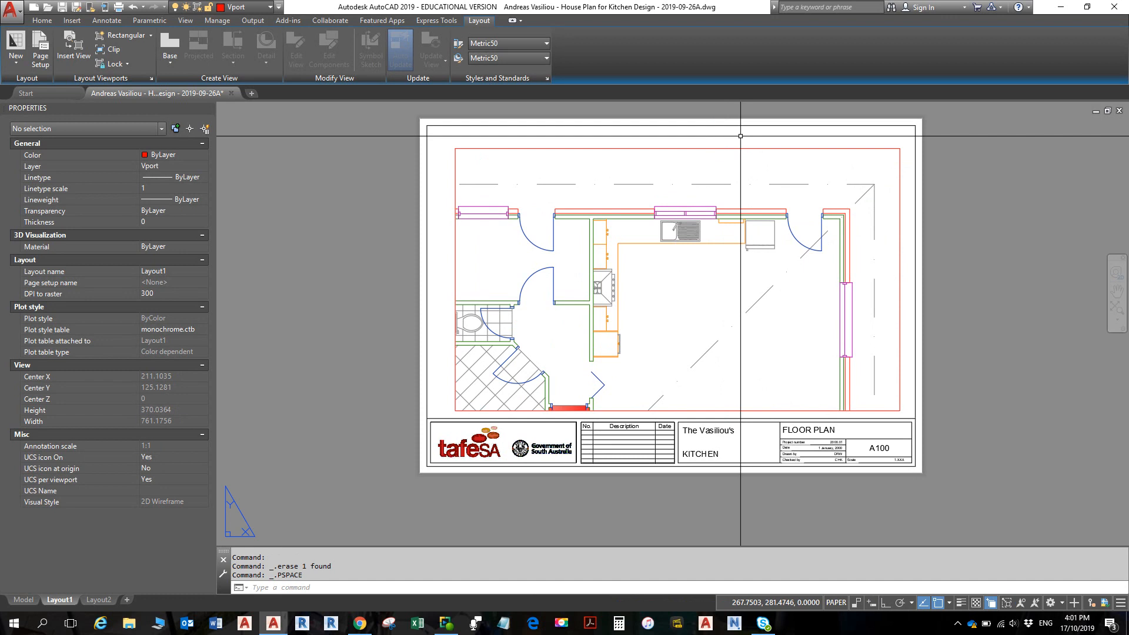
double_click(718, 277)
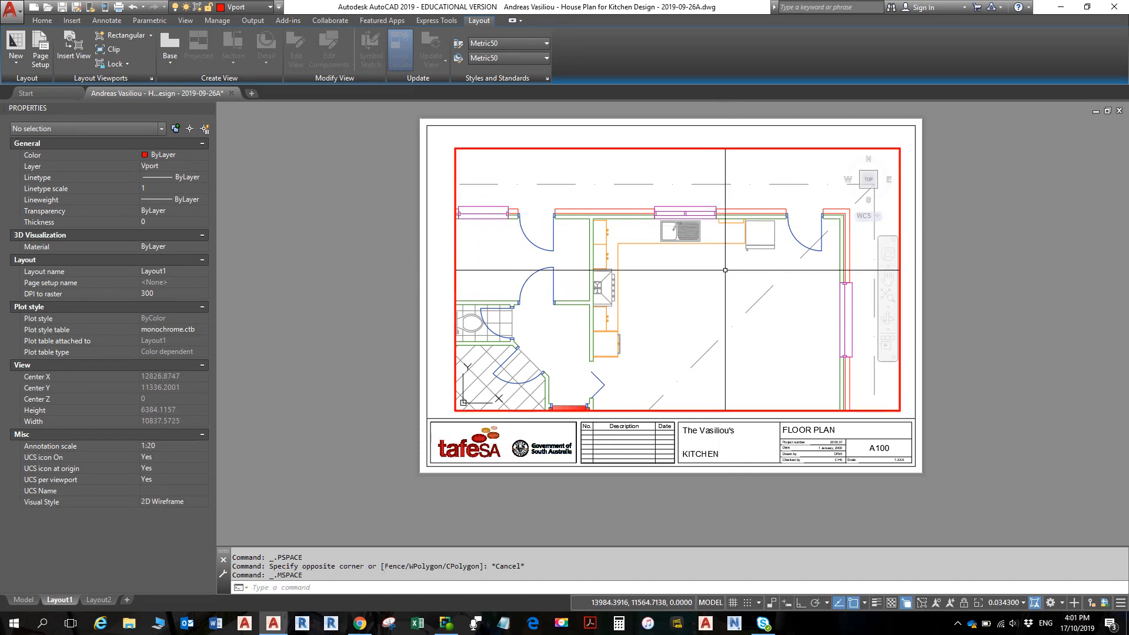
left_click(1016, 606)
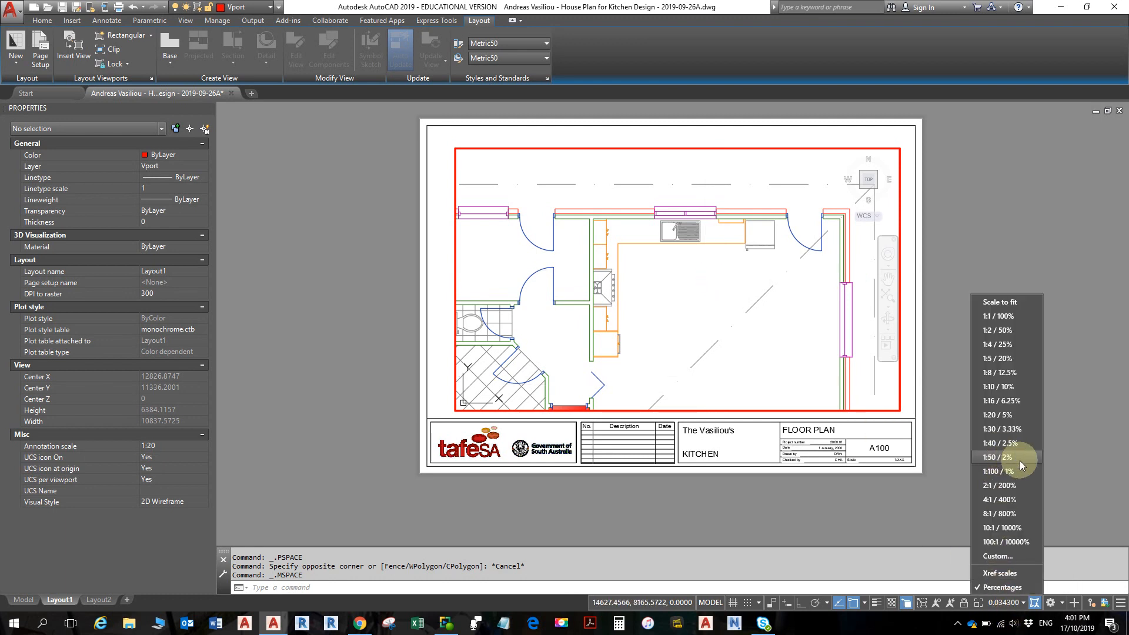
left_click(1003, 413)
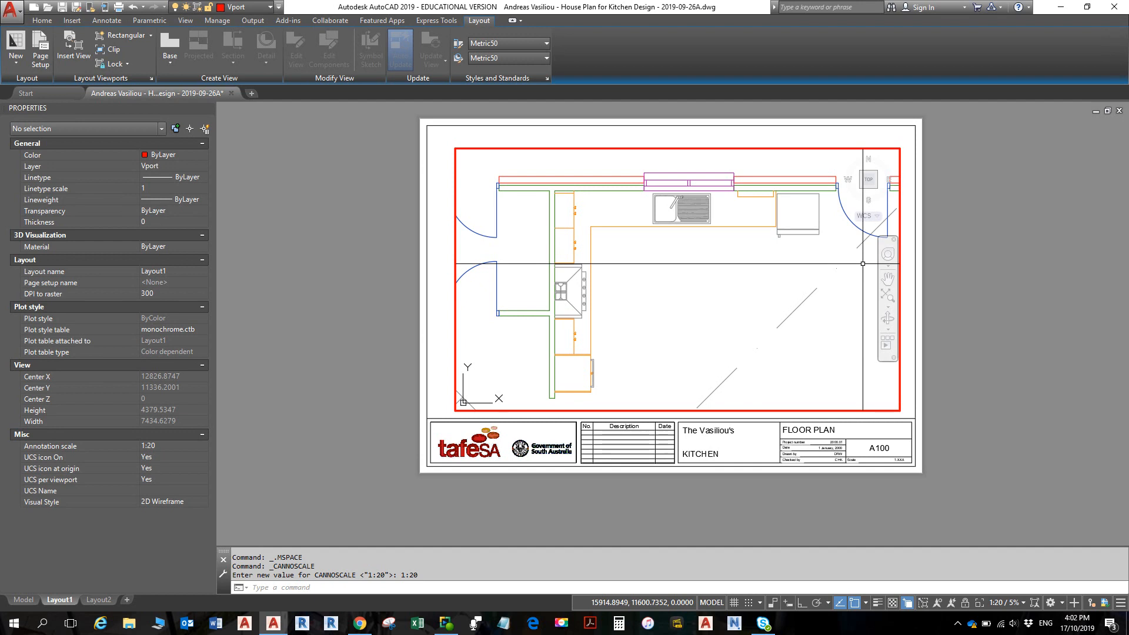
Pan the kitchen plan inside the viewport so the cabinets and window wall fit within its frame
left_click(885, 284)
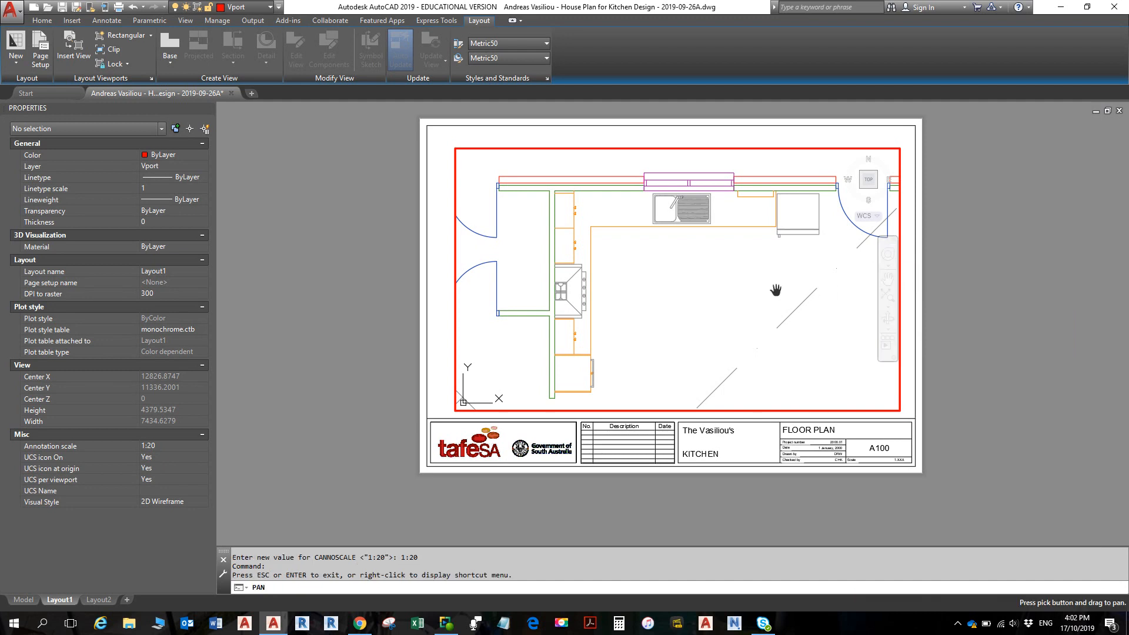
mouse_move(776, 291)
left_mouse_down()
mouse_move(725, 283)
mouse_move(754, 284)
left_mouse_up()
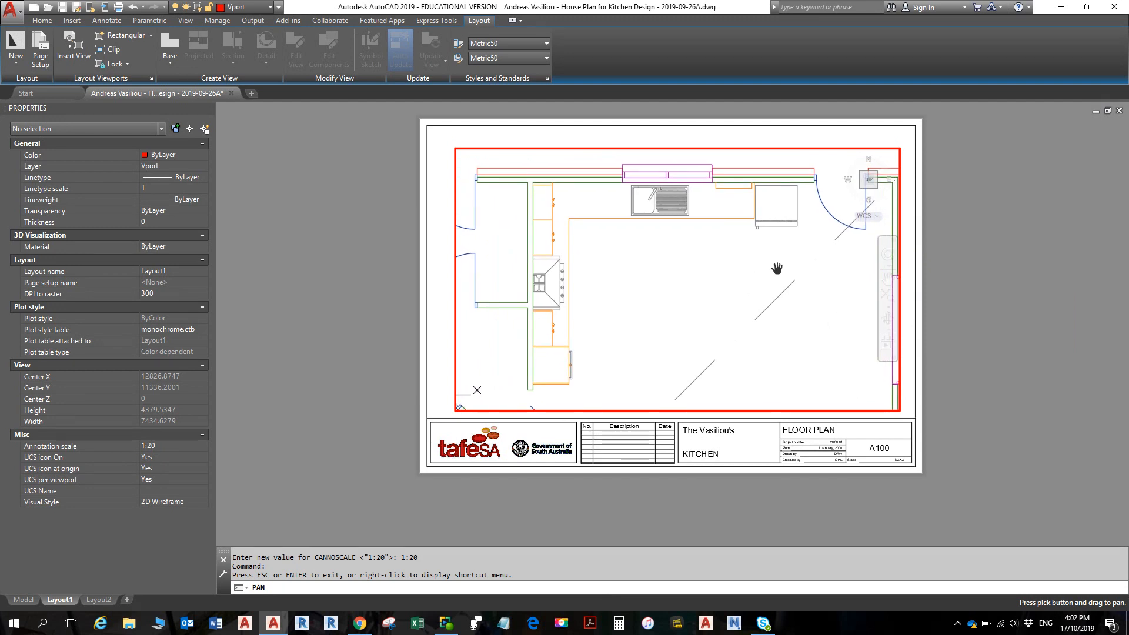
right_click(779, 270)
left_click(794, 277)
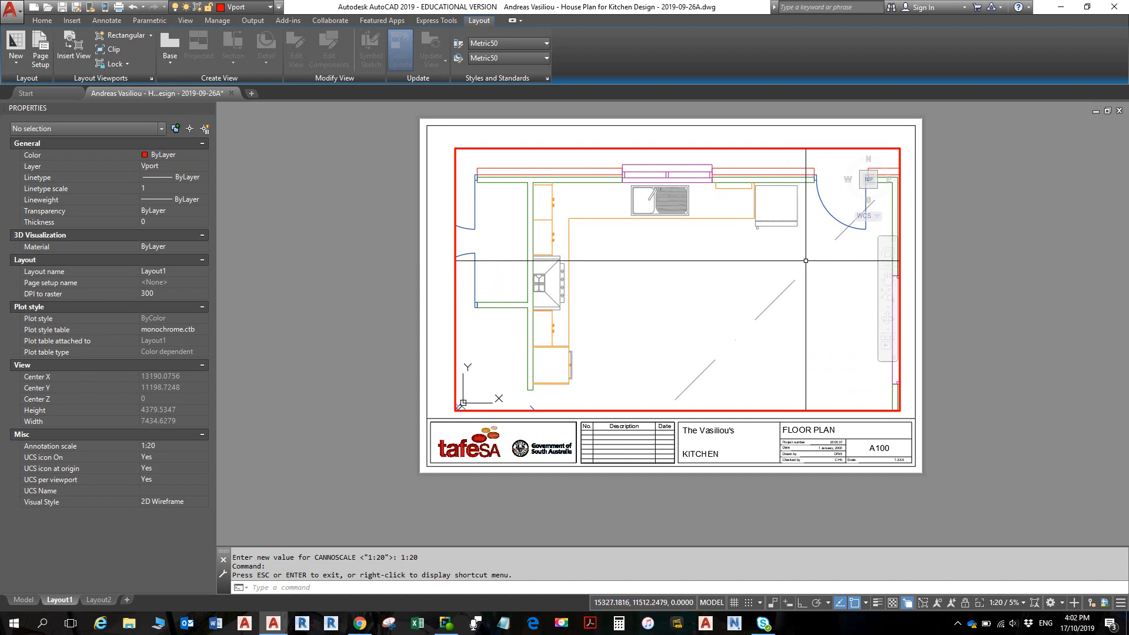
mouse_move(767, 257)
middle_mouse_down()
mouse_move(716, 263)
mouse_move(758, 250)
mouse_move(774, 266)
middle_mouse_up()
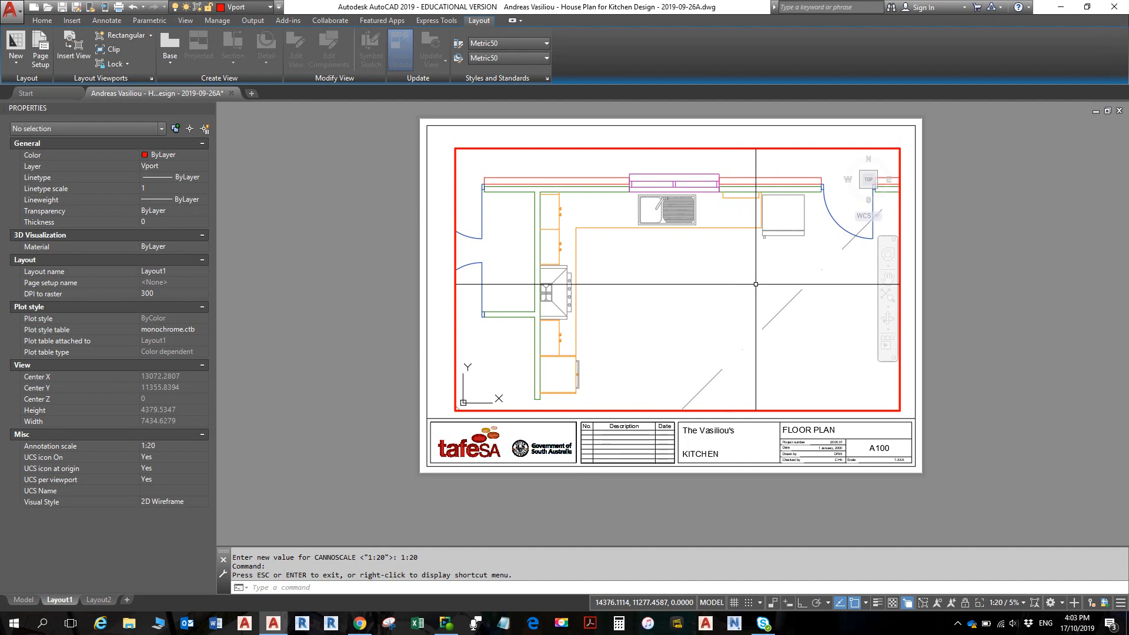
Switch to Chrome to compare the layout with the sample floor plan, and return to AutoCAD
left_click(320, 616)
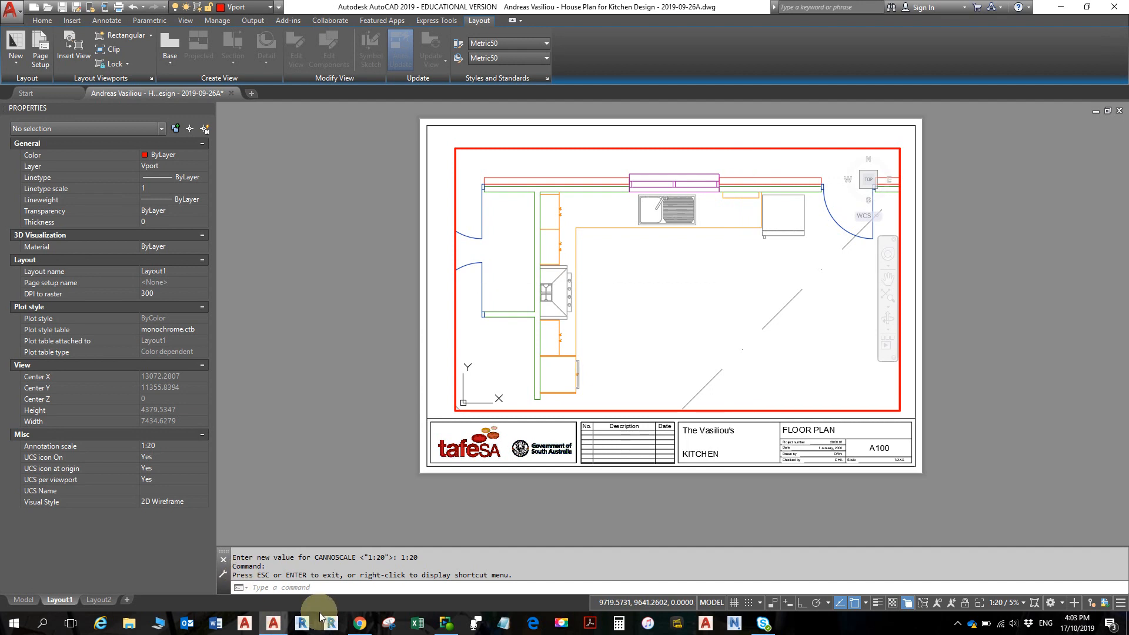
left_click(359, 625)
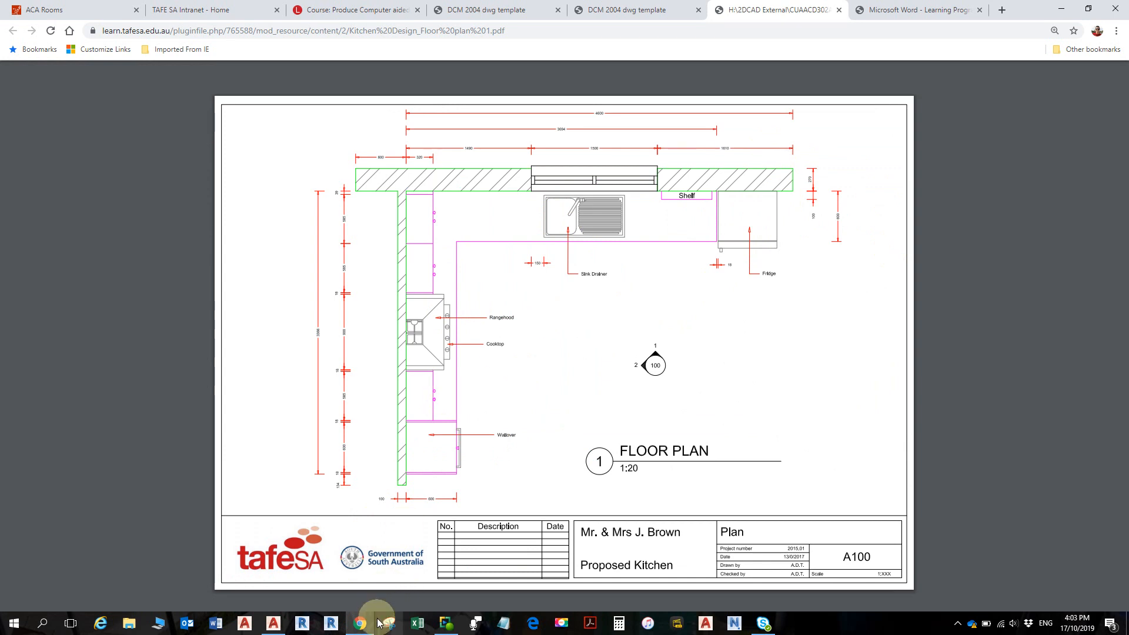
left_click(279, 629)
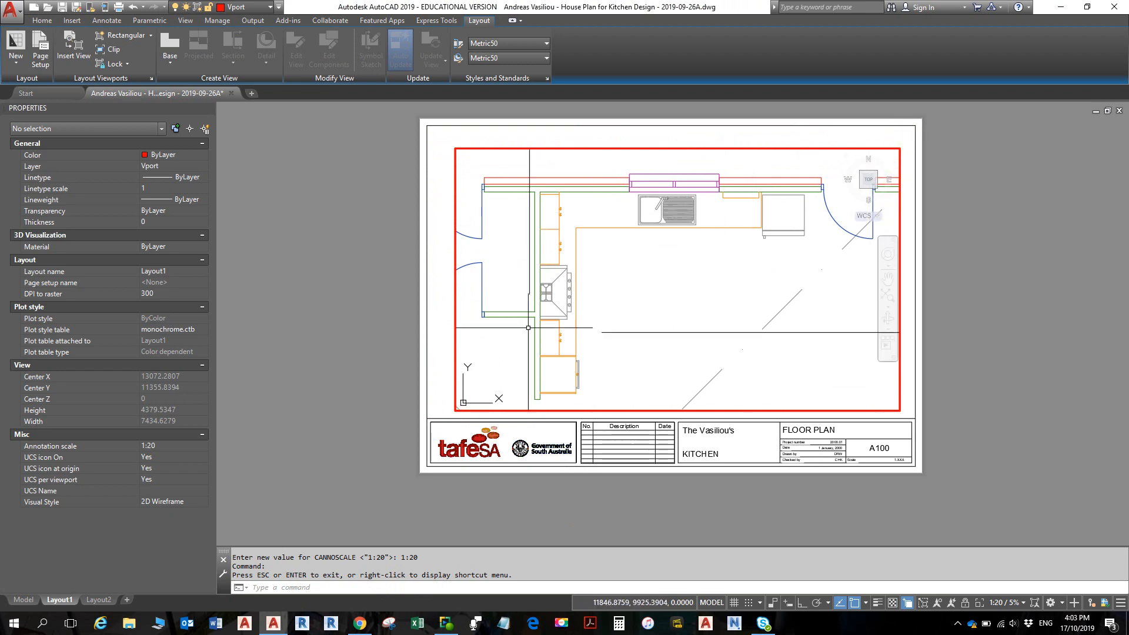
Lock the kitchen viewport to test zooming over it, and unlock it again
left_click(965, 603)
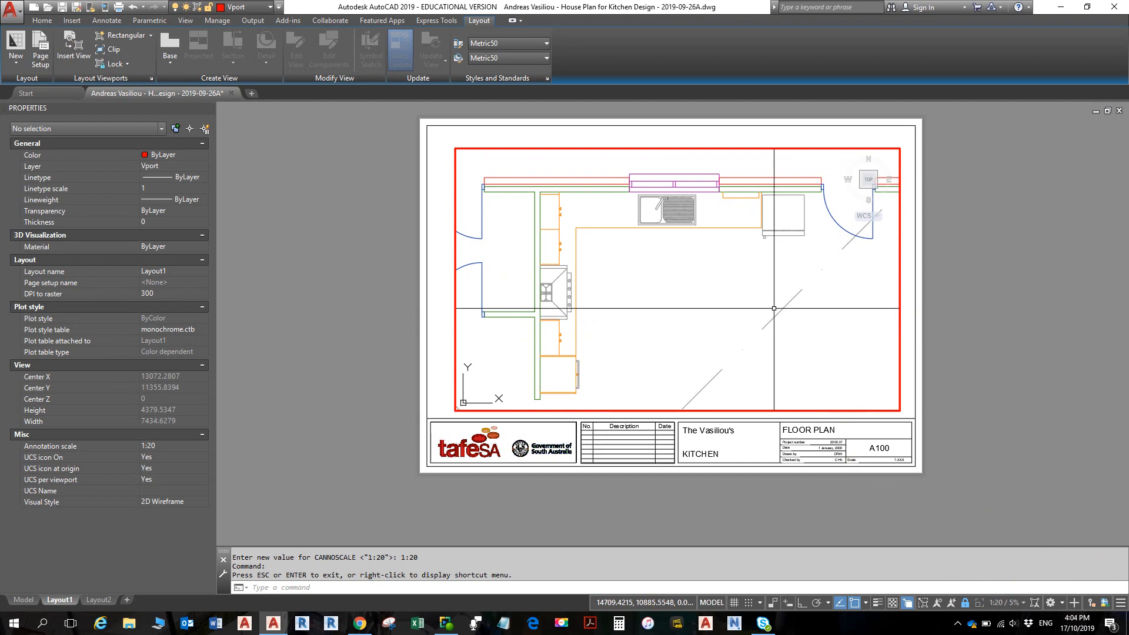
scroll(672, 294, "up", 2)
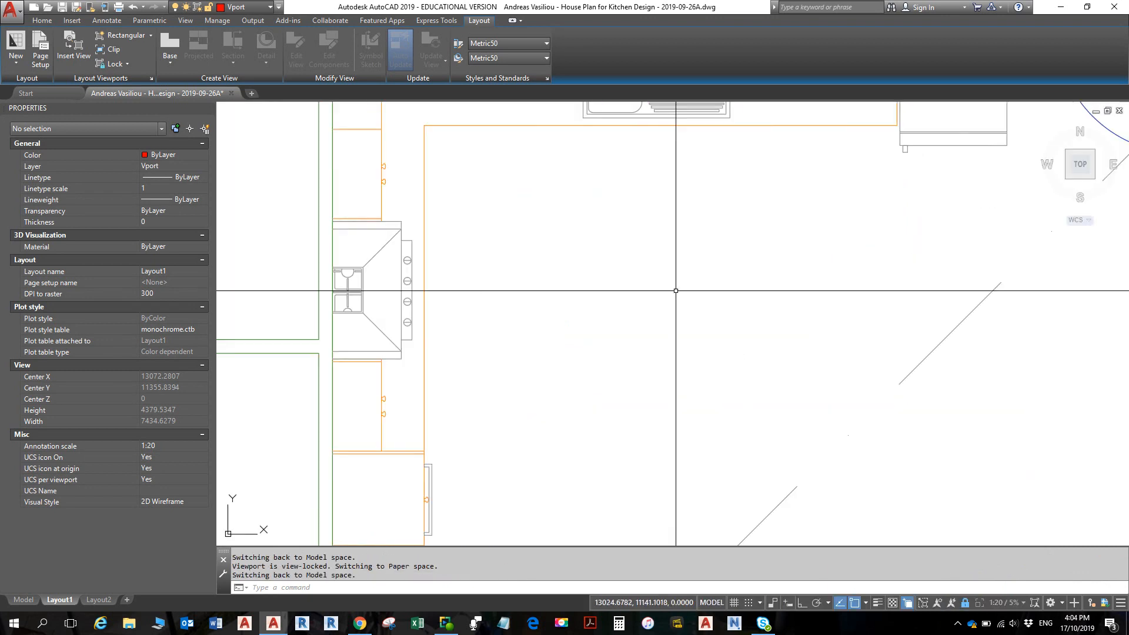
scroll(673, 297, "down", 4)
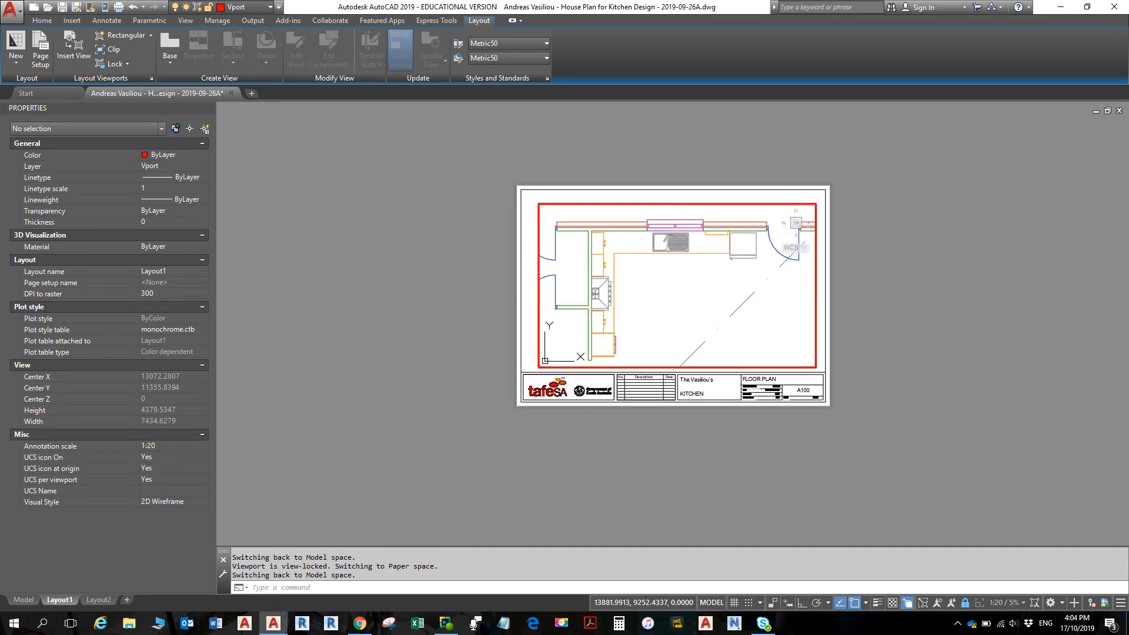
left_click(966, 603)
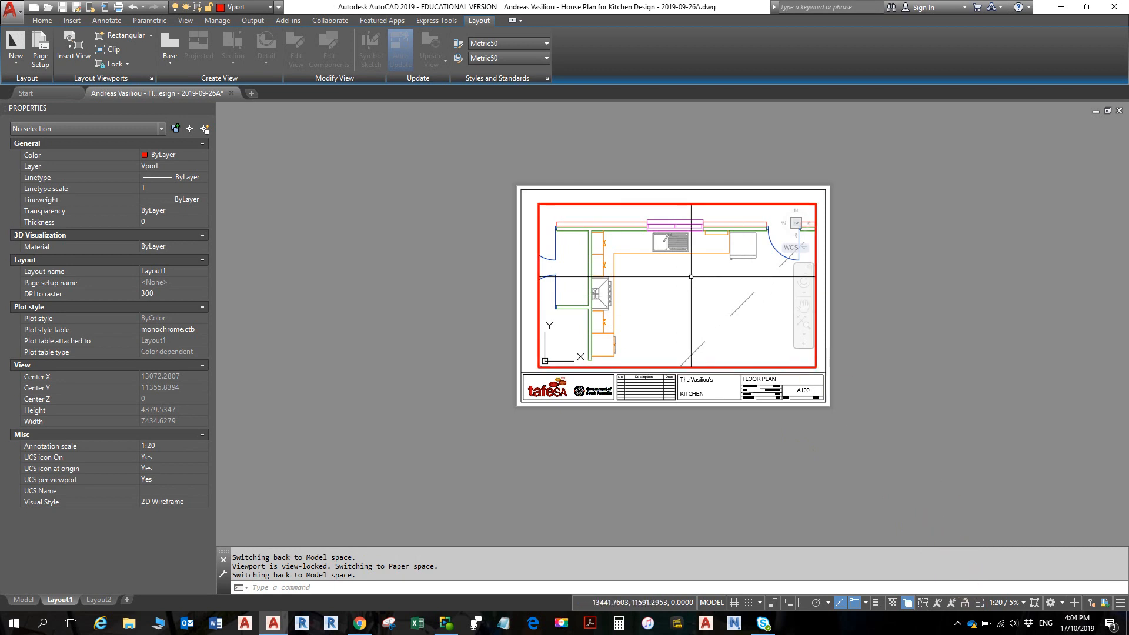
Zoom in and out inside the unlocked viewport and restore its scale to 1:20
scroll(691, 277, "up", 3)
scroll(691, 282, "down", 1)
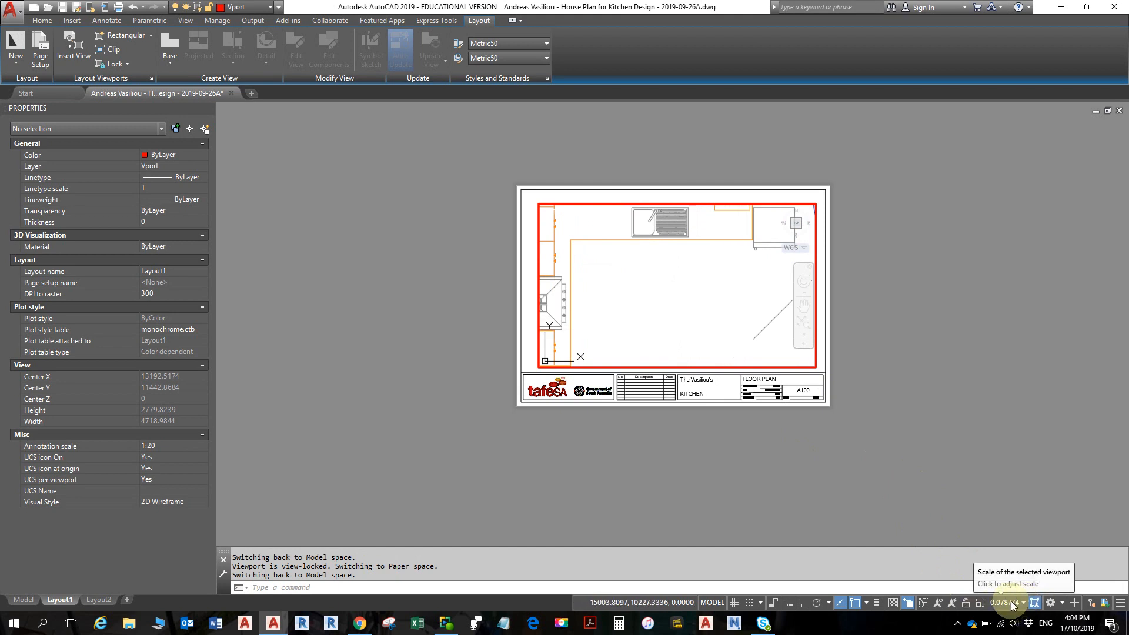
scroll(675, 295, "down", 2)
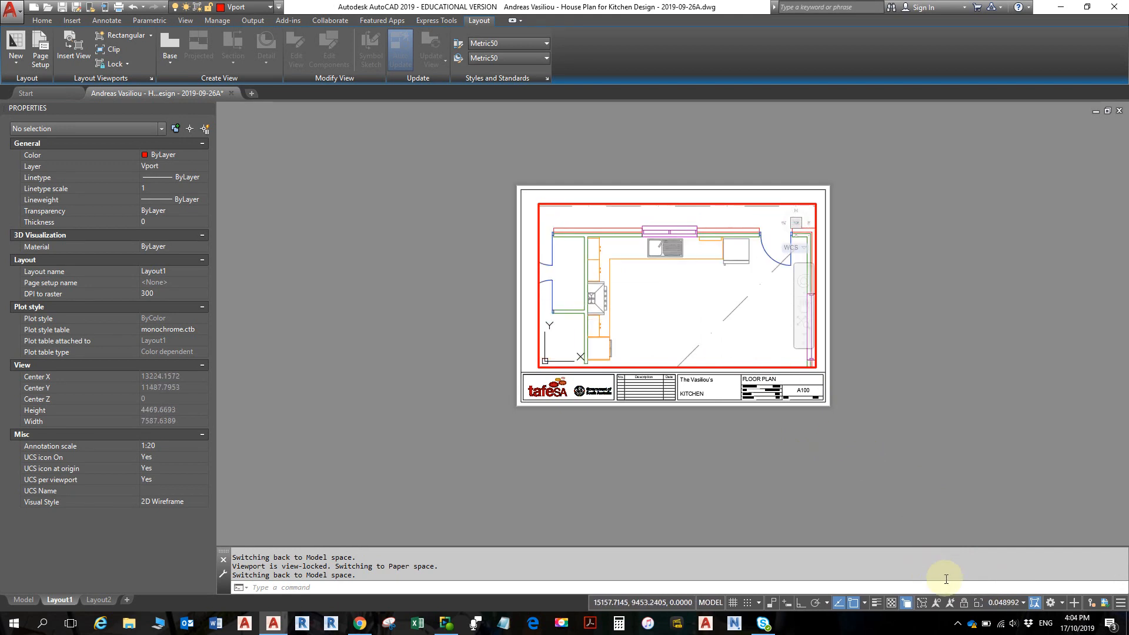
left_click(1006, 603)
left_click(995, 414)
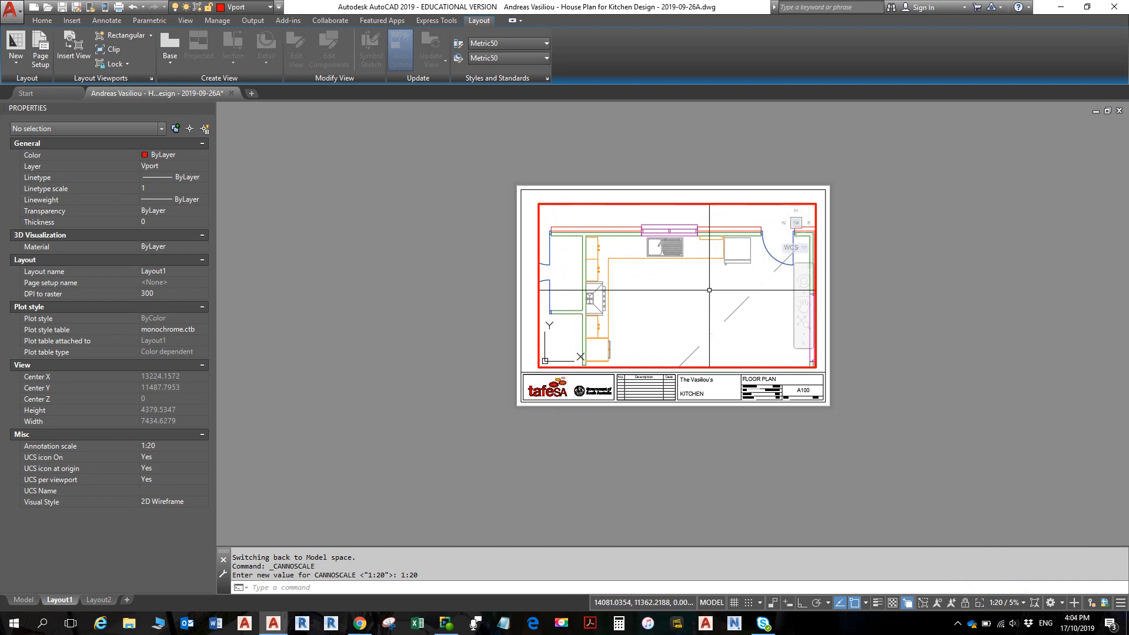
Reposition the kitchen plan in the viewport, lock the viewport, and return to paper space
middle_click_drag(700, 303, 692, 290)
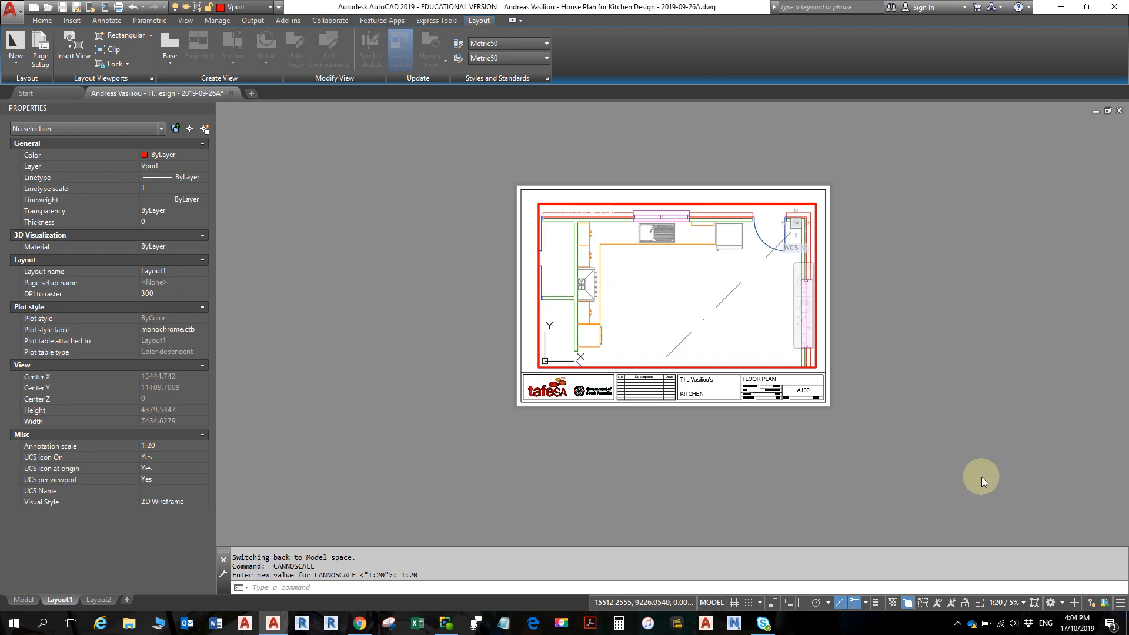
left_click(965, 603)
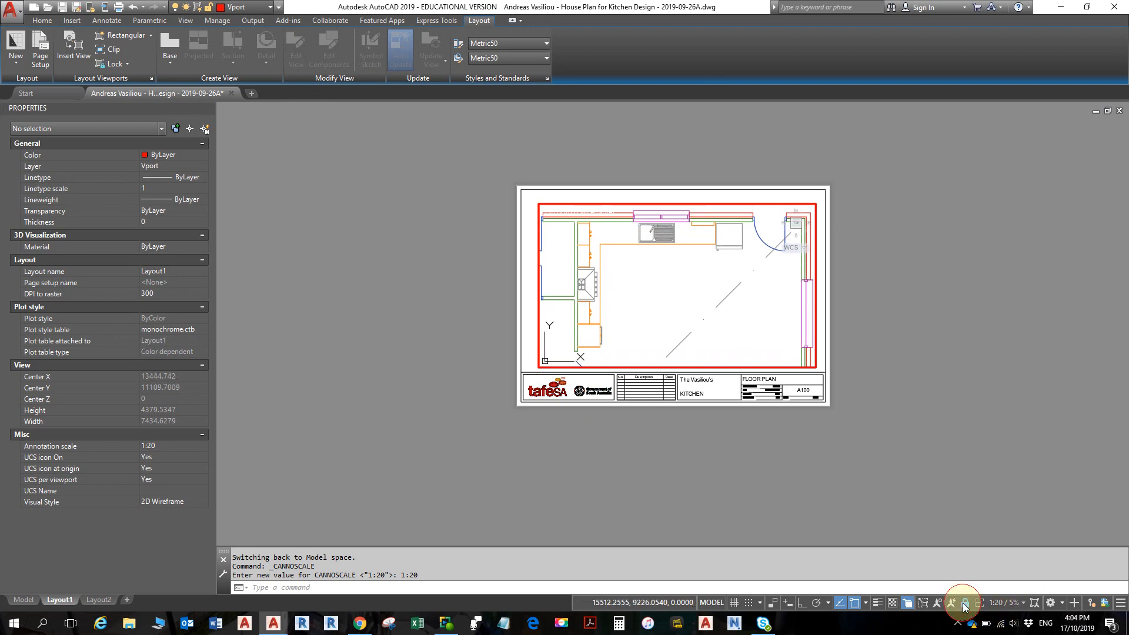
middle_click_drag(677, 322, 670, 342)
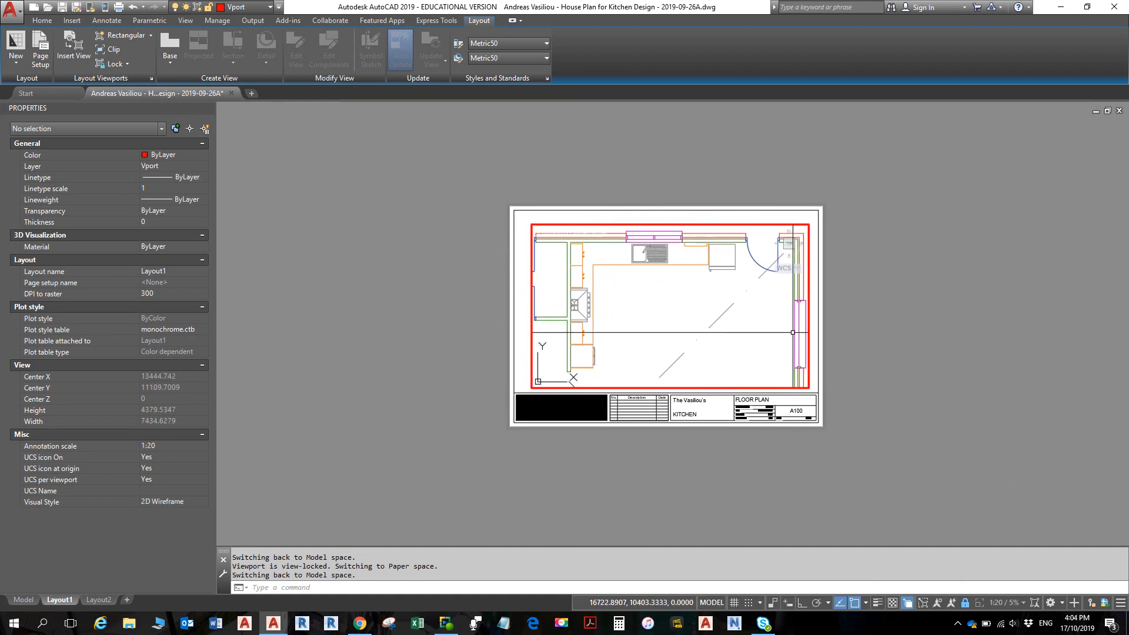
scroll(791, 331, "up", 2)
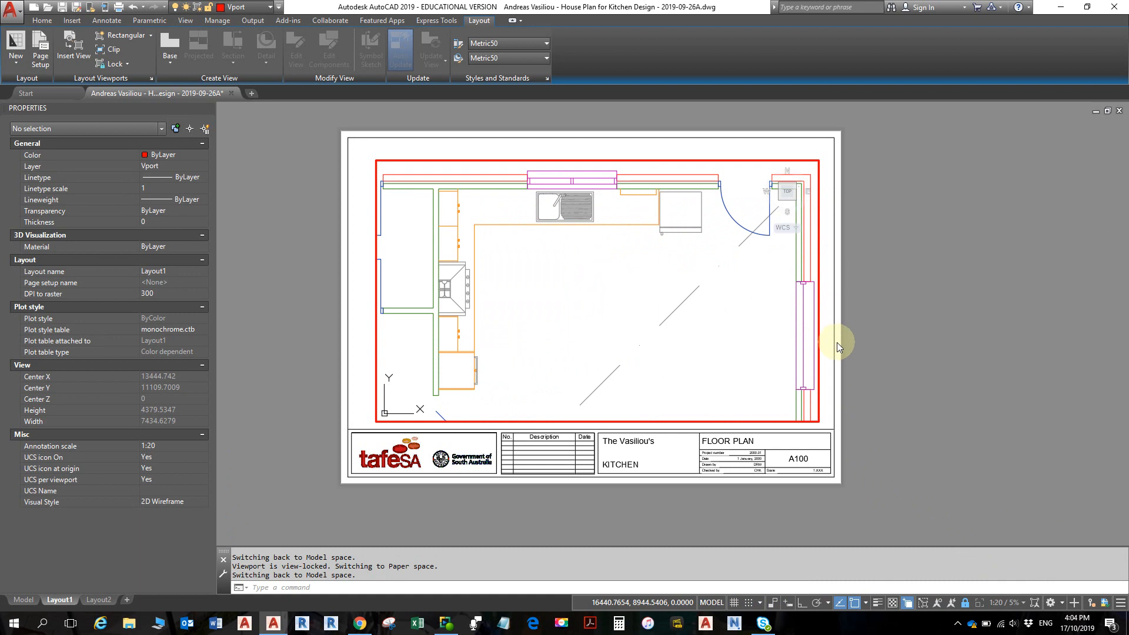
double_click(909, 323)
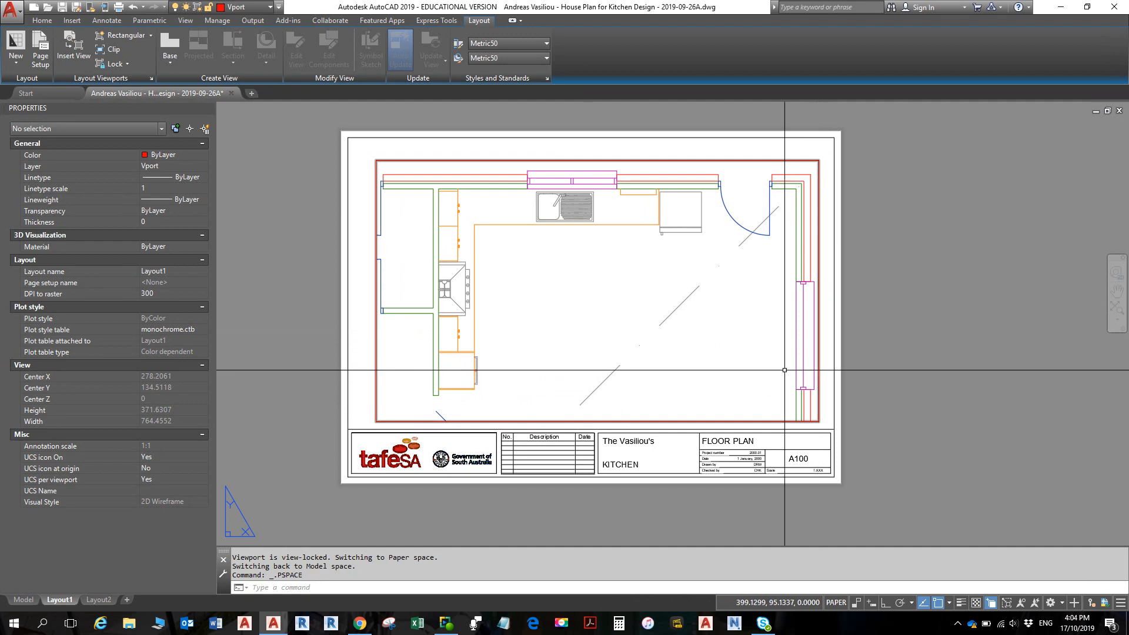
Pull the kitchen viewport's left edge inward to about 328 mm width, cropping out the rooms beside the kitchen
left_click(379, 342)
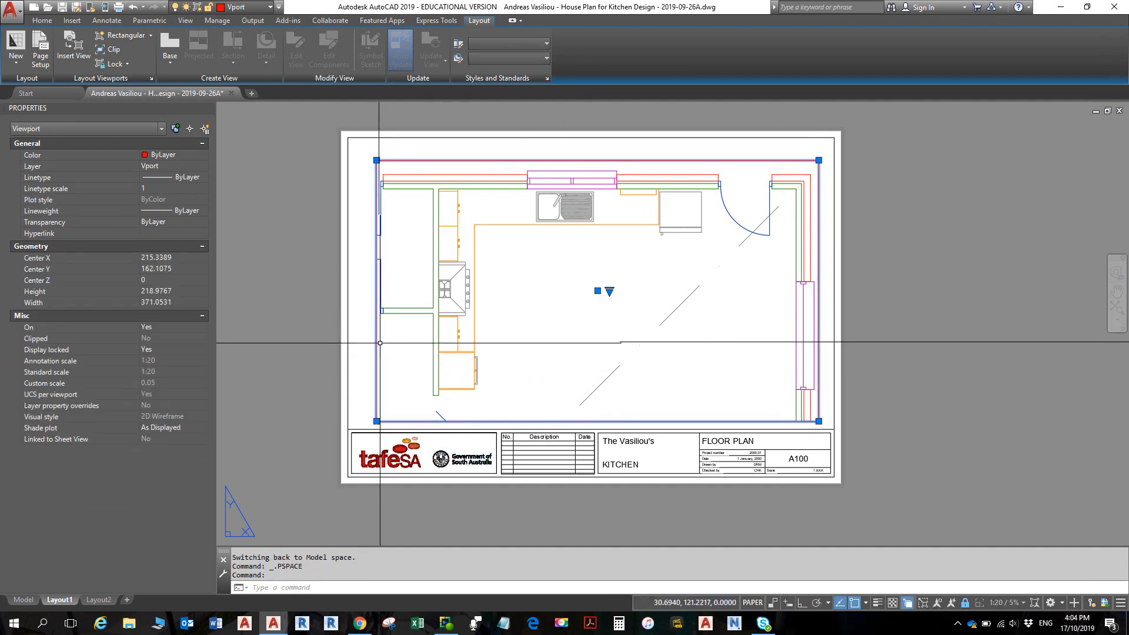
left_click(377, 421)
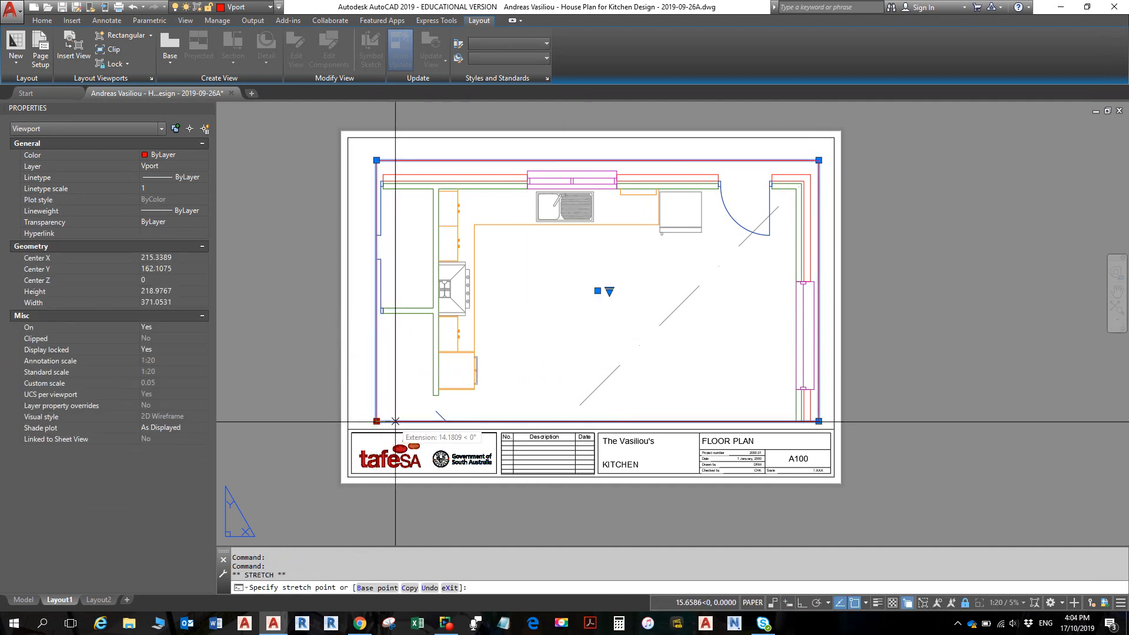
left_click(427, 421)
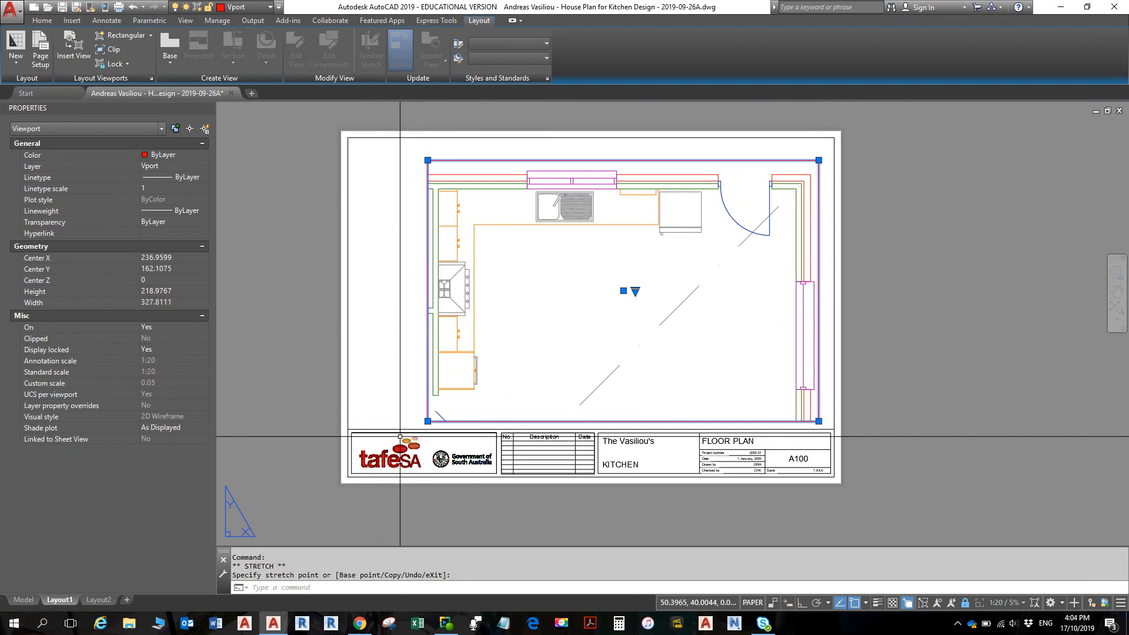
Try twice to crop the viewport's right side by stretching its lower-right corner, undoing each stretch
left_click(819, 422)
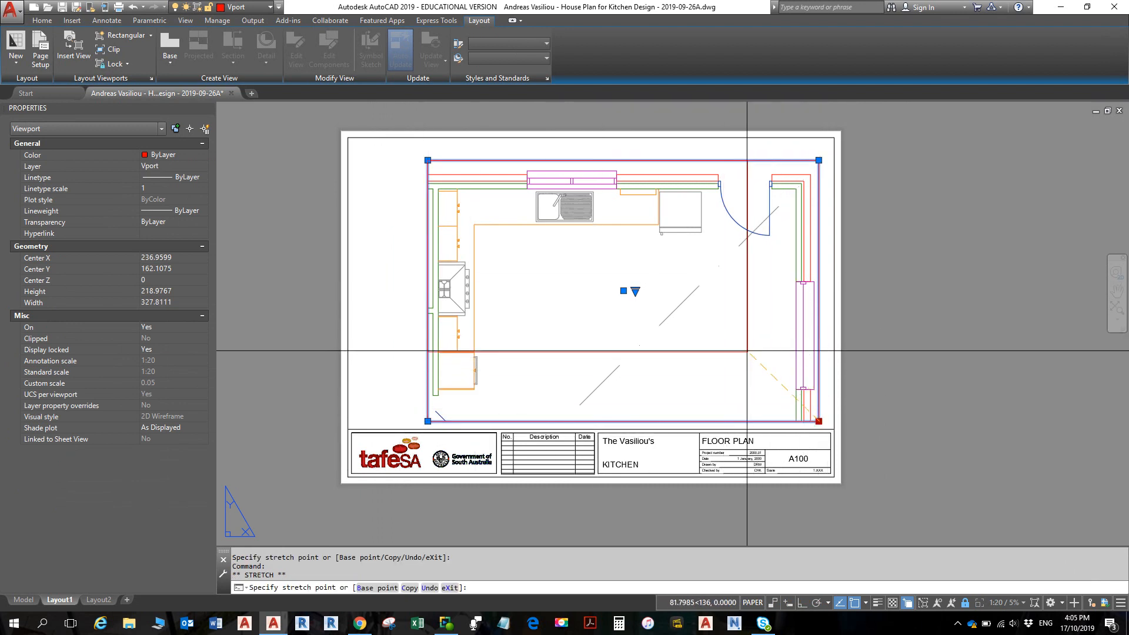
left_click(698, 423)
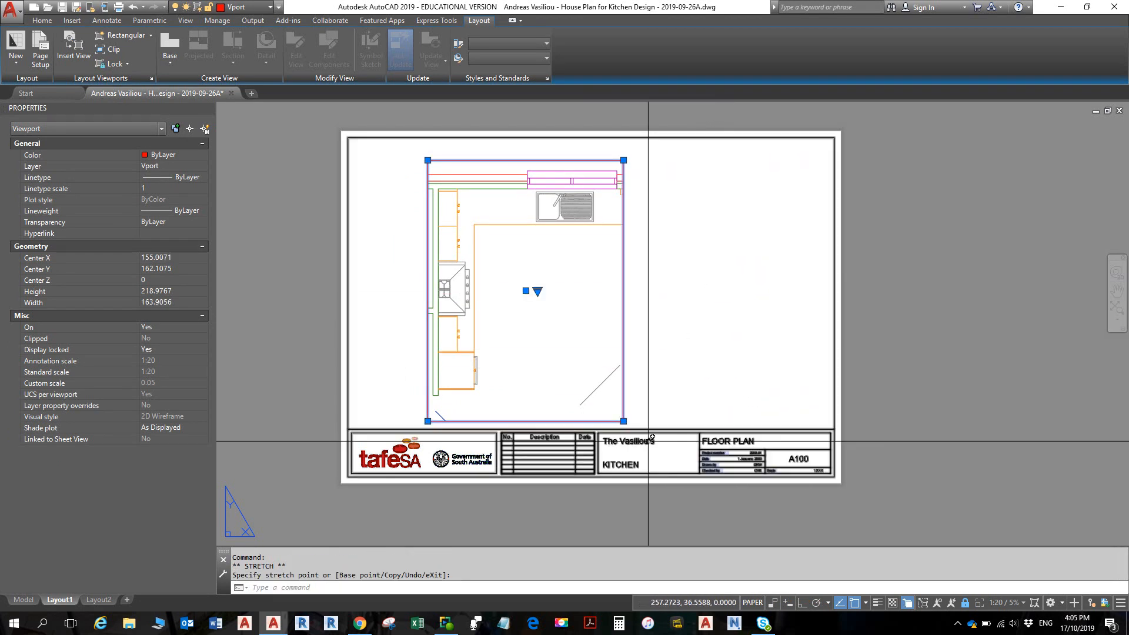
key("ctrl+z")
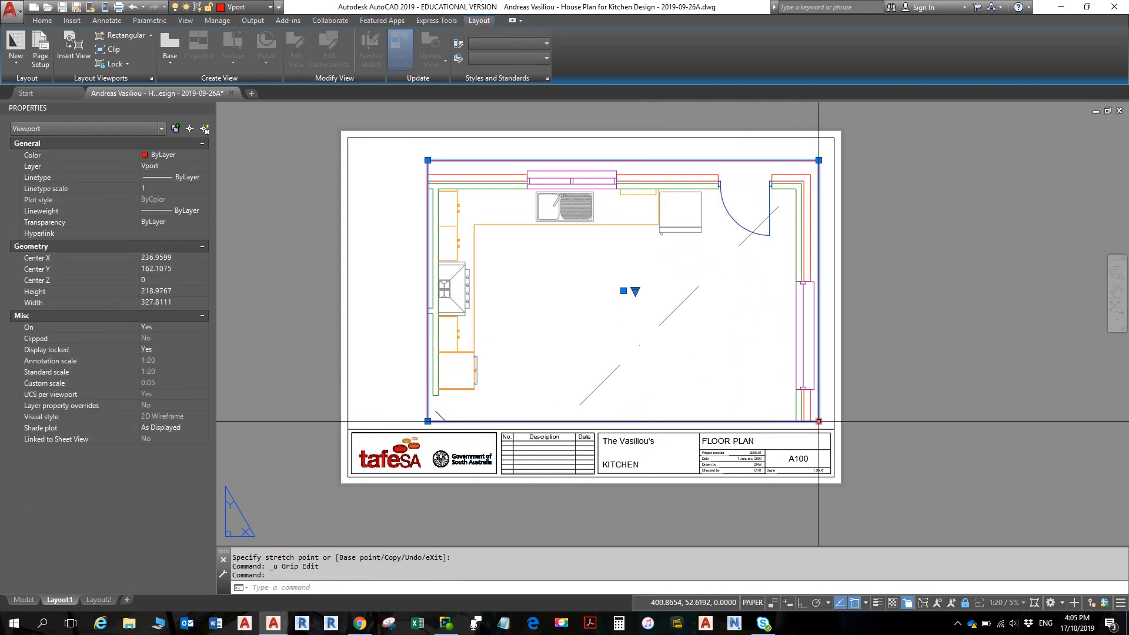
left_click(818, 421)
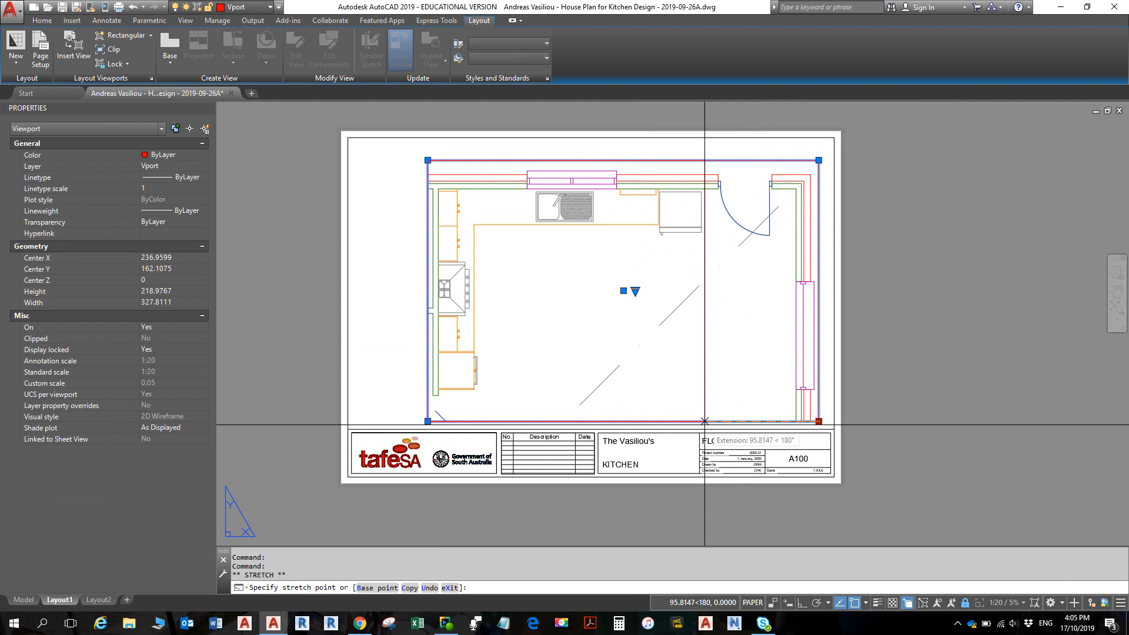
scroll(706, 421, "up", 3)
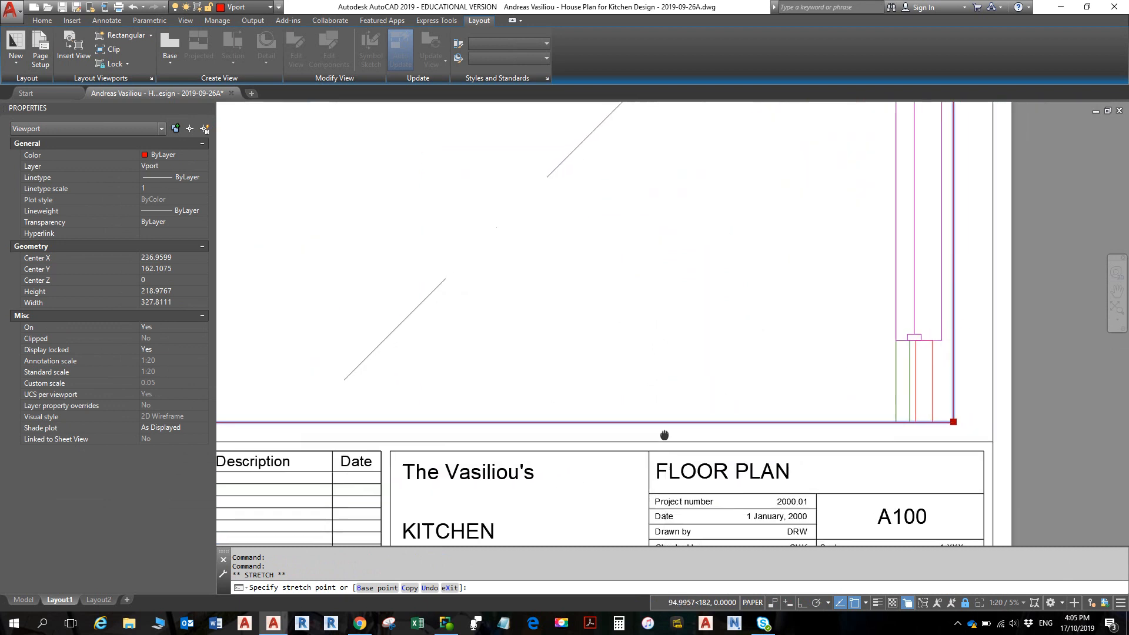
scroll(665, 428, "down", 3)
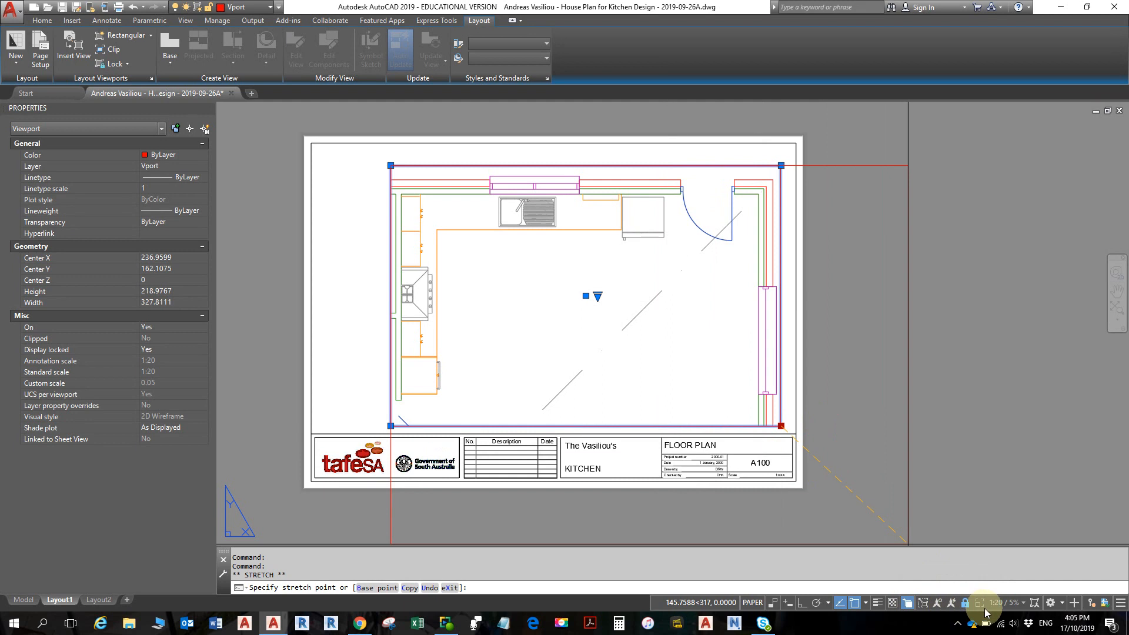
left_click(855, 604)
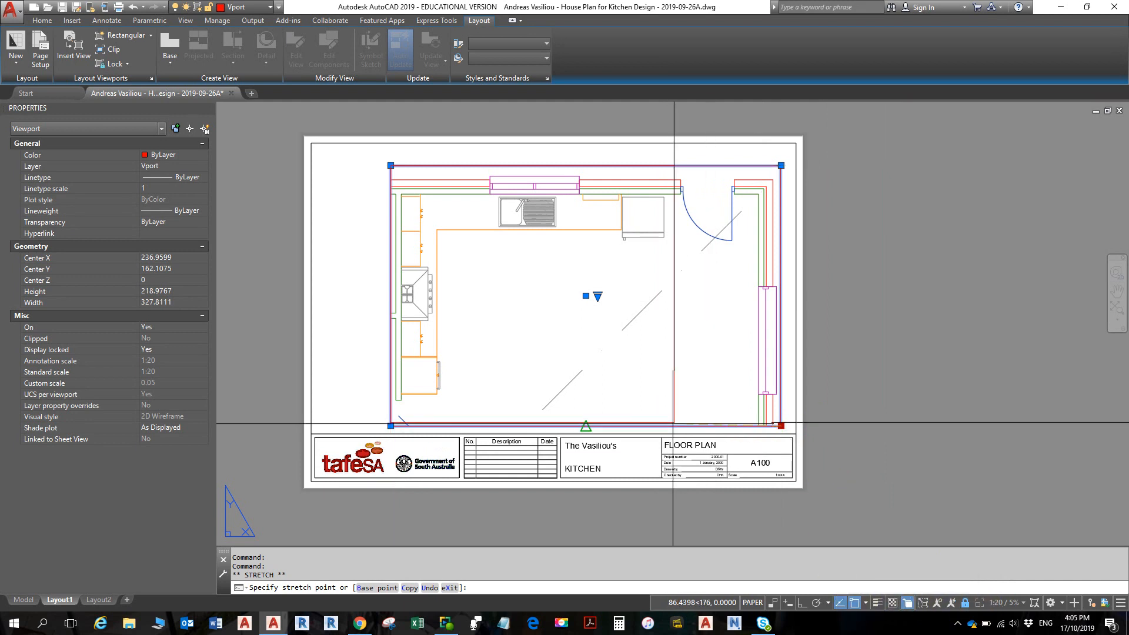
left_click(661, 416)
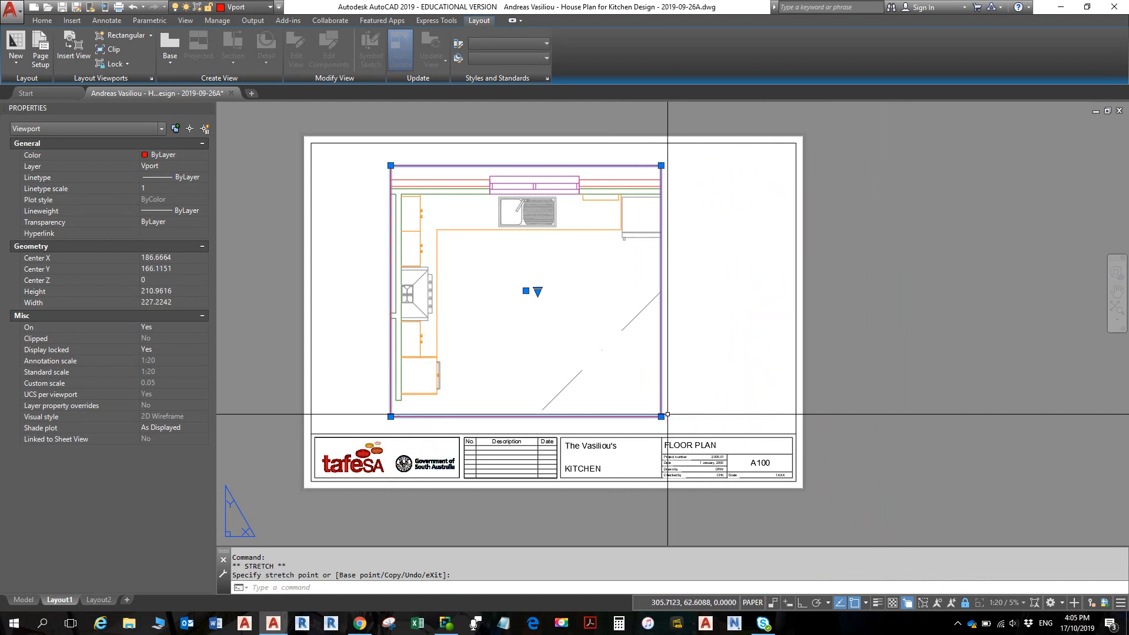
key("ctrl+z")
left_click(794, 421)
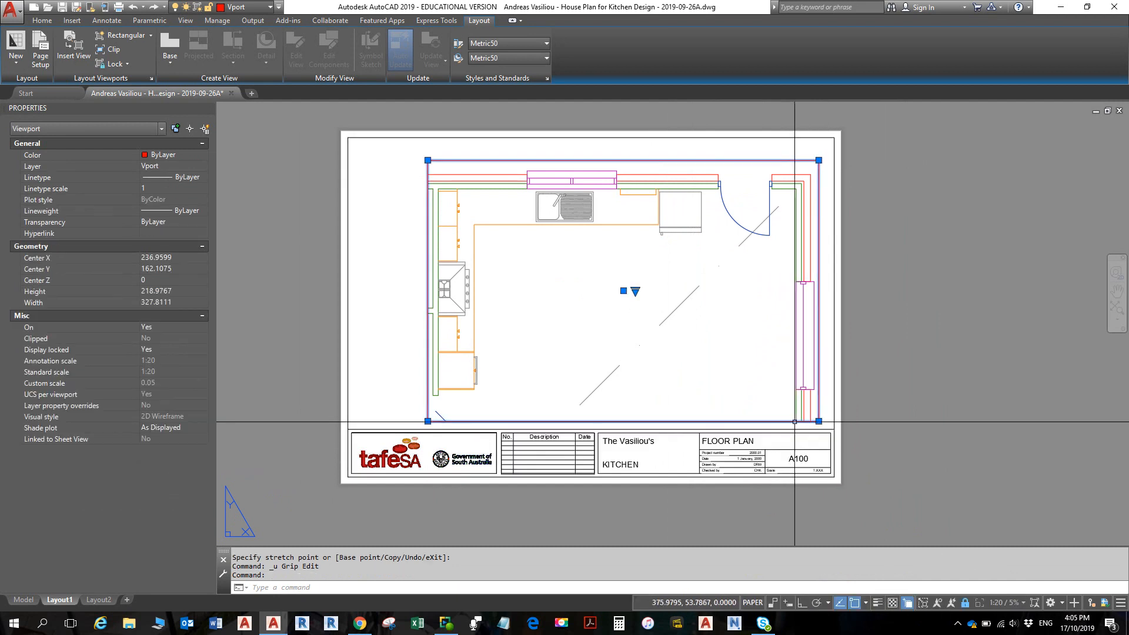
Turn off object snap and stretch the viewport's lower-right corner to crop it around the kitchen, about 237 by 203 mm
left_click(818, 422)
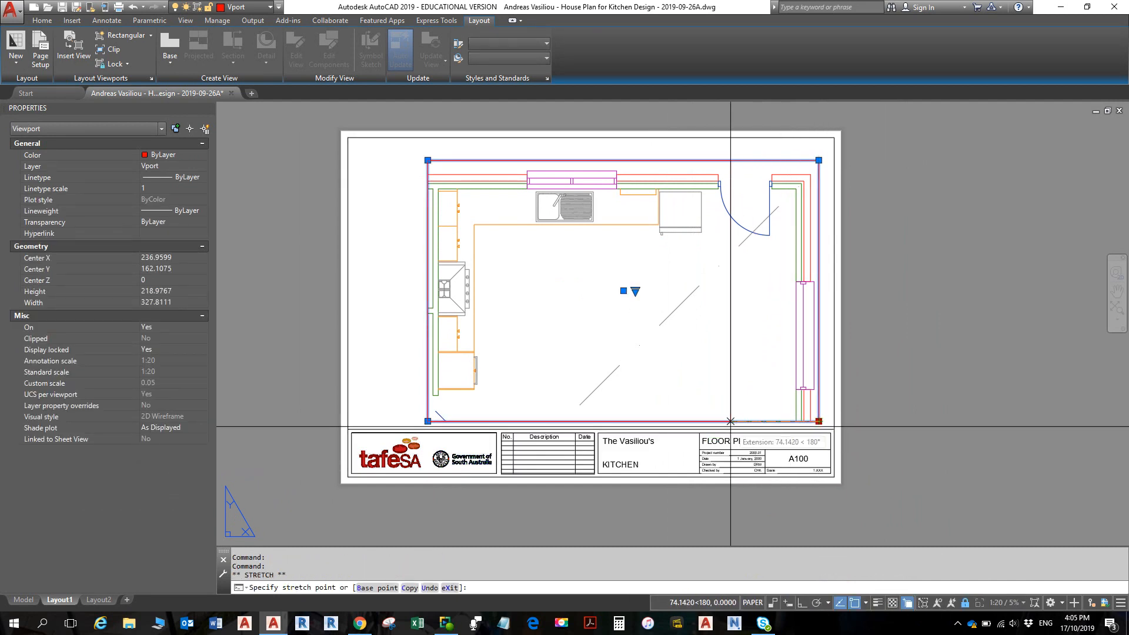
left_click(857, 602)
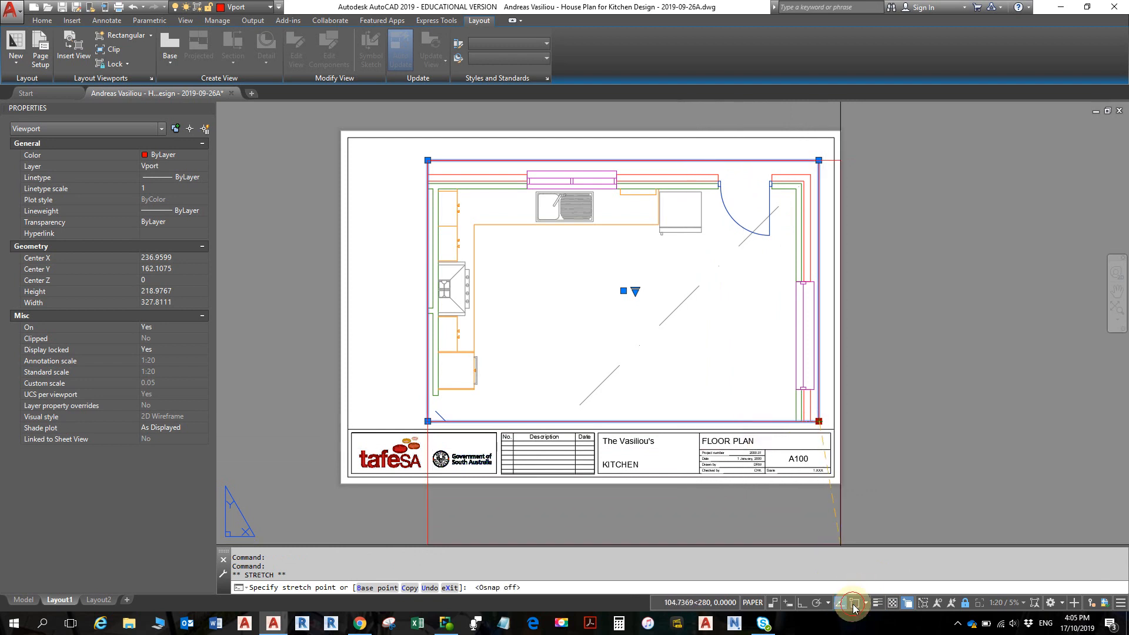
left_click(713, 421)
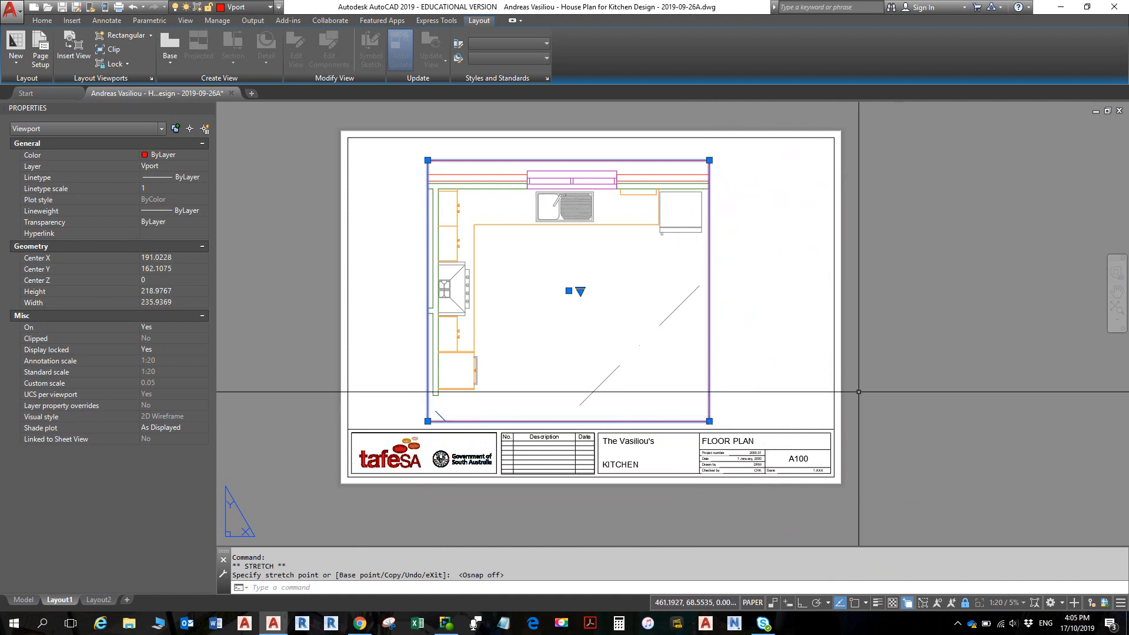
left_click(709, 421)
left_click(711, 402)
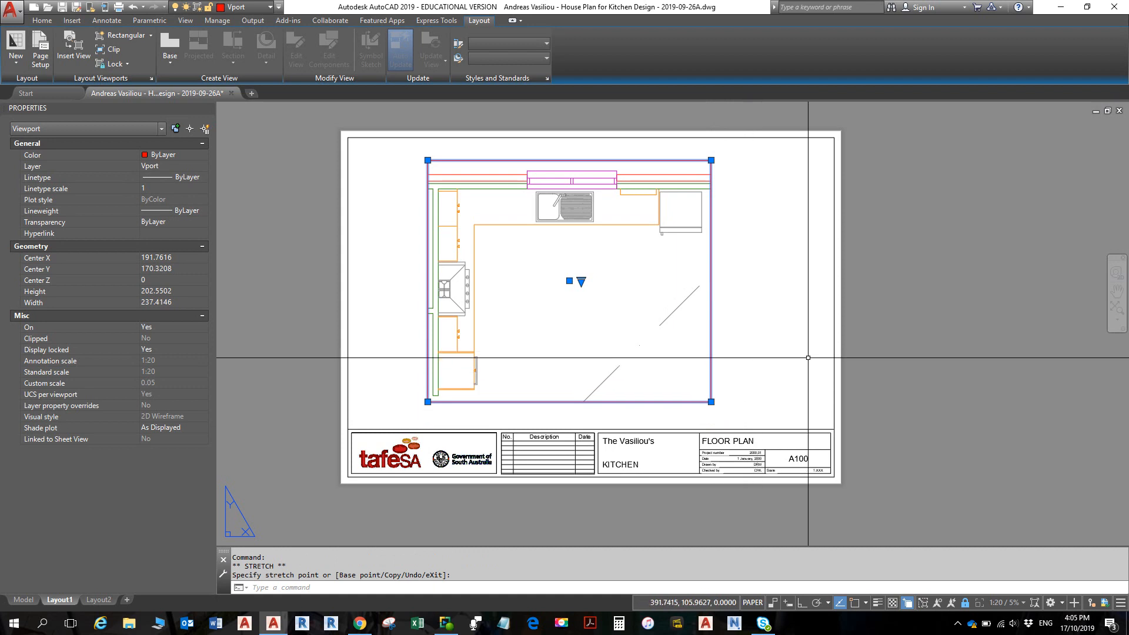
key("Escape")
key("Escape")
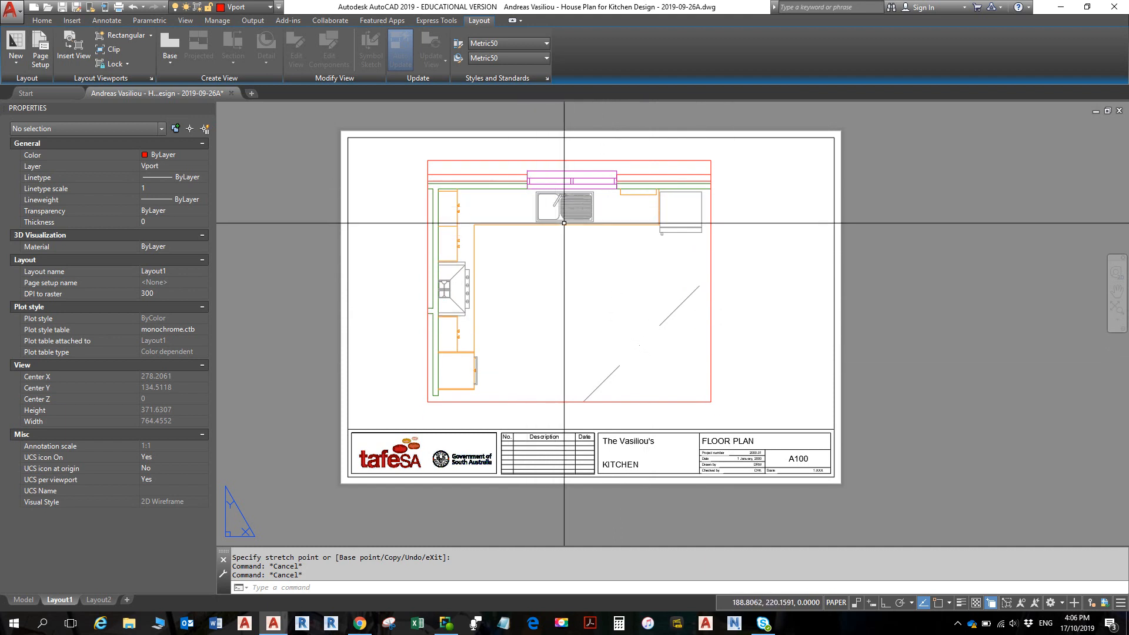
middle_click_drag(465, 227, 476, 264)
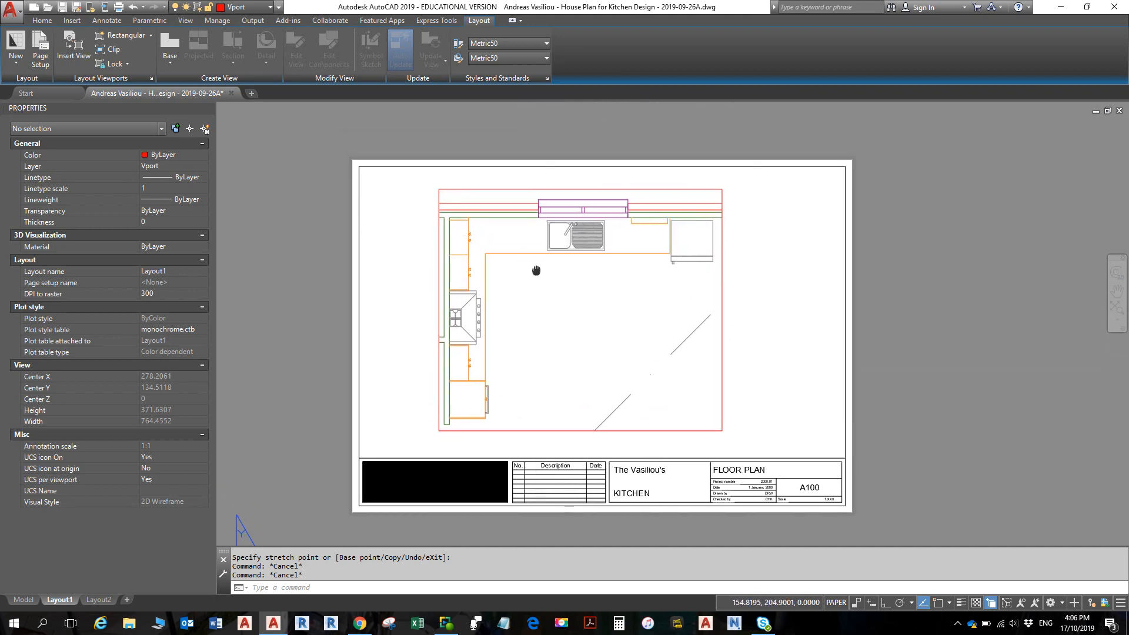
scroll(522, 226, "up", 4)
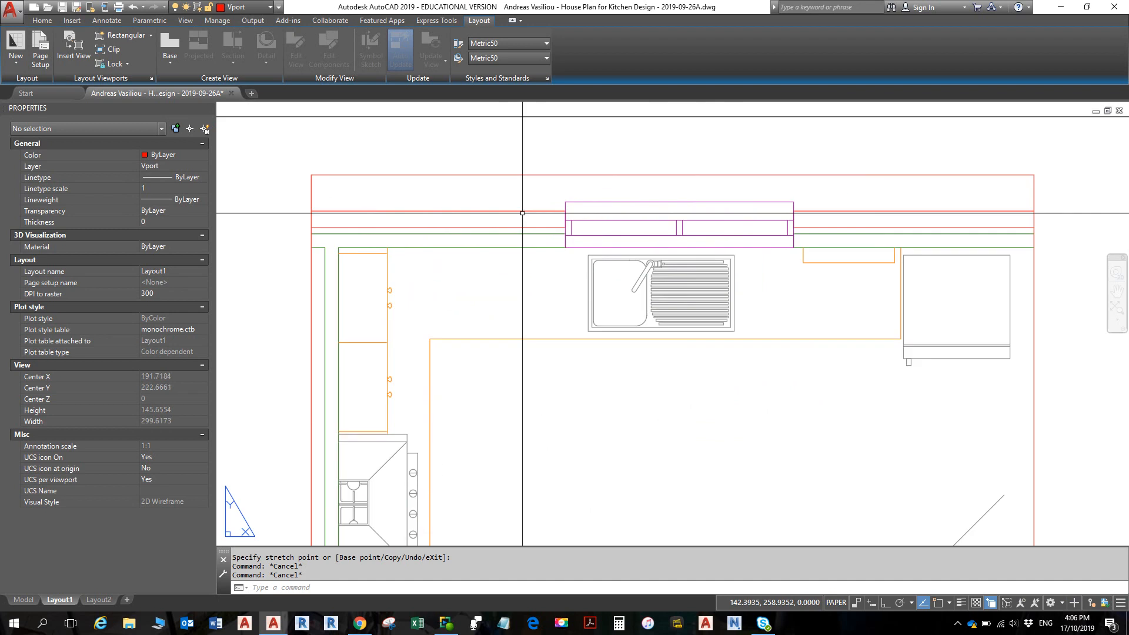
scroll(522, 213, "down", 4)
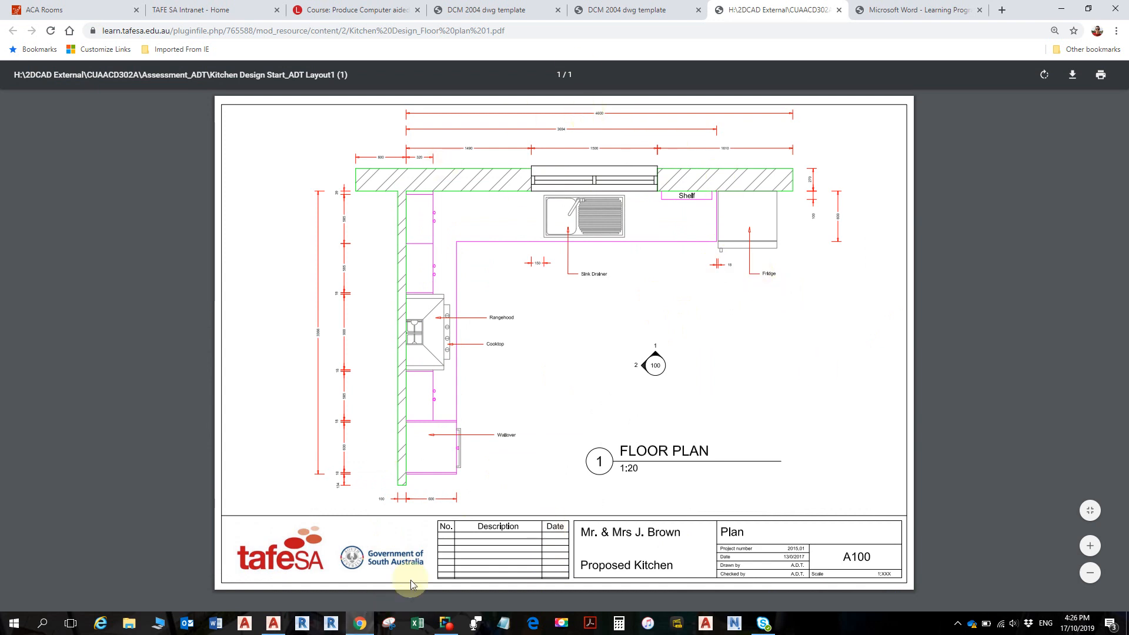
Switch from Chrome back to AutoCAD and review the rectangular, polygonal and object viewport creation options
left_click(279, 629)
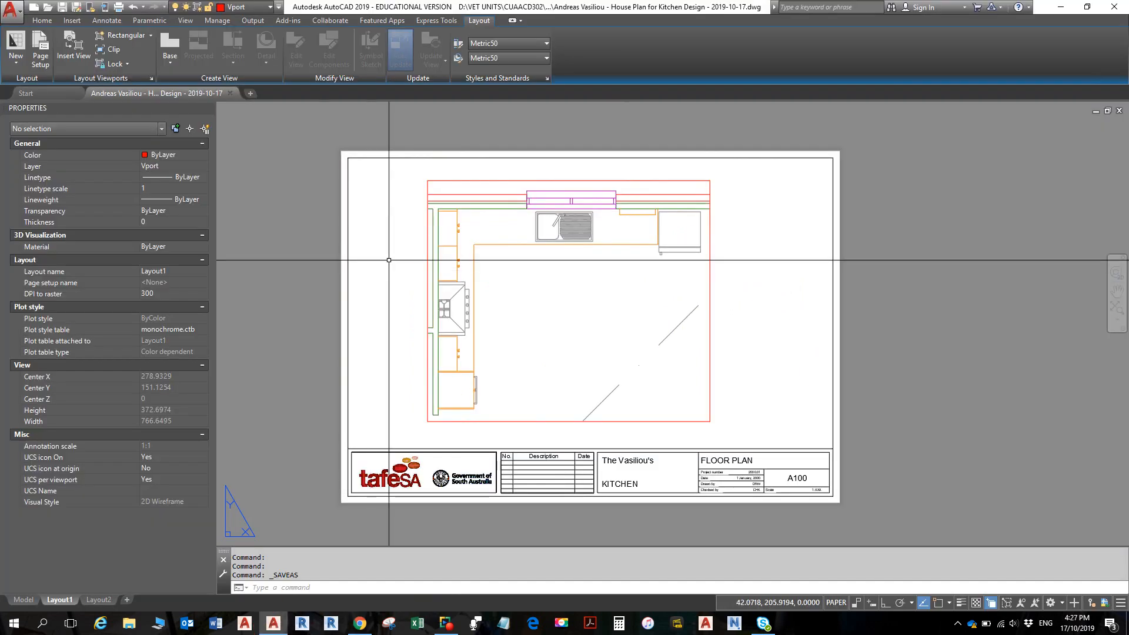
middle_click_drag(371, 302, 302, 330)
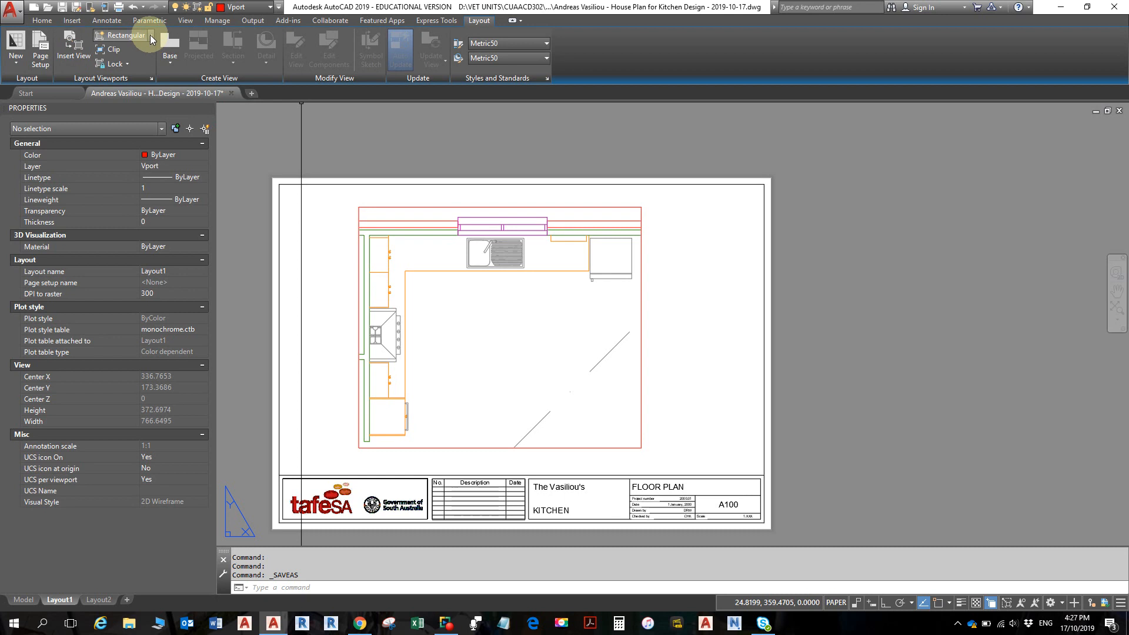
left_click(151, 35)
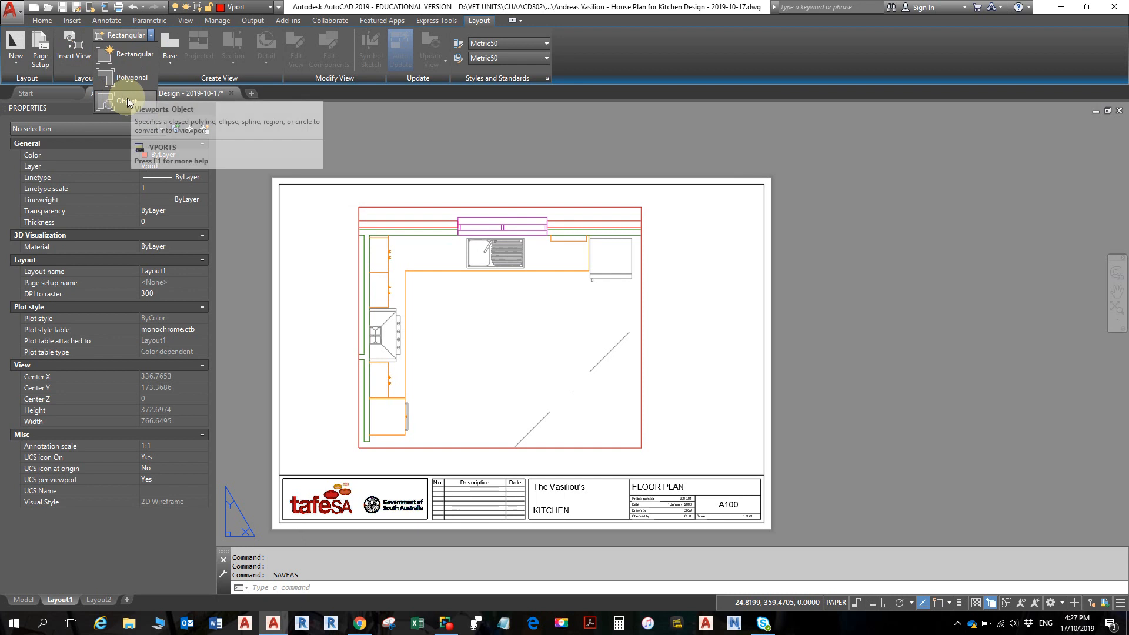
left_click(503, 238)
Examine the kitchen plan at the viewport's edges, from the fridge wall across to the cooktop wall
middle_click_drag(694, 294, 708, 349)
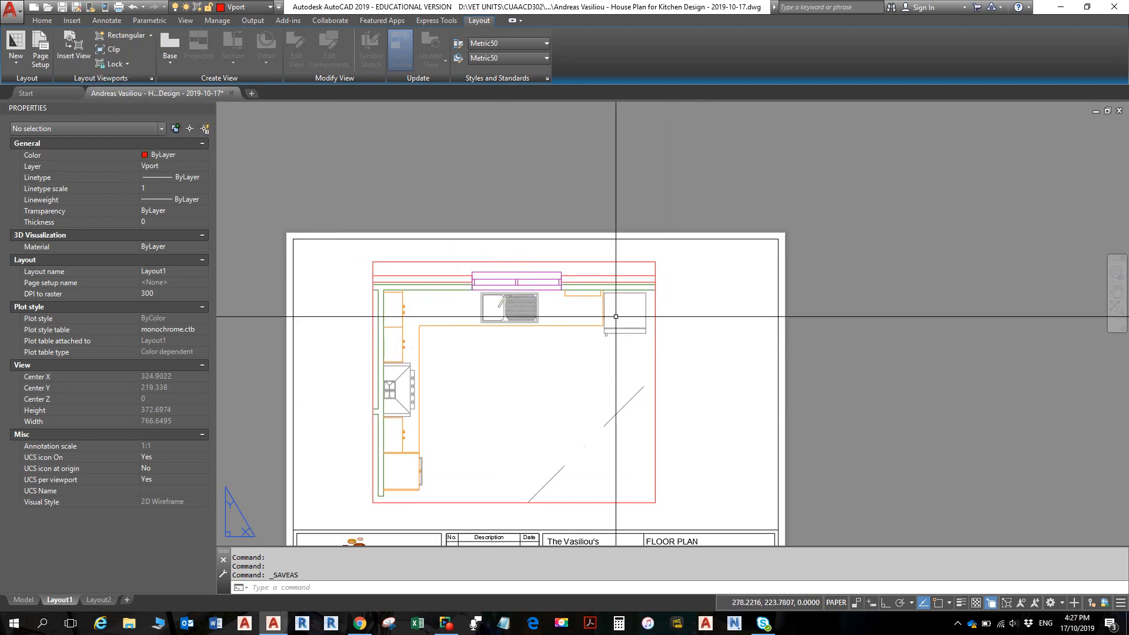
scroll(615, 316, "up", 5)
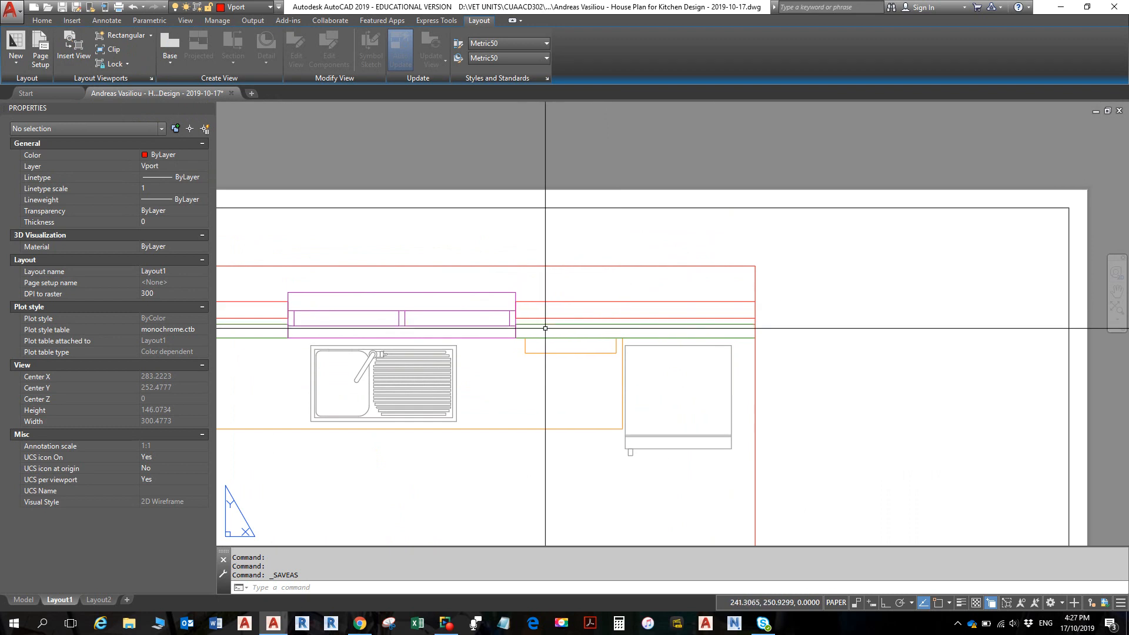
middle_click_drag(563, 315, 608, 242)
middle_click_drag(566, 410, 698, 307)
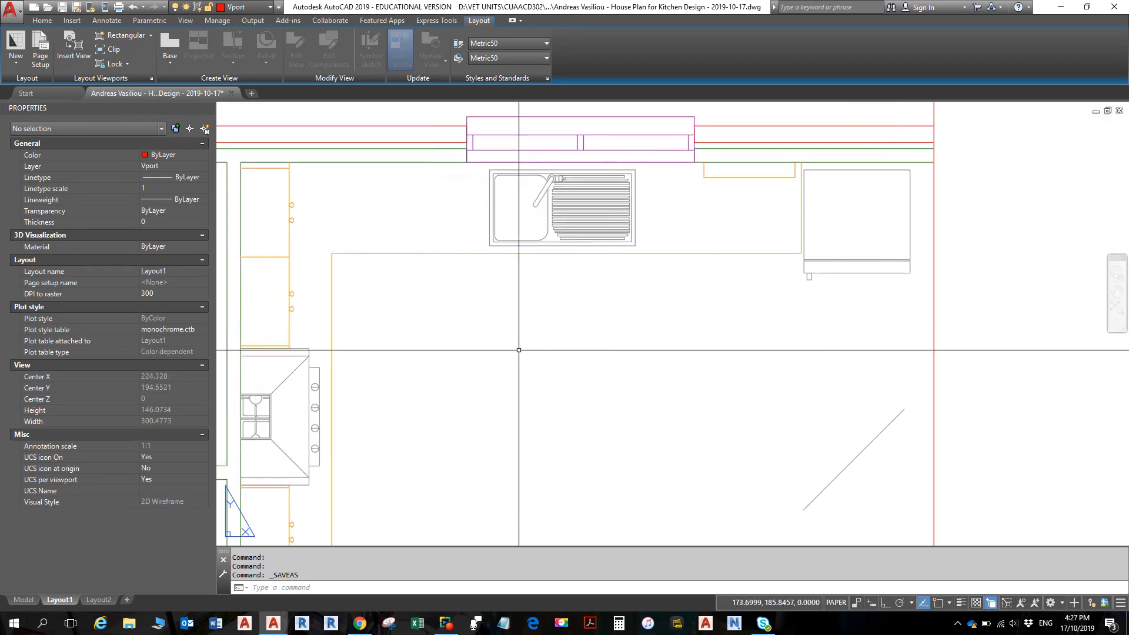
middle_click_drag(519, 350, 676, 302)
middle_click_drag(538, 393, 609, 408)
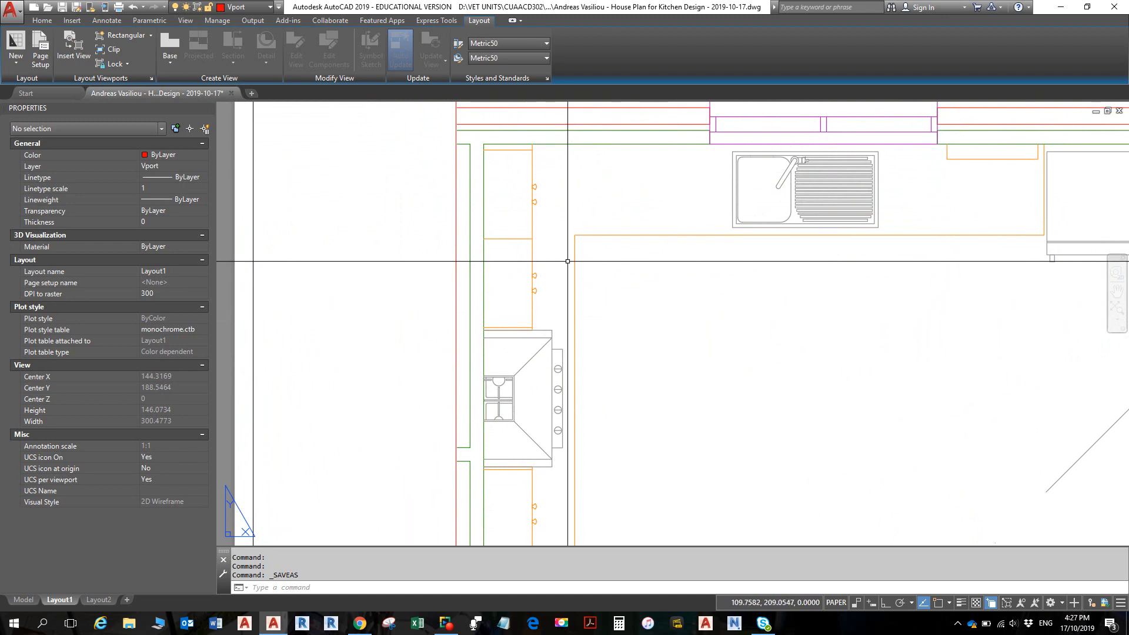
middle_click_drag(574, 247, 663, 237)
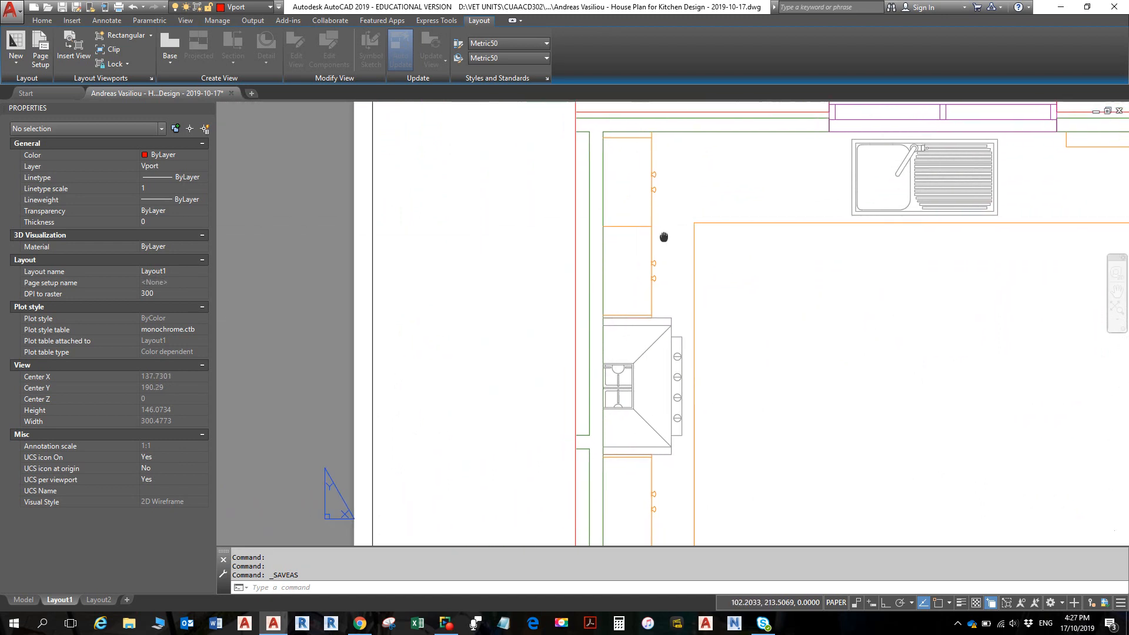
scroll(664, 237, "down", 5)
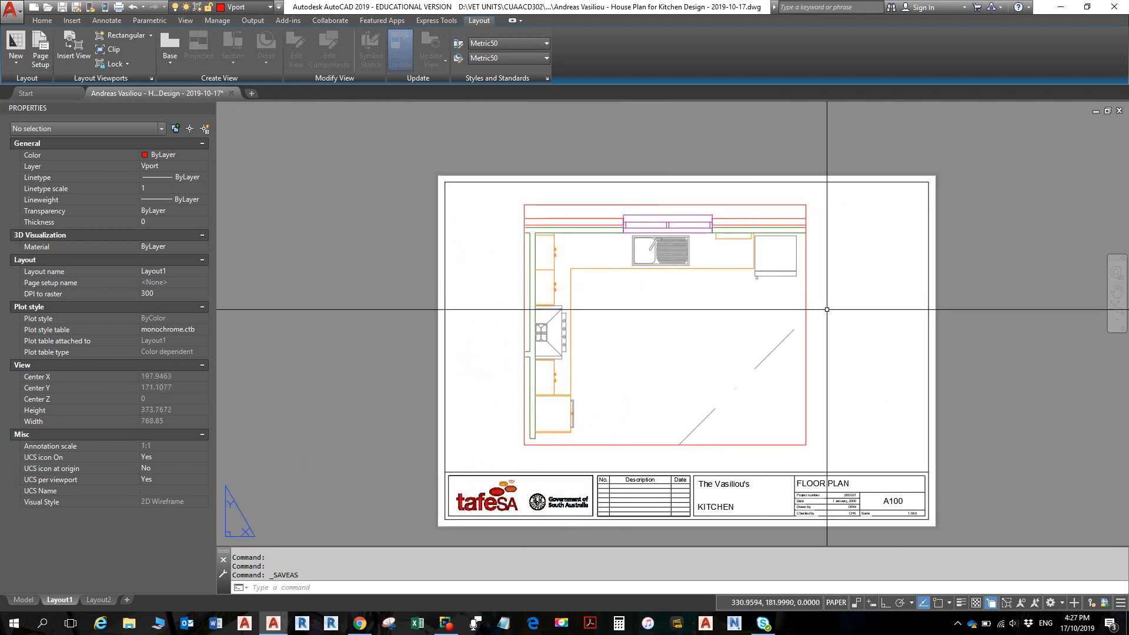
Move the kitchen viewport toward the right side of the sheet to free space beside it
left_click(807, 310)
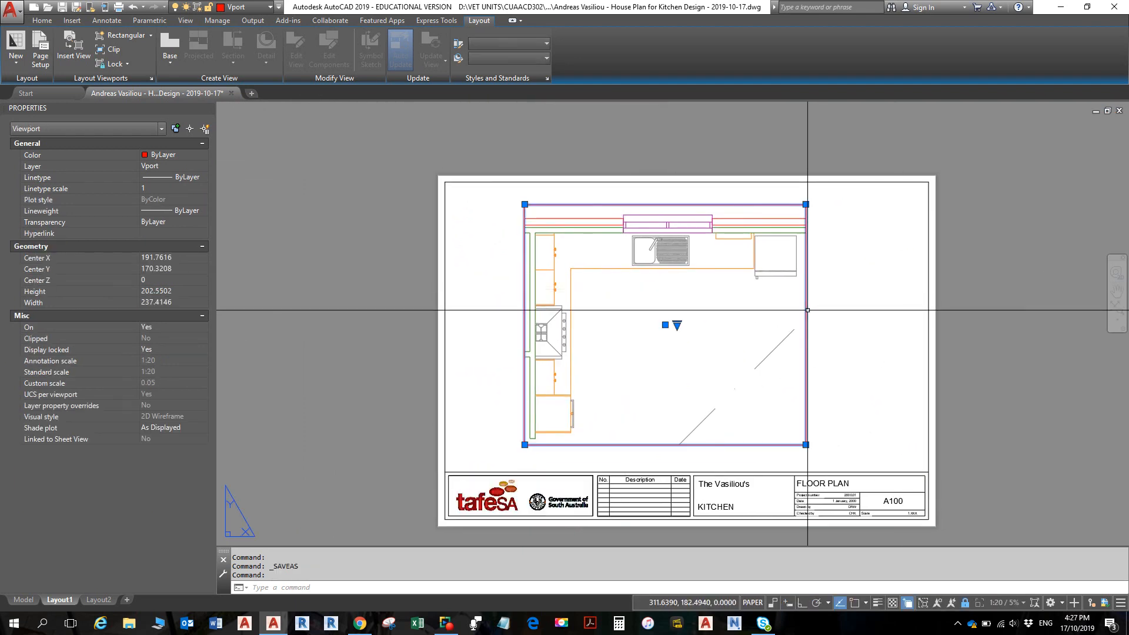
key("Escape")
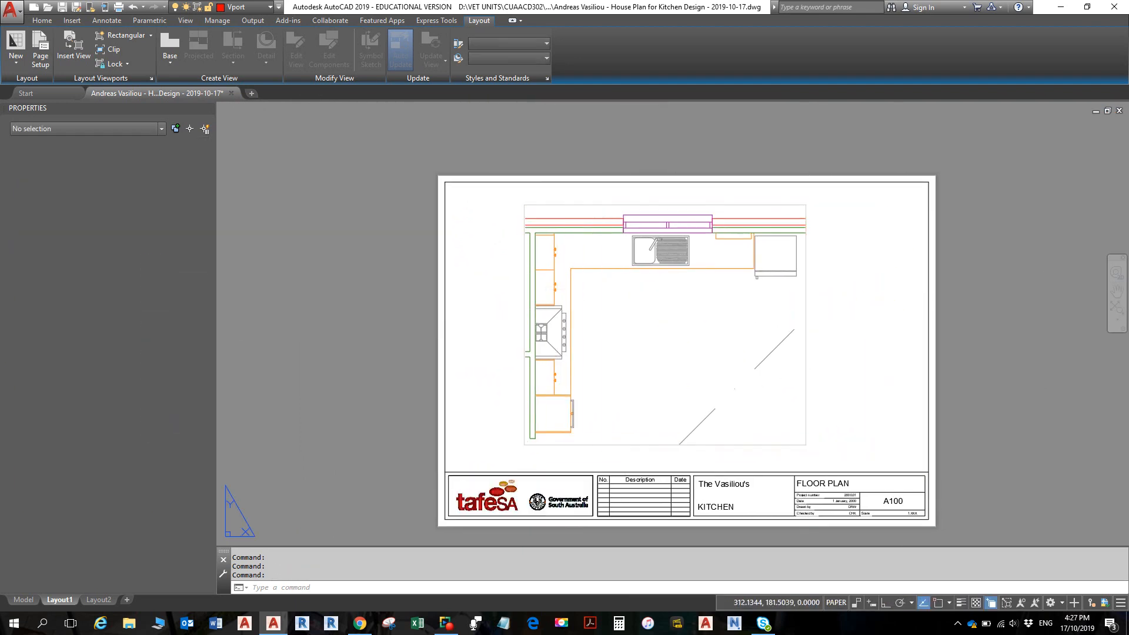
left_click_drag(807, 310, 888, 317)
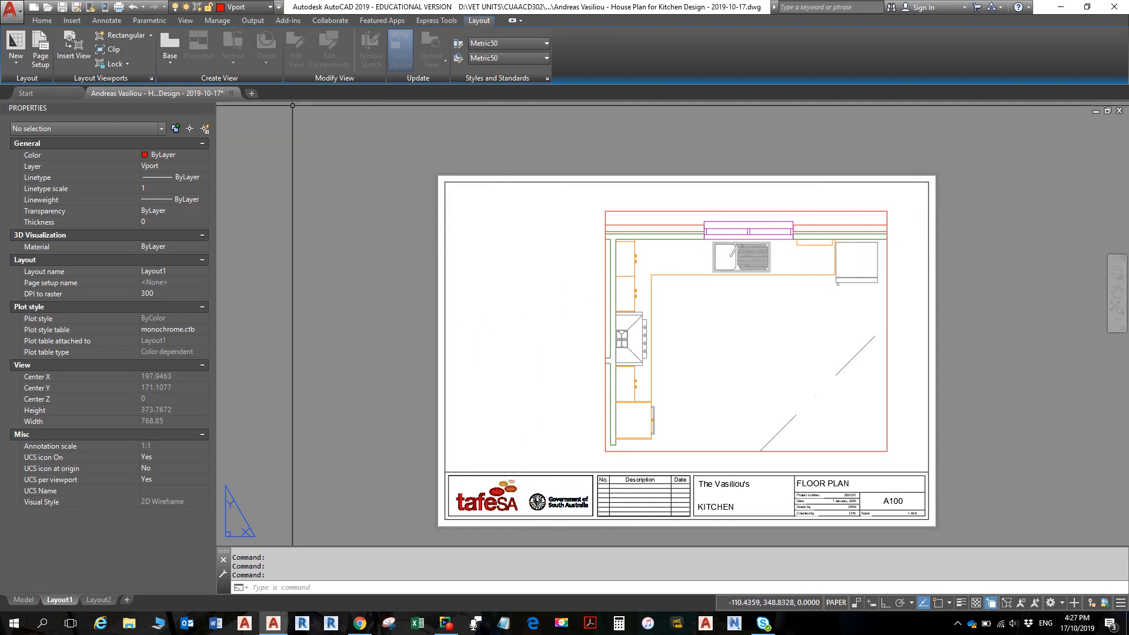
Draw a circle on the Vport layer in the empty sheet area left of the kitchen viewport, and return to the layout tools
left_click(44, 20)
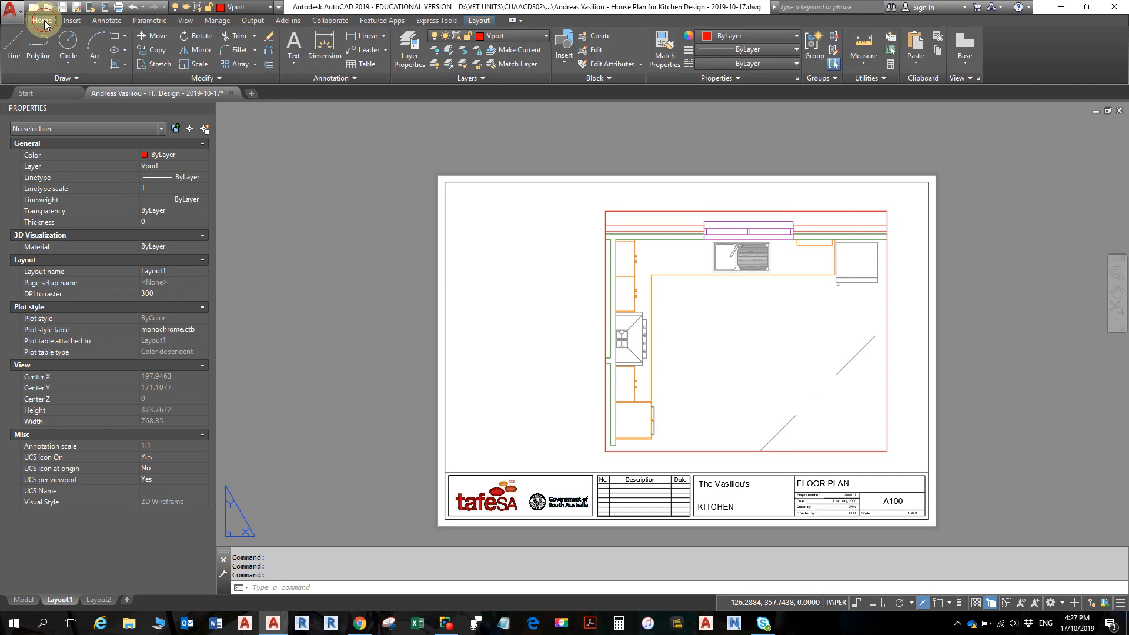
left_click(66, 41)
left_click(501, 269)
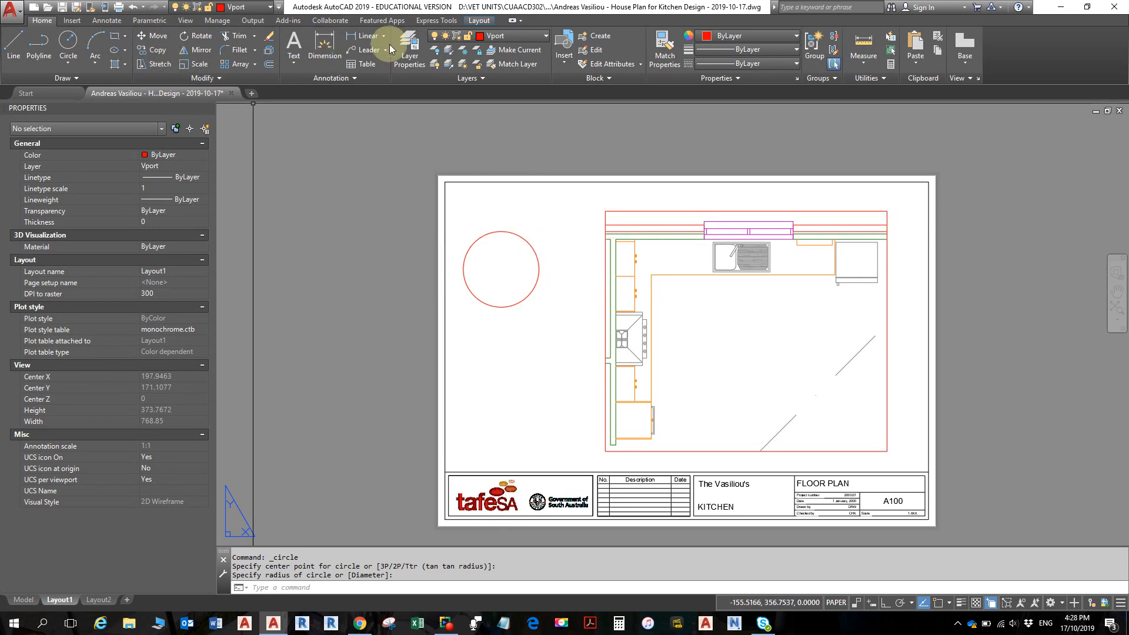
left_click(480, 21)
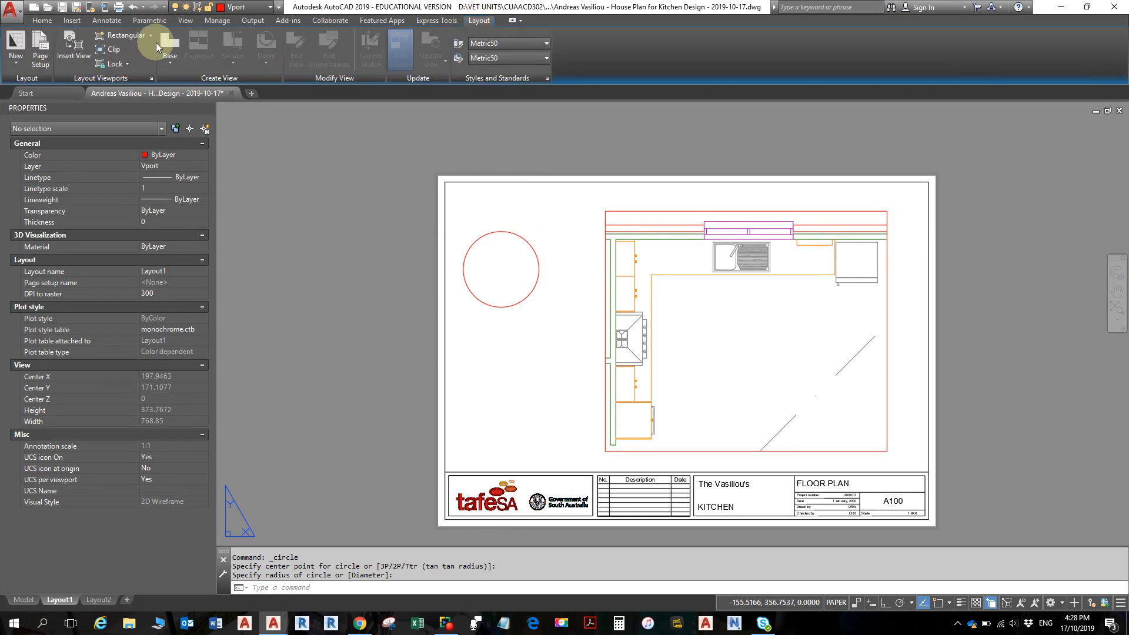
Create a viewport from the circle drawn beside the kitchen viewport, using the Object option
left_click(152, 35)
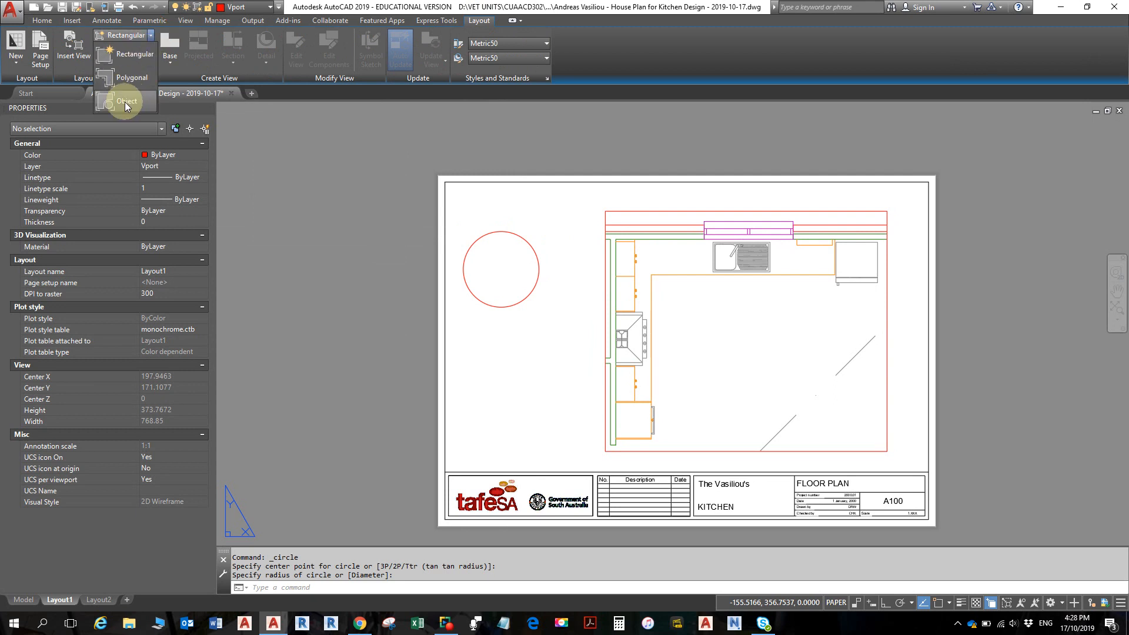
left_click(124, 101)
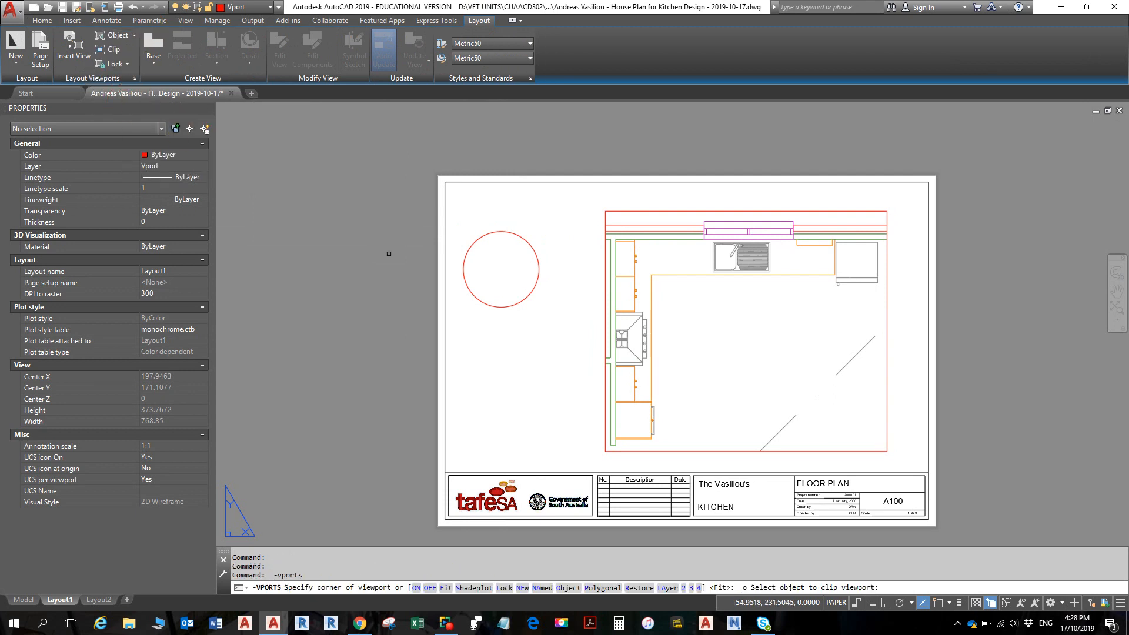
left_click(488, 234)
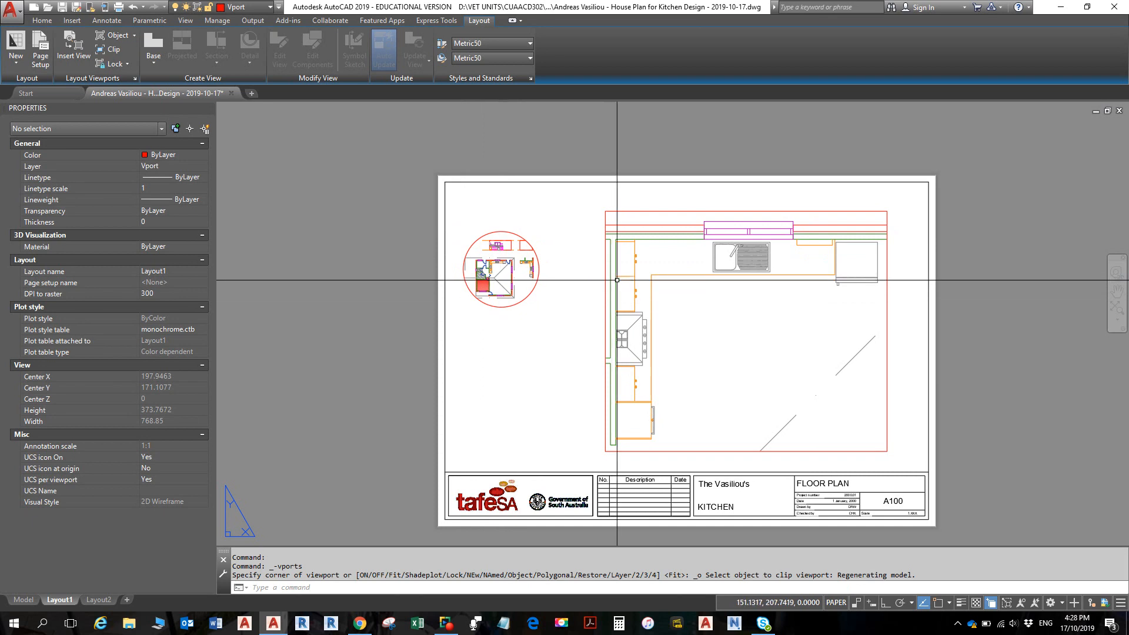
scroll(508, 262, "up", 4)
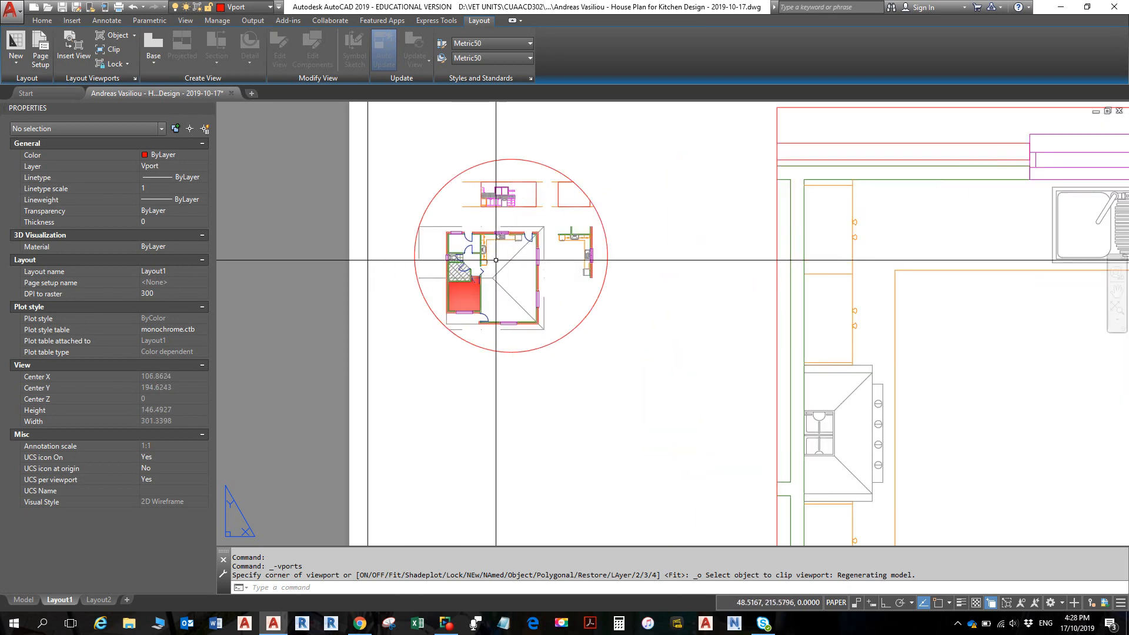
Enlarge the view inside the circular viewport around the kitchen's cooktop wall and examine its cabinet handles
double_click(495, 259)
middle_click_drag(484, 257, 524, 252)
scroll(520, 243, "up", 2)
scroll(529, 245, "up", 5)
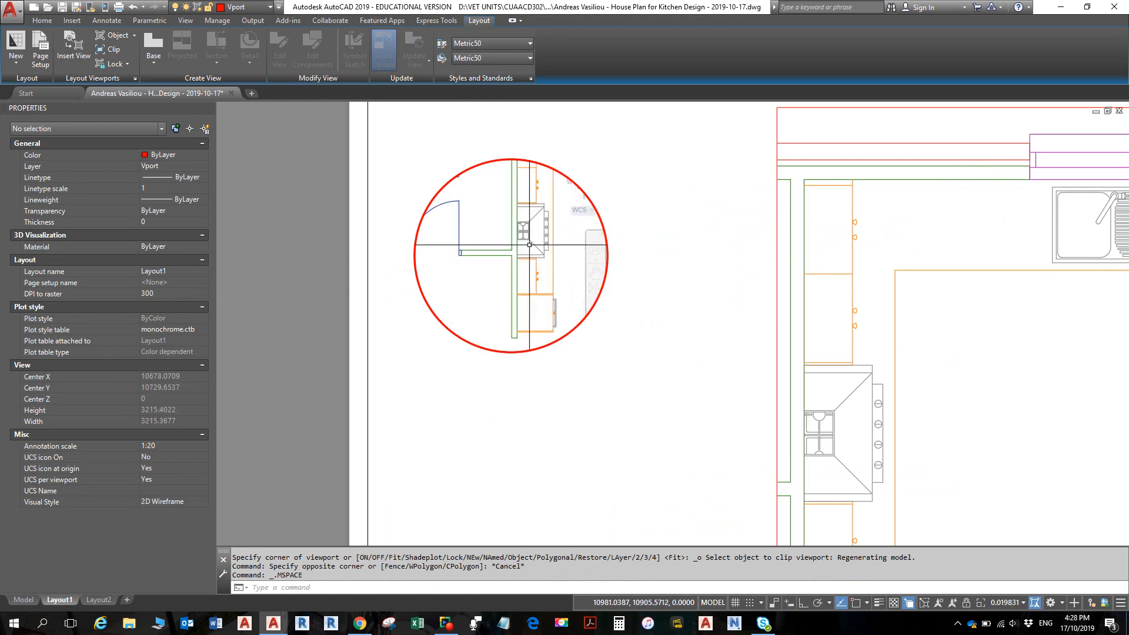
double_click(656, 259)
scroll(676, 247, "up", 2)
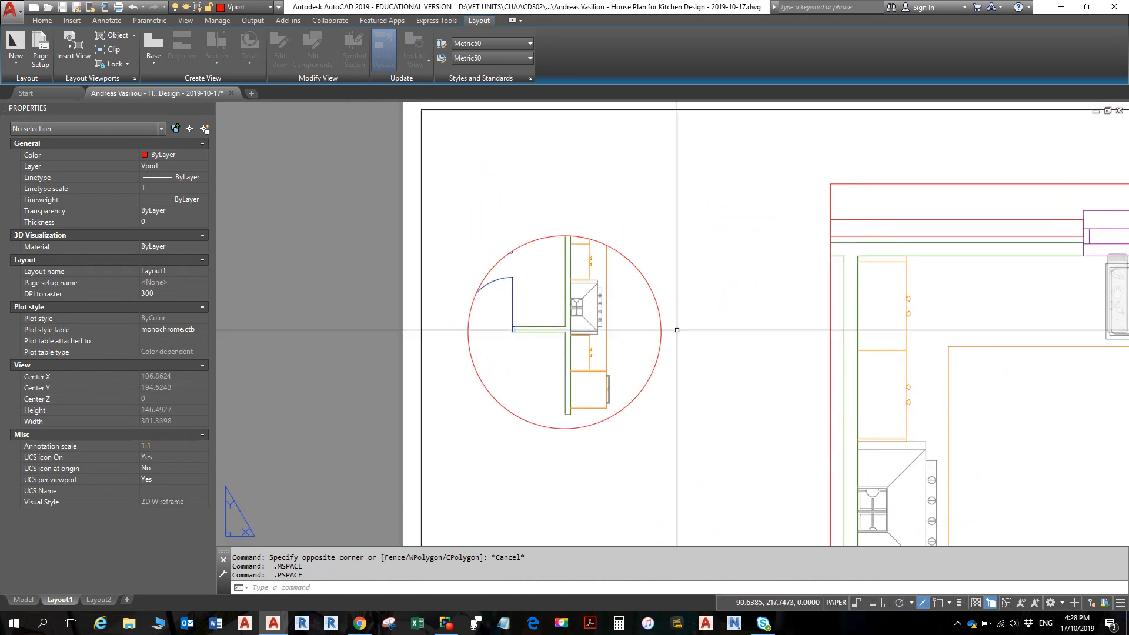
scroll(585, 250, "up", 2)
scroll(585, 250, "up", 8)
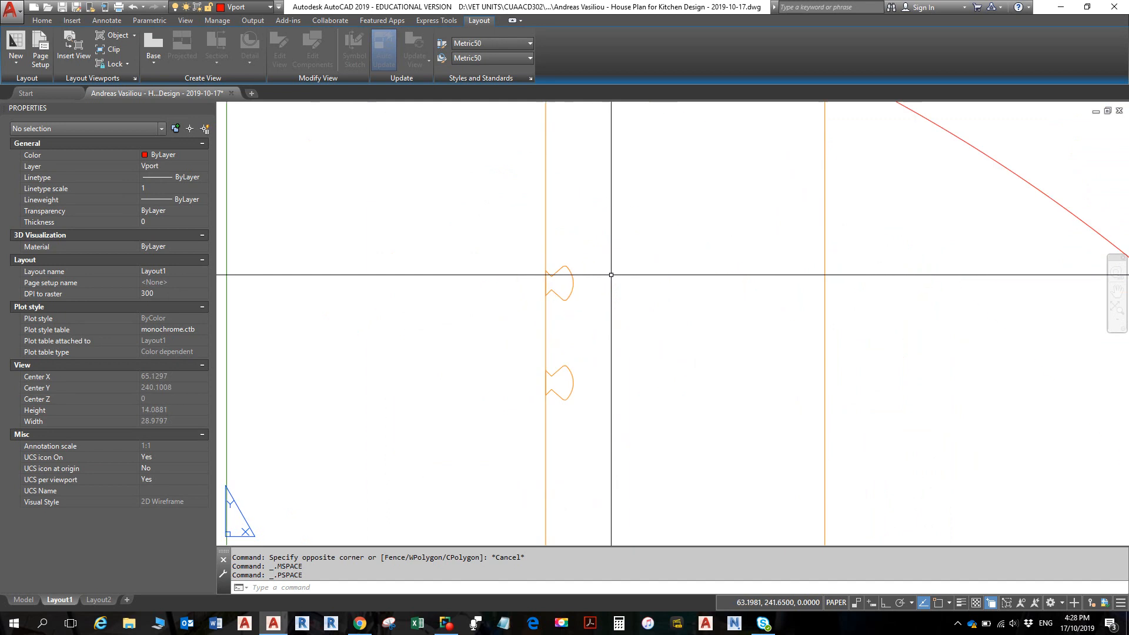
scroll(605, 265, "down", 8)
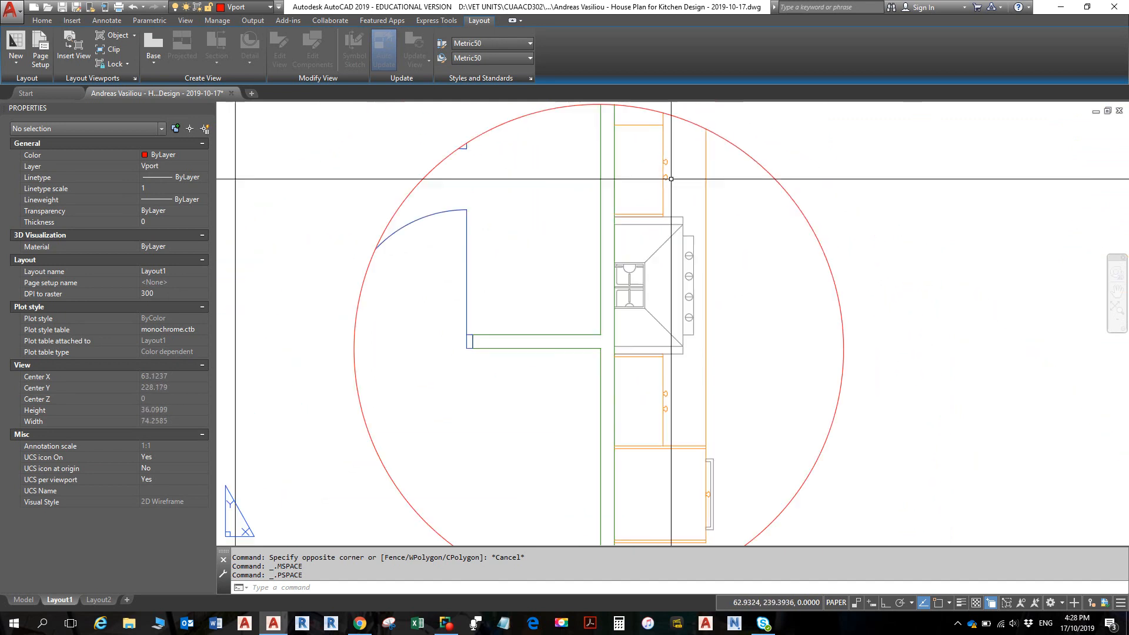
middle_click_drag(668, 214, 585, 395)
Enlarge a single cabinet door handle inside the circular viewport and centre it
double_click(651, 259)
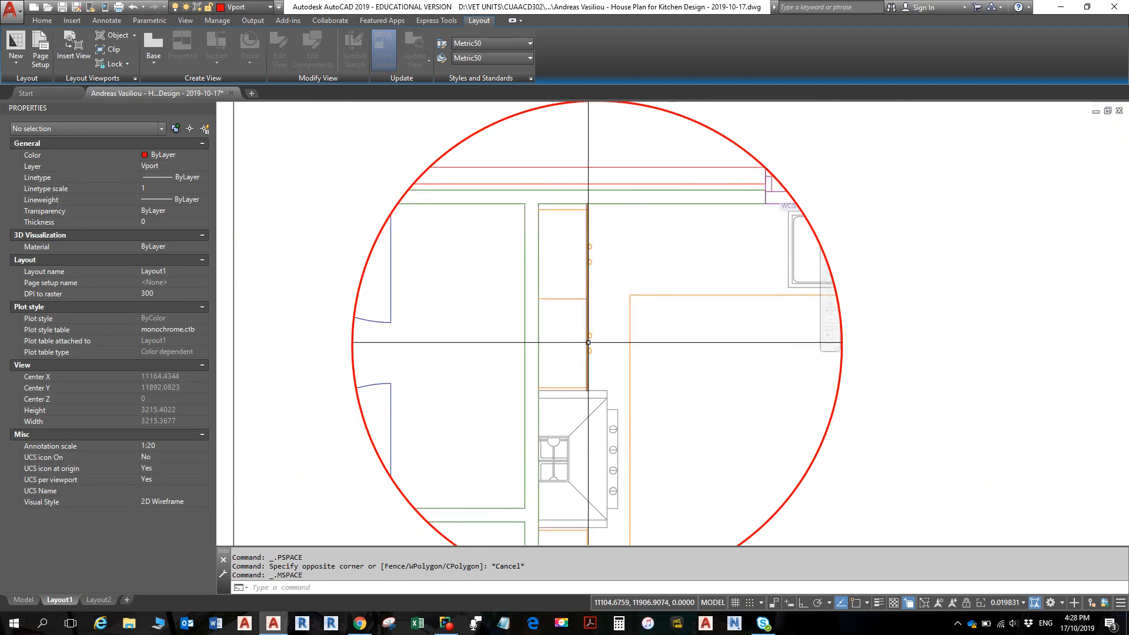
scroll(588, 333, "up", 4)
scroll(588, 333, "up", 12)
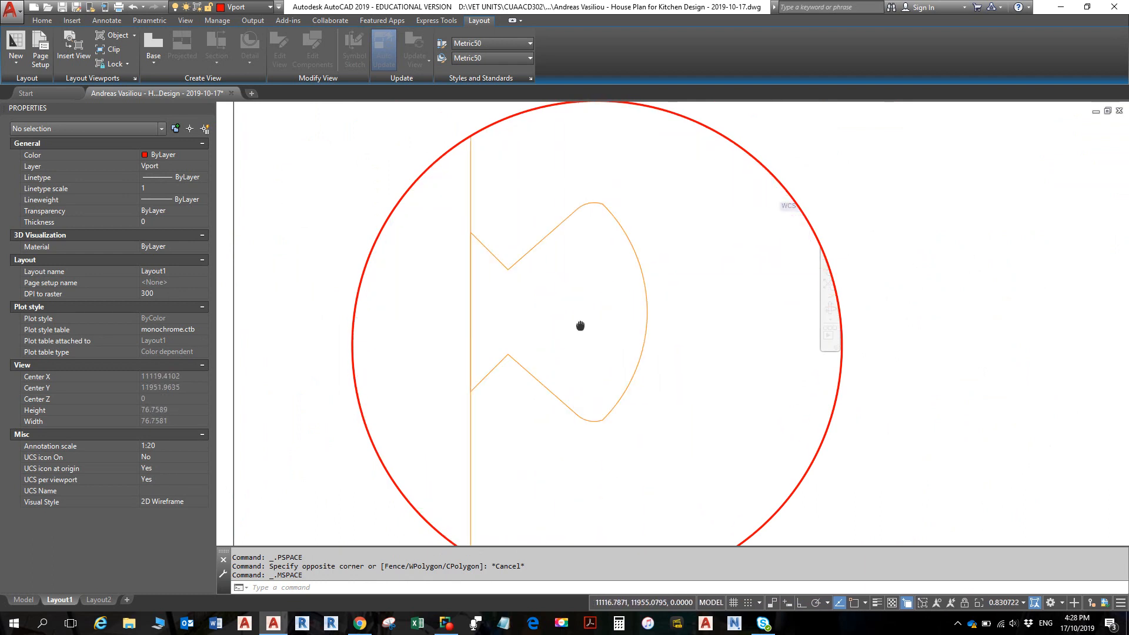
middle_click_drag(580, 323, 629, 379)
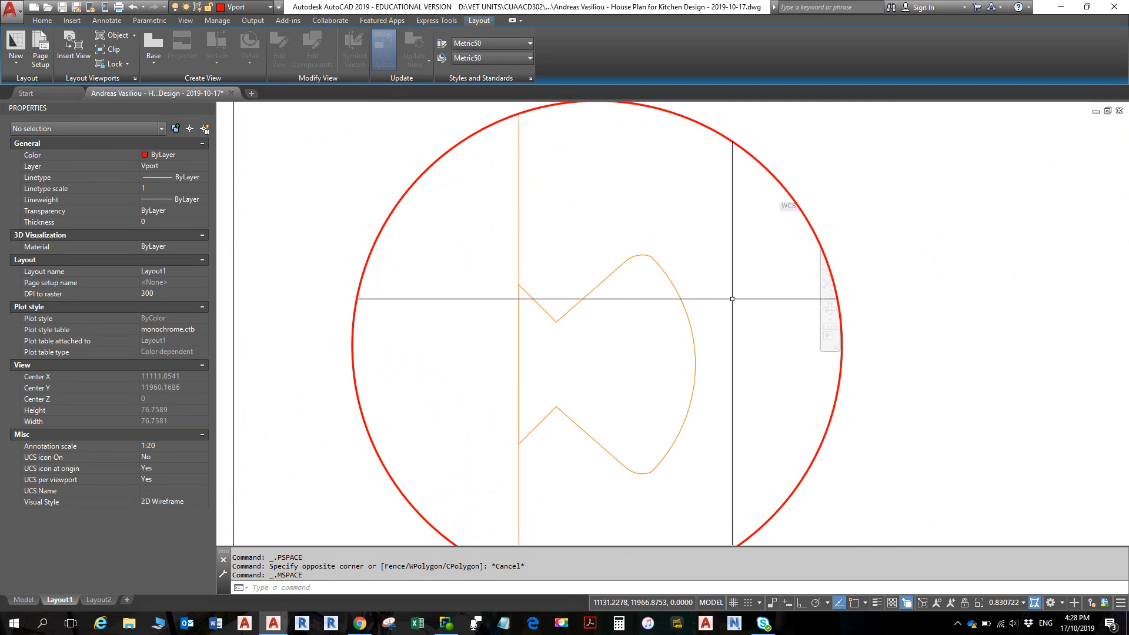
Try a 1:2 scale on the circular viewport, set it to 1:1 instead, and return to paper space
left_click(1022, 602)
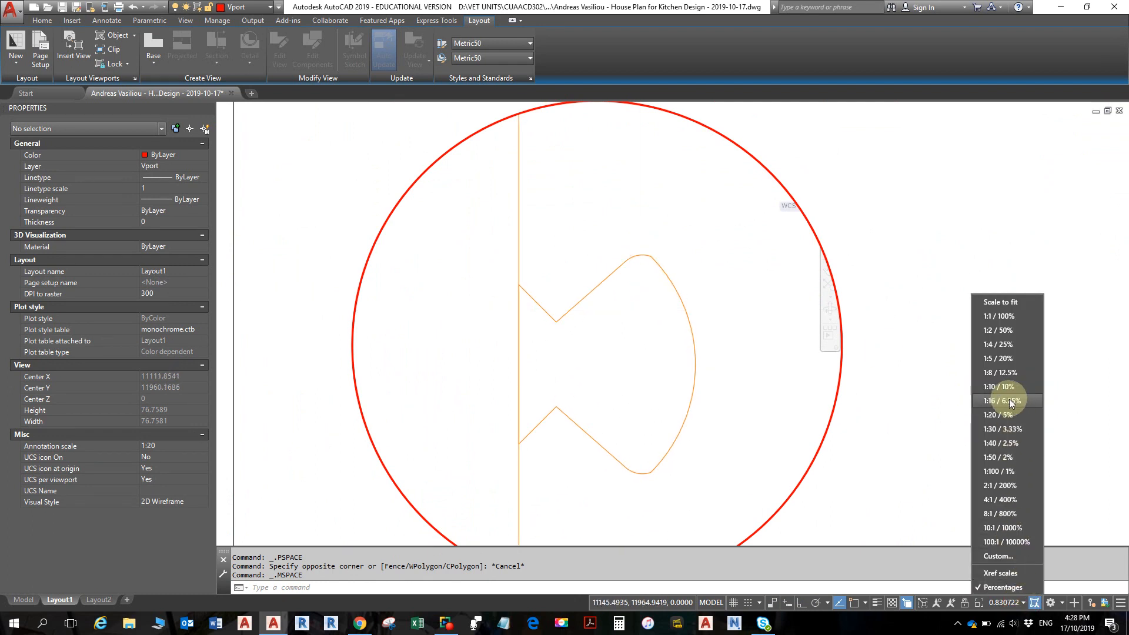
left_click(993, 332)
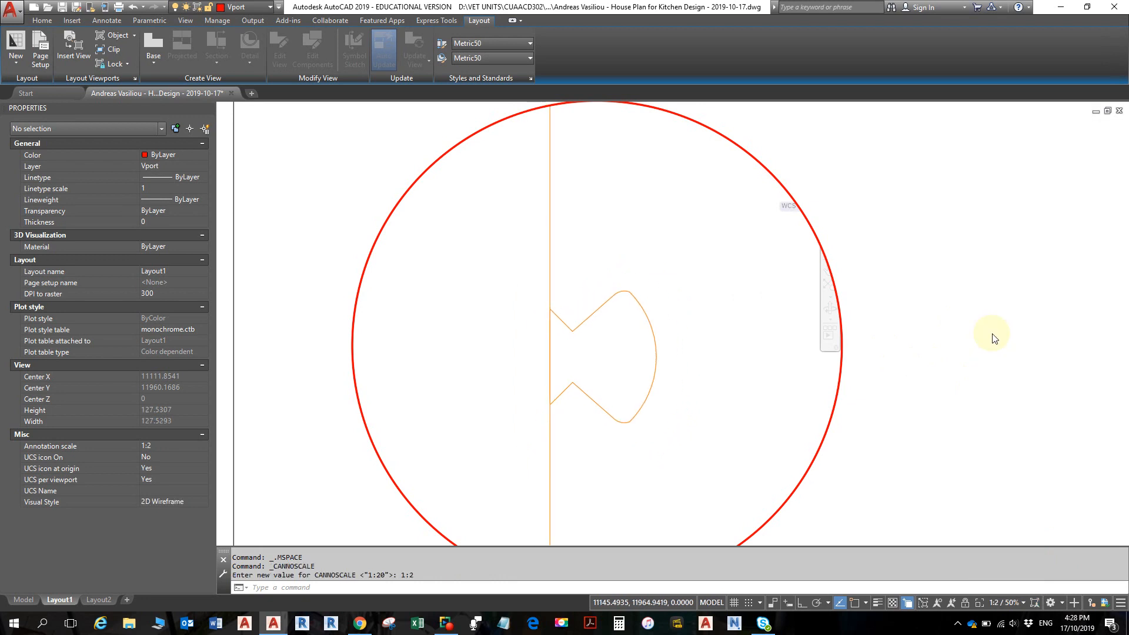
left_click(994, 603)
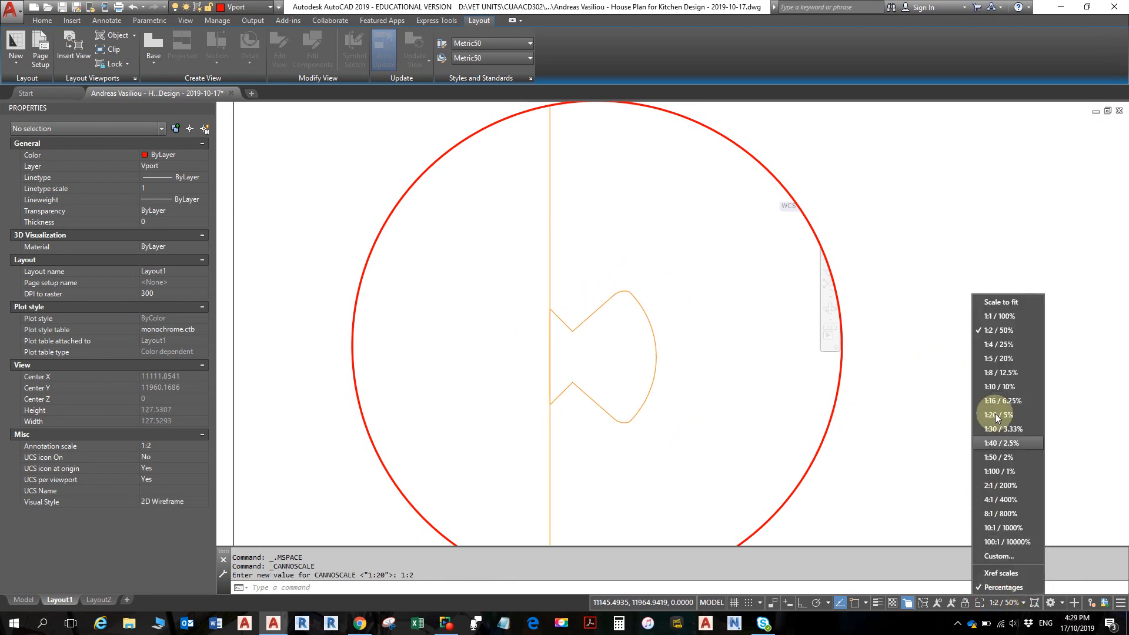
left_click(994, 325)
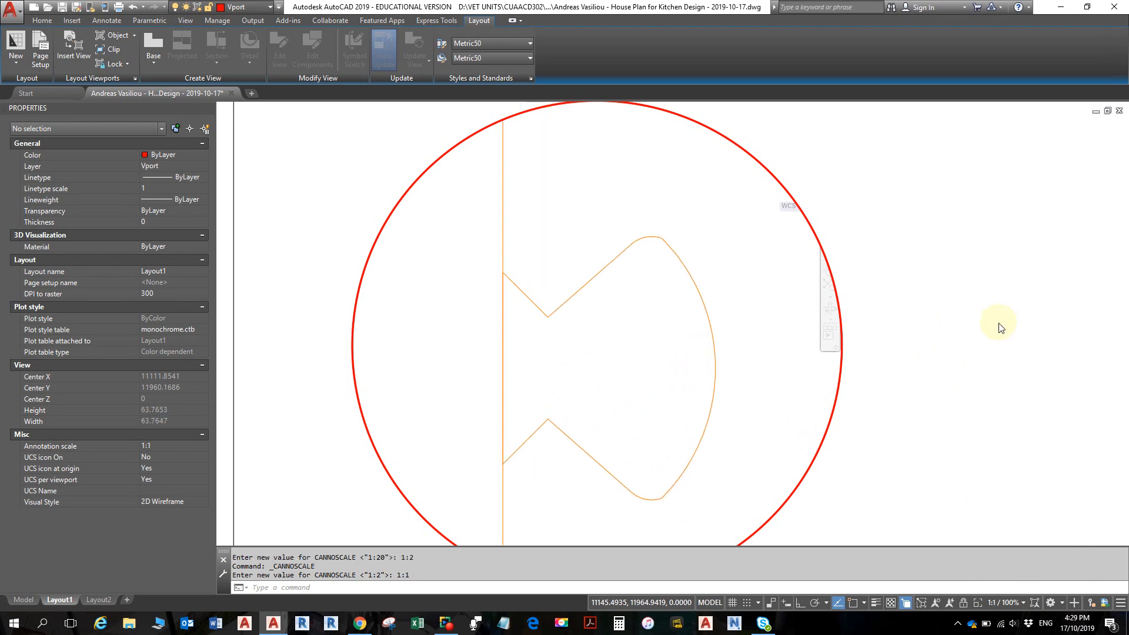
double_click(912, 345)
scroll(912, 347, "down", 5)
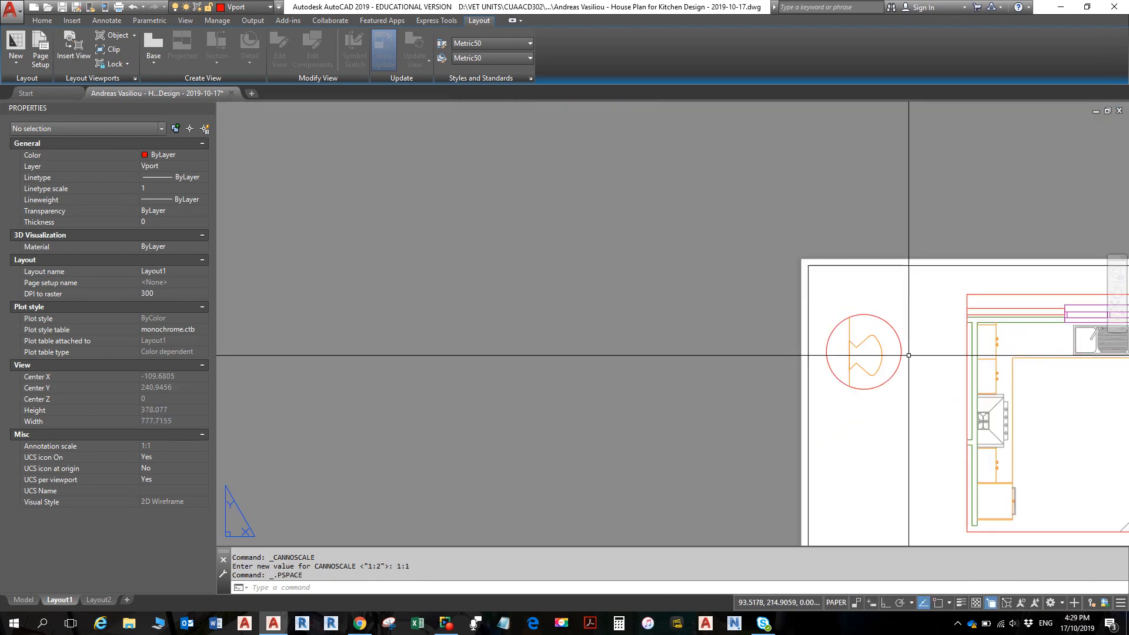
middle_click_drag(903, 353, 658, 345)
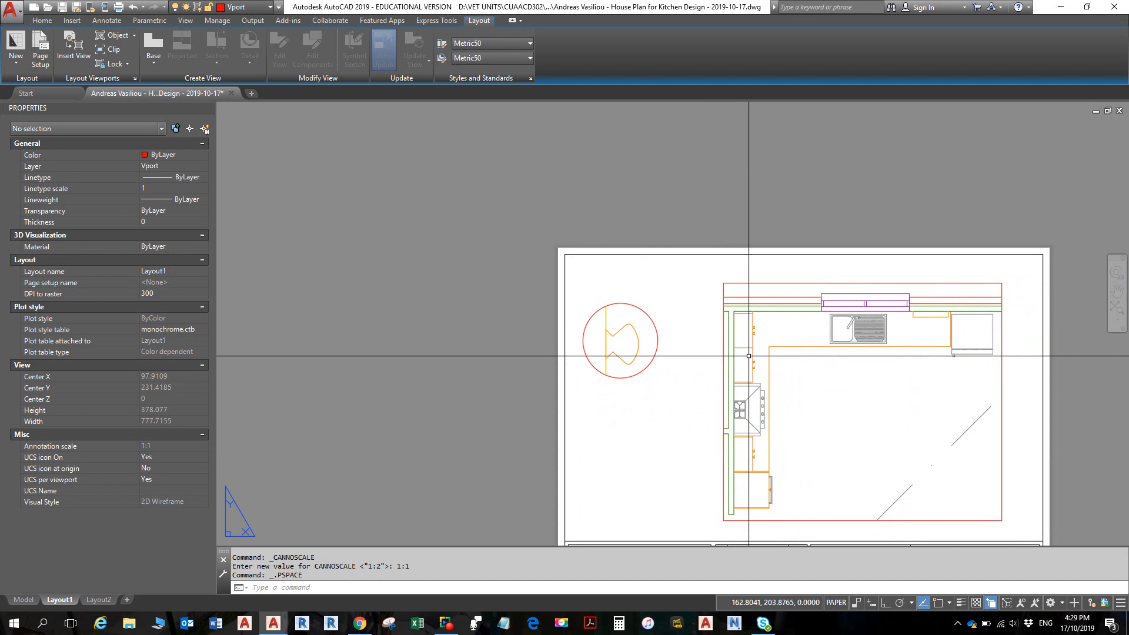
Draw a small circle in paper space around the upper handle of the cabinet directly above the cooktop on the plan
scroll(733, 374, "up", 2)
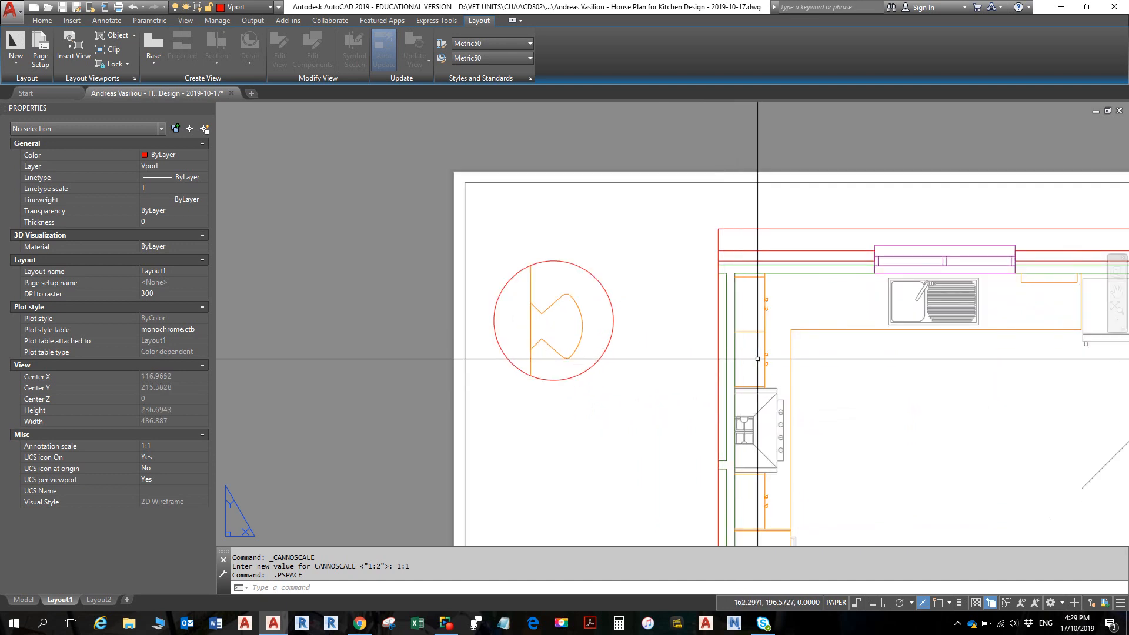
scroll(922, 387, "up", 2)
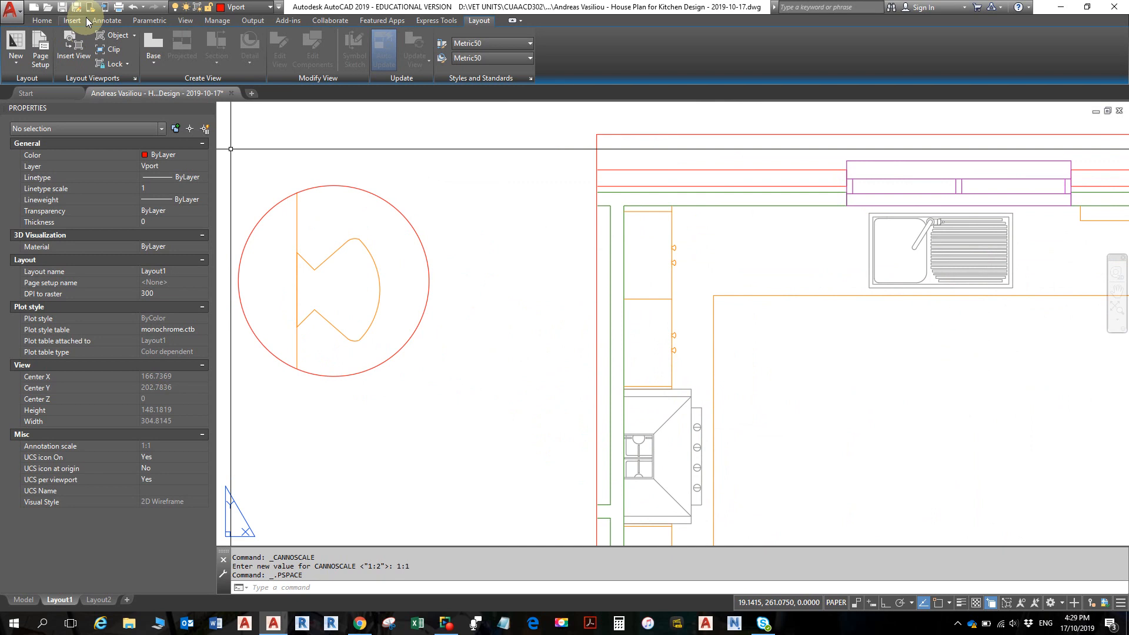
left_click(52, 21)
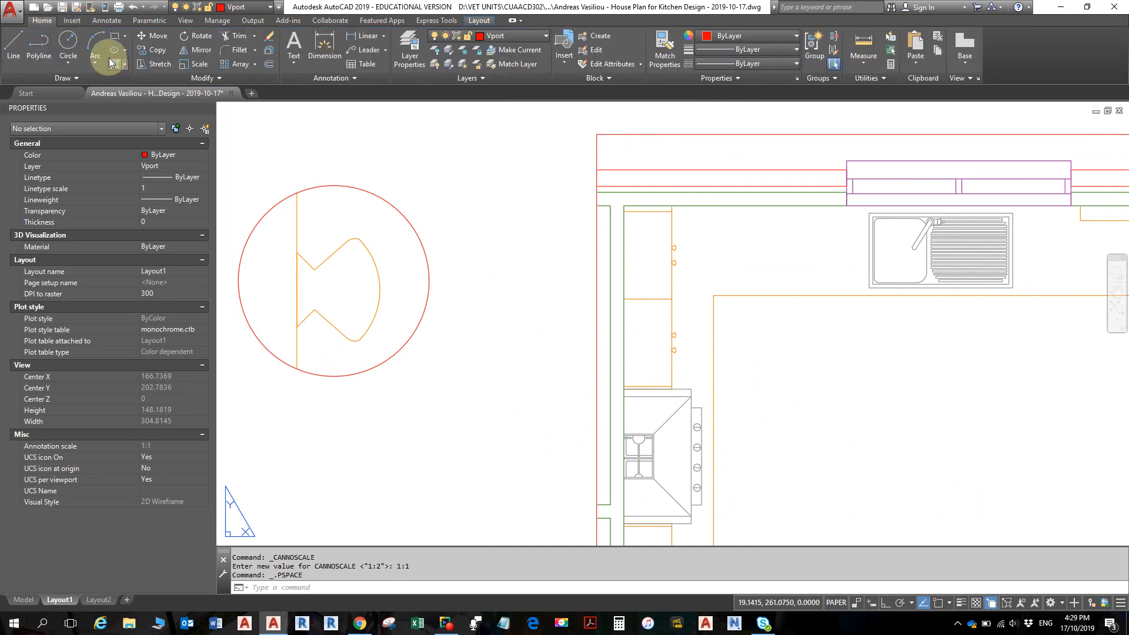
left_click(68, 44)
scroll(675, 335, "up", 2)
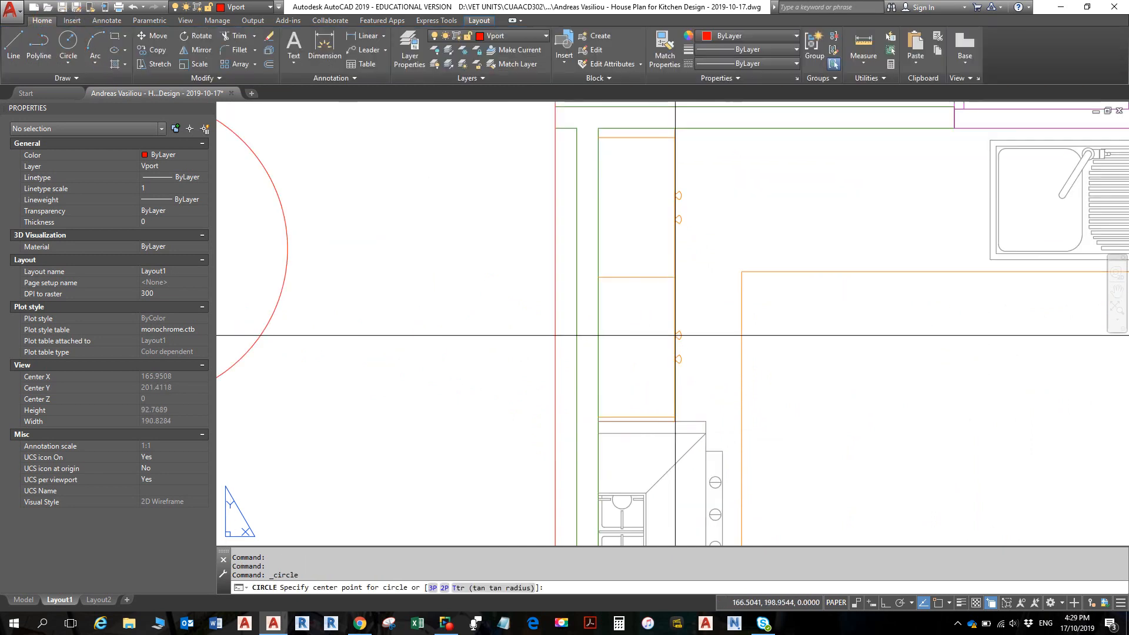
left_click(677, 336)
left_click(676, 344)
scroll(633, 291, "down", 2)
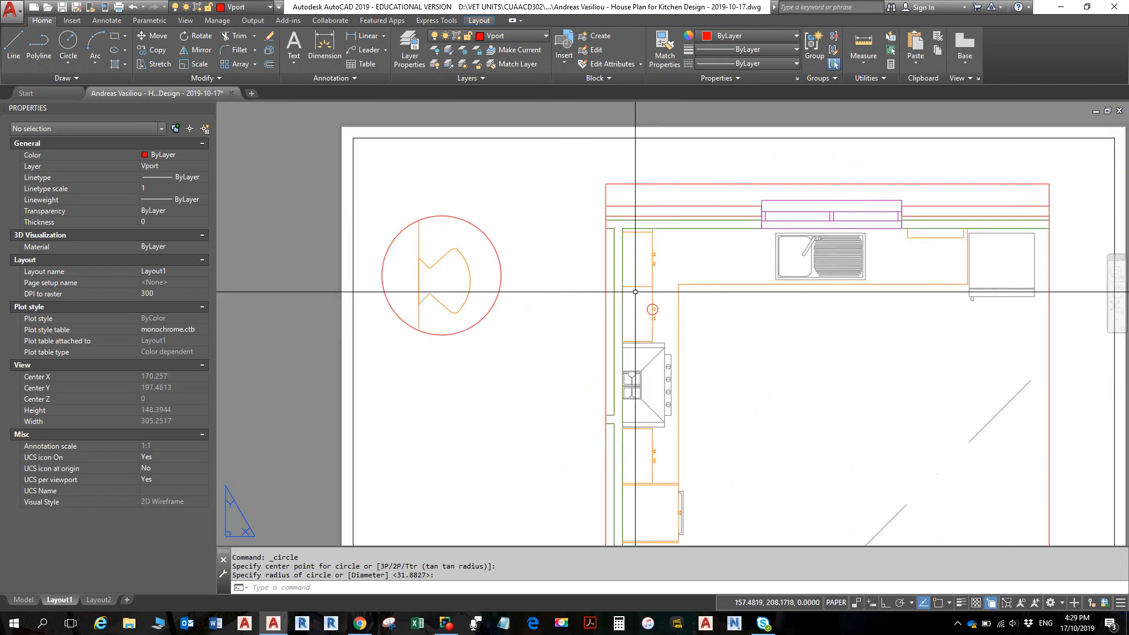
Draw a line tangent to the upper side of the circular viewport and the upper side of the small handle circle
middle_click_drag(635, 291, 692, 346)
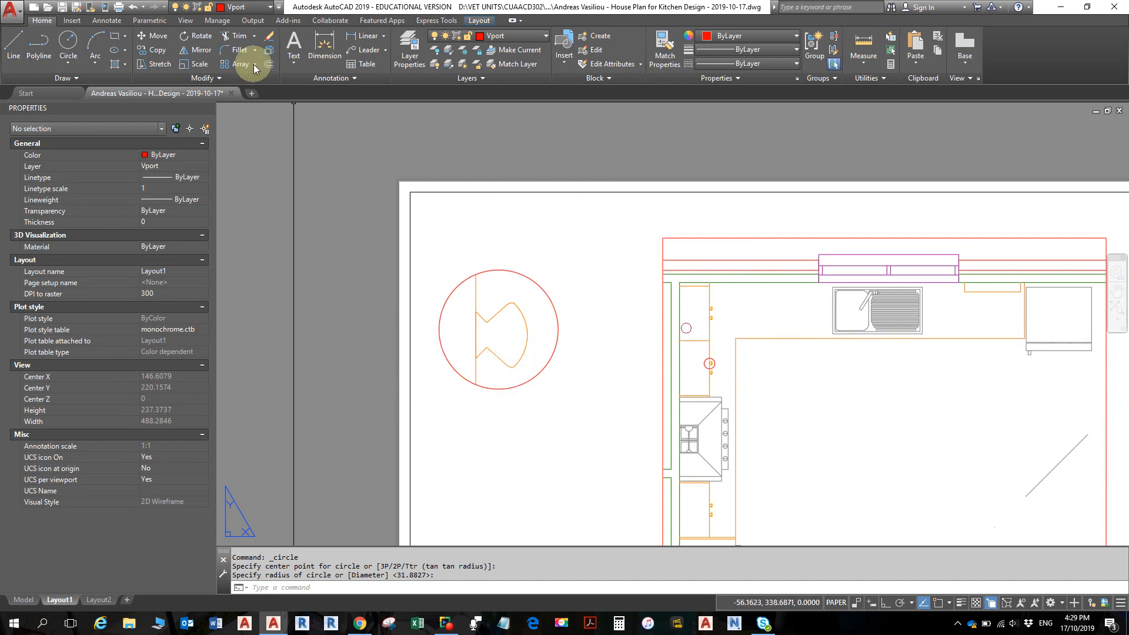
left_click(19, 44)
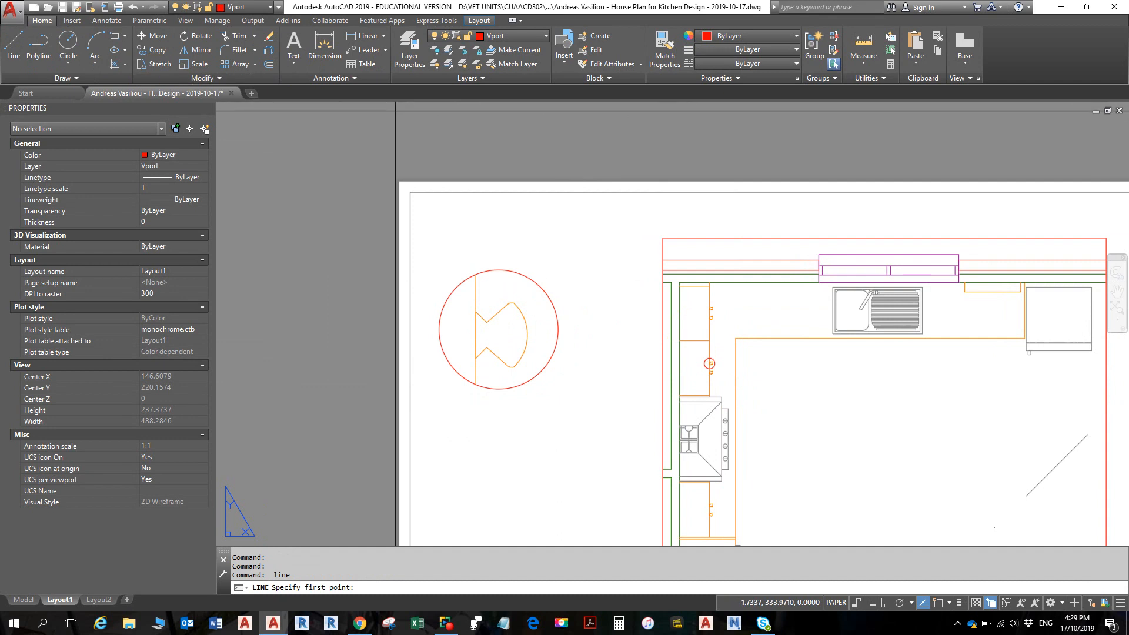
right_click(397, 113, "shift")
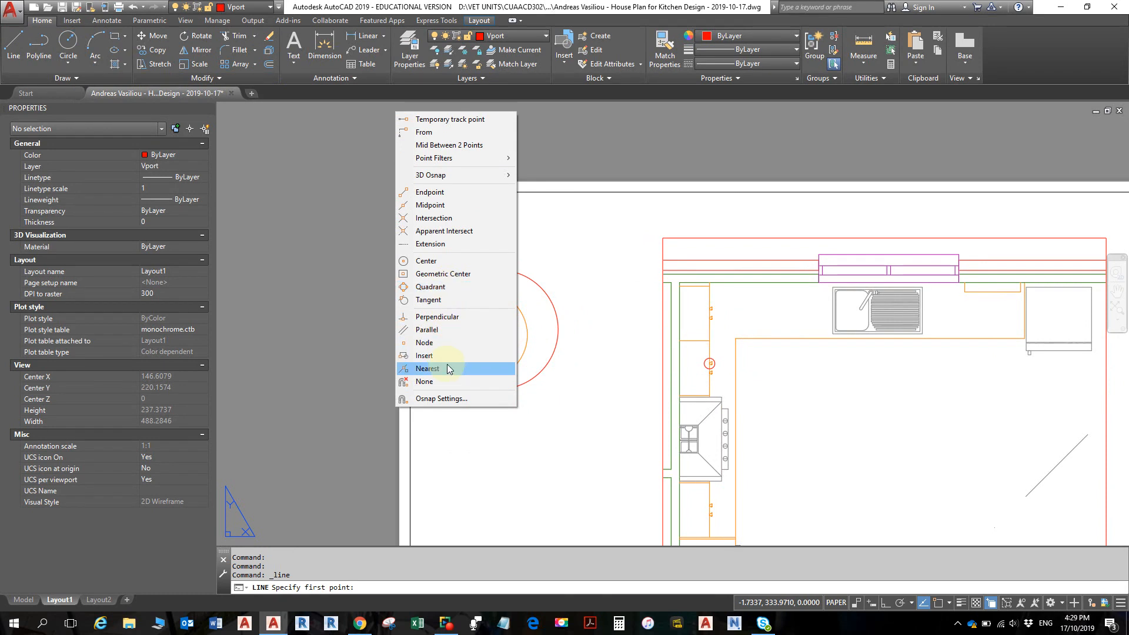
left_click(437, 300)
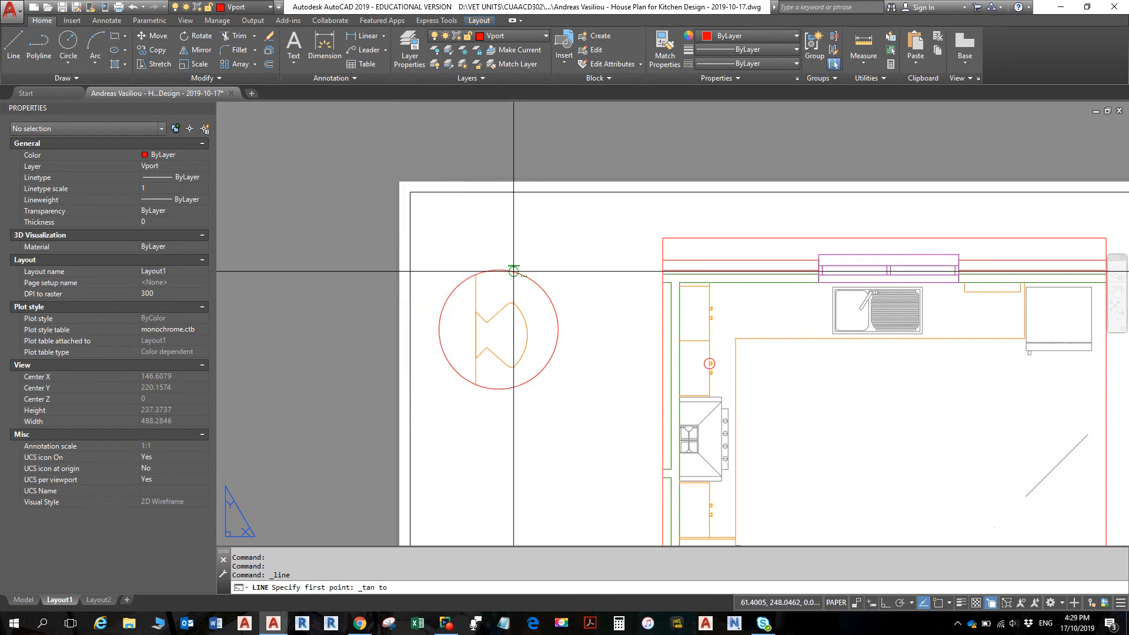
left_click(514, 272)
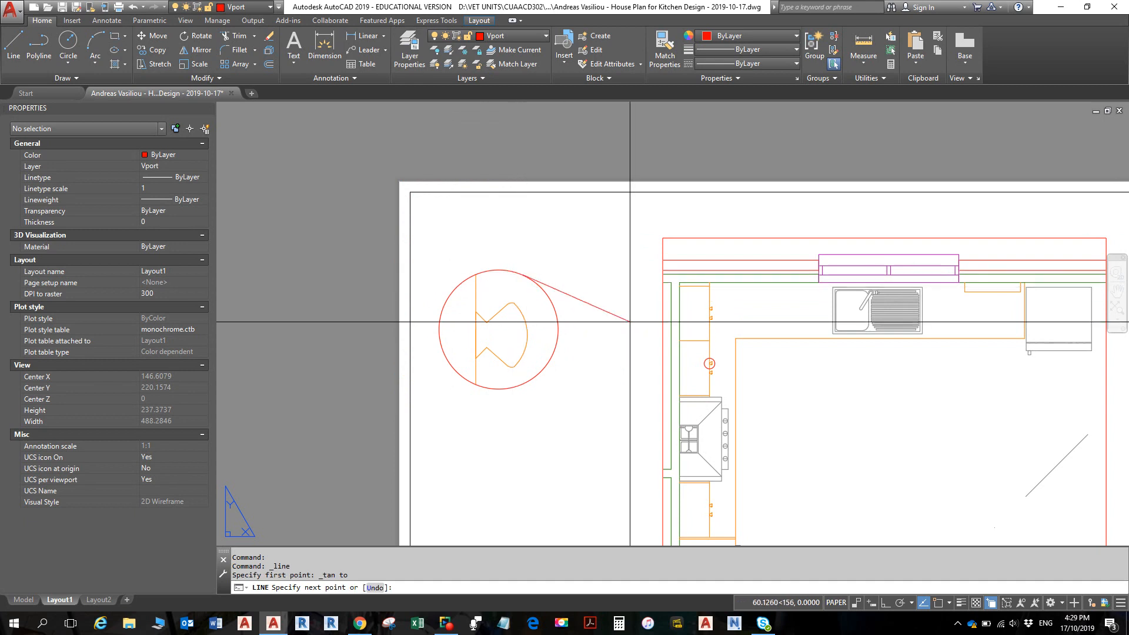
right_click(688, 337, "shift")
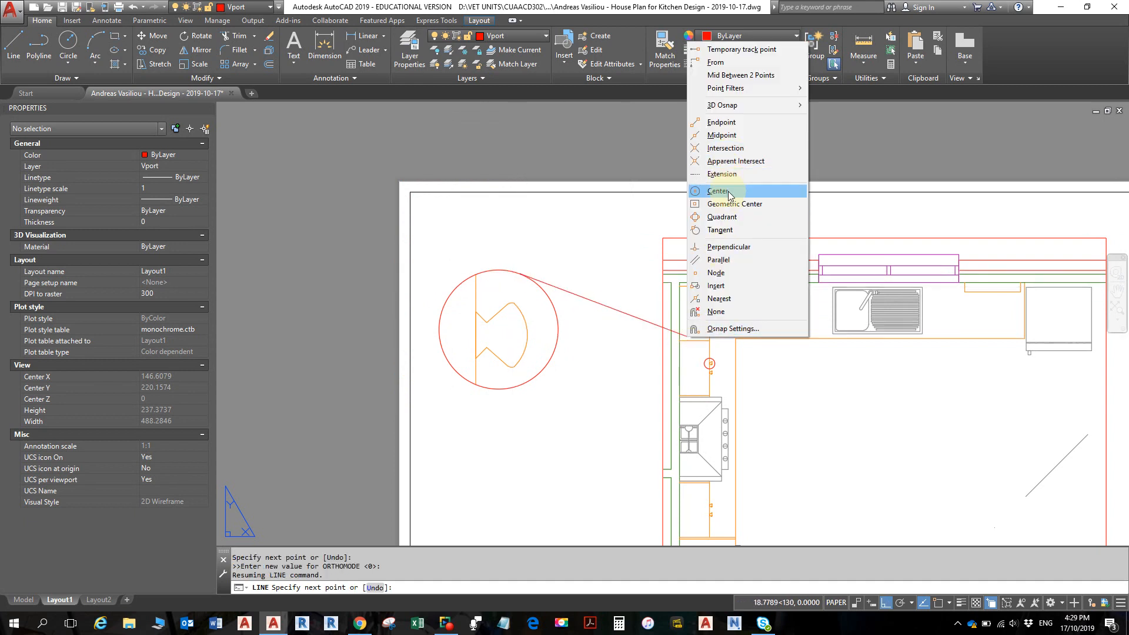
left_click(720, 230)
scroll(715, 357, "up", 2)
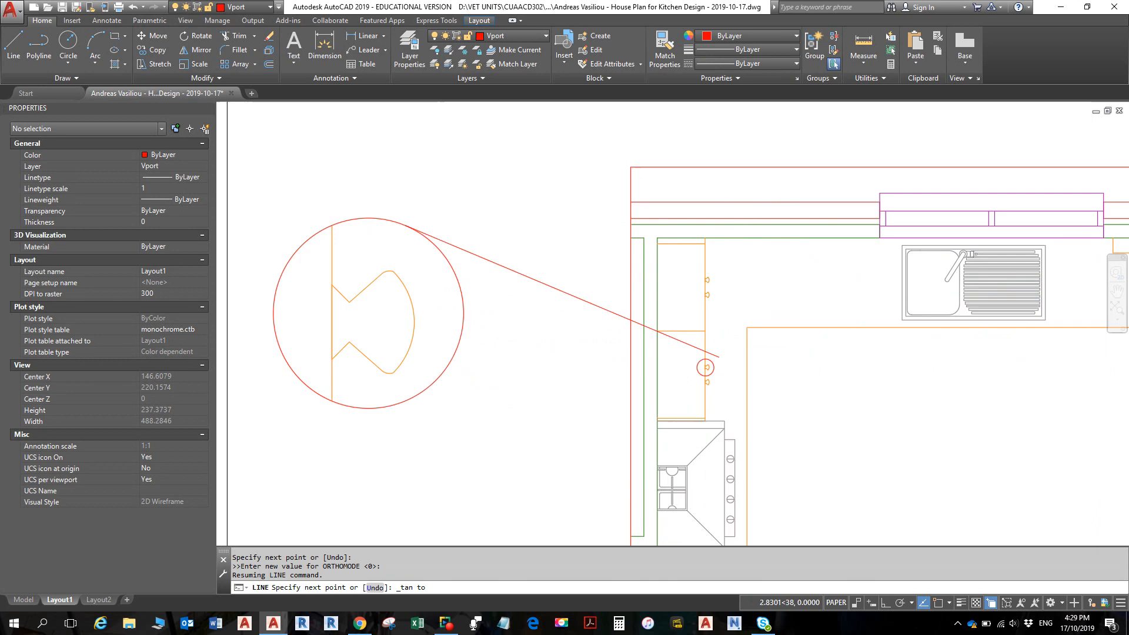
scroll(719, 356, "up", 2)
left_click(705, 359)
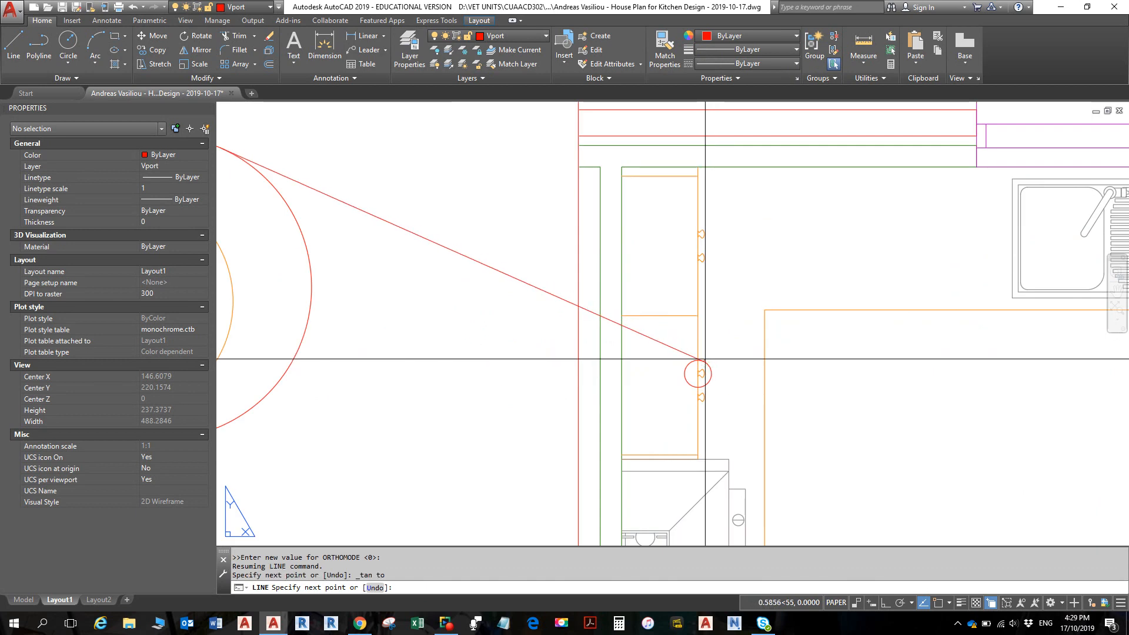
key("Return")
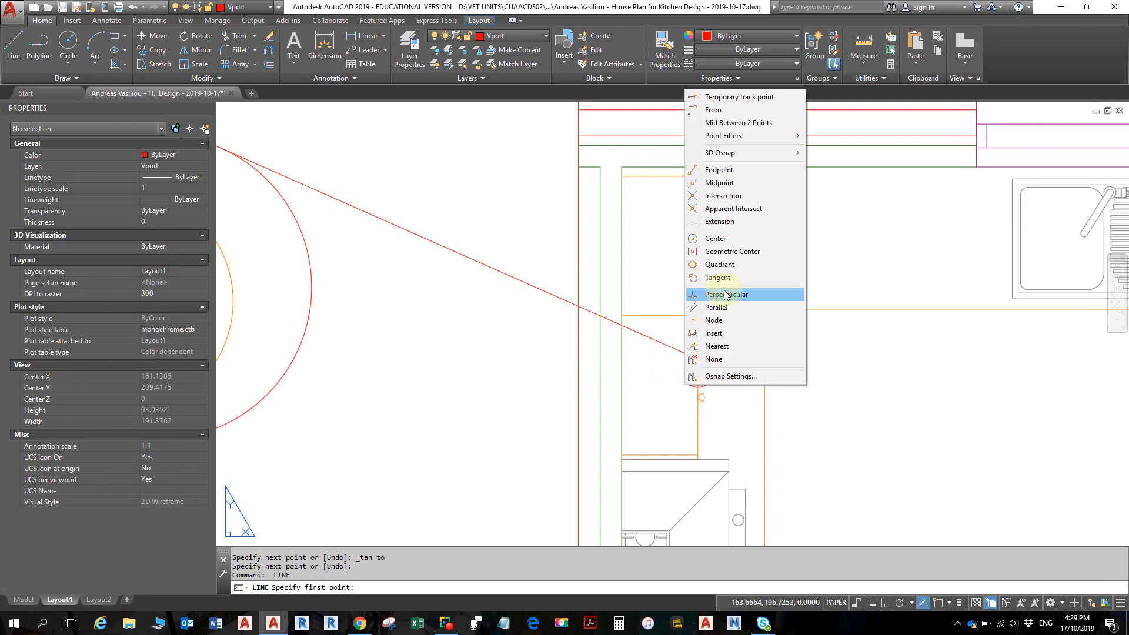
Draw a second tangent line from the small circle's lower side to the circular viewport's lower side, and end the Line command
left_click(718, 277)
left_click(696, 383)
right_click(696, 384, "shift")
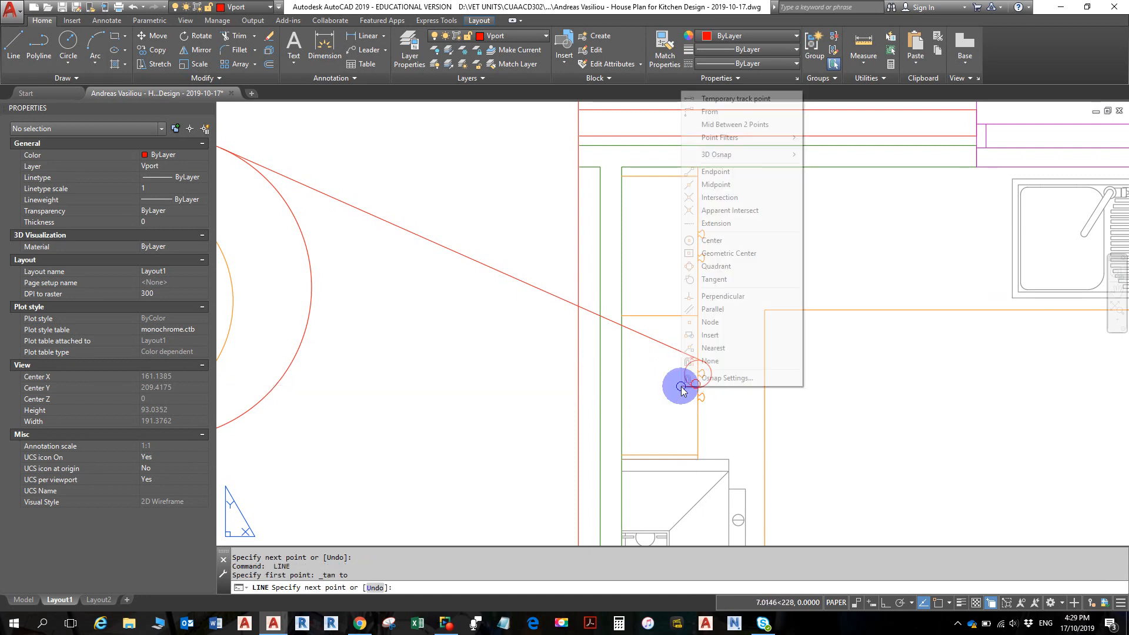
left_click(716, 280)
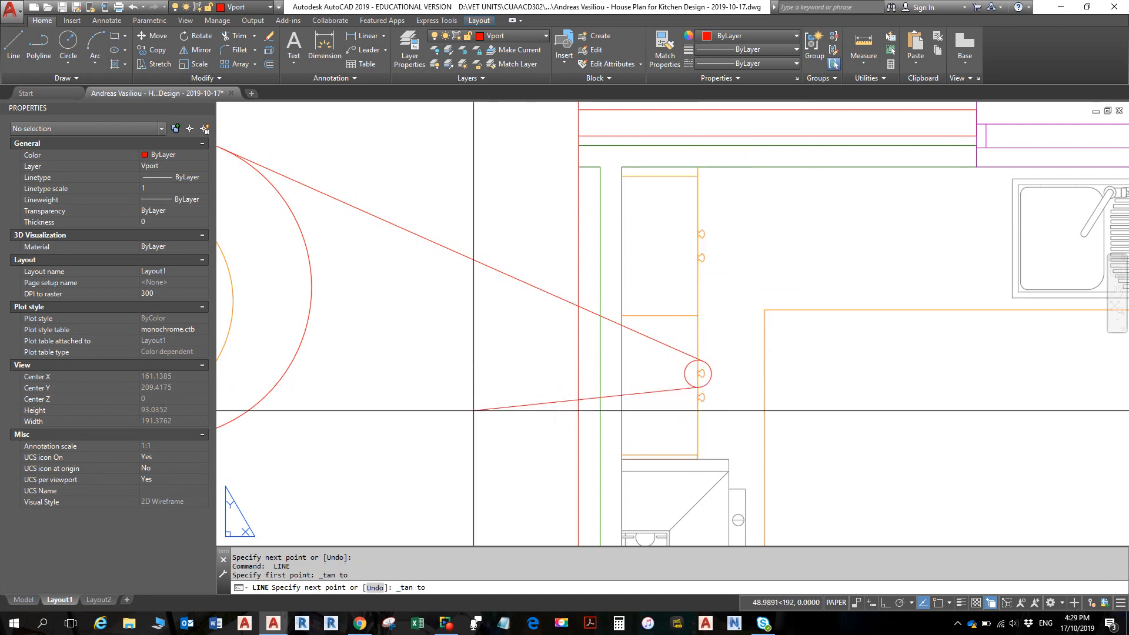
scroll(453, 394, "down", 3)
scroll(447, 393, "up", 1)
left_click(497, 417)
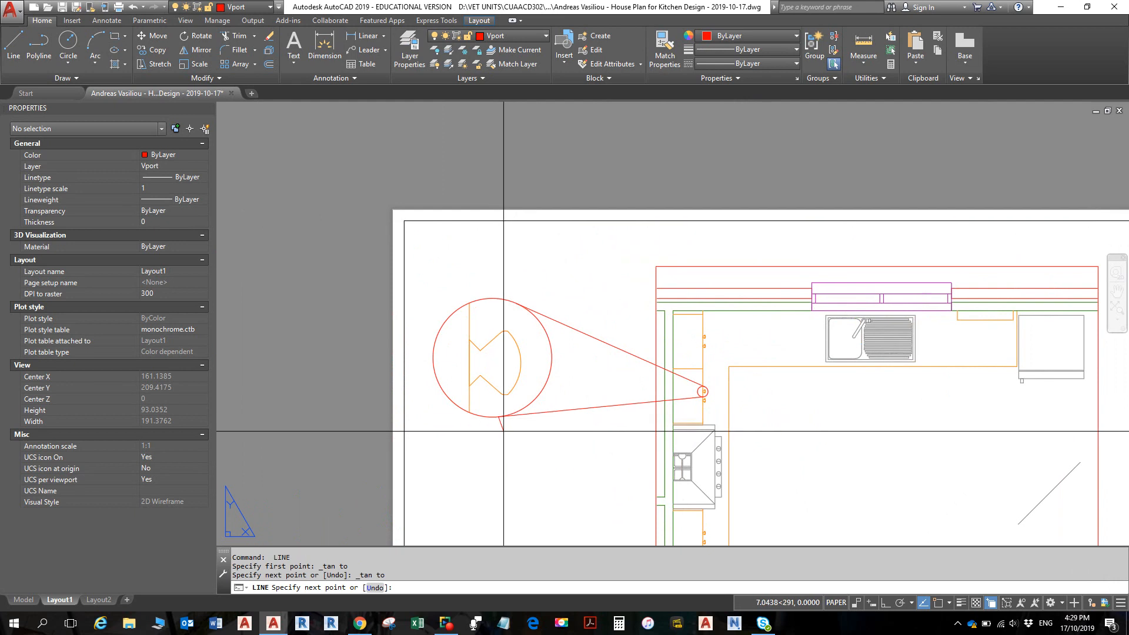
key("Escape")
key("Escape")
scroll(551, 405, "down", 3)
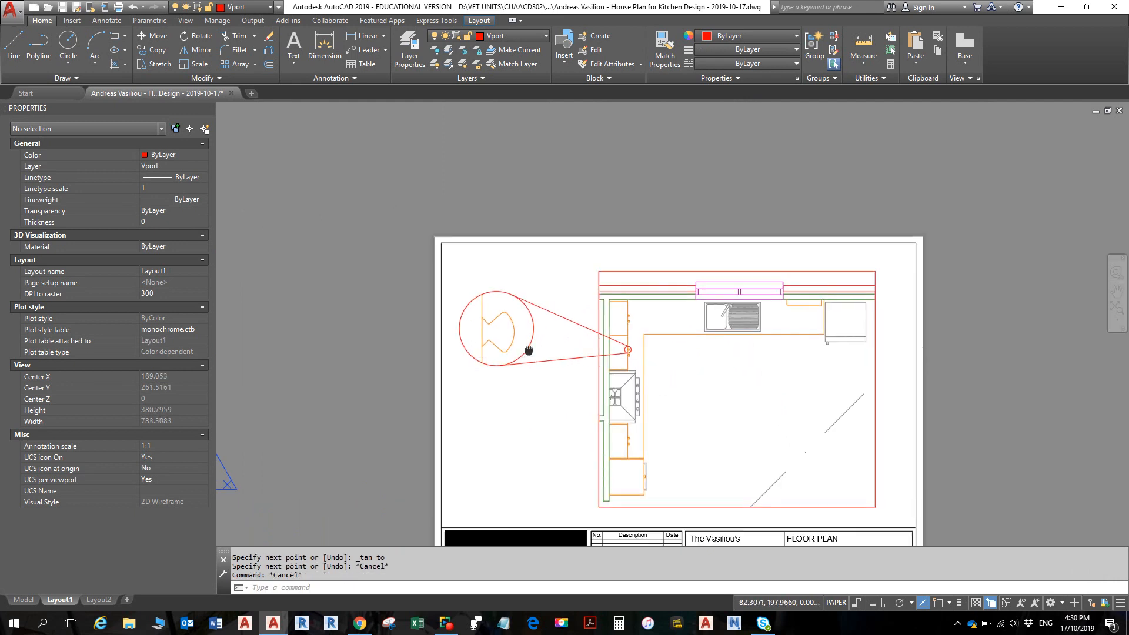
Preview how Layout1 plots with the circular detail viewport, and leave the plot setup without plotting
scroll(518, 335, "up", 1)
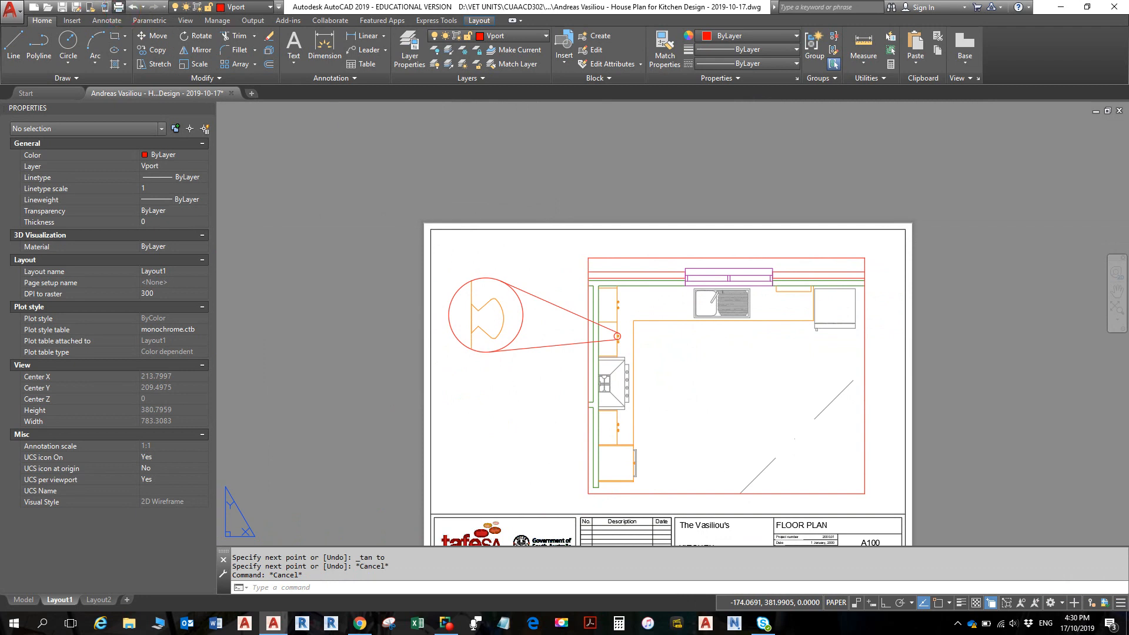
left_click(118, 7)
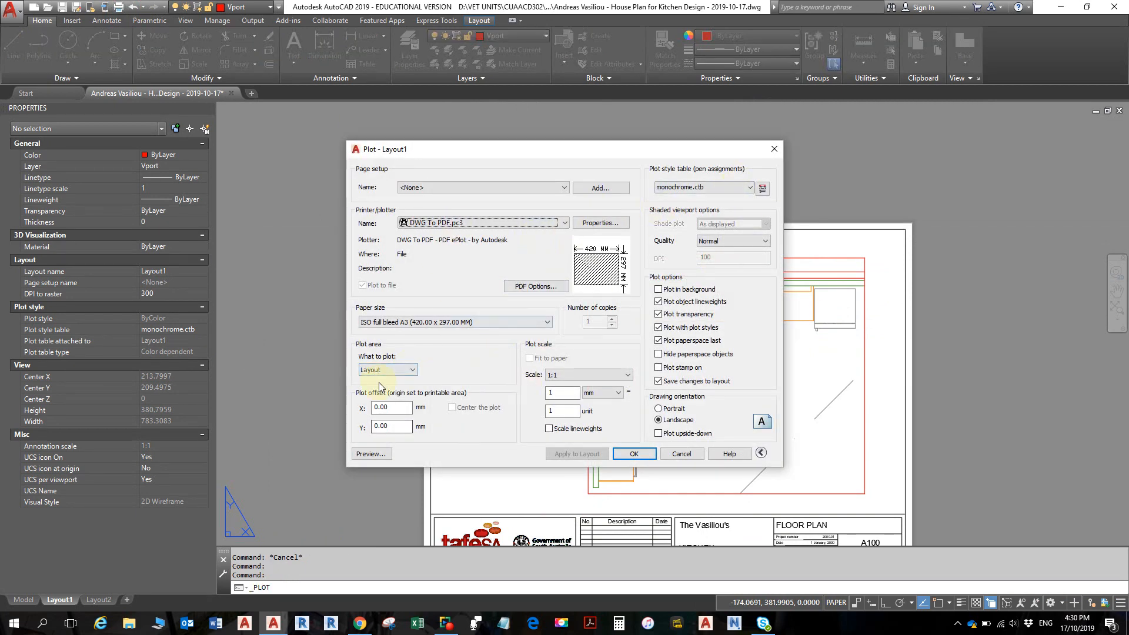
left_click(371, 454)
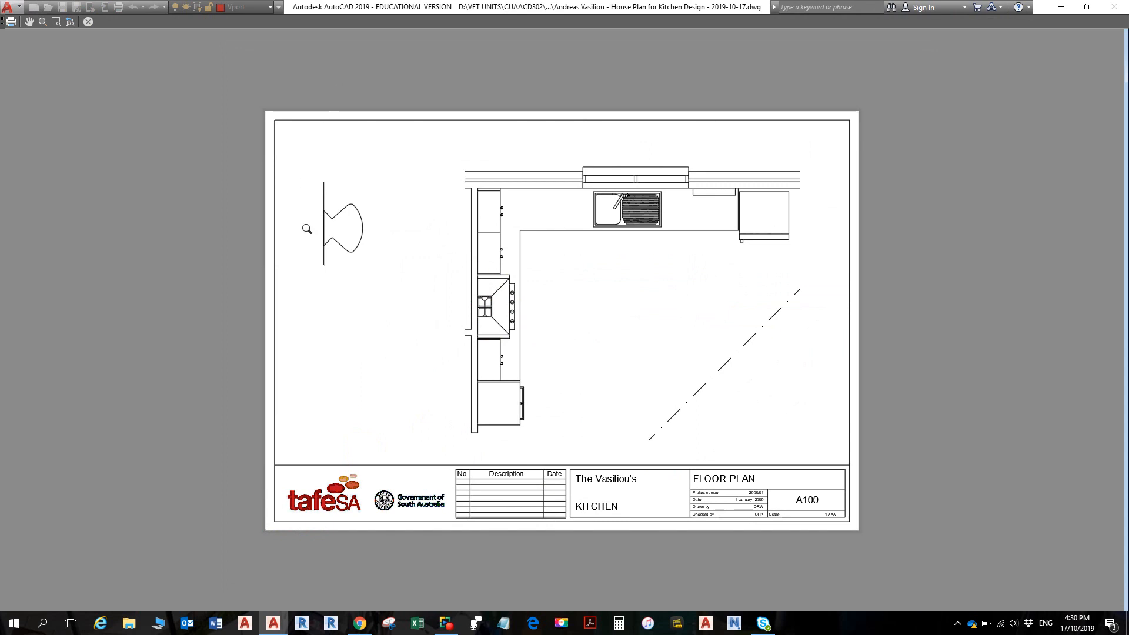
key("Escape")
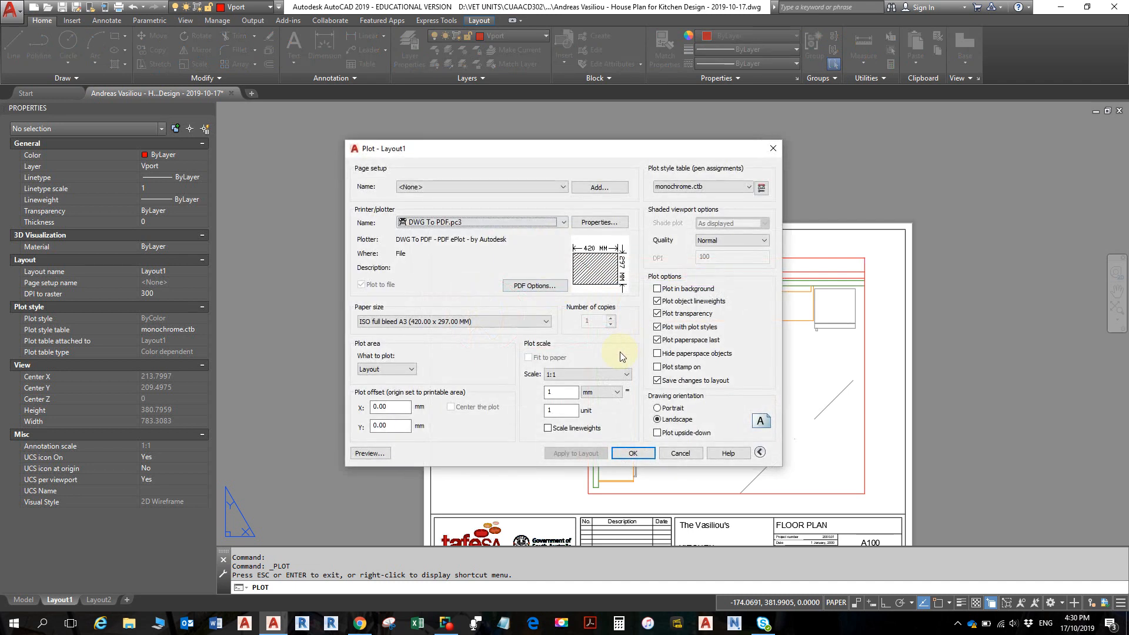
key("Escape")
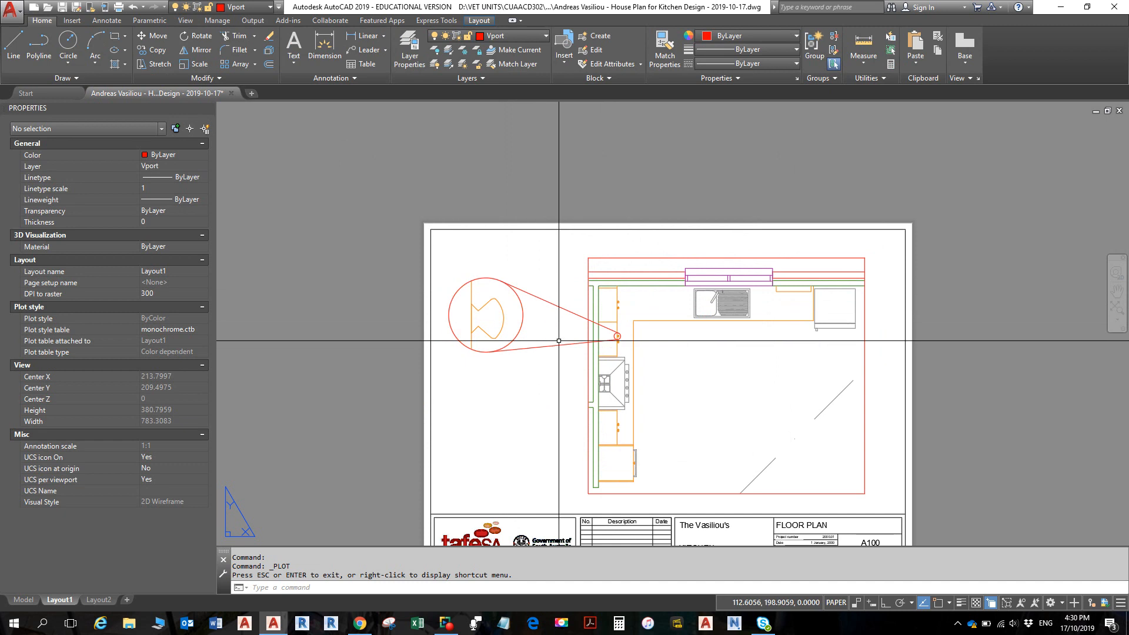
Assign the circular detail's viewport object, rather than its overlapping circle, to the Text layer and clear the selection
left_click(523, 320)
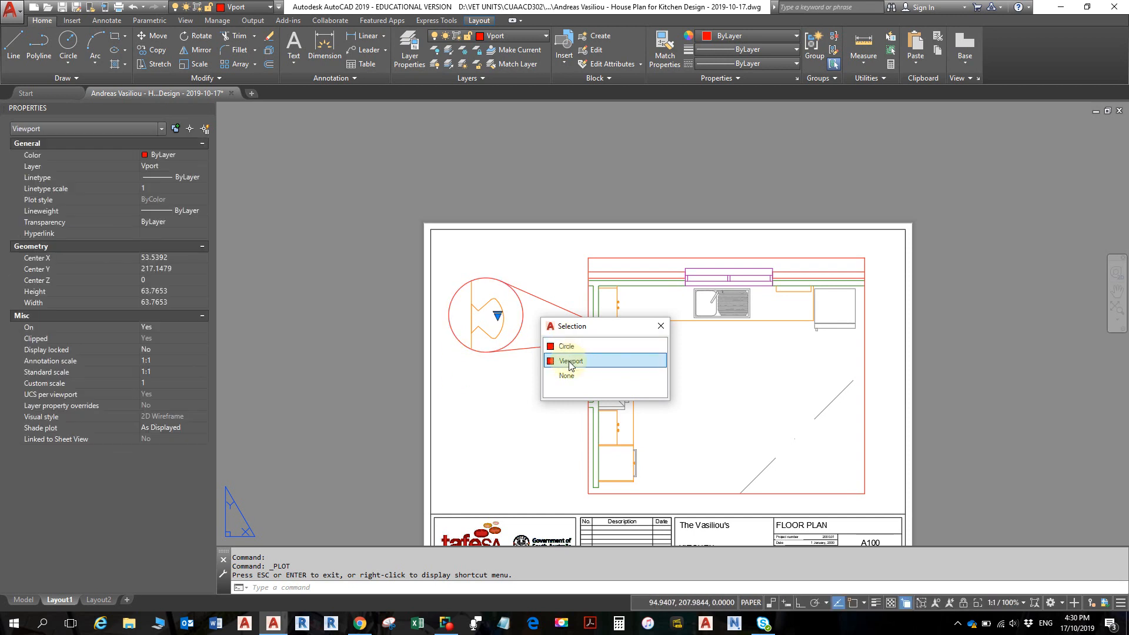
left_click(569, 362)
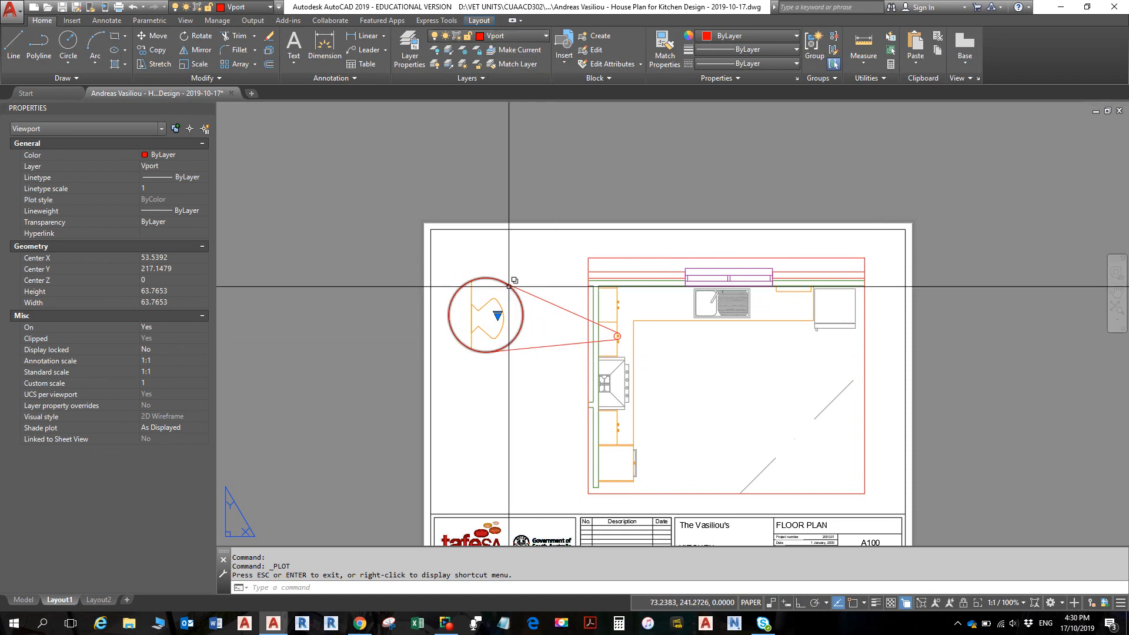
left_click(500, 36)
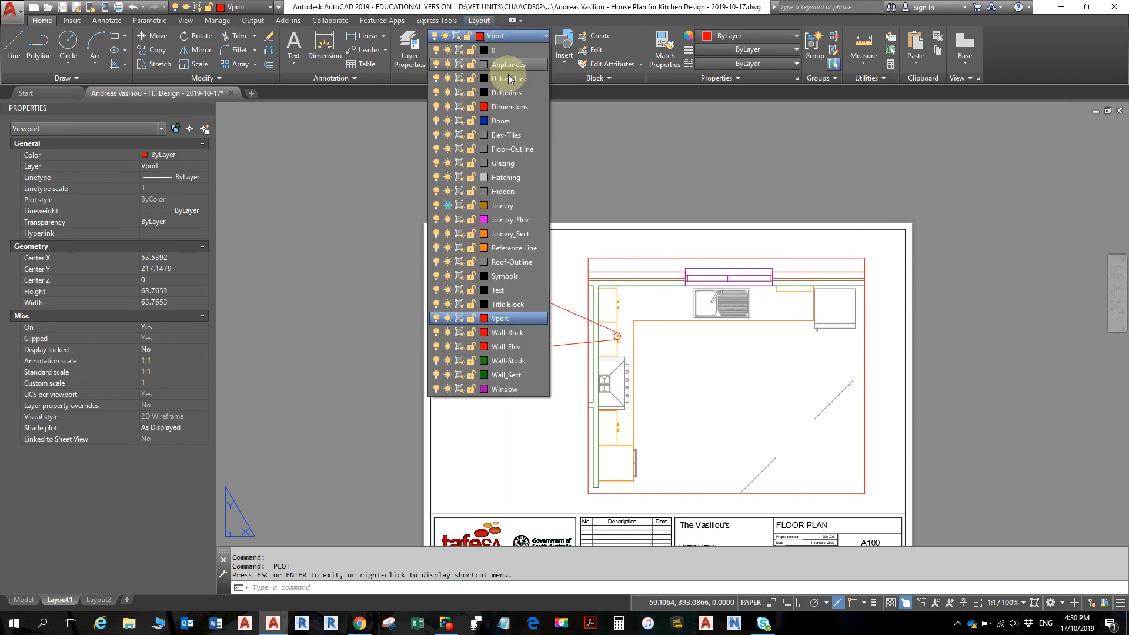
left_click(501, 291)
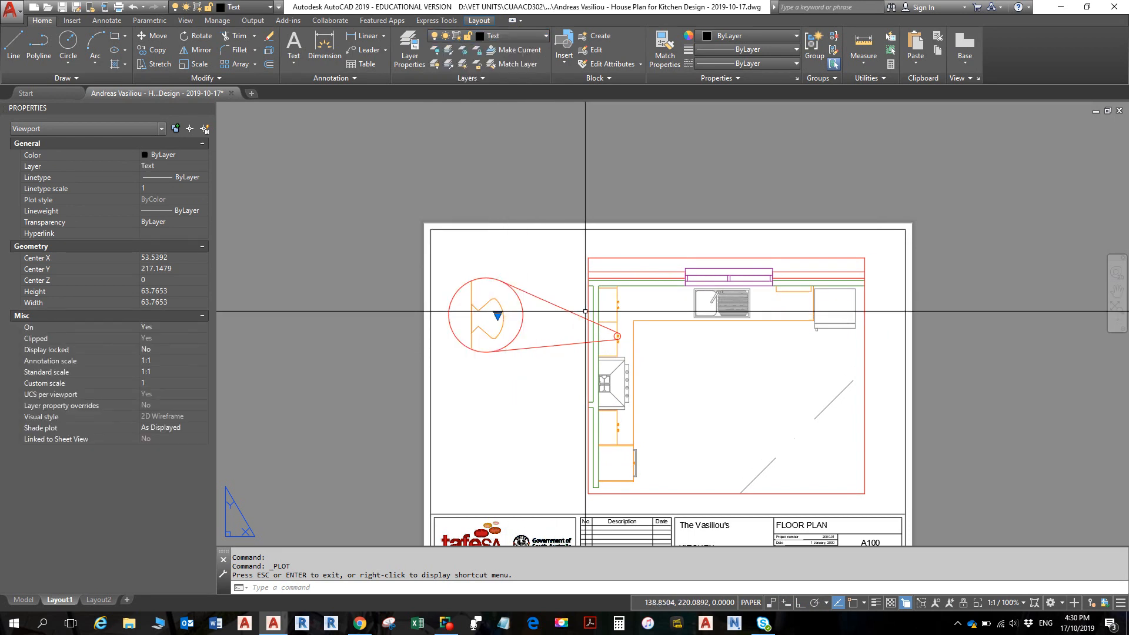
key("Escape")
key("Escape")
Move the two tangent callout lines and the small circle around the cabinet handle to the Text layer
left_click(574, 309)
left_click(543, 360)
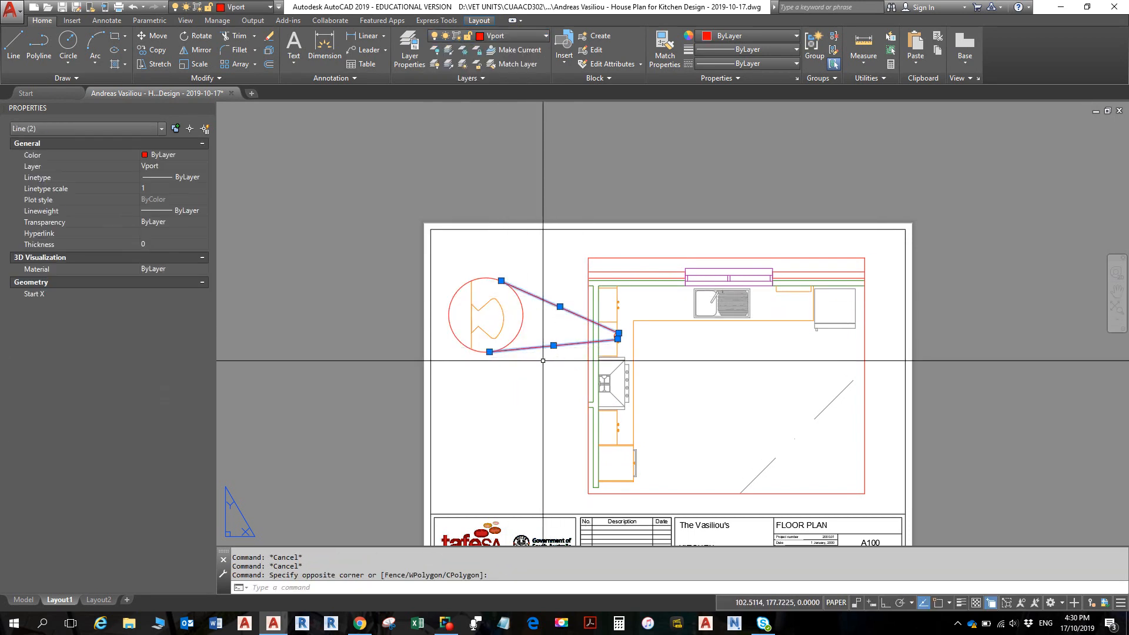
scroll(618, 337, "up", 4)
left_click(611, 337)
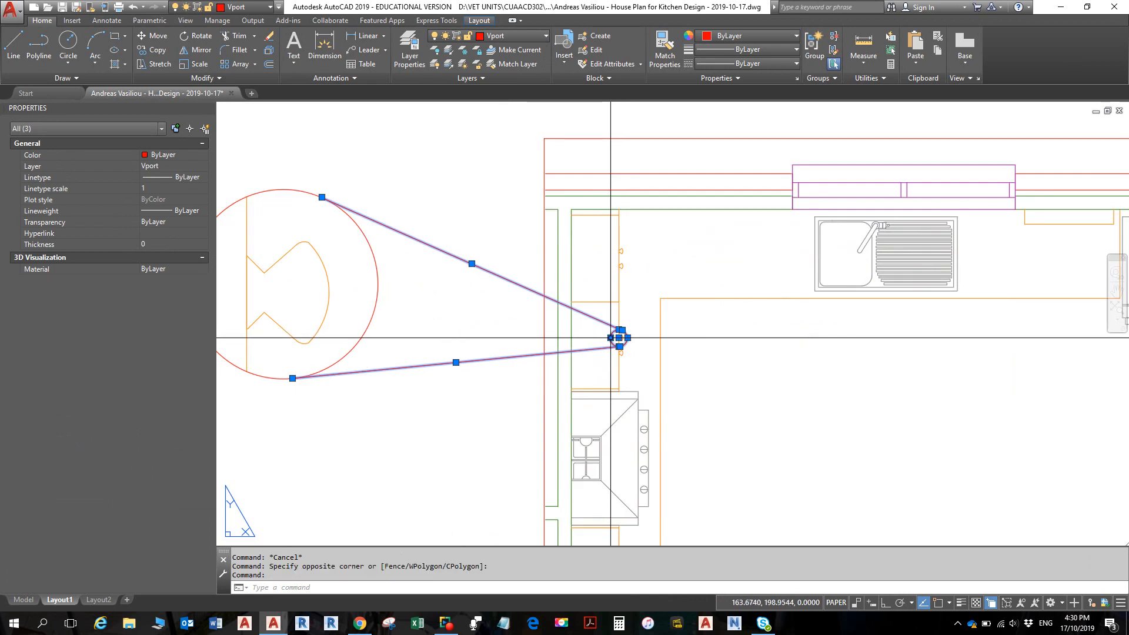
left_click(497, 36)
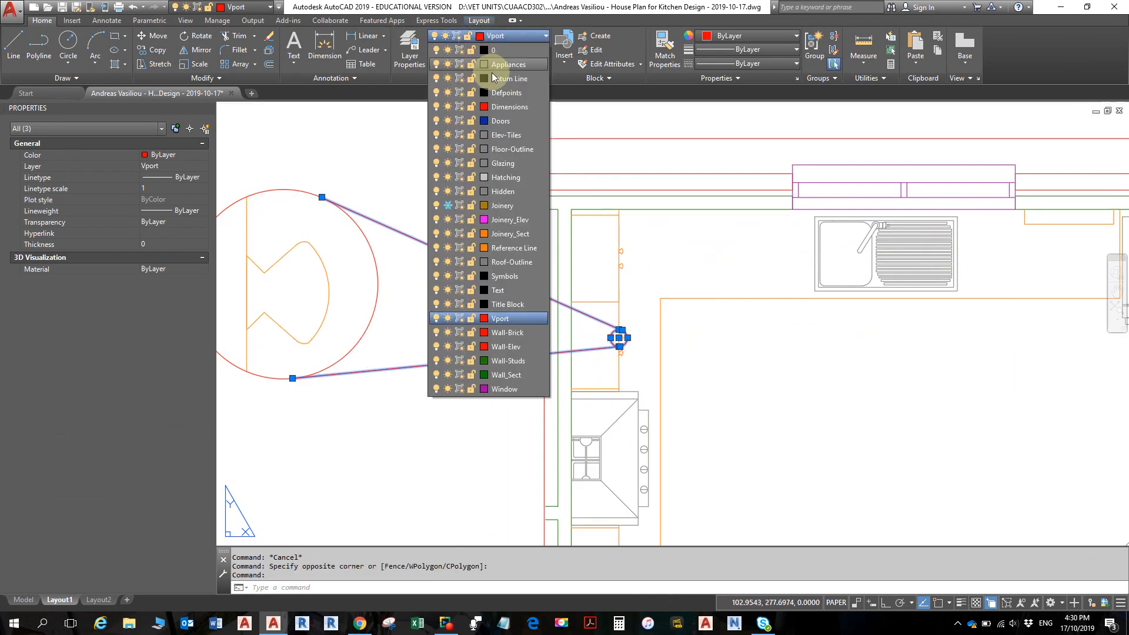
left_click(501, 290)
key("Escape")
Move the remaining red boundary of the circular detail viewport to the Text layer and clear the selection
scroll(530, 272, "down", 2)
middle_click_drag(527, 273, 636, 290)
left_click(571, 320)
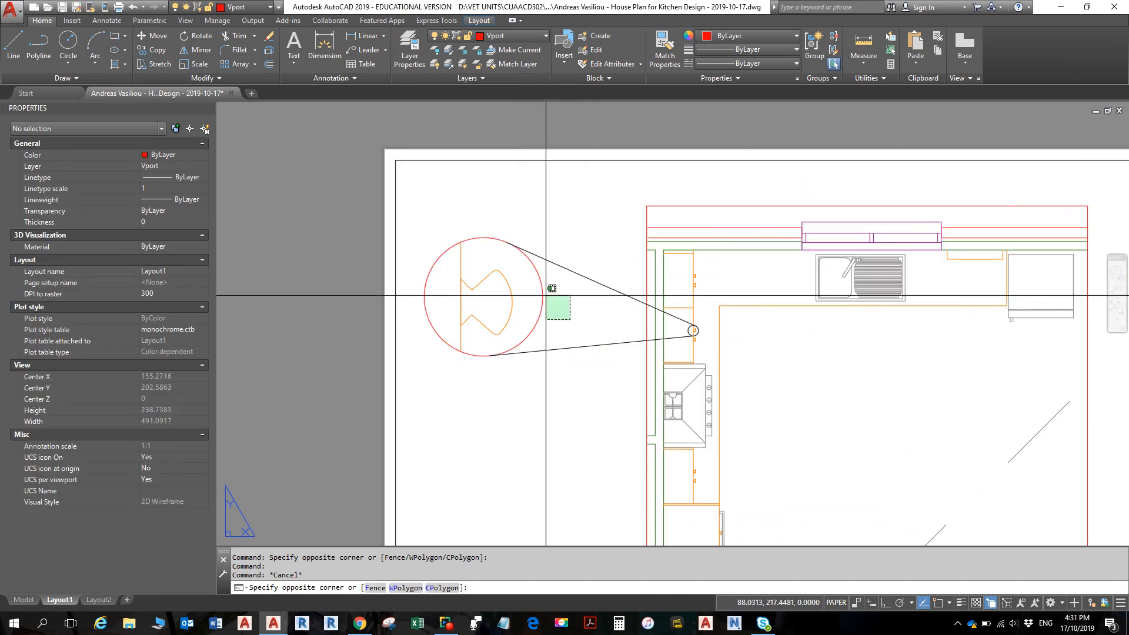
left_click(543, 295)
left_click(543, 36)
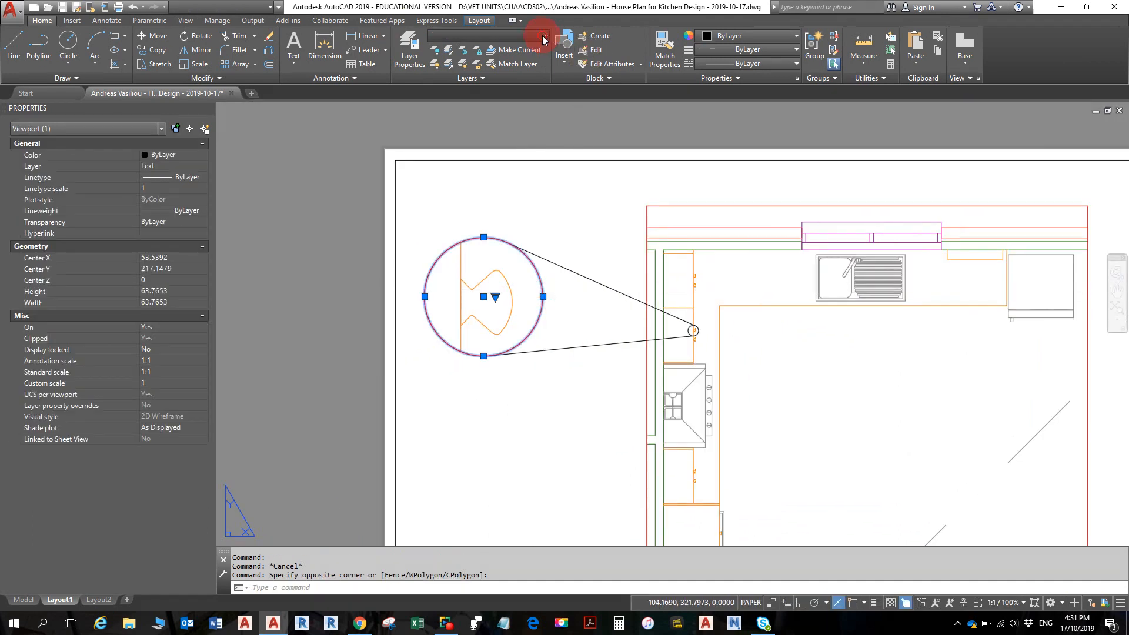
left_click(500, 291)
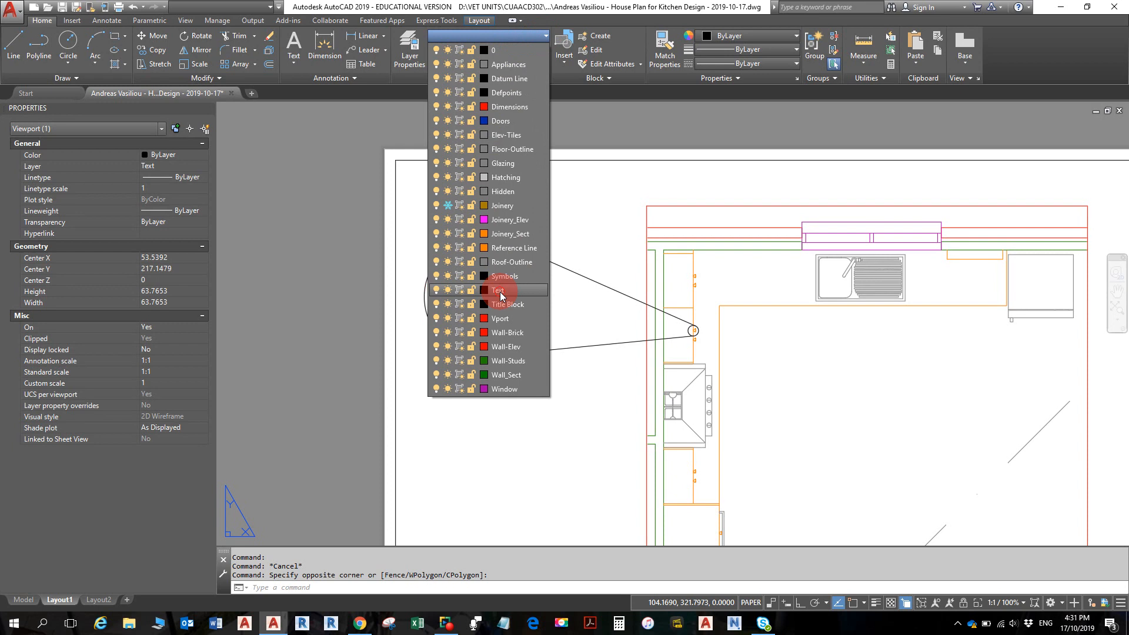
key("Escape")
key("Escape")
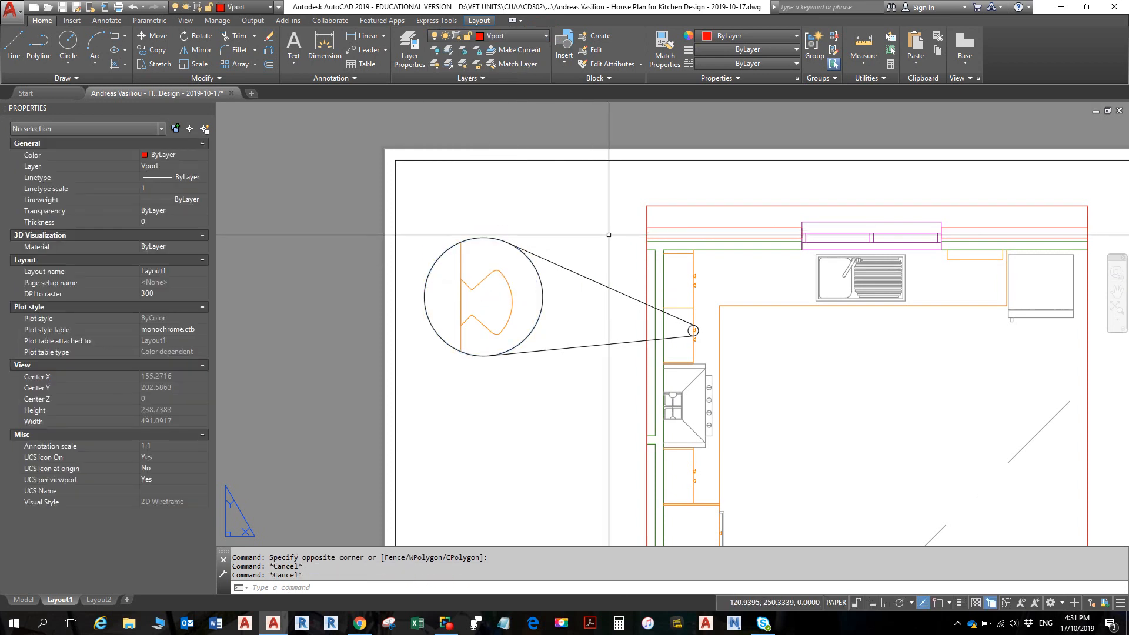
Preview the Layout1 plot again, examine the handle detail and callout linework up close, and exit without plotting
type("plo")
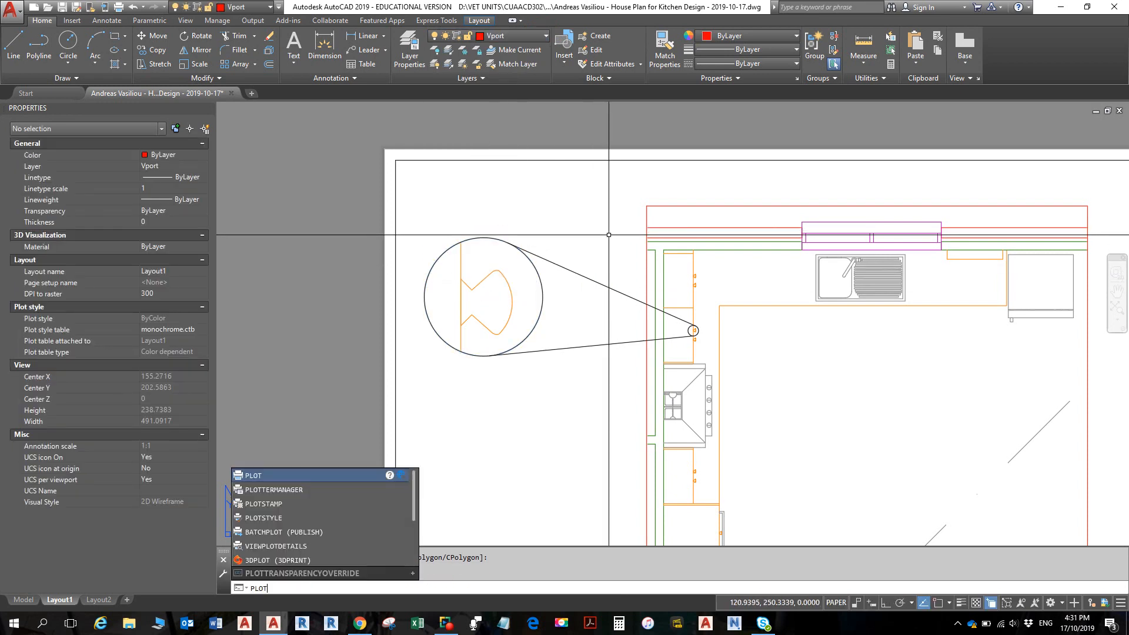
key("Return")
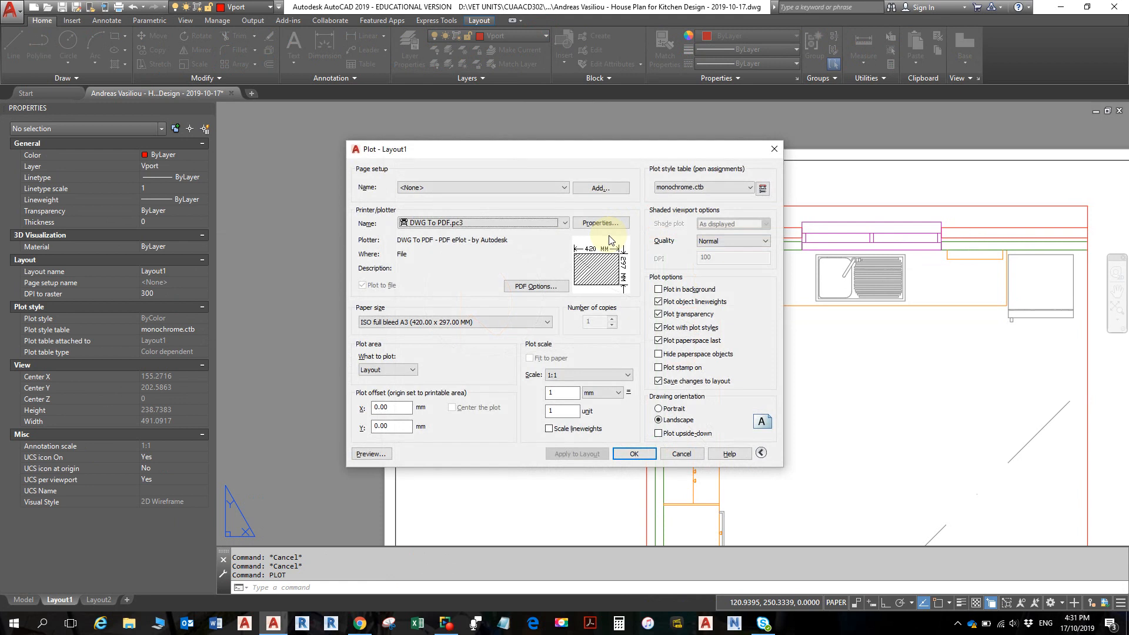
left_click(371, 454)
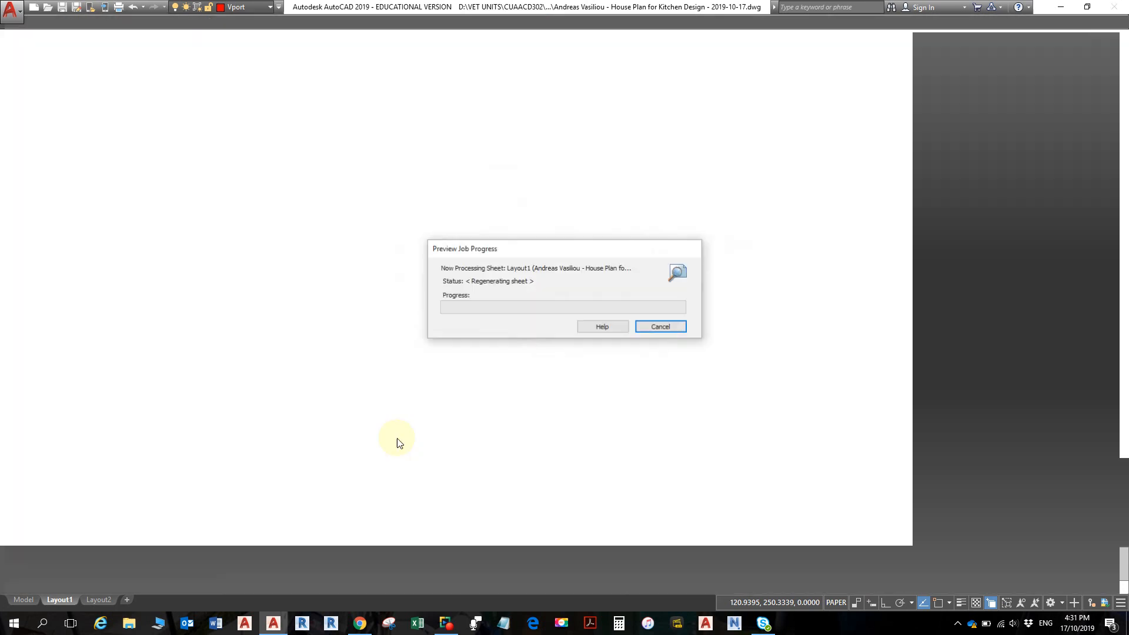
scroll(482, 277, "up", 4)
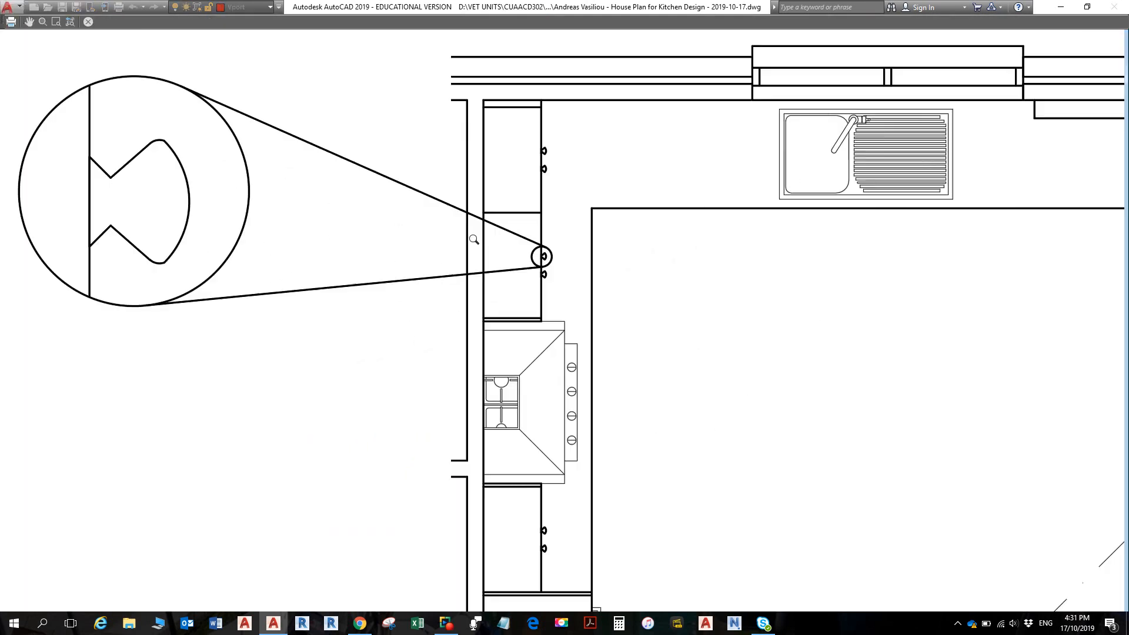
middle_click_drag(601, 280, 633, 323)
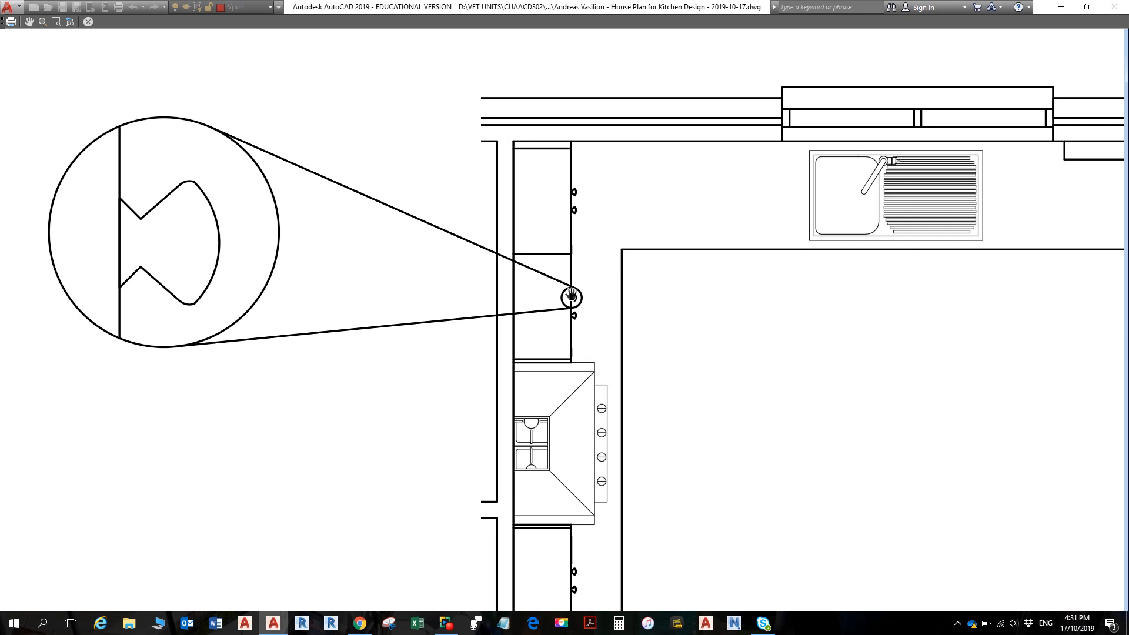
scroll(579, 303, "down", 5)
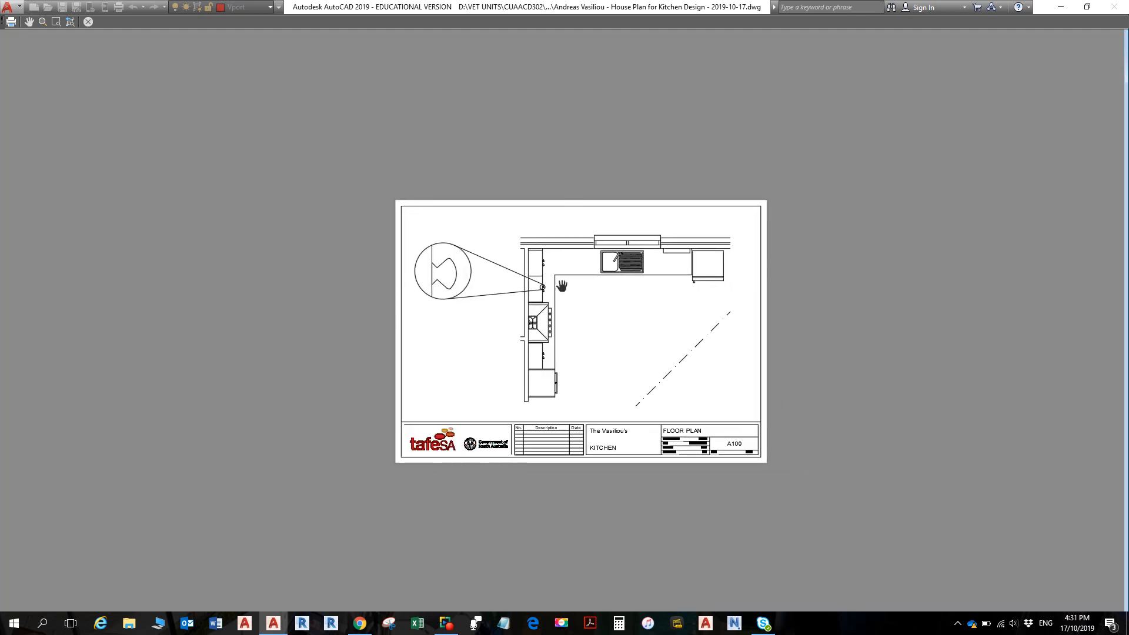
key("Escape")
key("Escape")
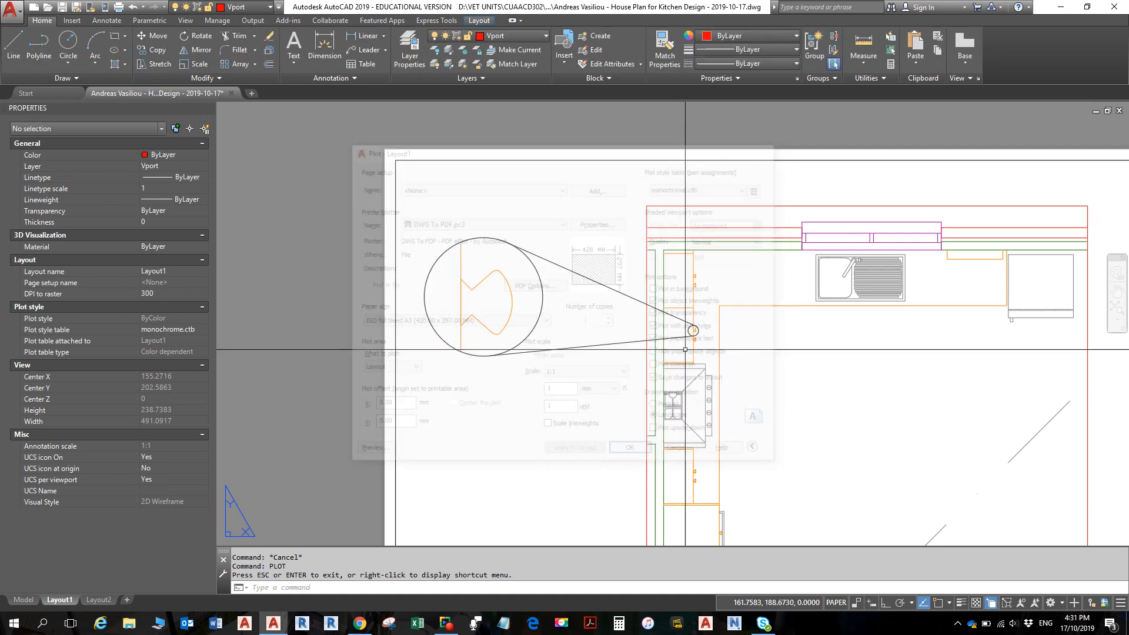
Erase the circular detail viewport with its callout lines, and the small circle around the cabinet handle
scroll(599, 326, "down", 2)
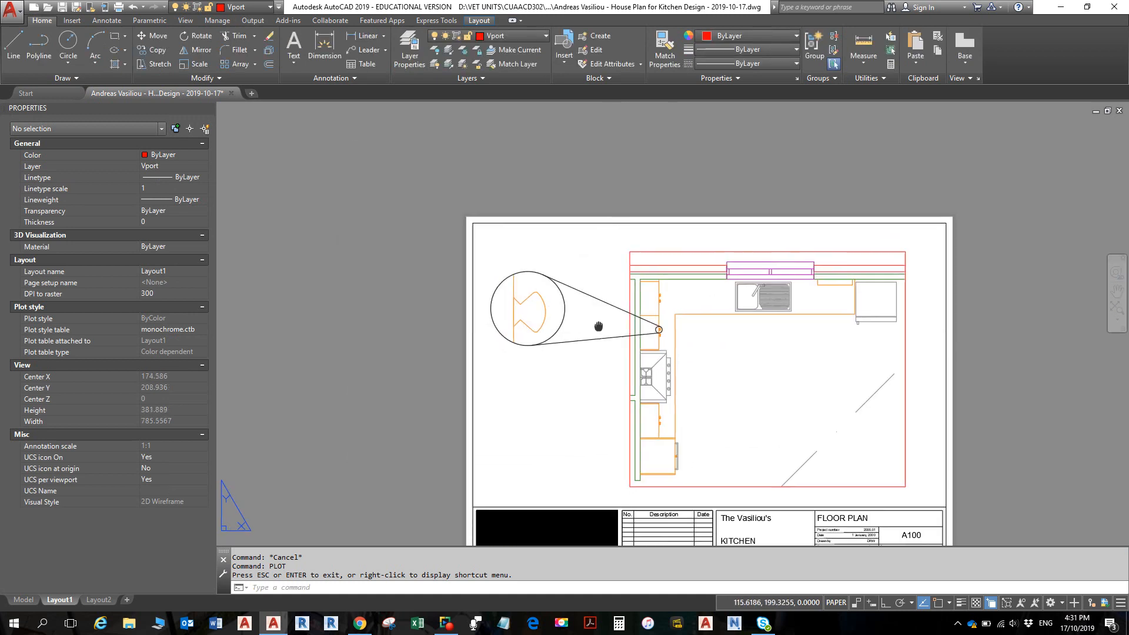
middle_click_drag(599, 326, 586, 307)
left_click(583, 351)
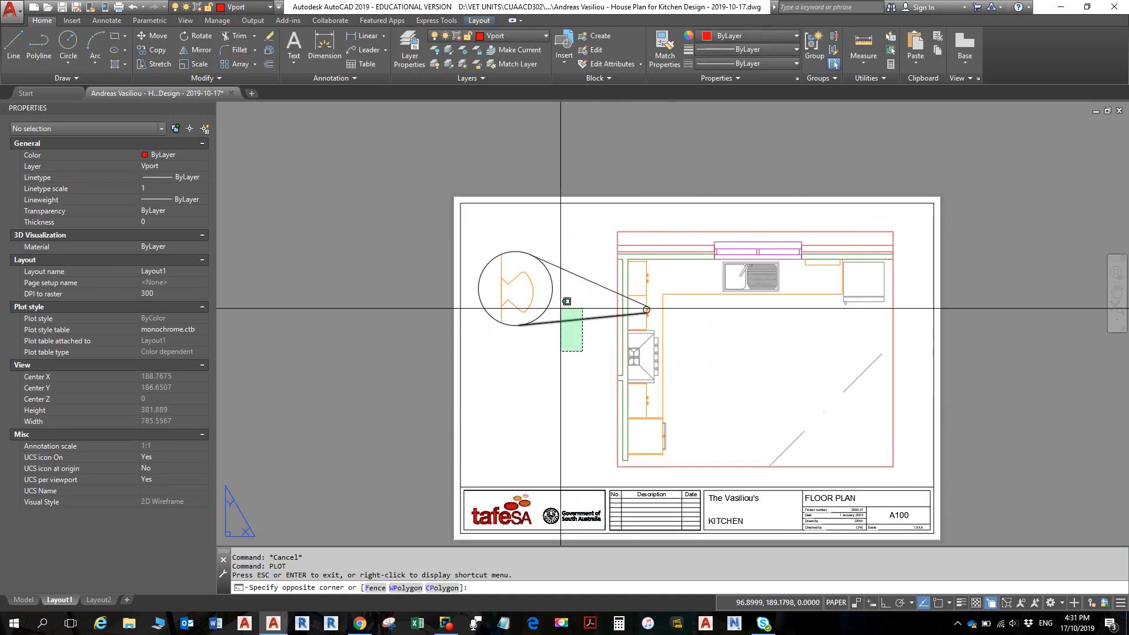
left_click(518, 247)
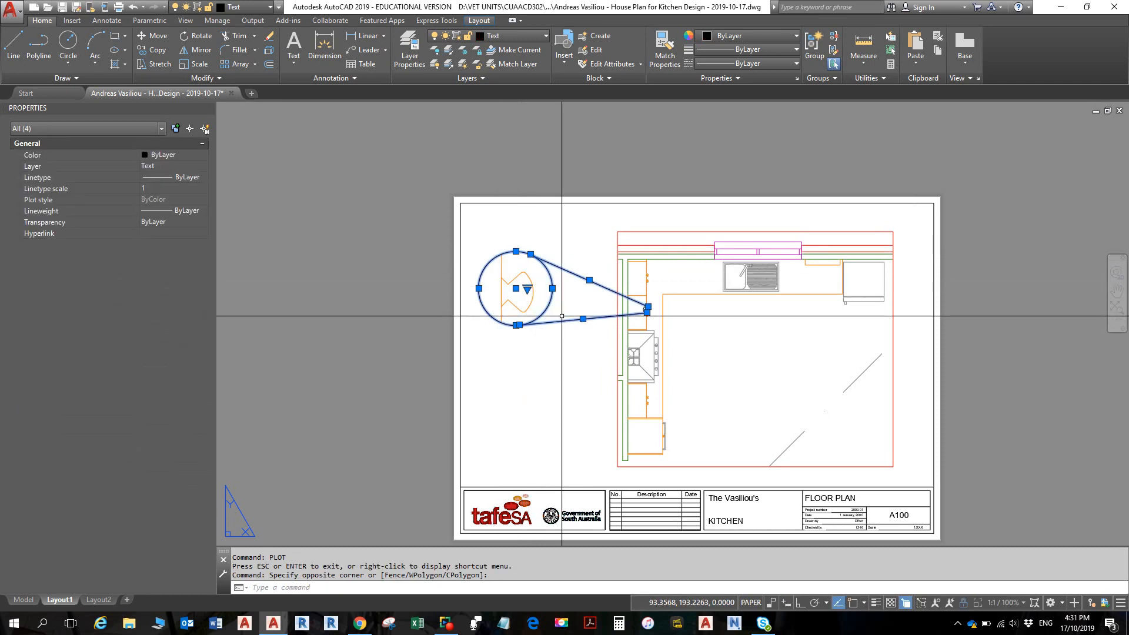
key("Delete")
scroll(628, 284, "up", 4)
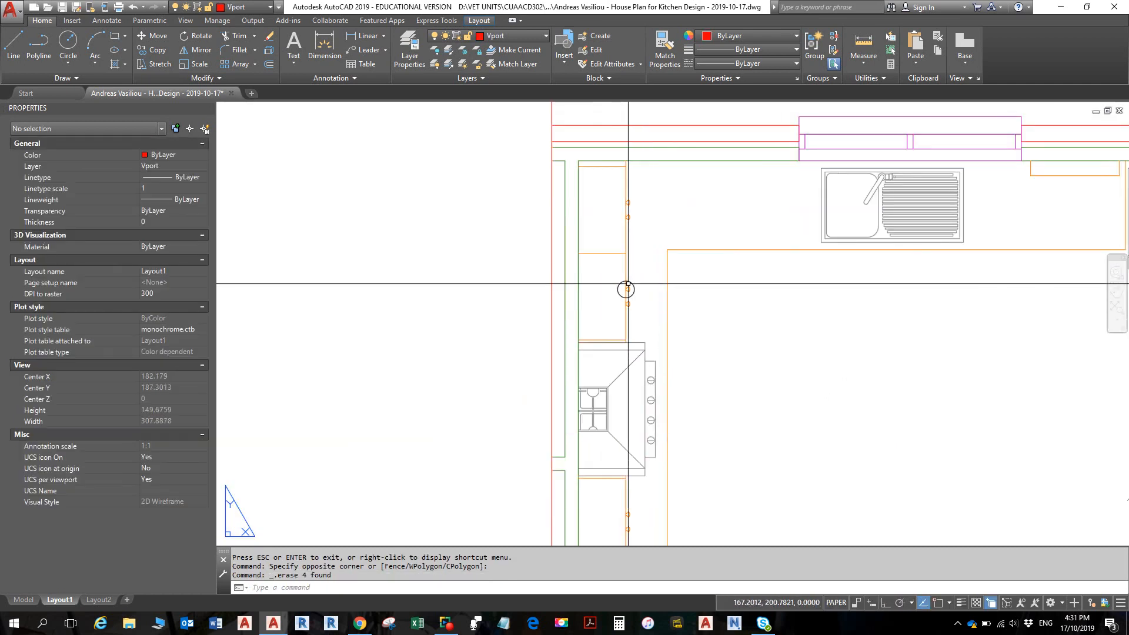
left_click(628, 280)
key("Delete")
Move the kitchen plan viewport leftward on the sheet so it sits roughly centred above the title block
scroll(636, 290, "down", 4)
middle_click_drag(639, 297, 573, 305)
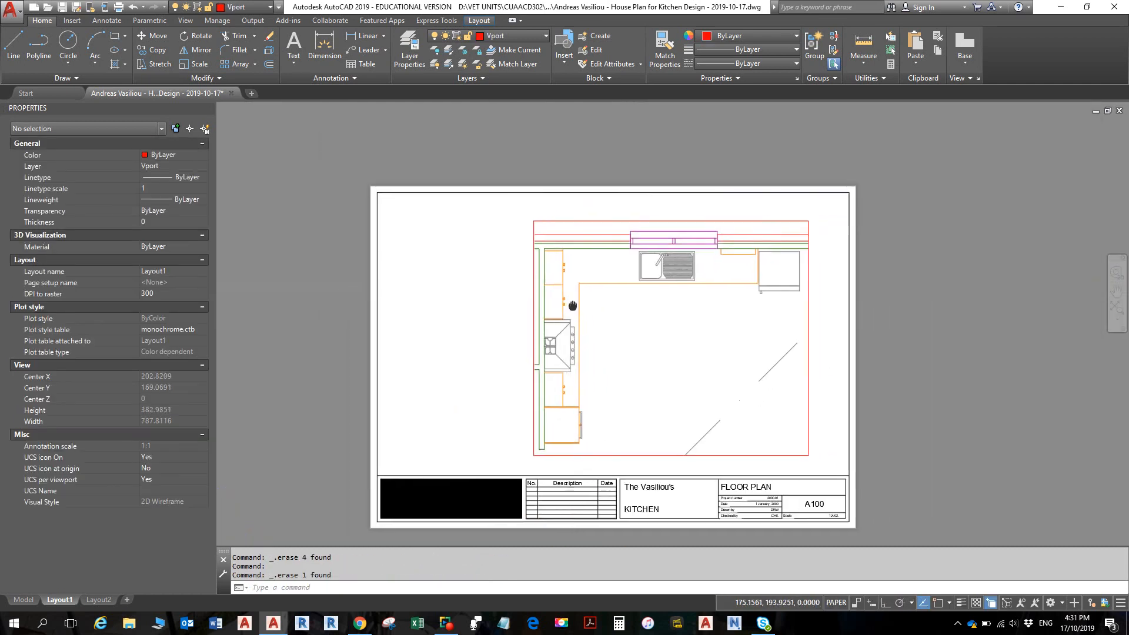
left_click(535, 309)
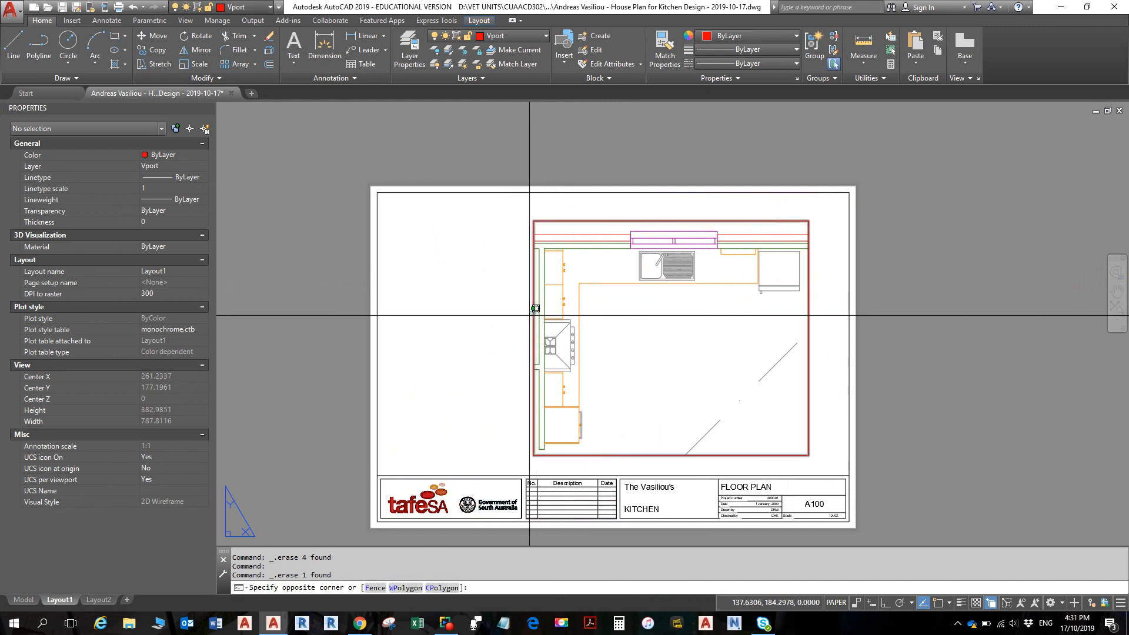
left_click(535, 308)
left_click_drag(535, 308, 483, 312)
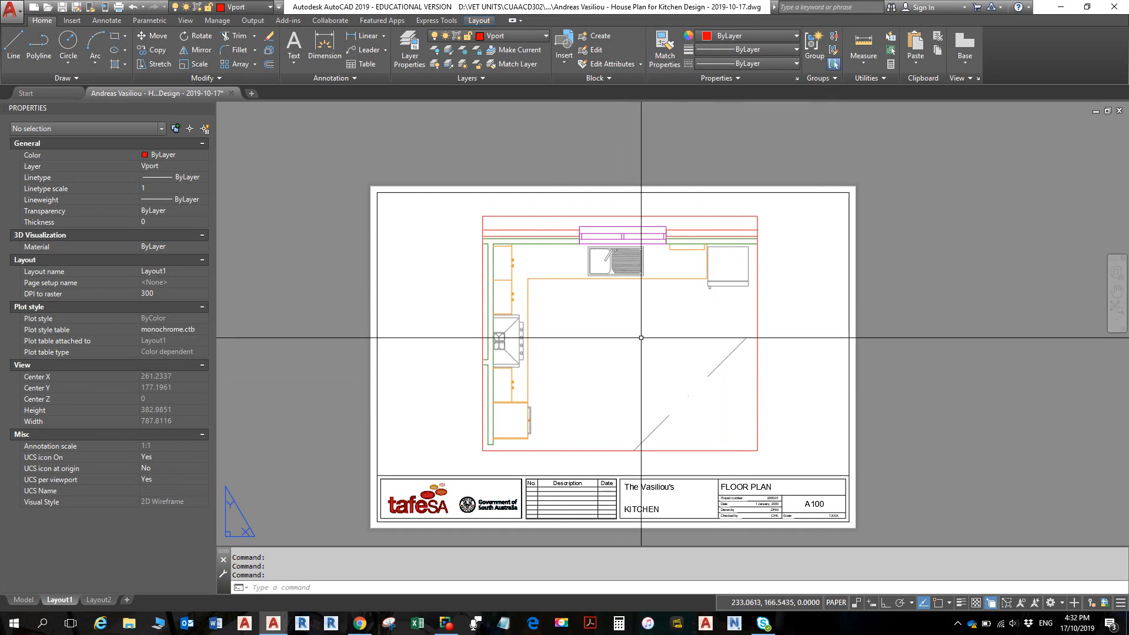
Activate the kitchen plan viewport and freeze the diagonal line's layer, Roof-Outline, in that viewport only
double_click(662, 361)
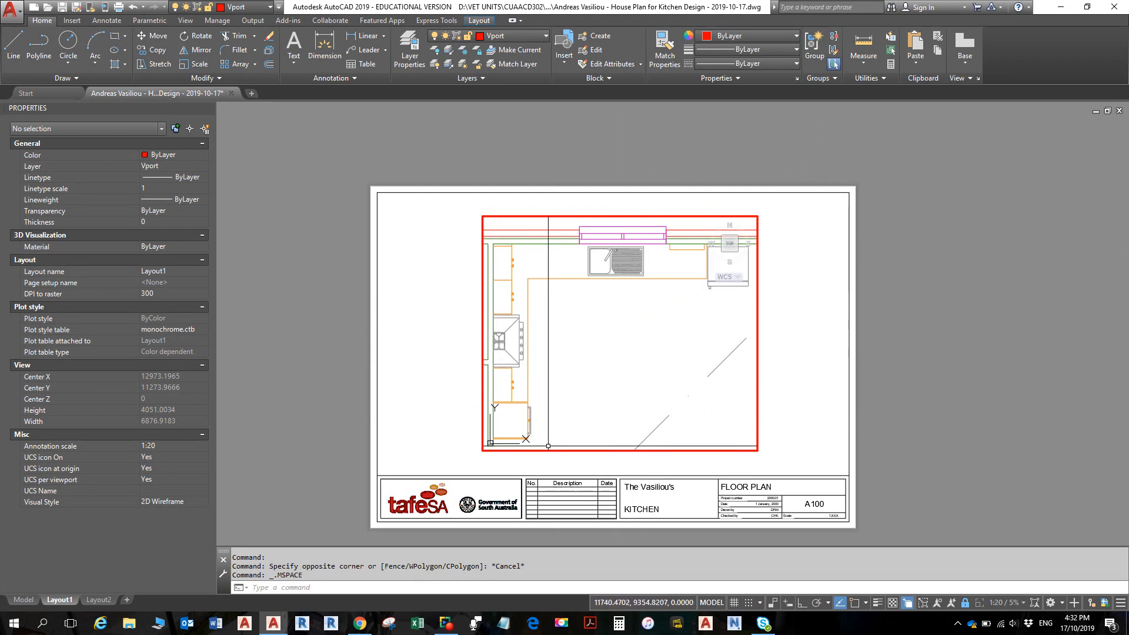
left_click(719, 366)
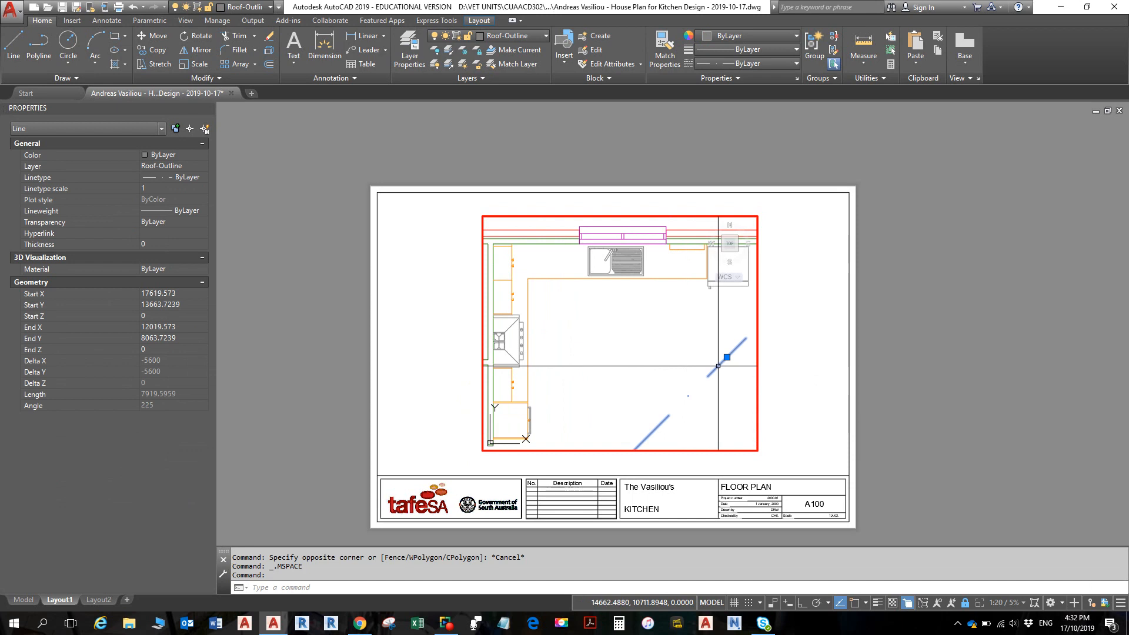
left_click(532, 38)
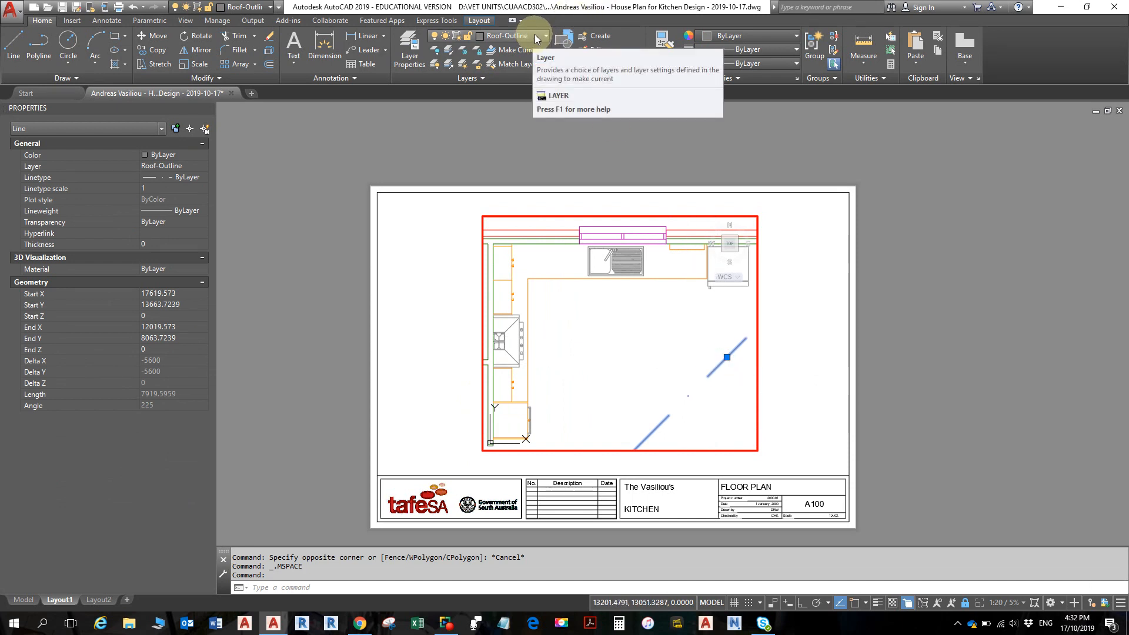
left_click(535, 34)
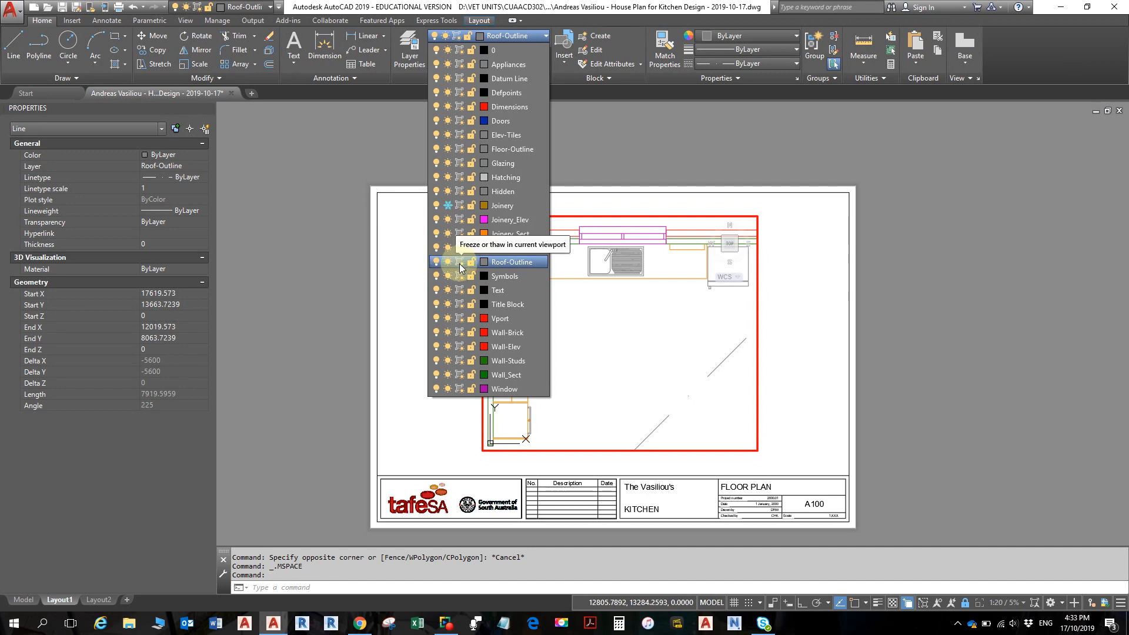
left_click(460, 262)
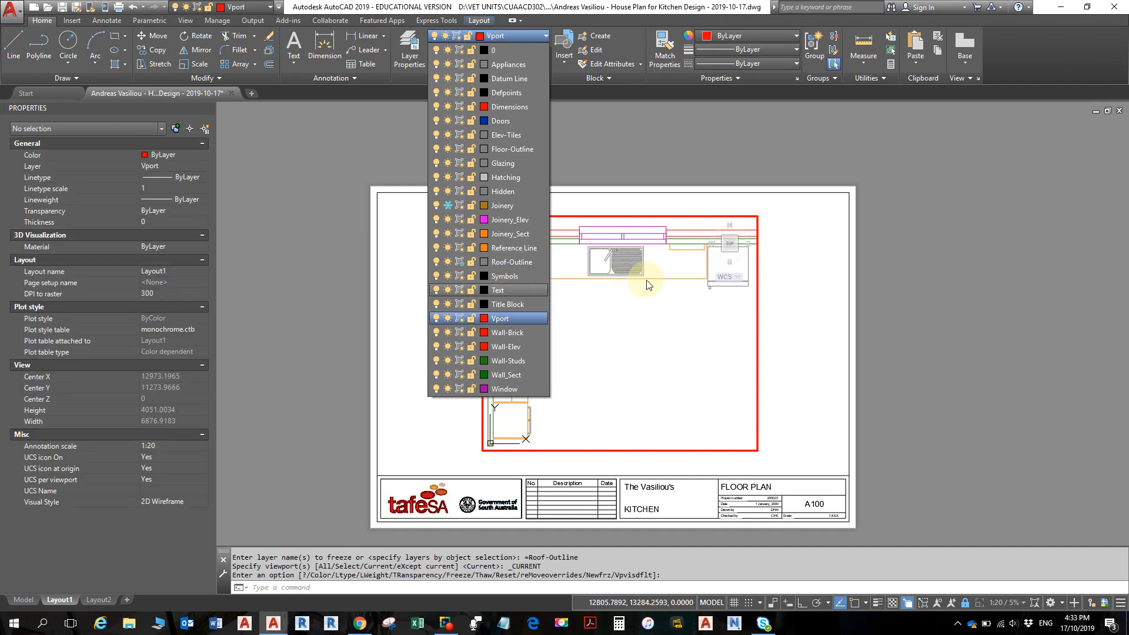
Return to paper space on Layout1 and make the Dimensions layer current
left_click(788, 334)
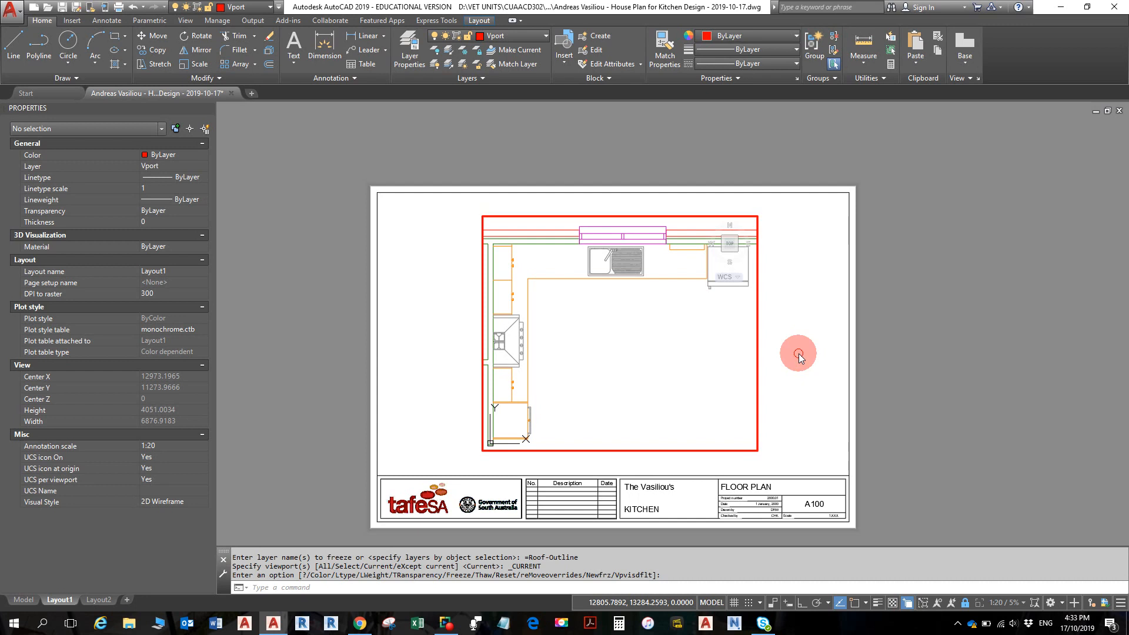
double_click(798, 354)
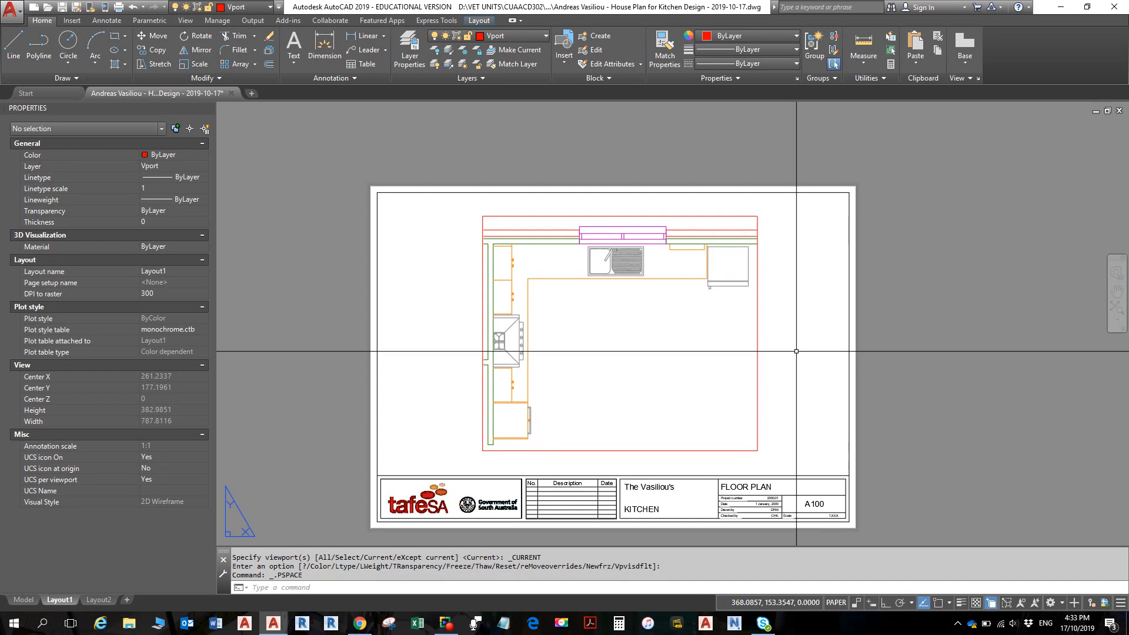
middle_click_drag(580, 310, 541, 305)
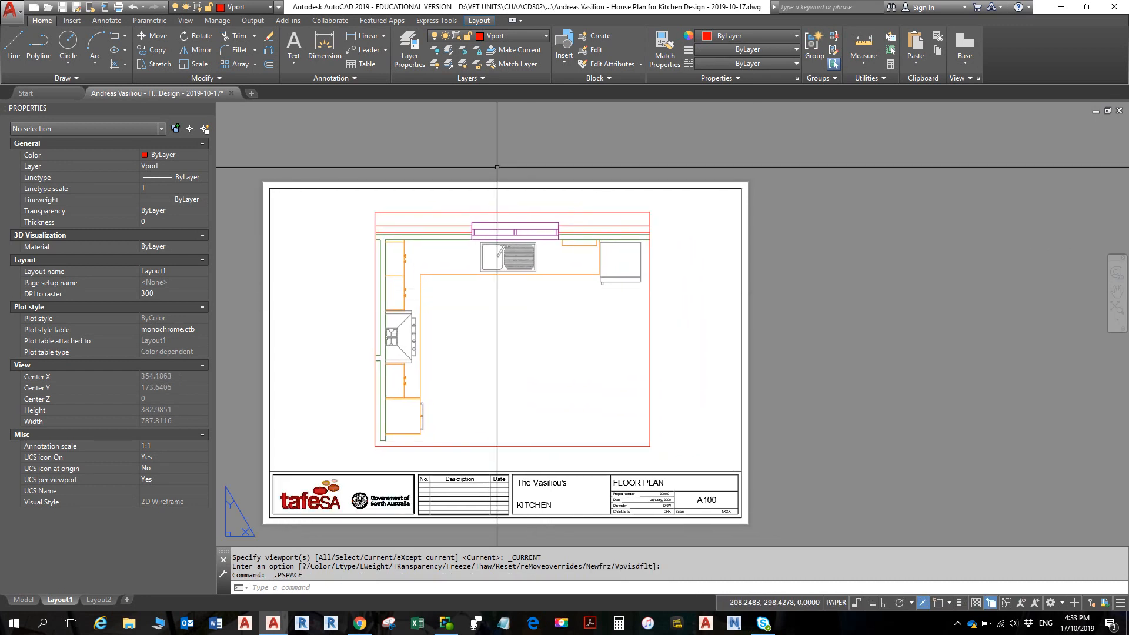
left_click(496, 38)
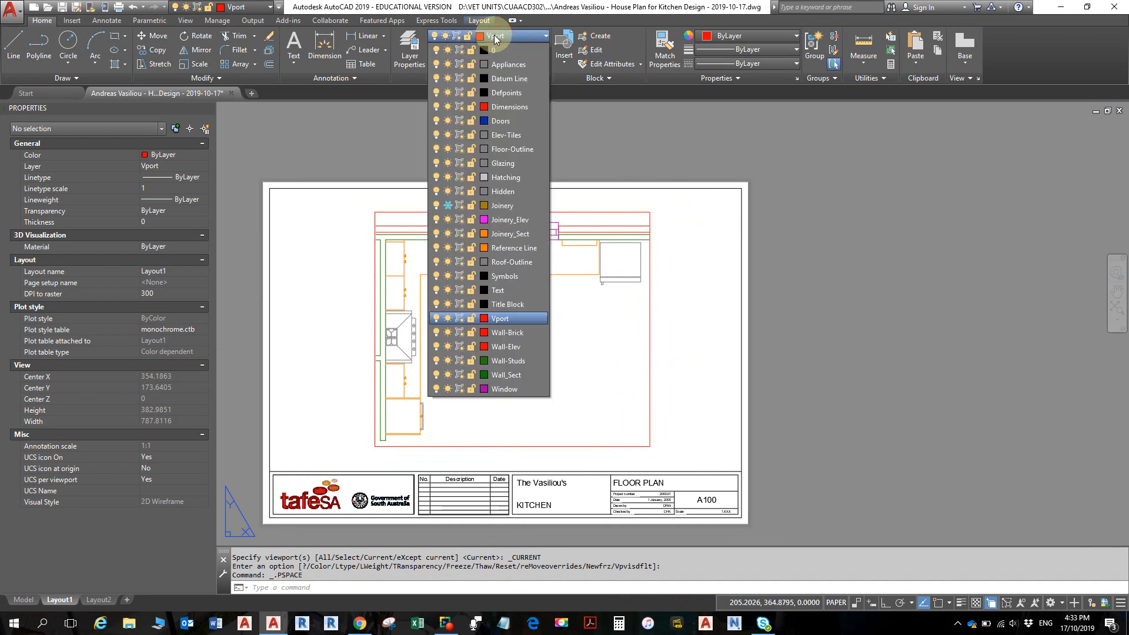
left_click(518, 108)
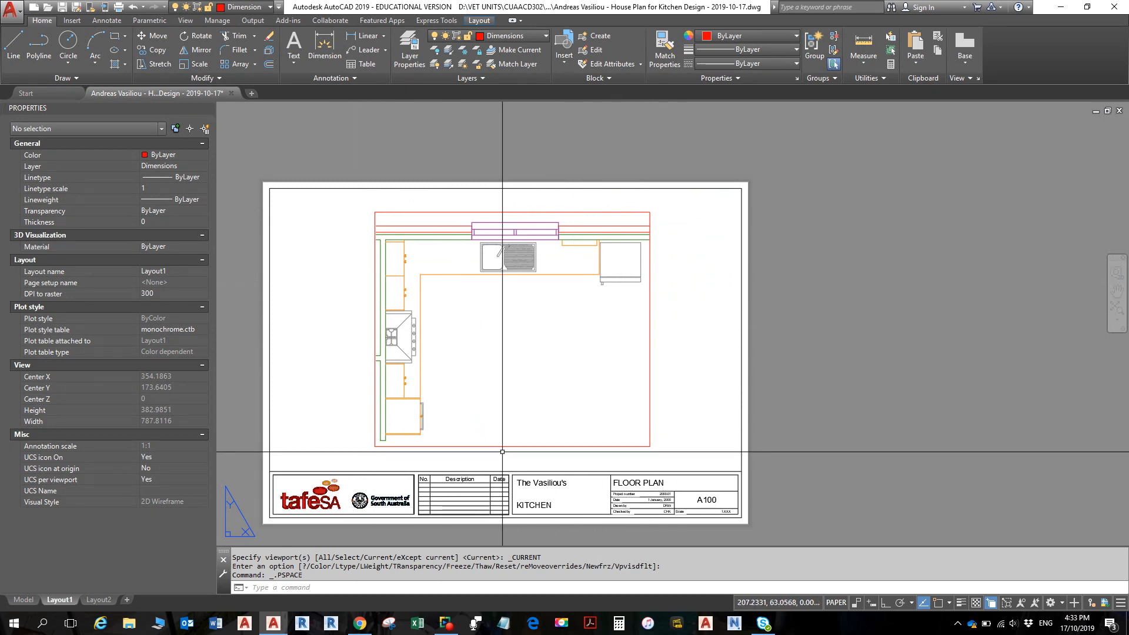
Maximise the kitchen viewport and, with object snap on, add a vertical linear dimension along the cooktop wall's full cabinet run, placed outside the wall
double_click(649, 370)
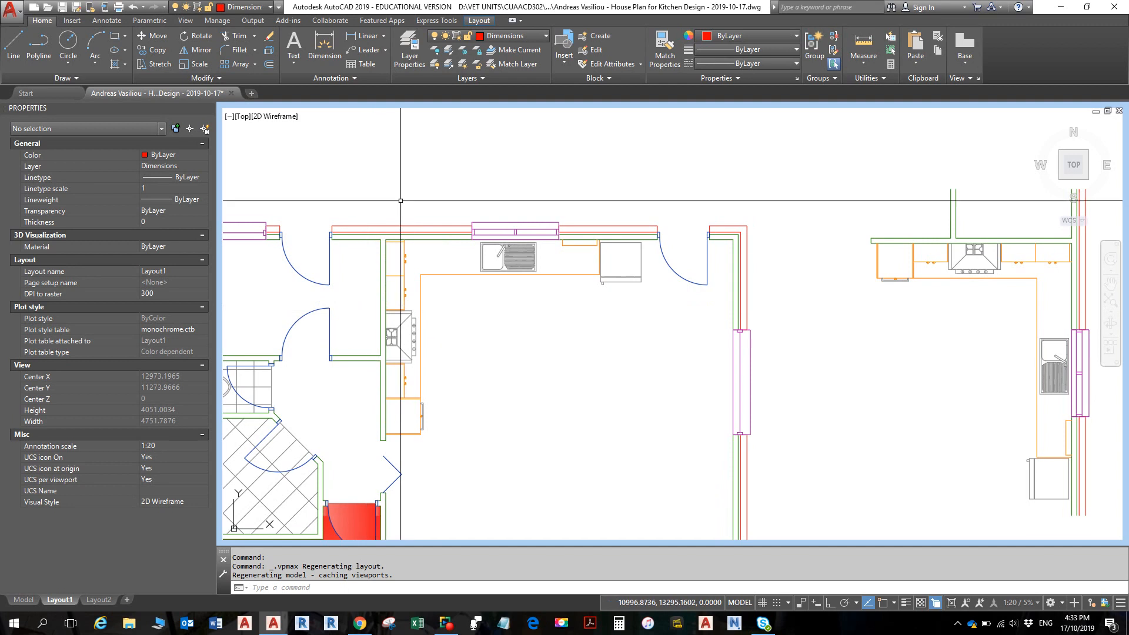
left_click(361, 35)
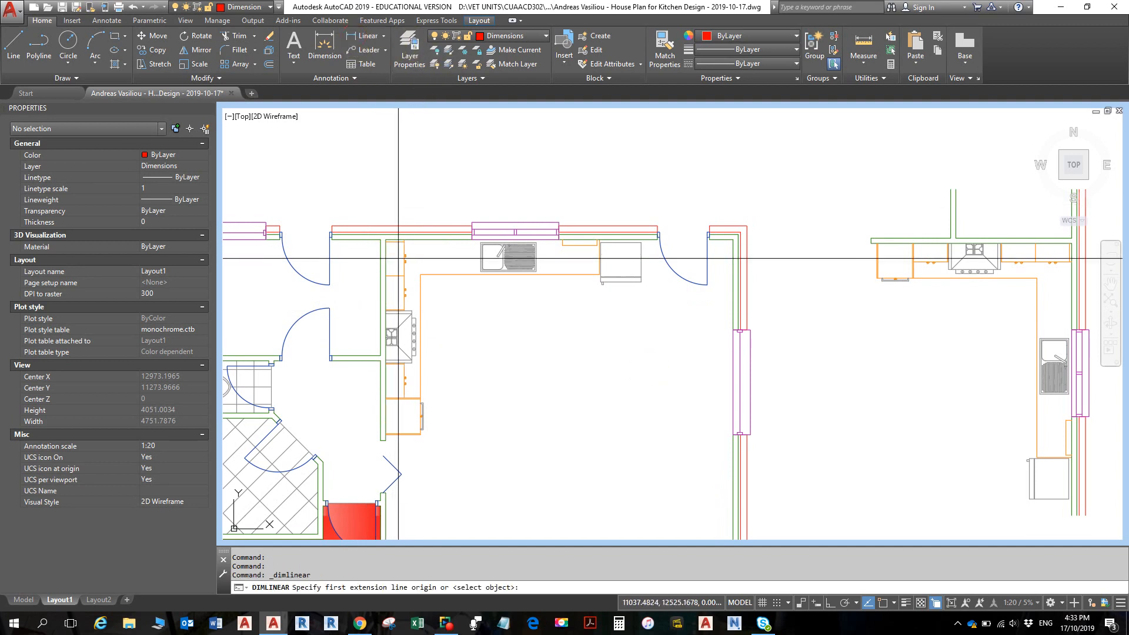
left_click(351, 39)
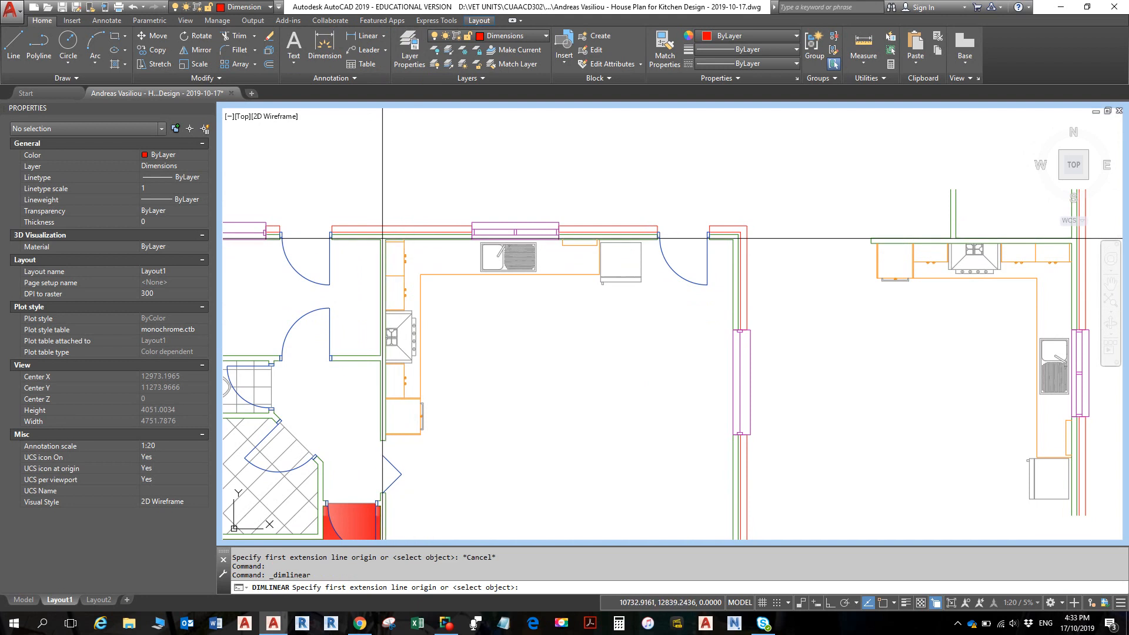
left_click(868, 603)
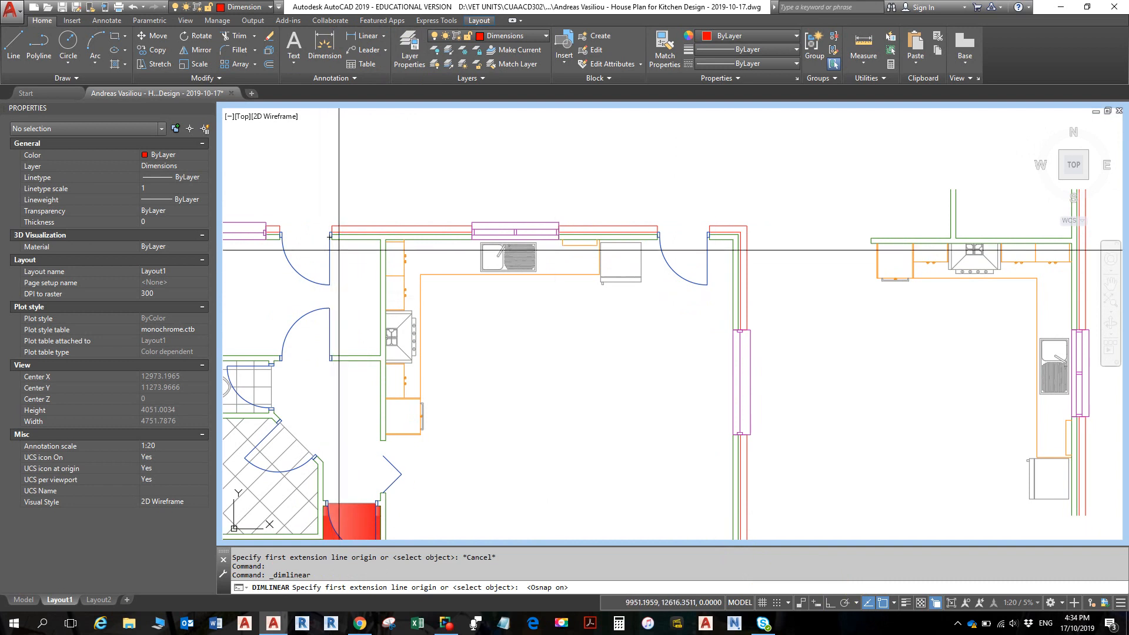
left_click(381, 239)
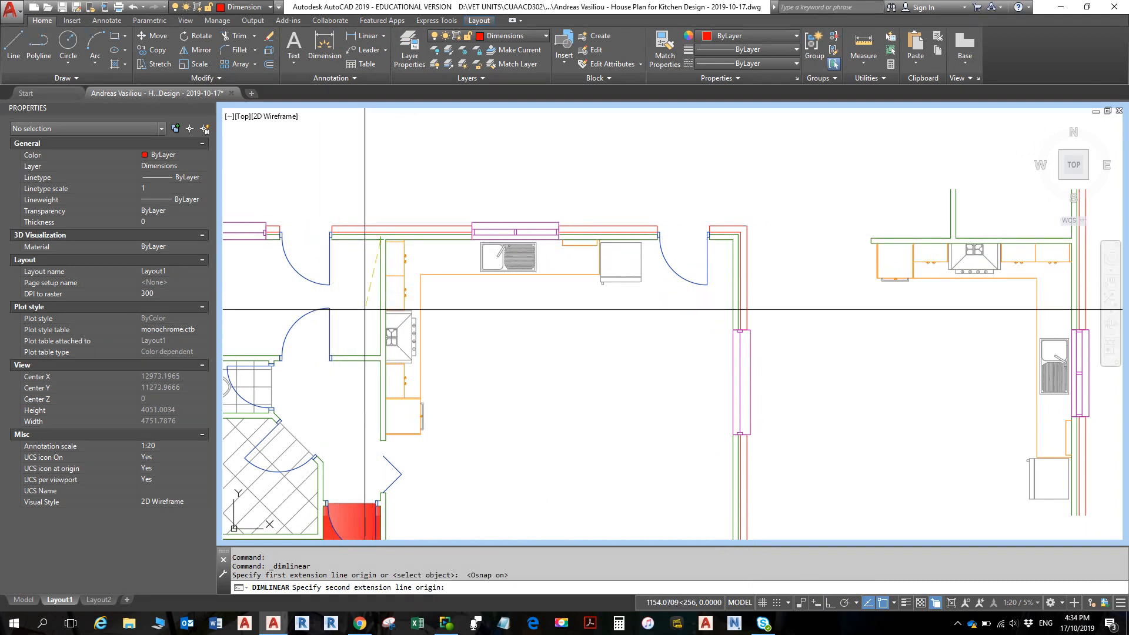
scroll(390, 438, "up", 2)
left_click(377, 433)
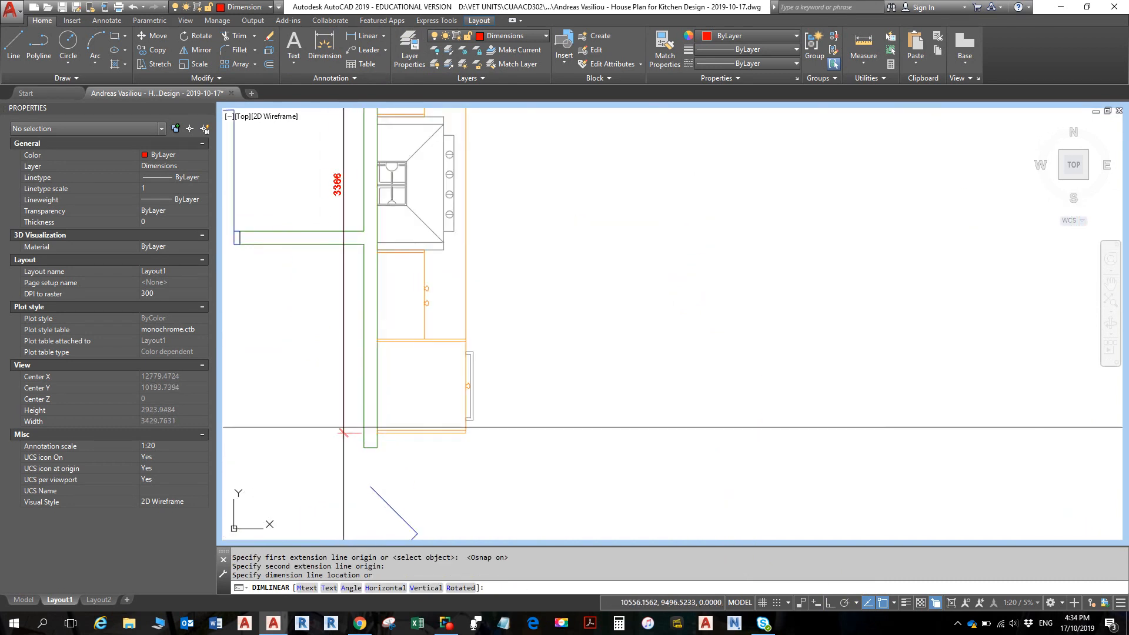
left_click(318, 433)
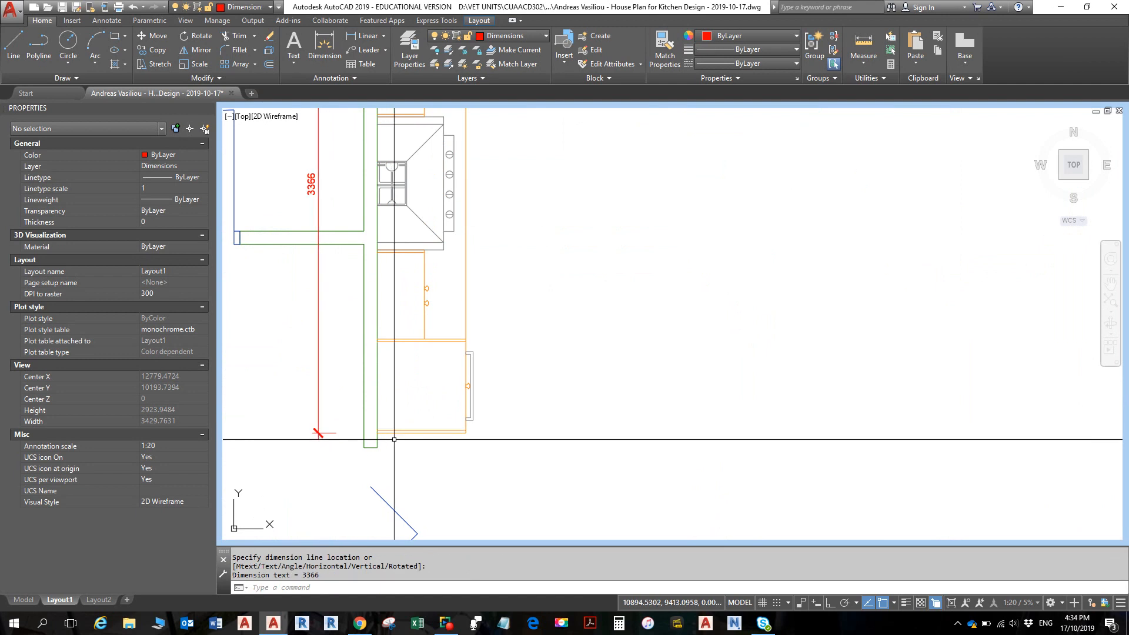
key("Escape")
scroll(435, 387, "down", 4)
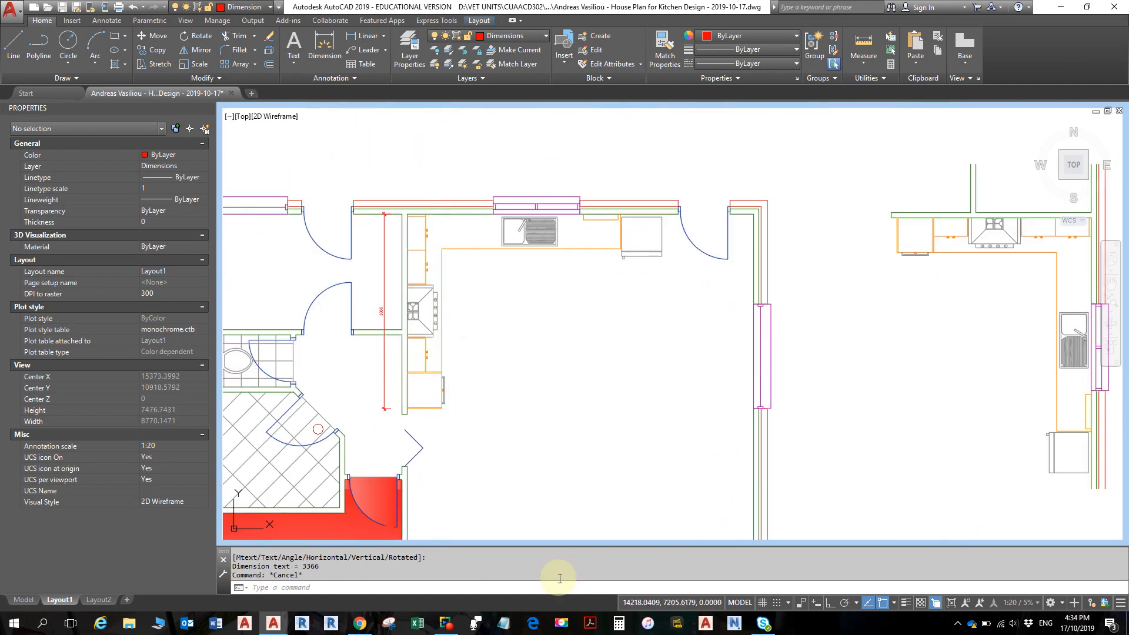
Restore the maximised viewport and stretch its left edge outward on the sheet far enough to include the cabinet run dimension
left_click(950, 605)
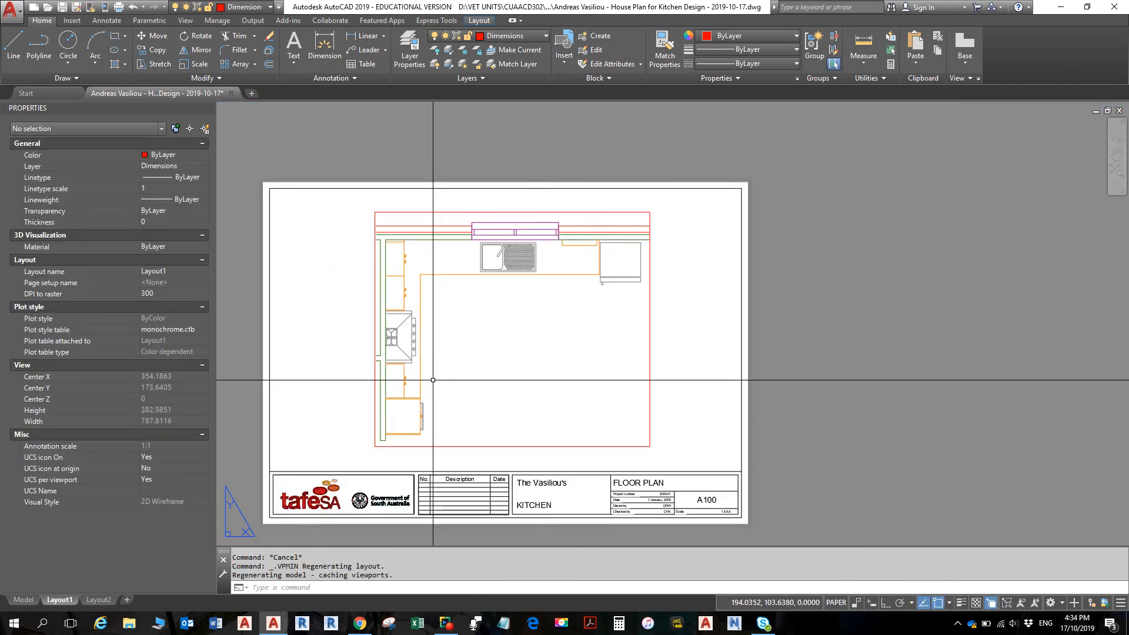
middle_click_drag(379, 342, 501, 379)
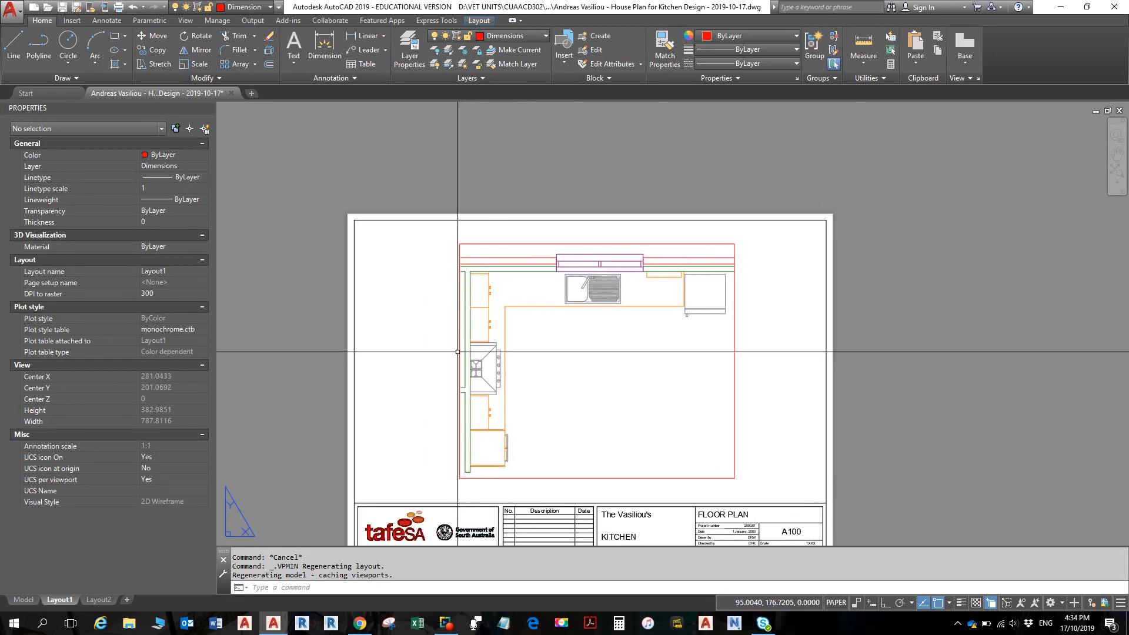
left_click(456, 244)
left_click(460, 243)
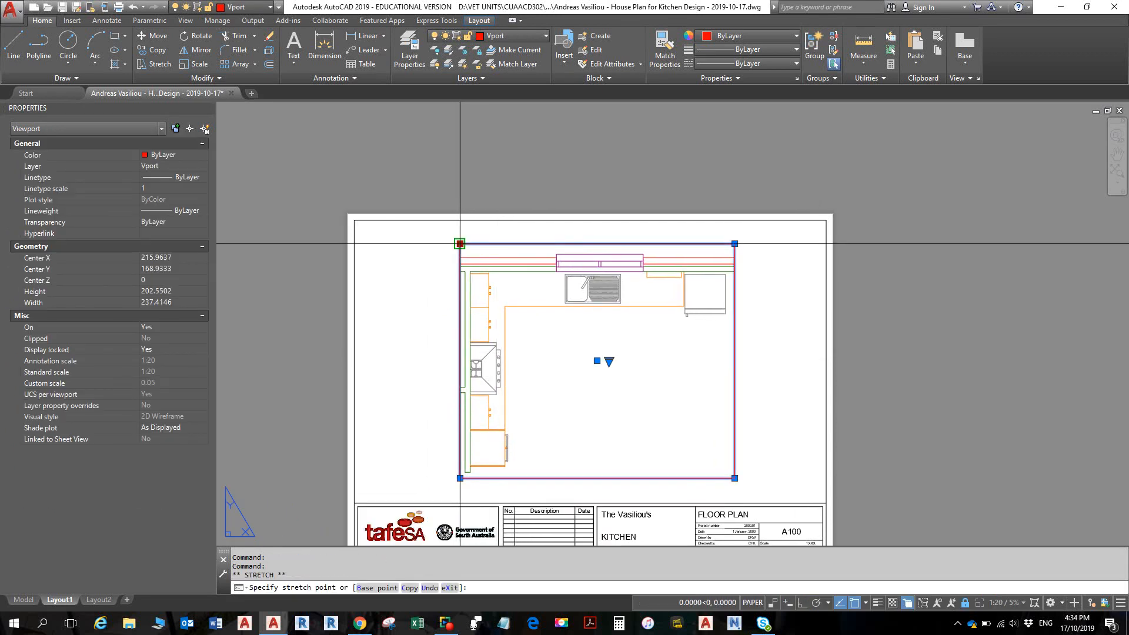
left_click(426, 240)
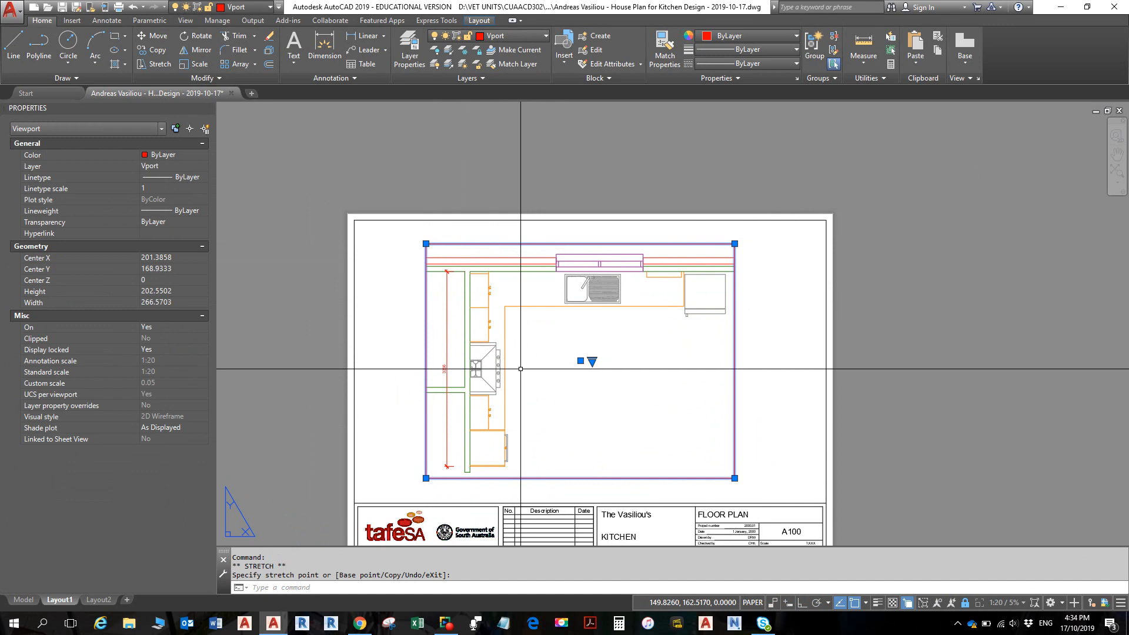
Check the dimension layout in the reference kitchen floor plan PDF in Chrome, then return to AutoCAD and undo the viewport stretch
left_click(360, 623)
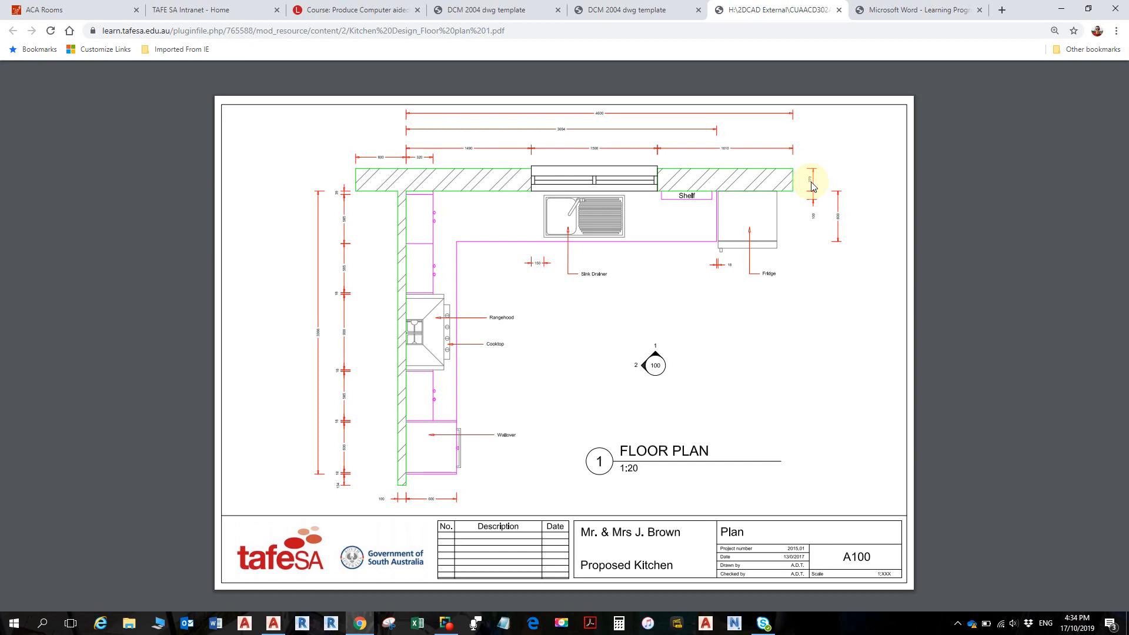
left_click(273, 624)
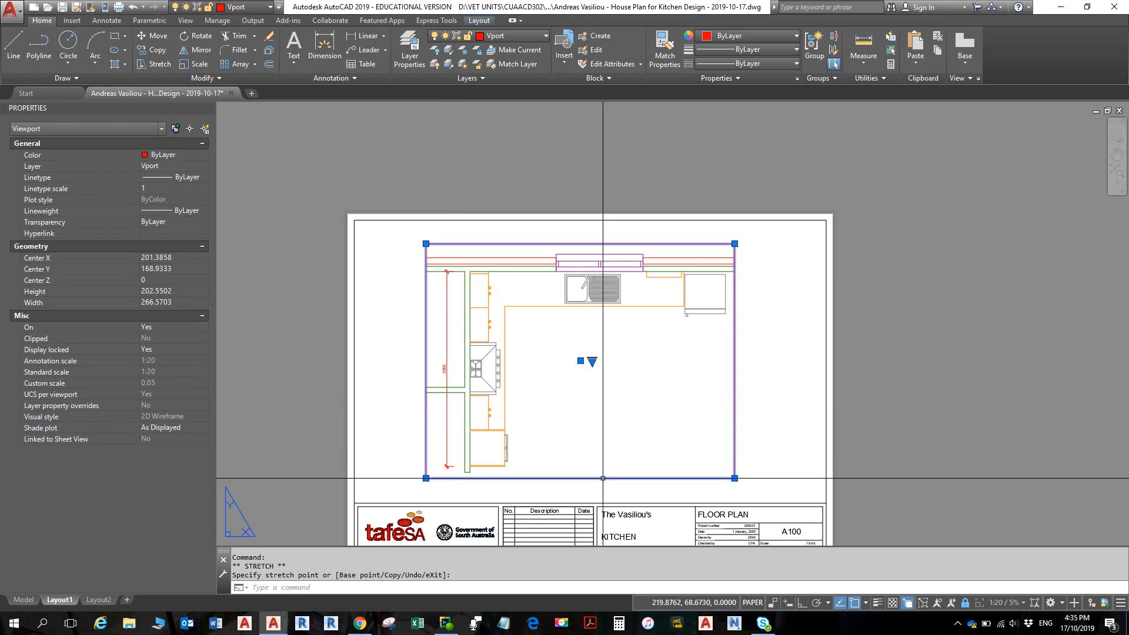
key("ctrl+z")
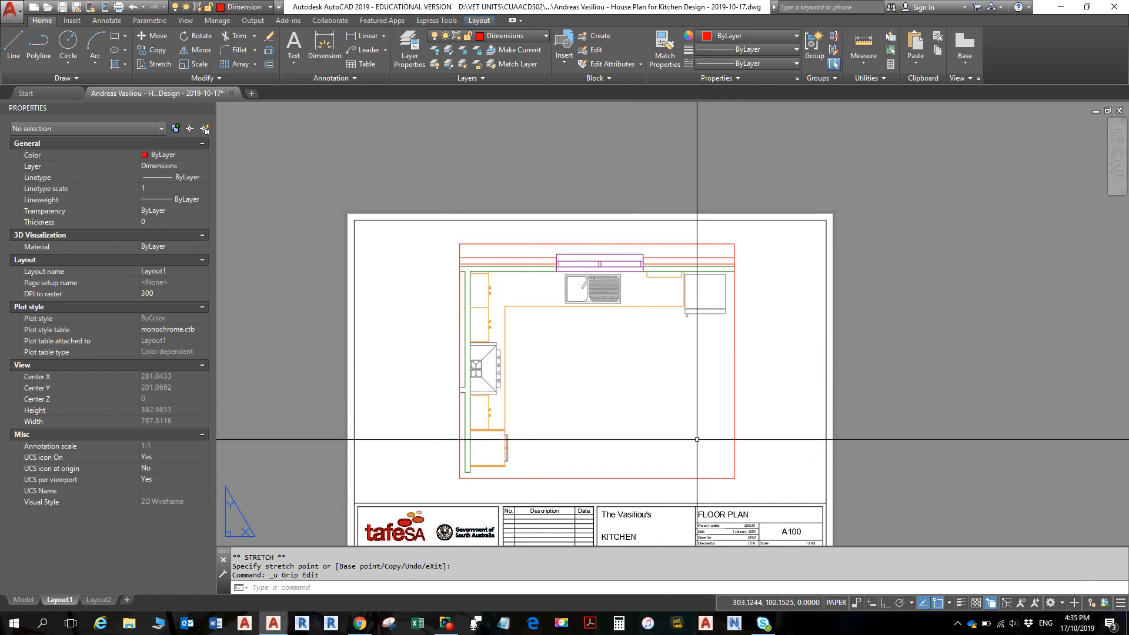
Compare the maximised kitchen viewport with the house plan in model space, ending with the Layout1 viewport maximised again
double_click(669, 476)
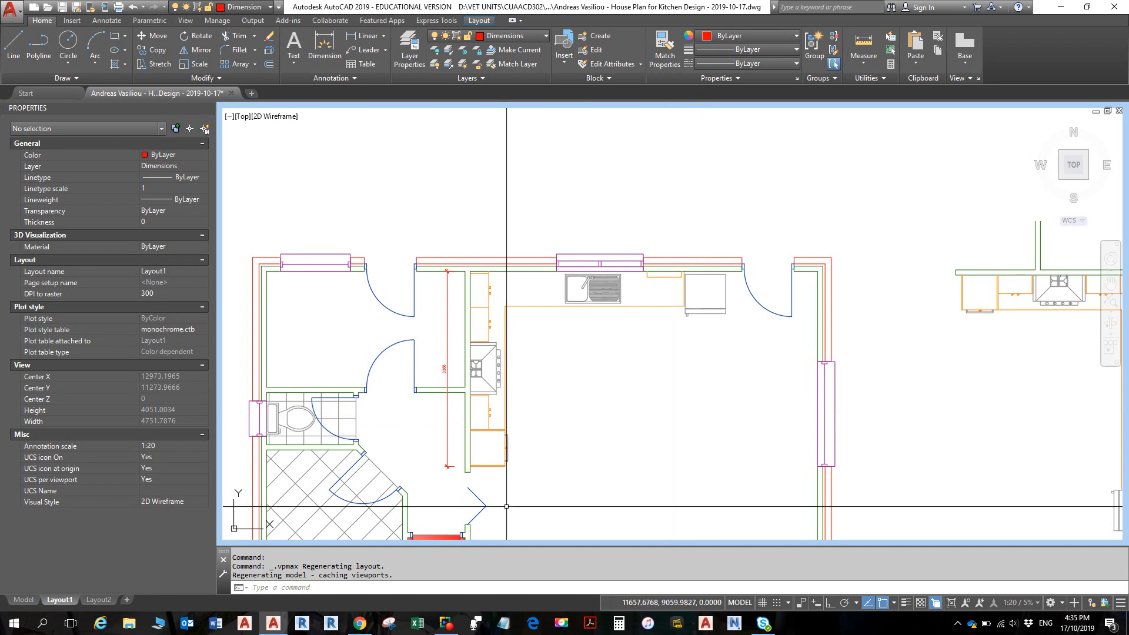
left_click(31, 600)
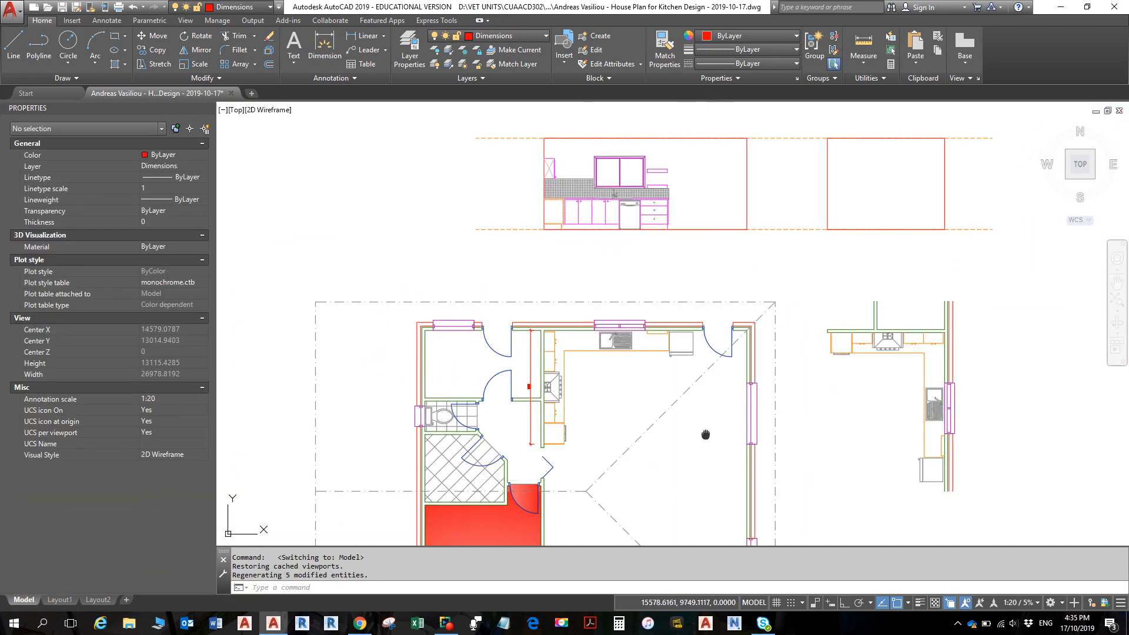
middle_click_drag(705, 429, 725, 317)
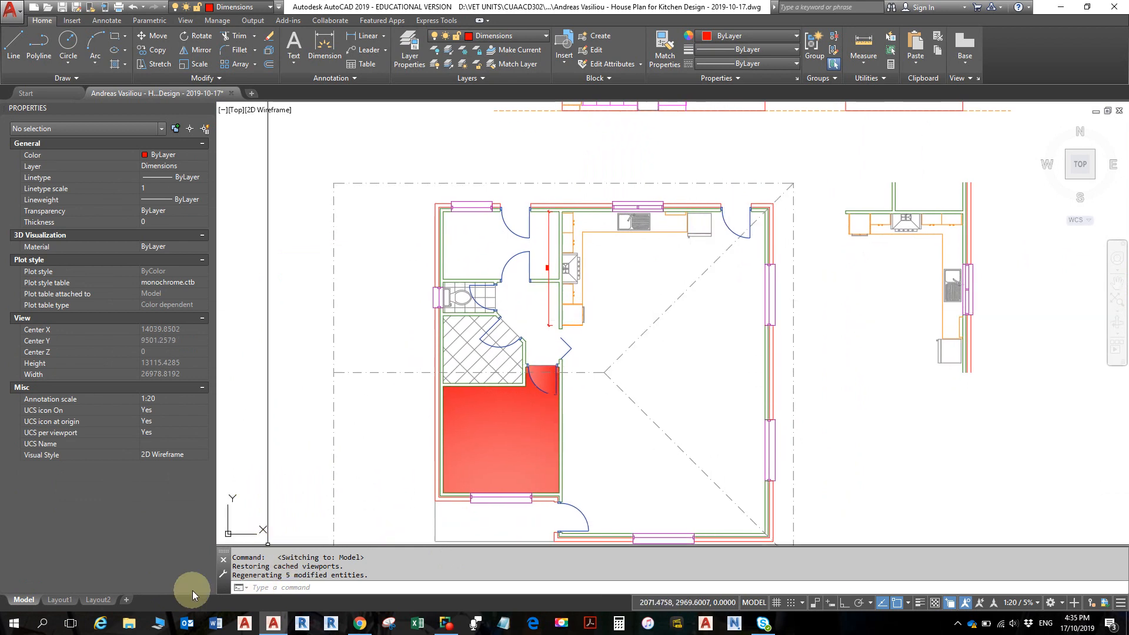
left_click(59, 600)
double_click(781, 386)
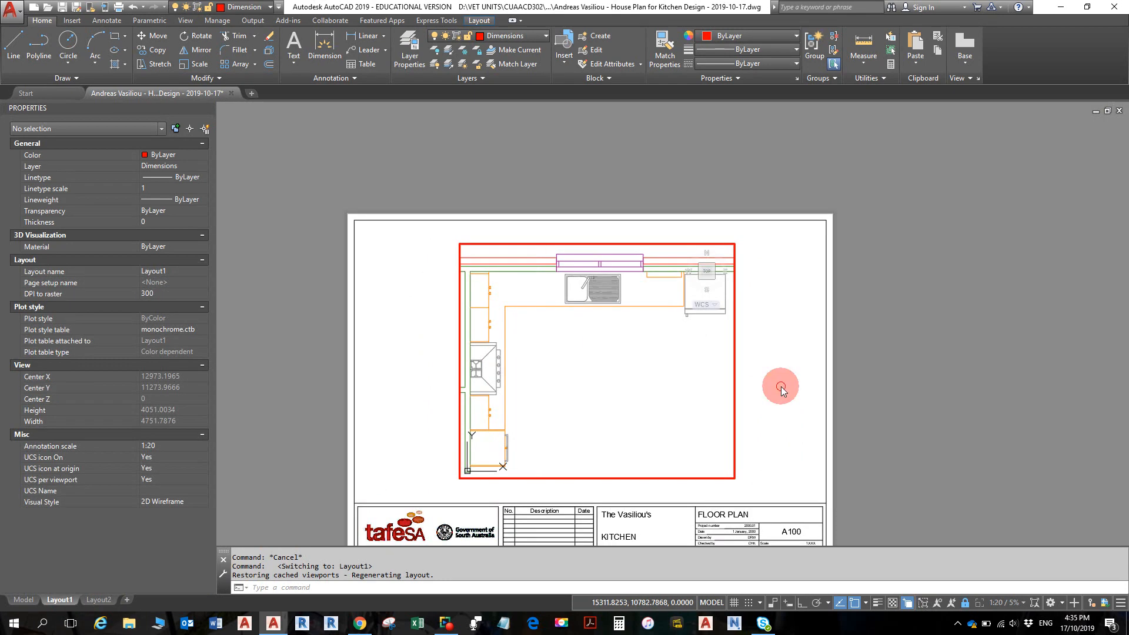
double_click(735, 391)
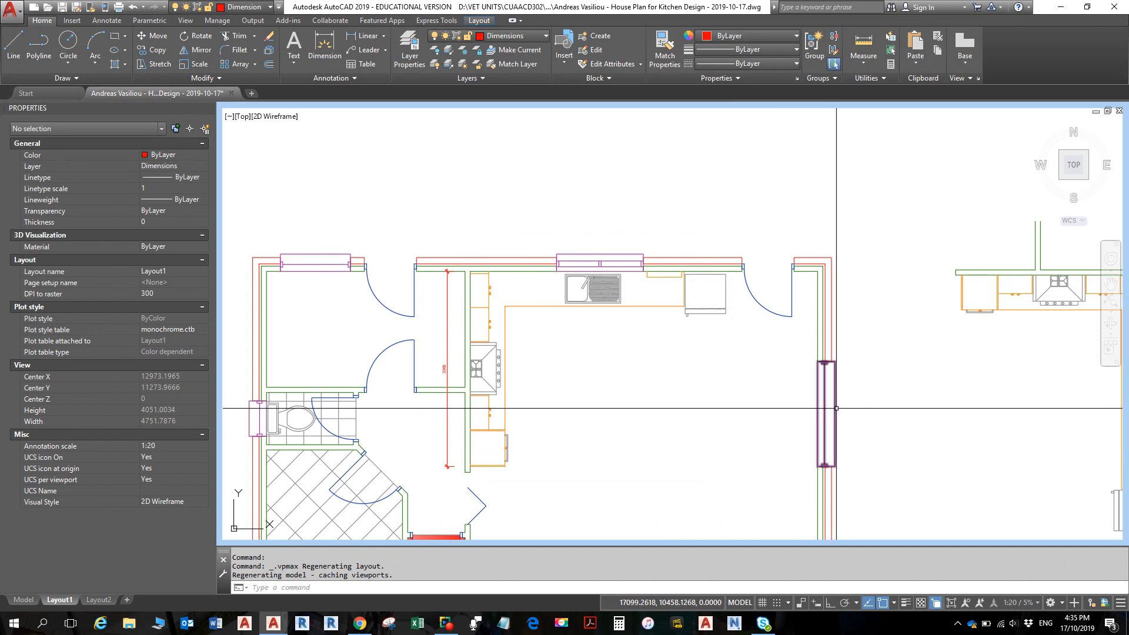
Erase the vertical dimension beside the cooktop wall's cabinet run
mouse_move(836, 408)
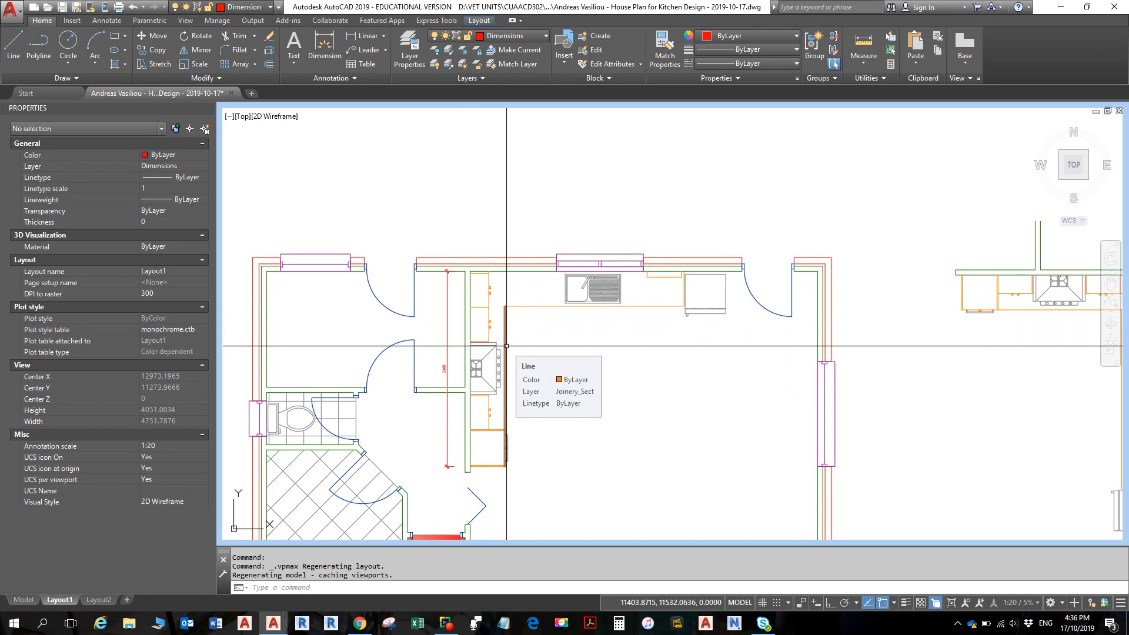
left_click(447, 315)
key("Delete")
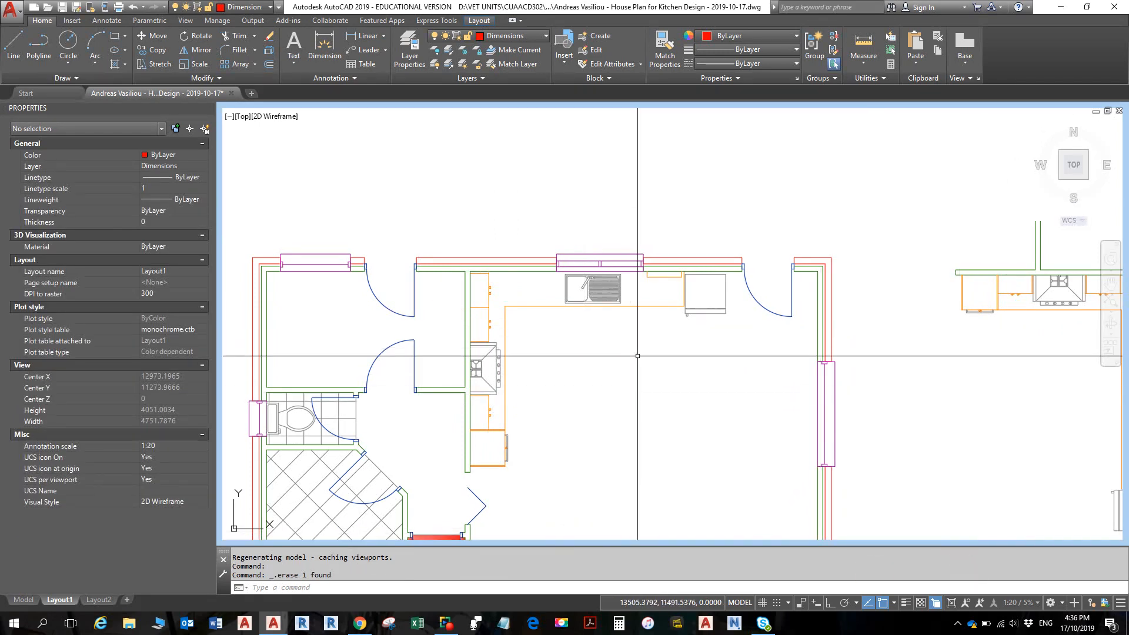
Restore the kitchen viewport to the Layout1 sheet and maximise it again to compare the two views
left_click(870, 601)
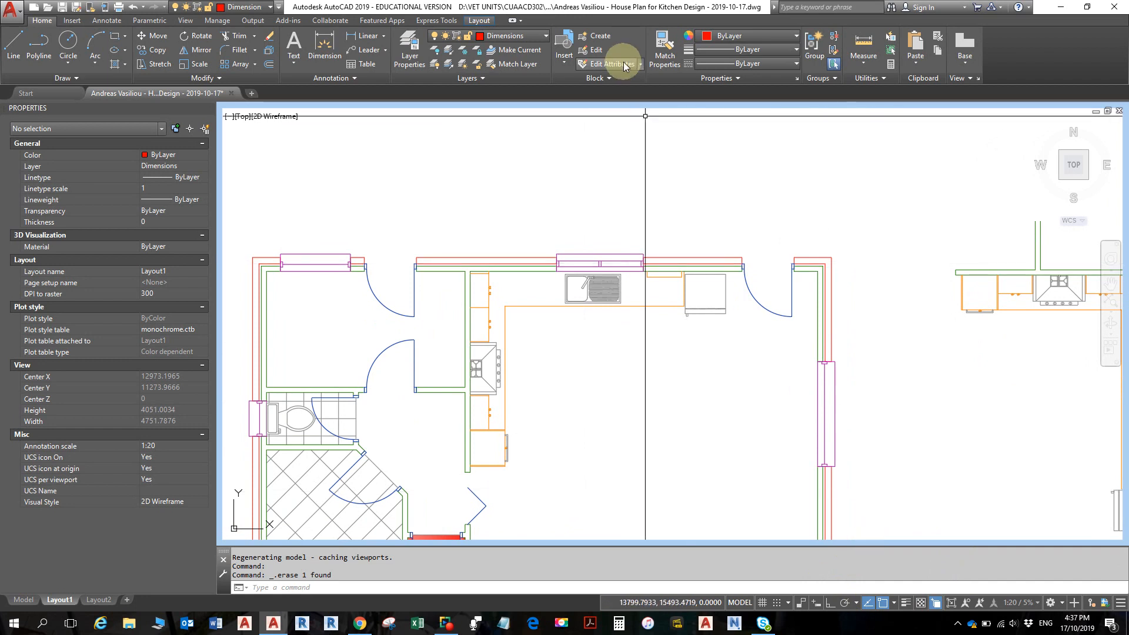
double_click(618, 104)
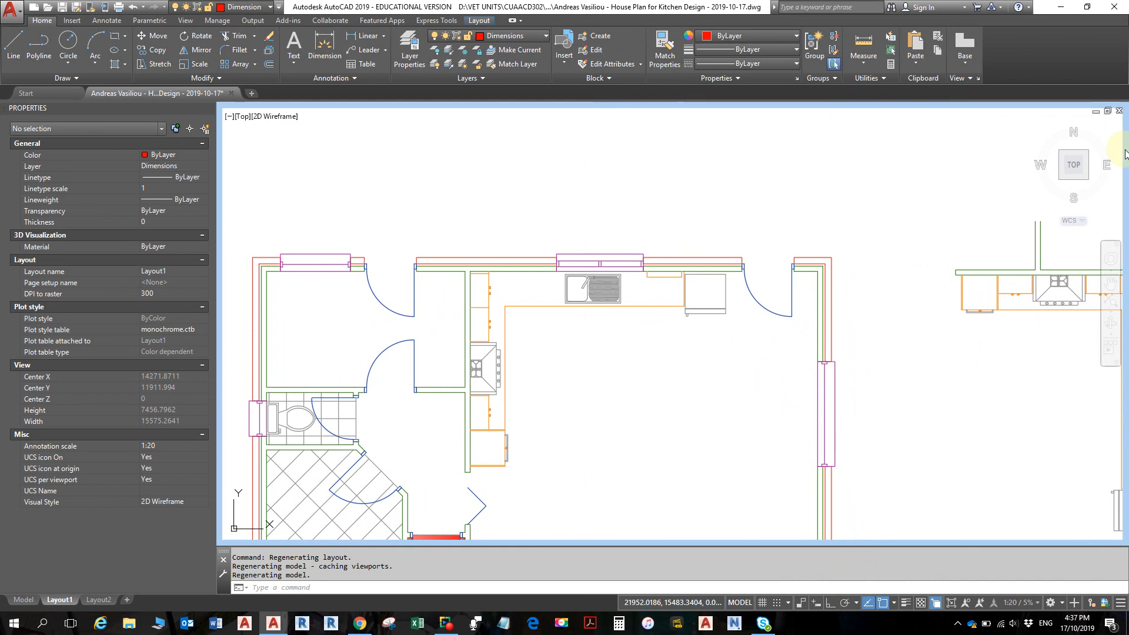
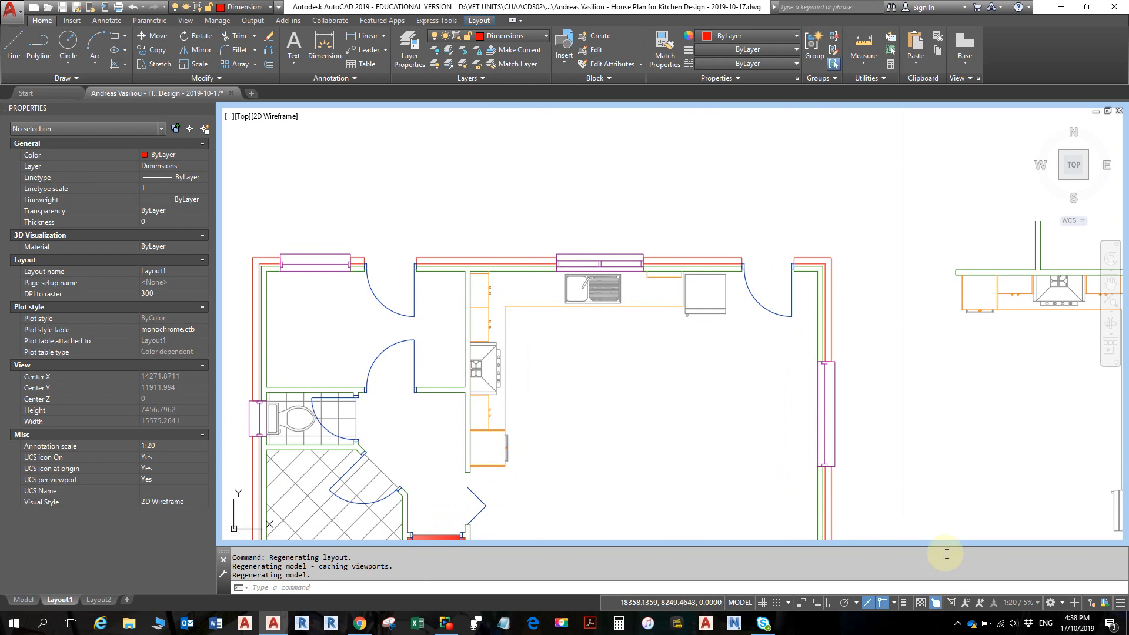
left_click(953, 605)
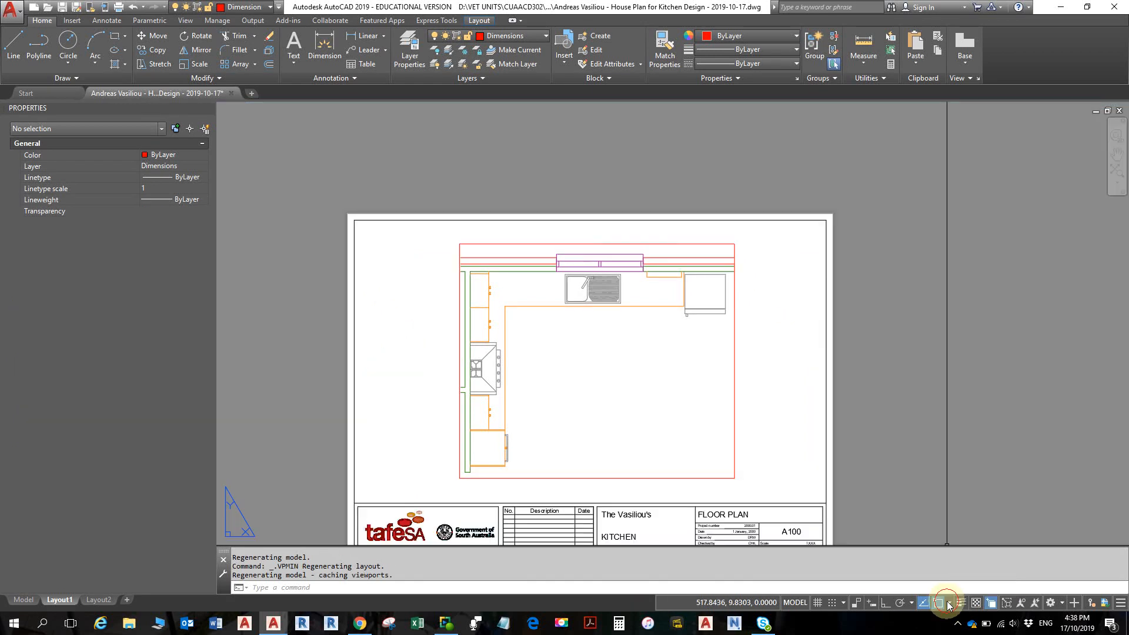
double_click(734, 417)
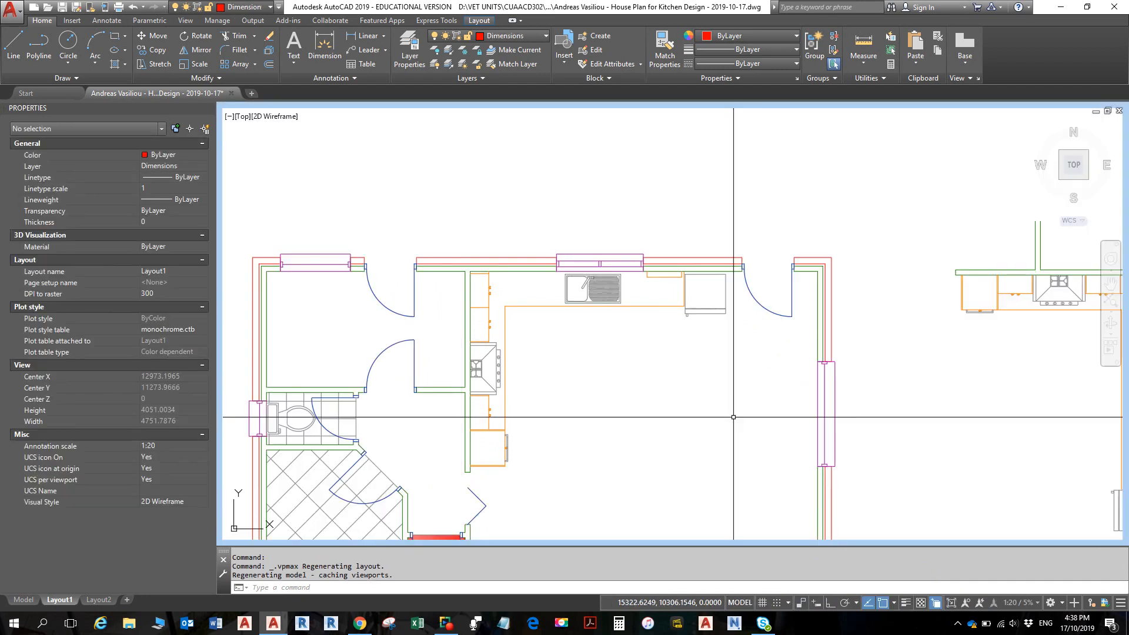
Alternate between model space and Layout1 to compare the full house plan with the kitchen viewport, ending on Layout1
left_click(28, 598)
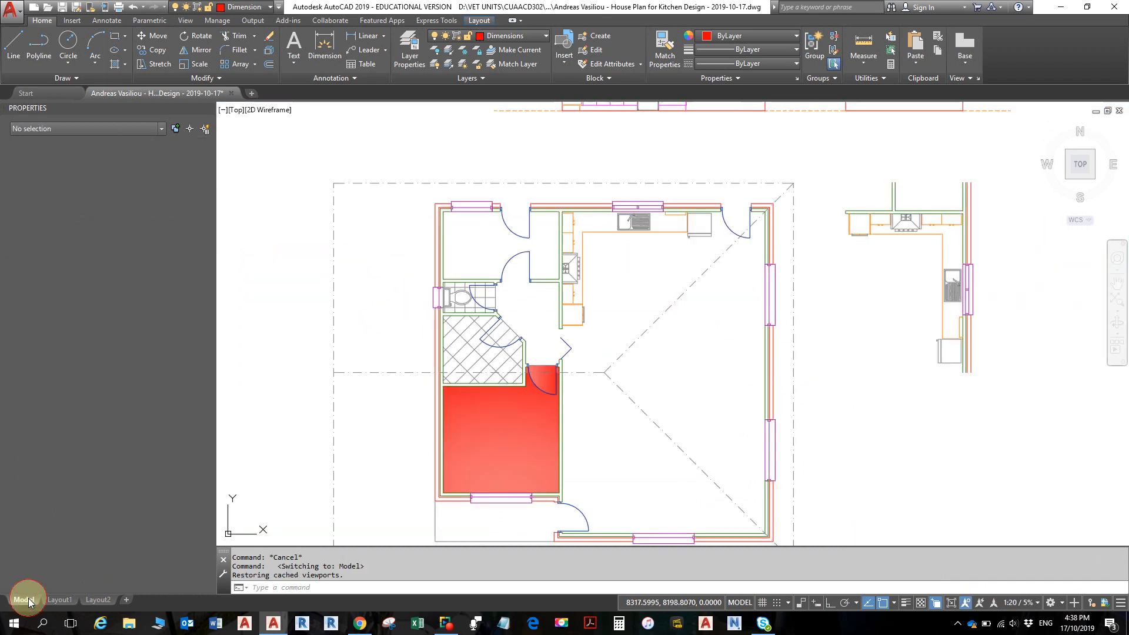
left_click(57, 599)
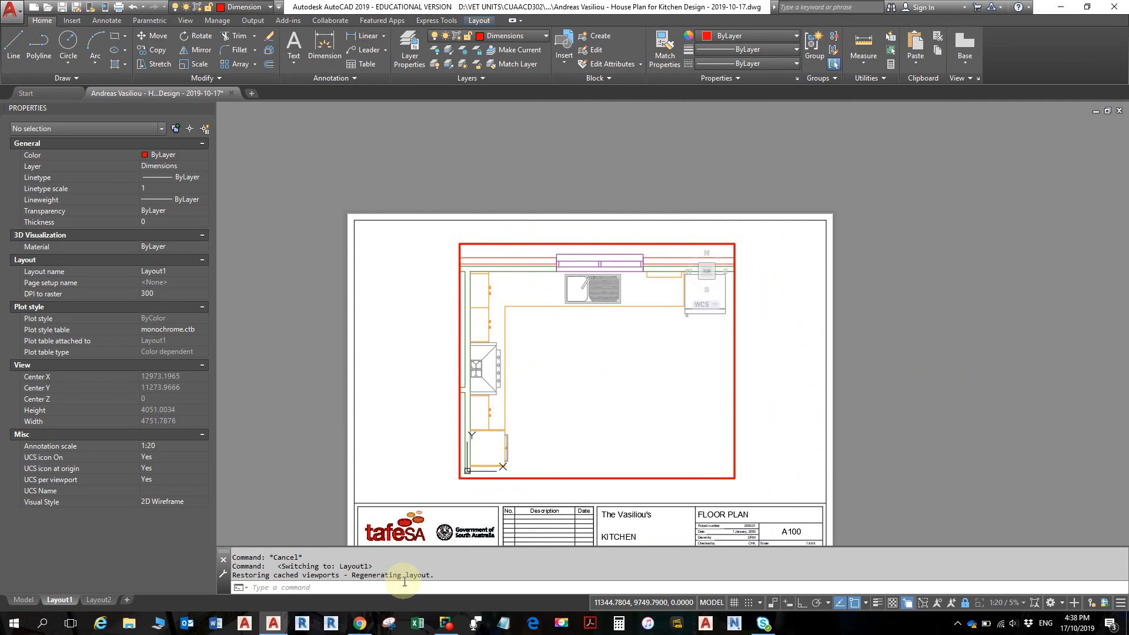
left_click(22, 599)
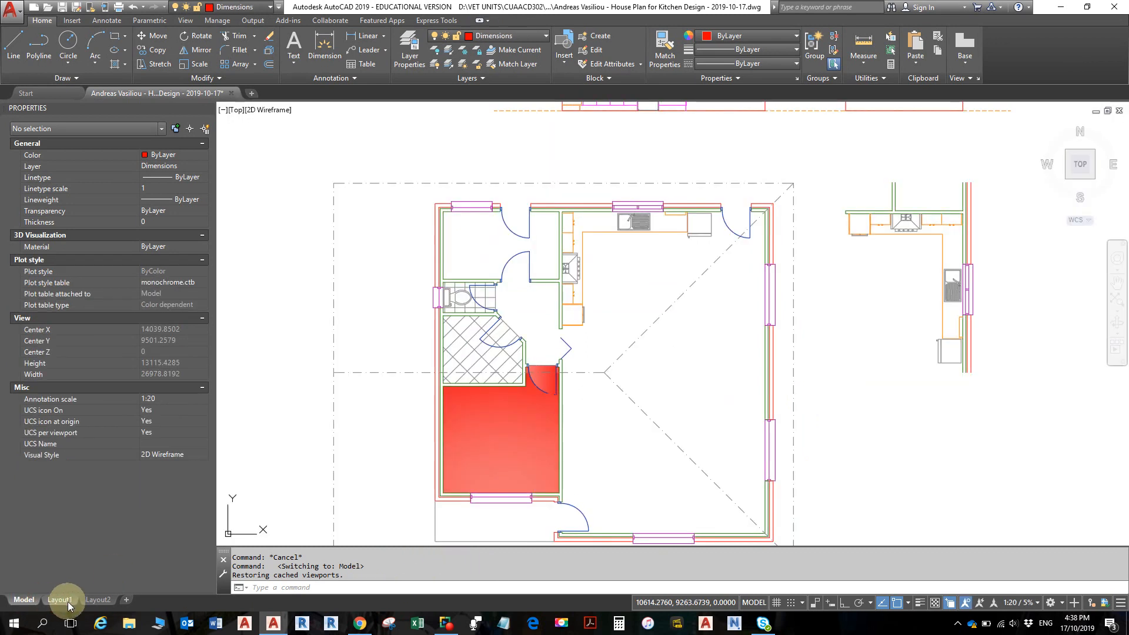
left_click(66, 600)
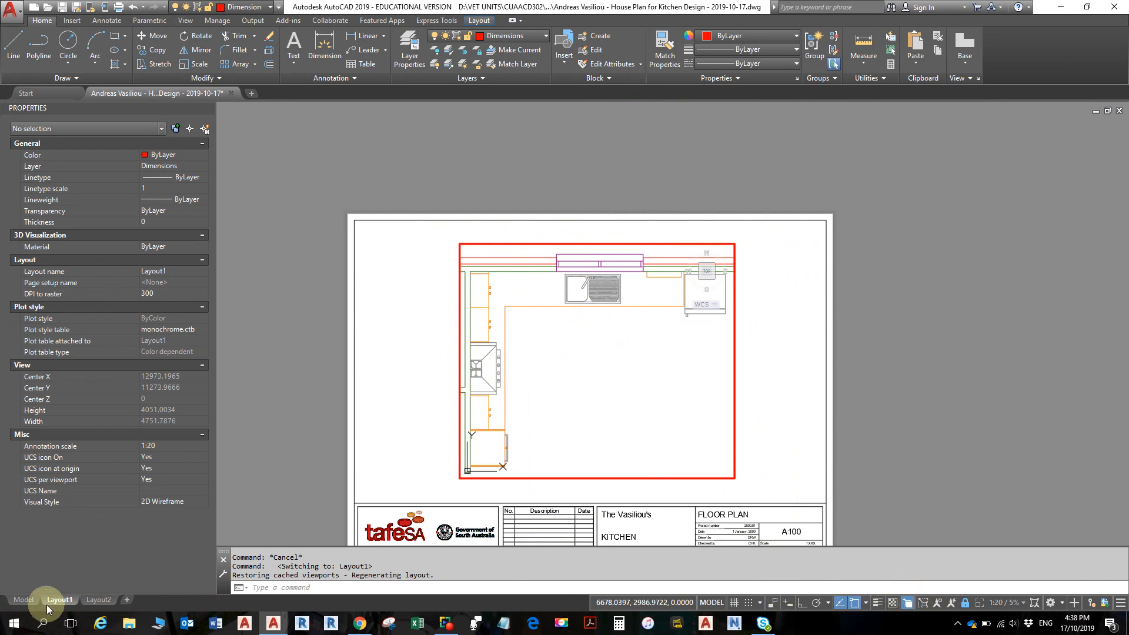
Switch Layout1 from the viewport to paper space, and check the dimensions on the reference kitchen floor plan PDF in Chrome
left_click(23, 599)
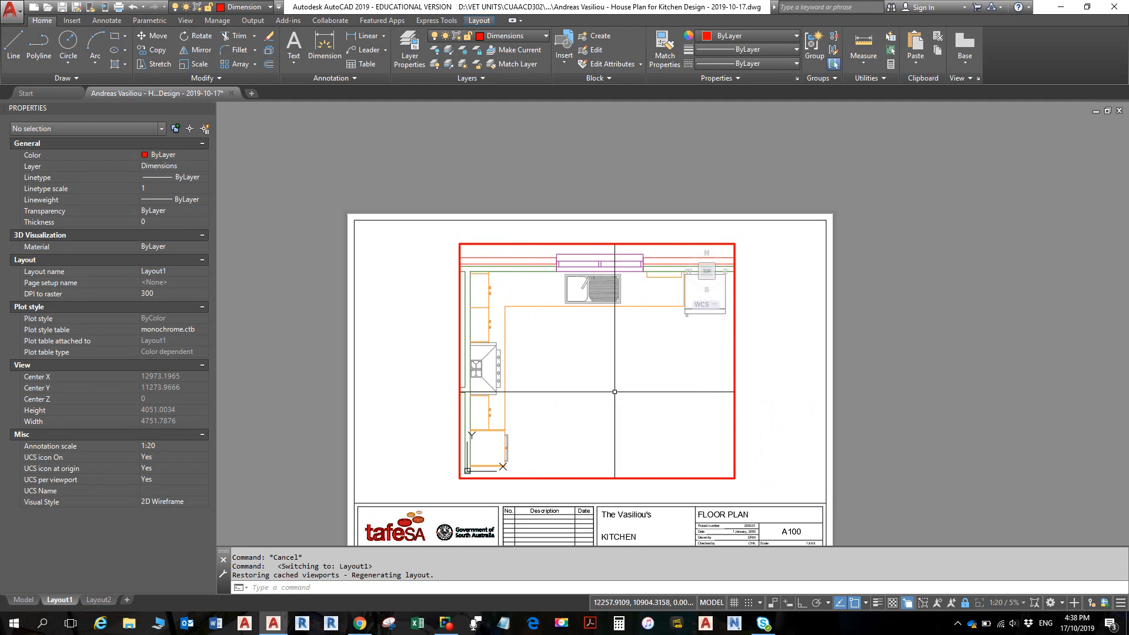
double_click(788, 381)
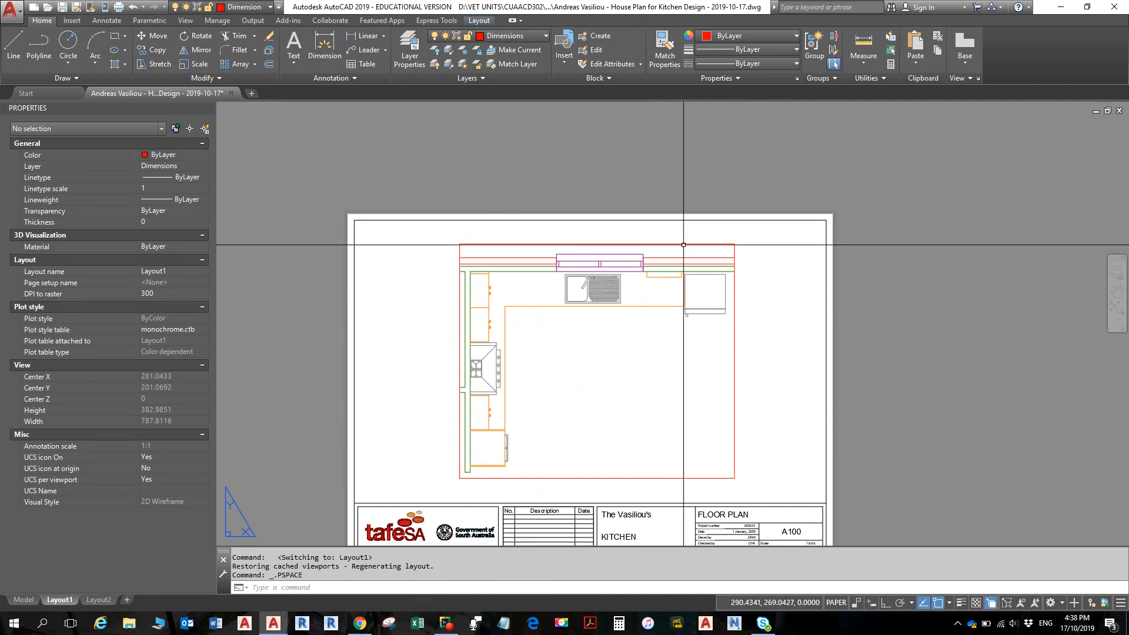
left_click(367, 620)
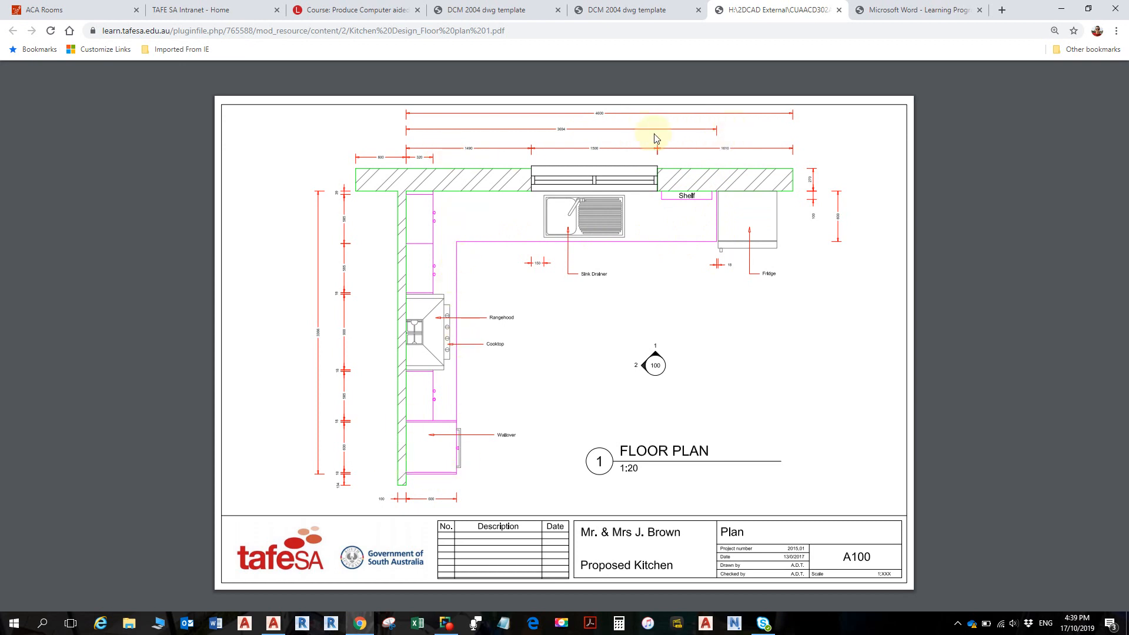
left_click(402, 168)
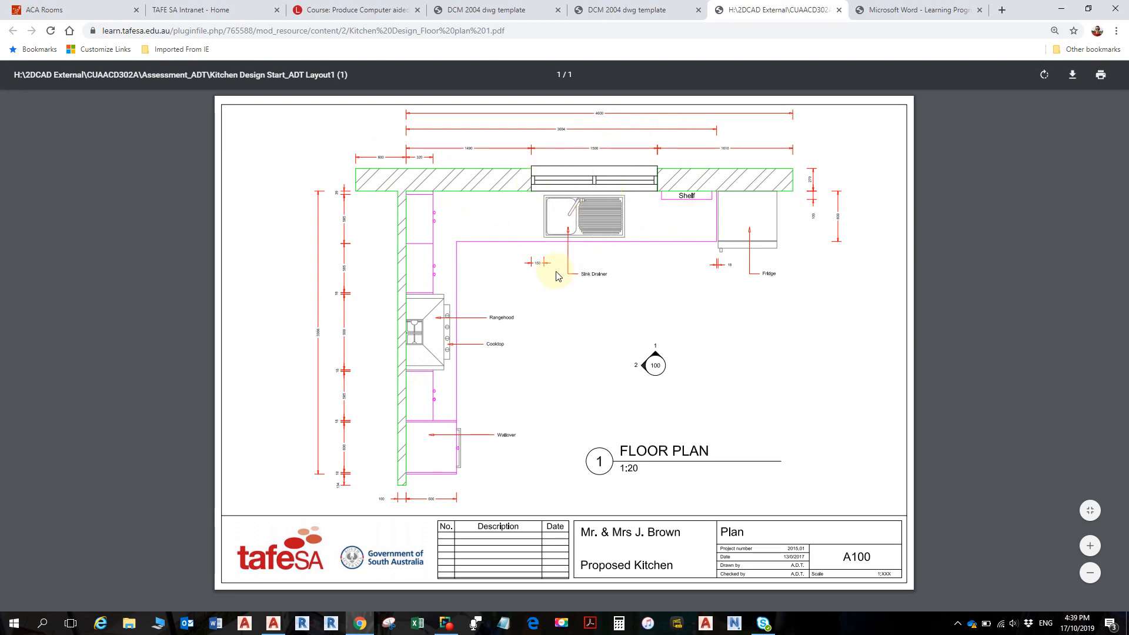
key("alt+Tab")
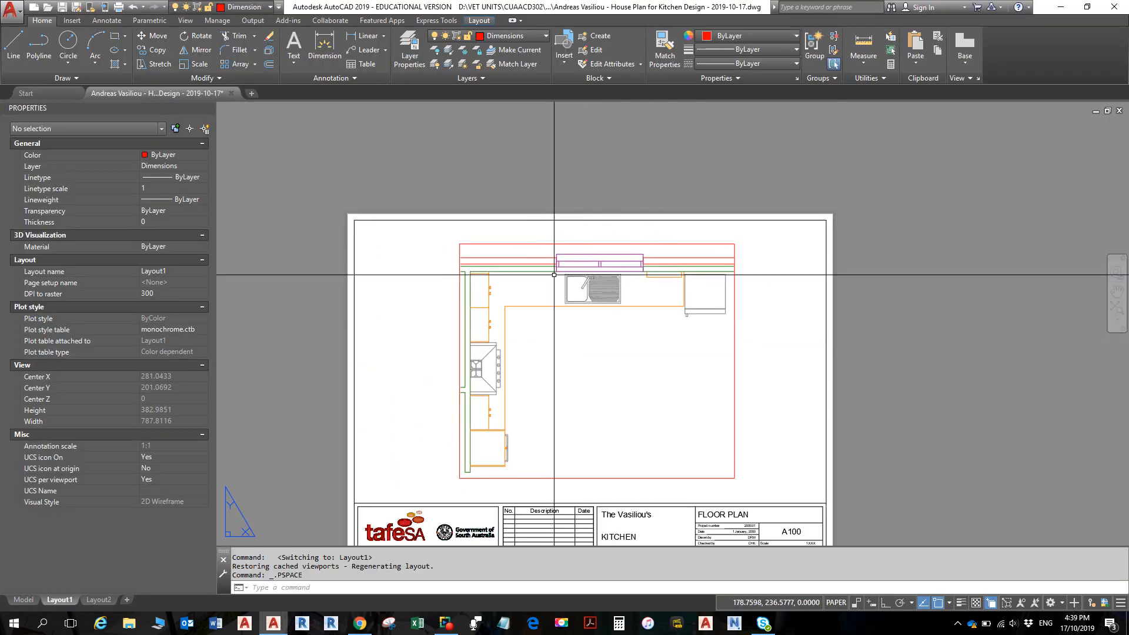
Change the Vport layer's colour to index colour 9
middle_click_drag(554, 272, 557, 311)
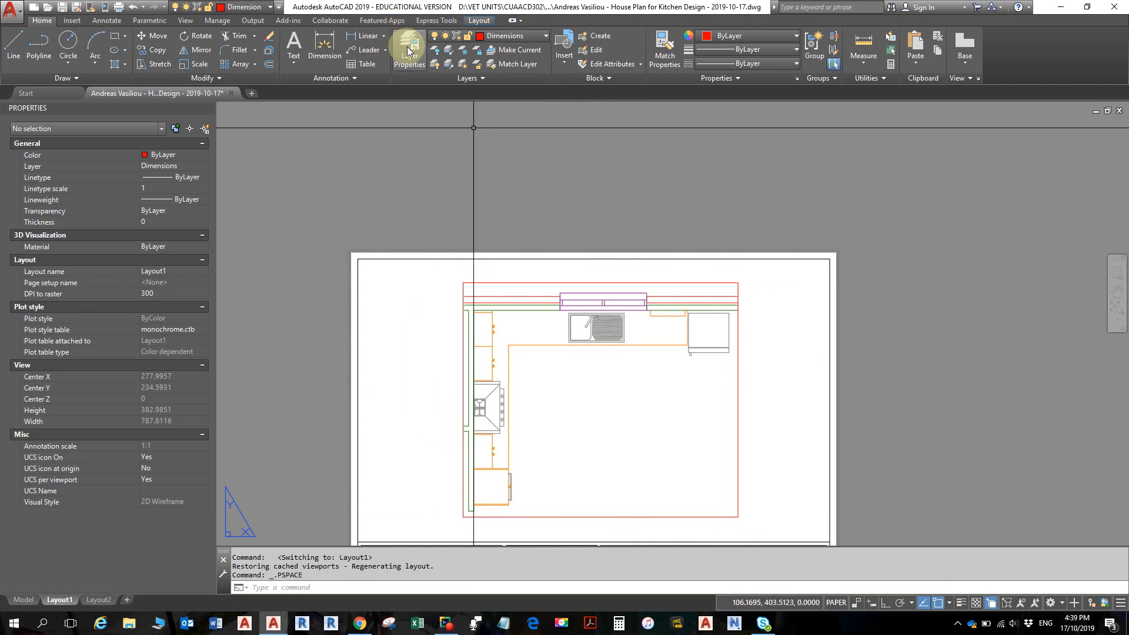
left_click(520, 35)
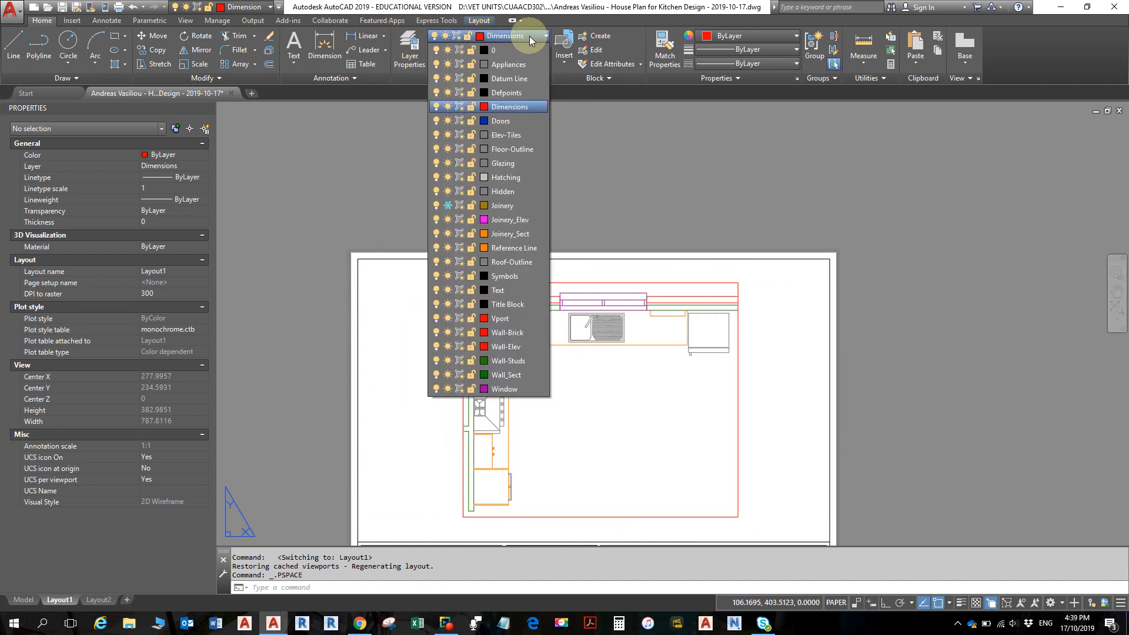
left_click(484, 319)
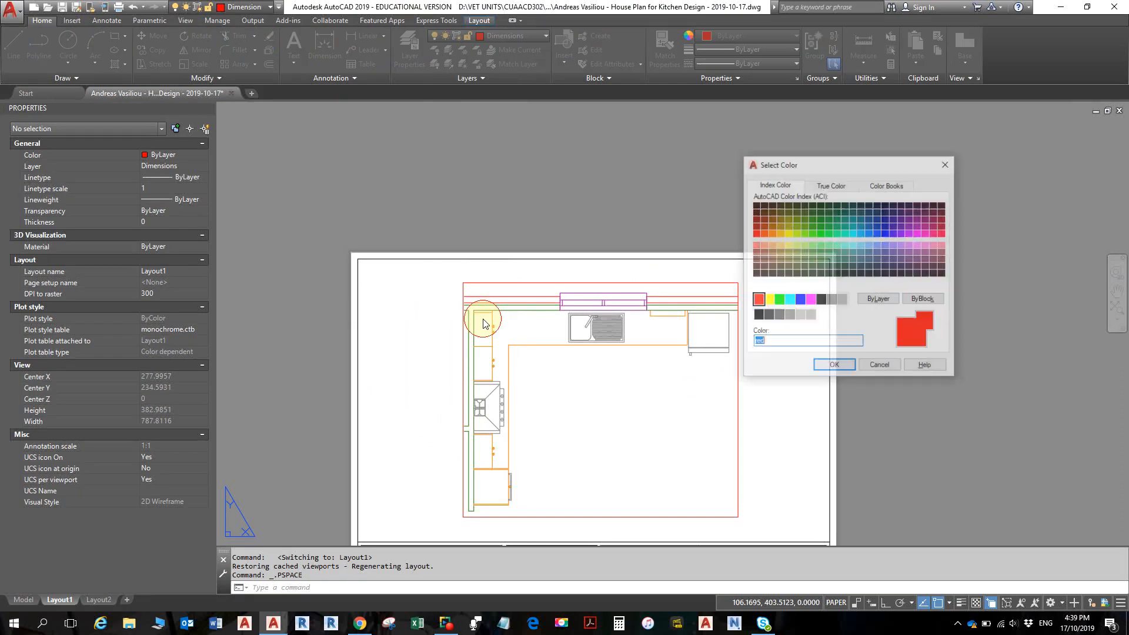
left_click(842, 302)
left_click(832, 366)
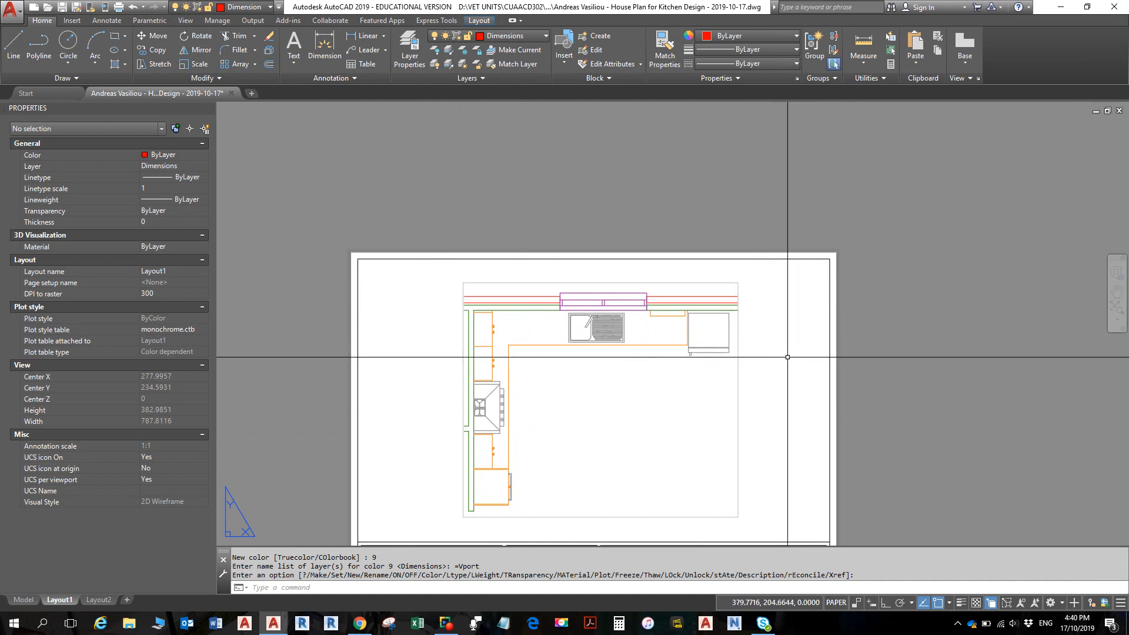
mouse_move(787, 357)
middle_mouse_down()
mouse_move(776, 270)
mouse_move(776, 348)
middle_mouse_up()
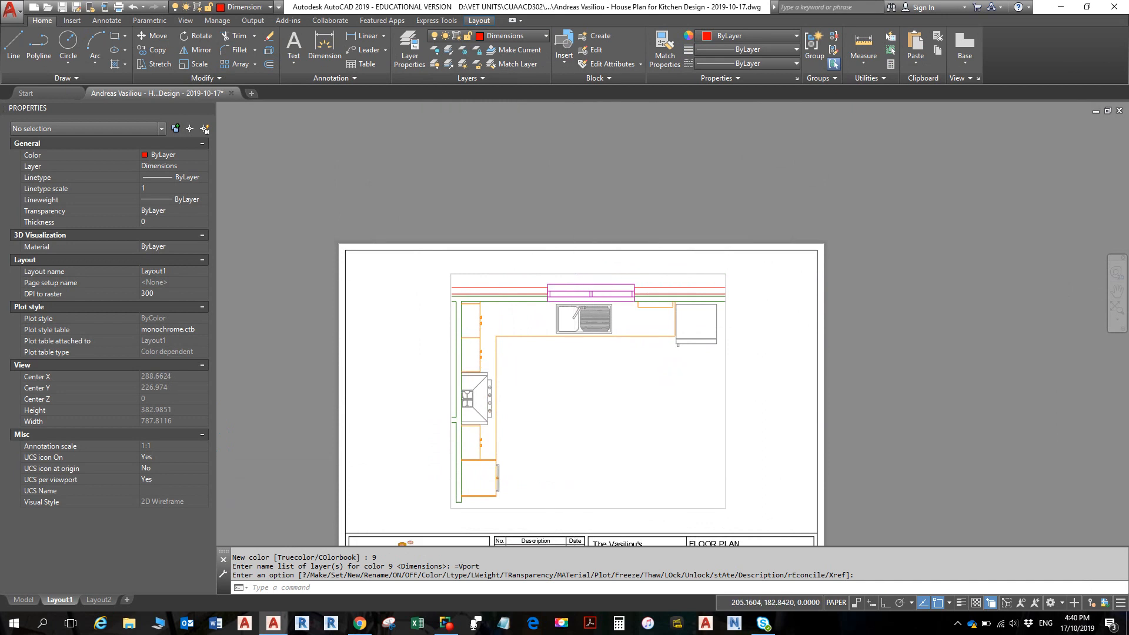
scroll(552, 293, "up", 2)
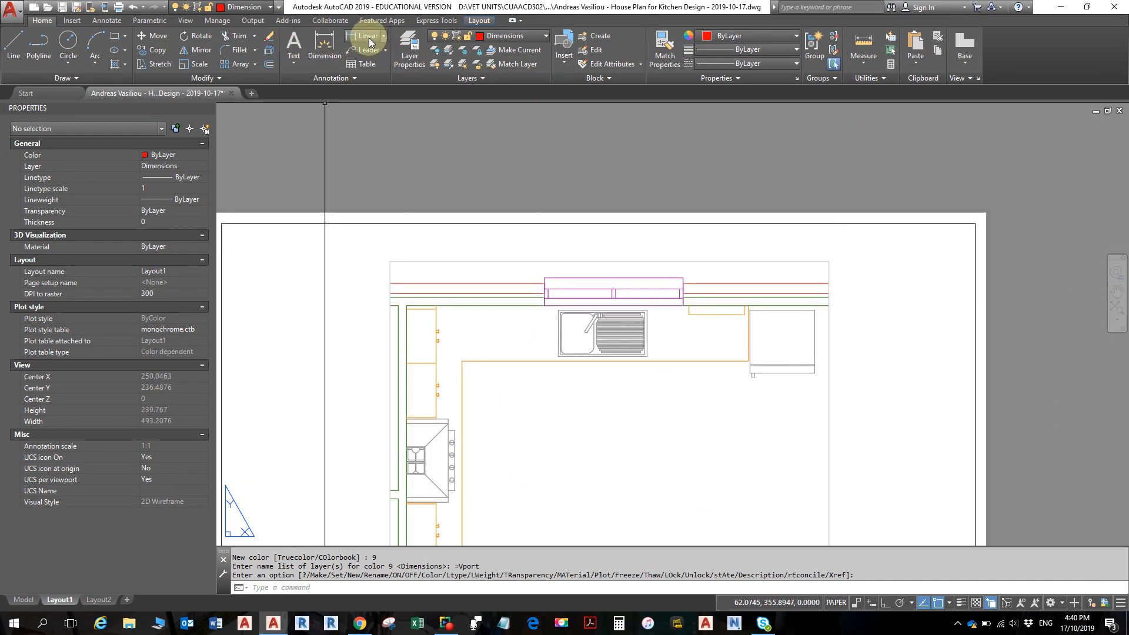
left_click(107, 21)
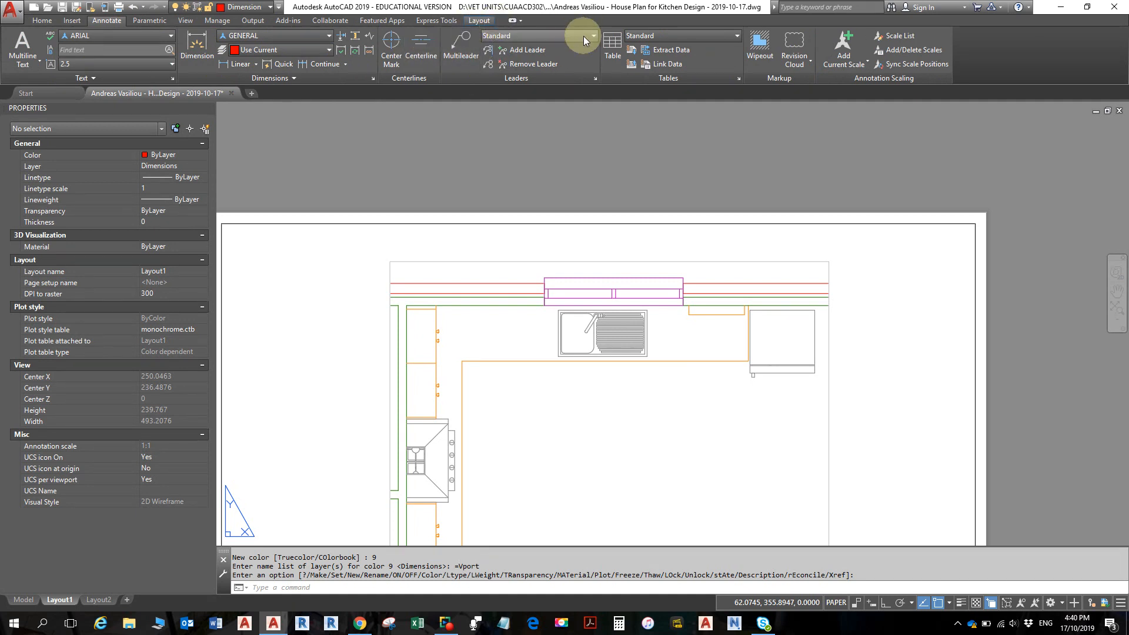
left_click(256, 64)
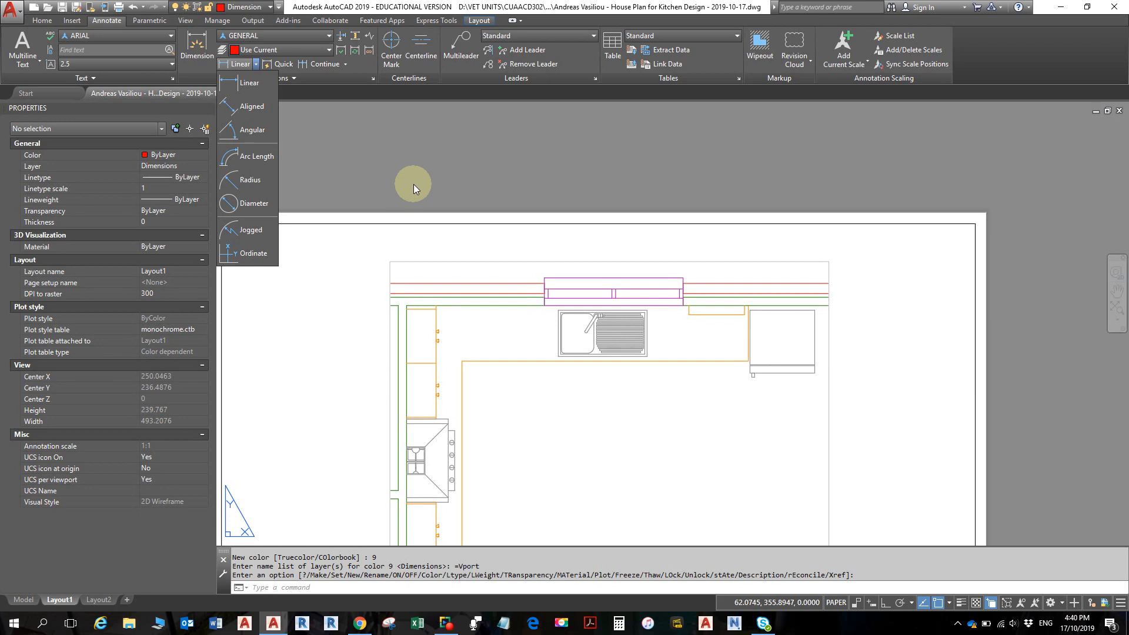
left_click(249, 82)
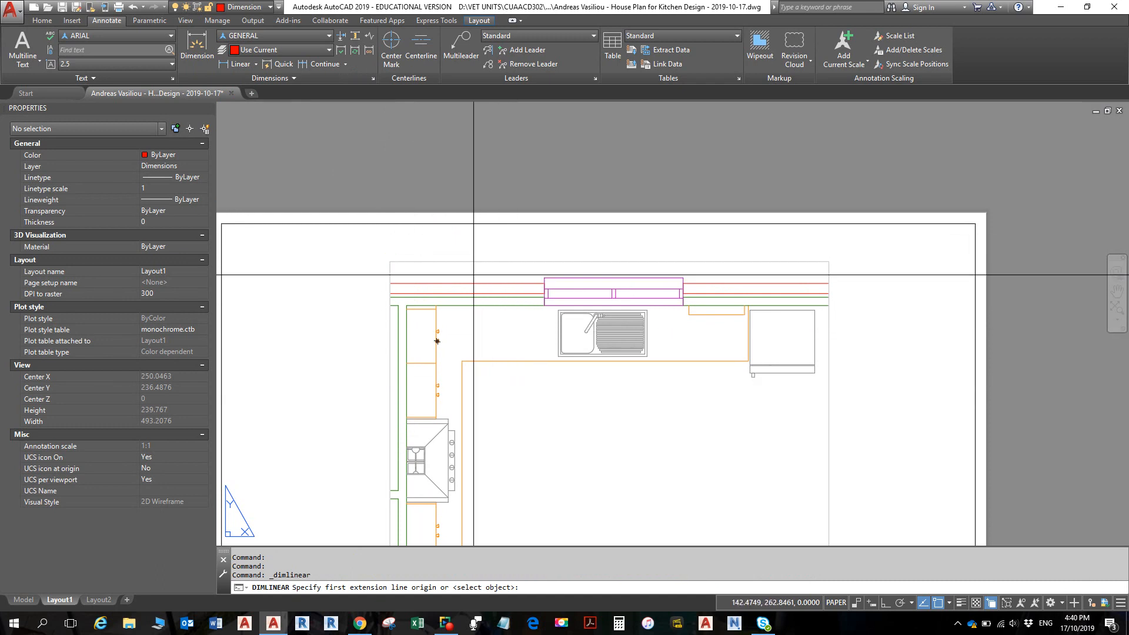
key("alt+Tab")
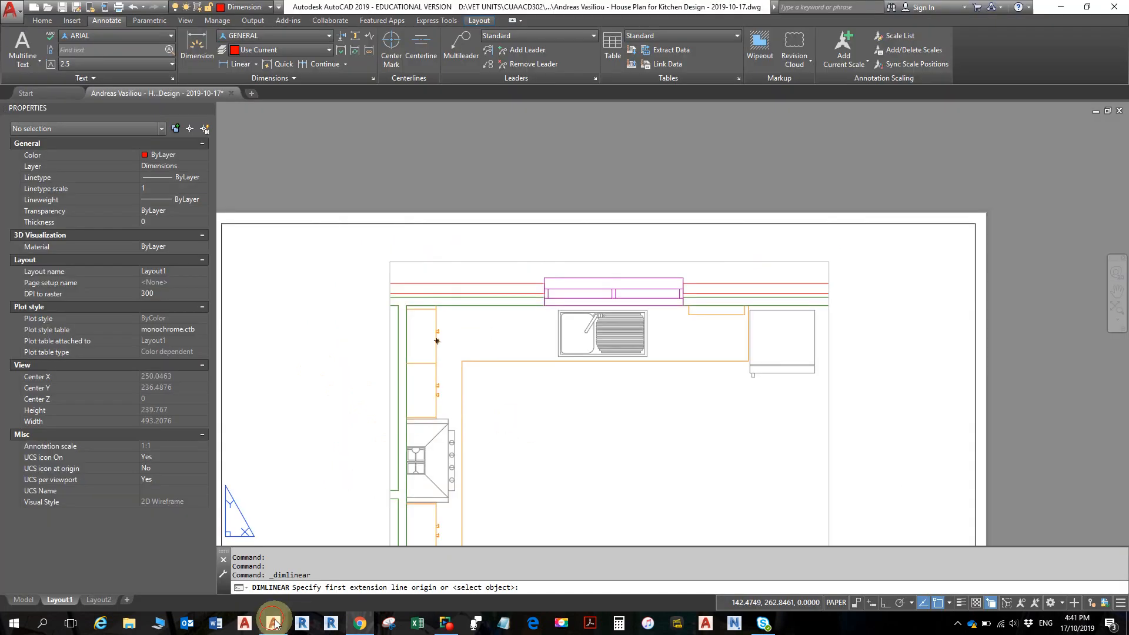
left_click(273, 624)
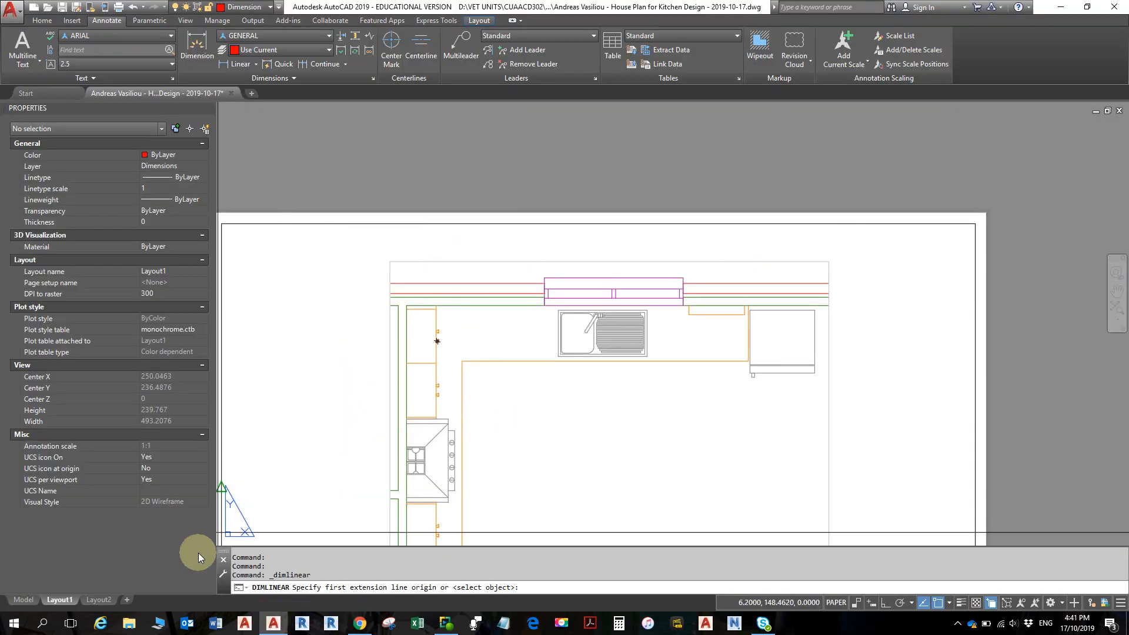
left_click(27, 599)
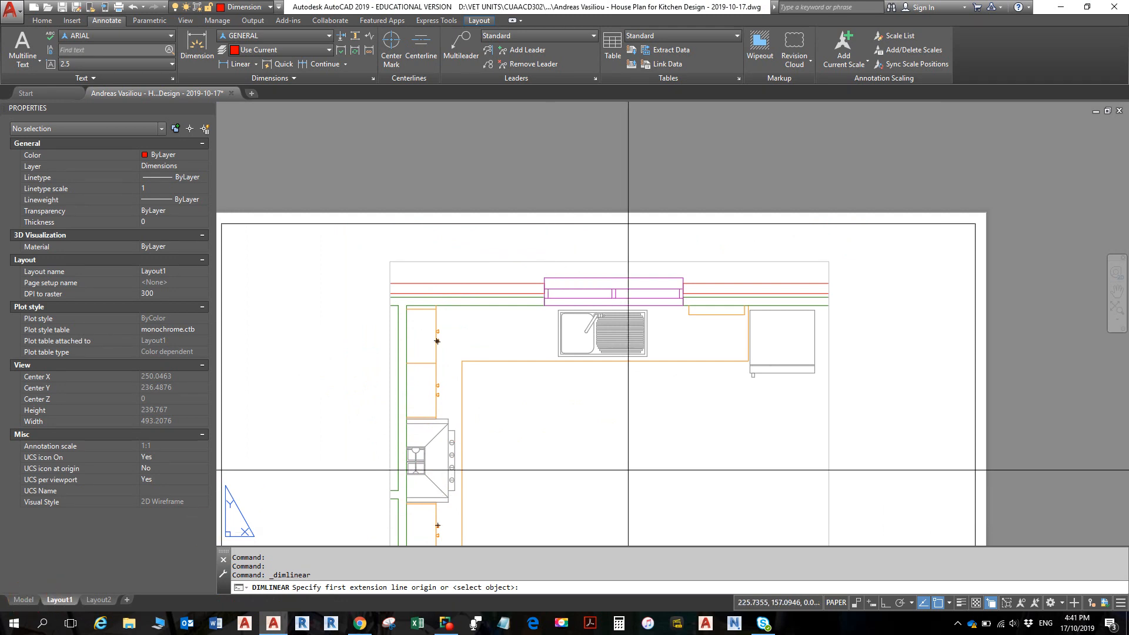
key("Escape")
key("Escape")
key("Escape")
Examine the house plan and the separate rotated kitchen plan in model space, and return to Layout1
left_click(23, 600)
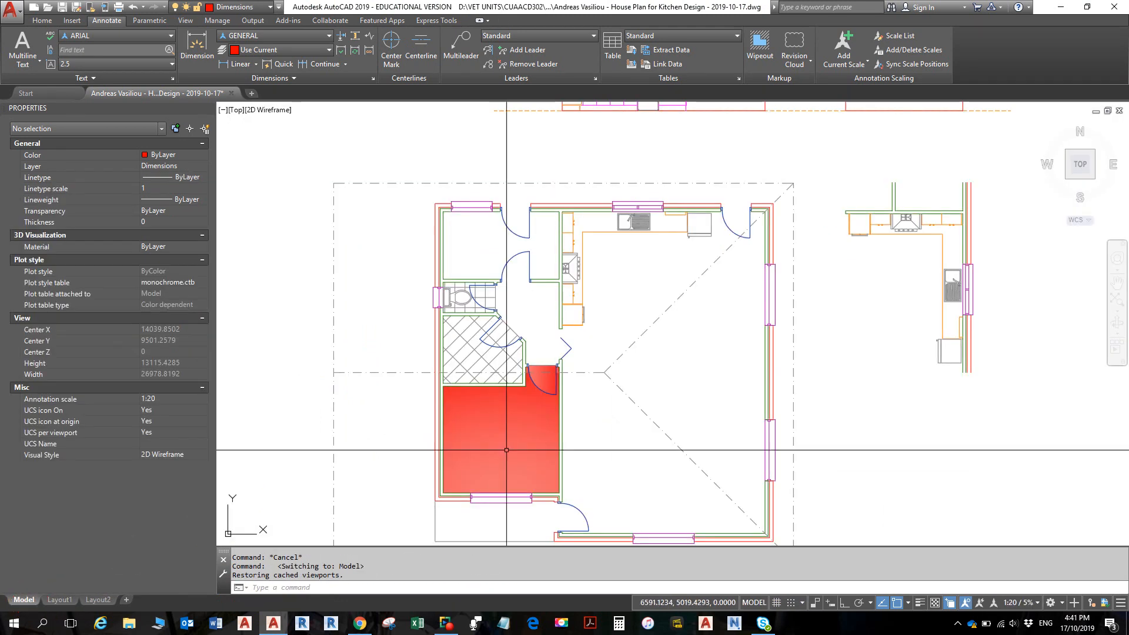
middle_click_drag(754, 300, 650, 327)
scroll(650, 328, "up", 3)
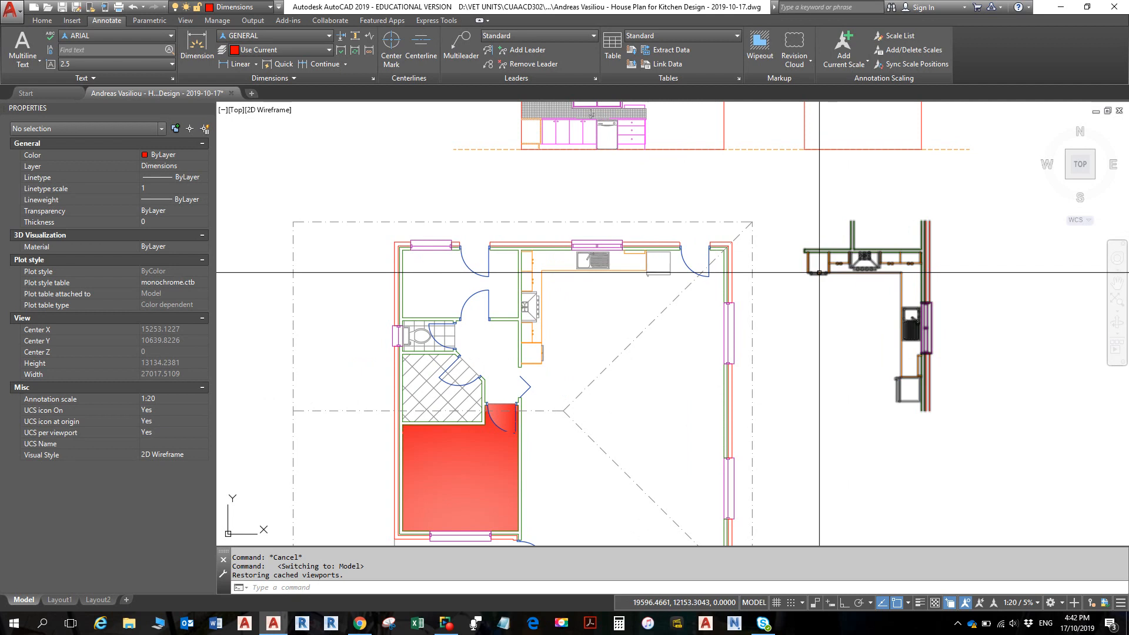
mouse_move(819, 273)
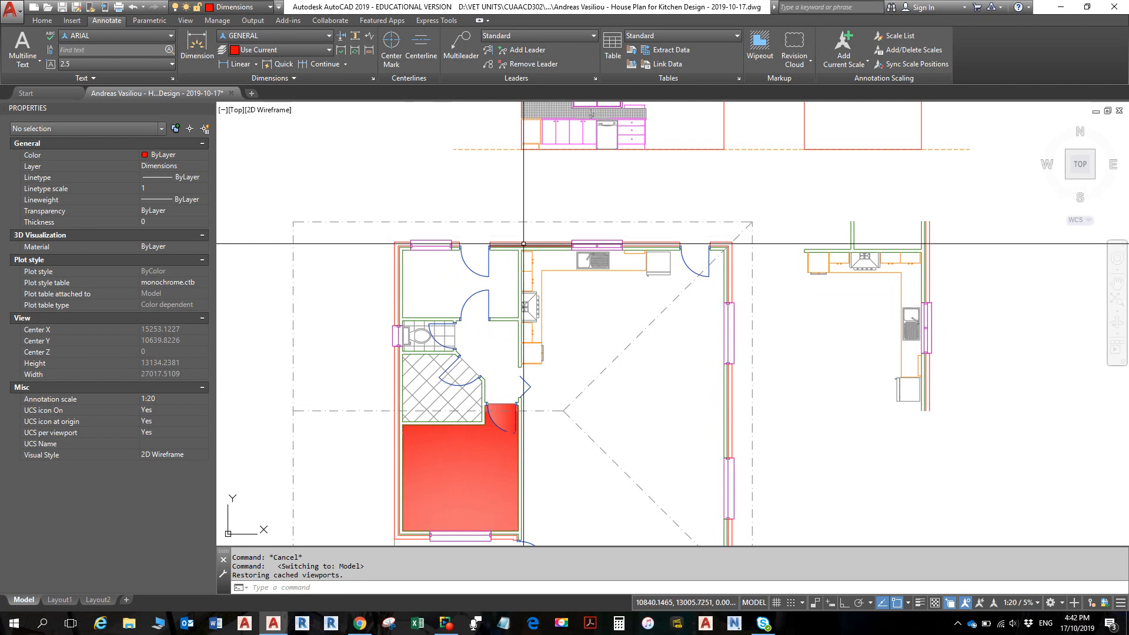
scroll(452, 191, "down", 2)
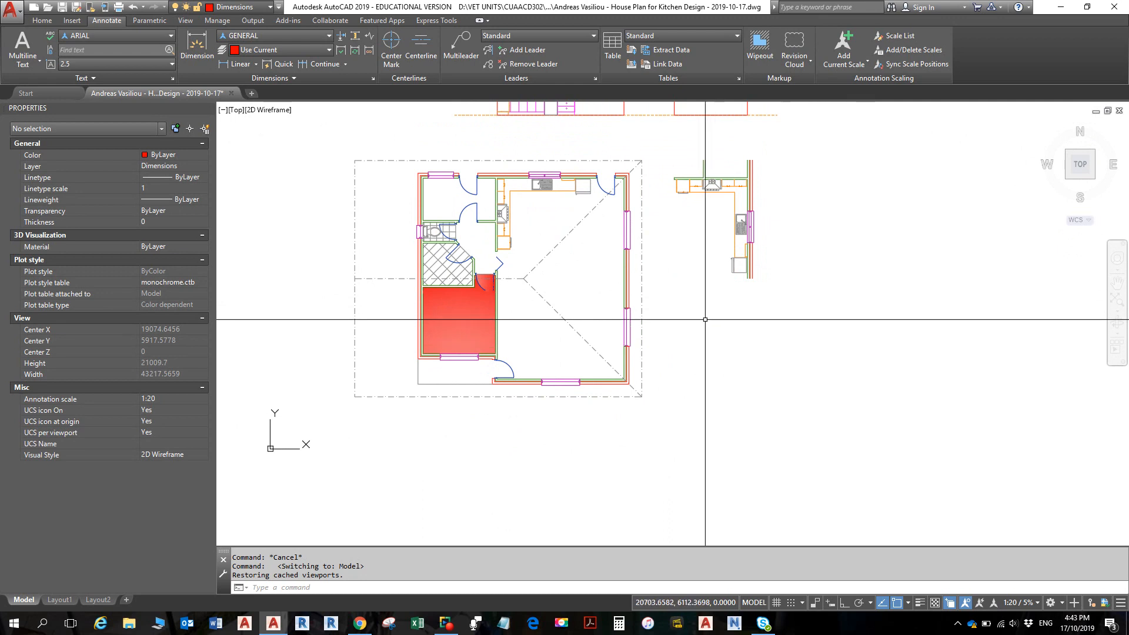
left_click(60, 600)
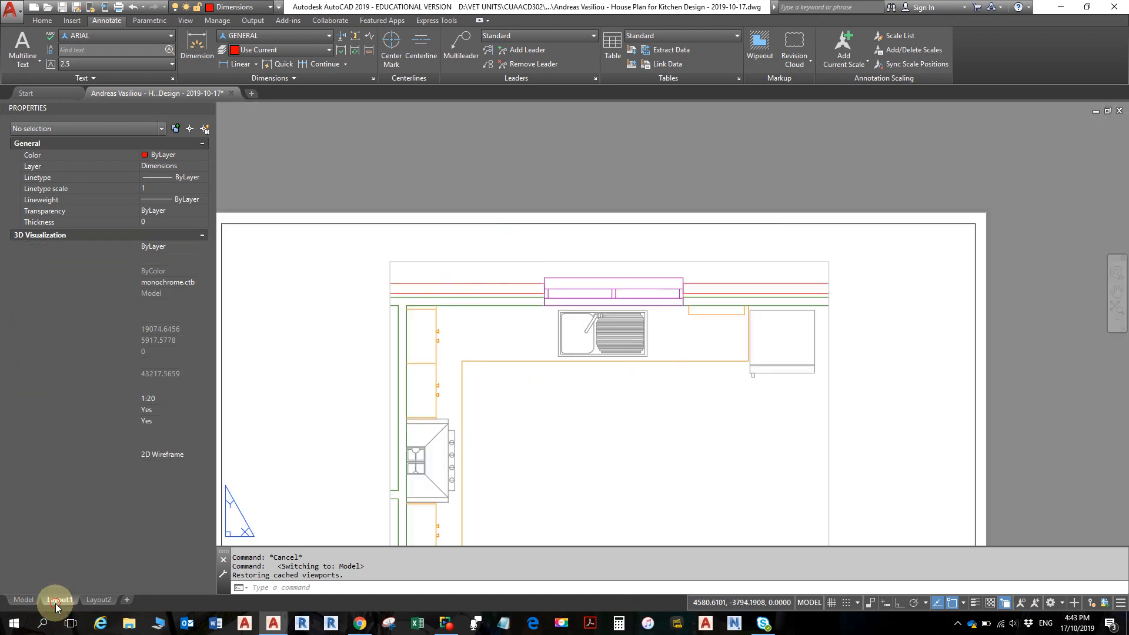
Switch to Chrome and study the dimension layout on the reference floor plan PDF and the Elevation 1 drawing
key("alt+Tab")
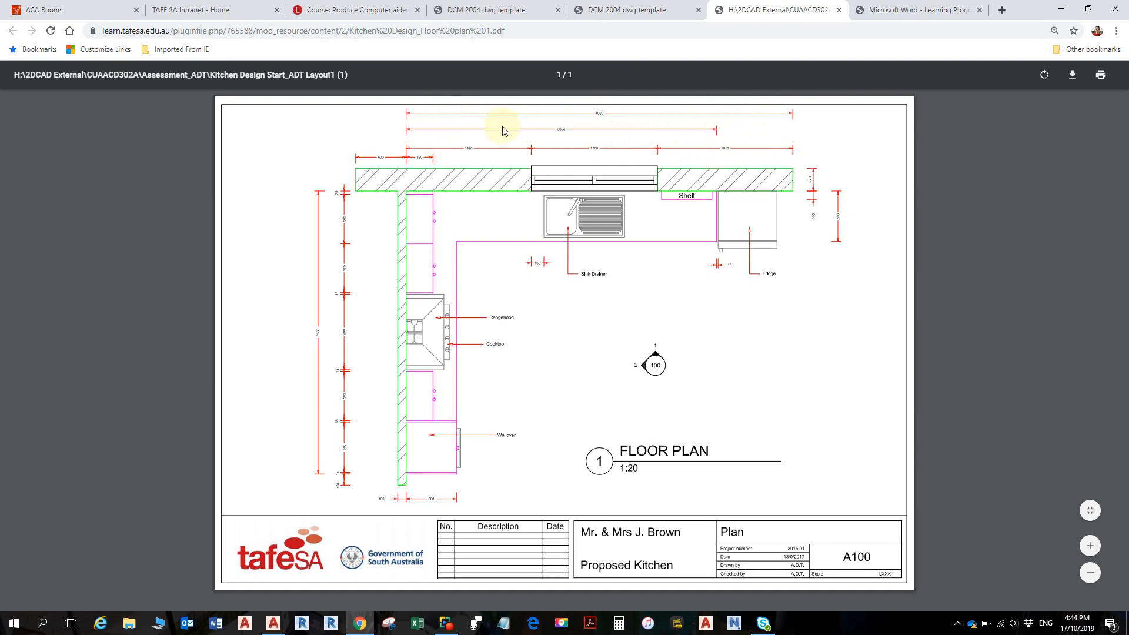
scroll(580, 136, "up", 1, "ctrl")
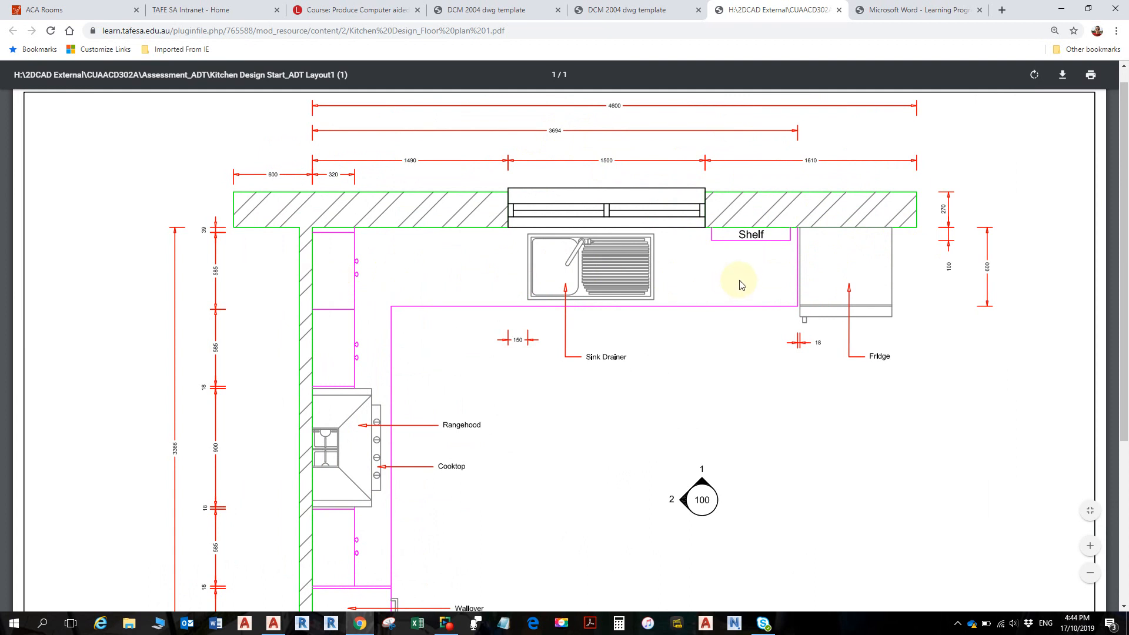
scroll(729, 279, "down", 4)
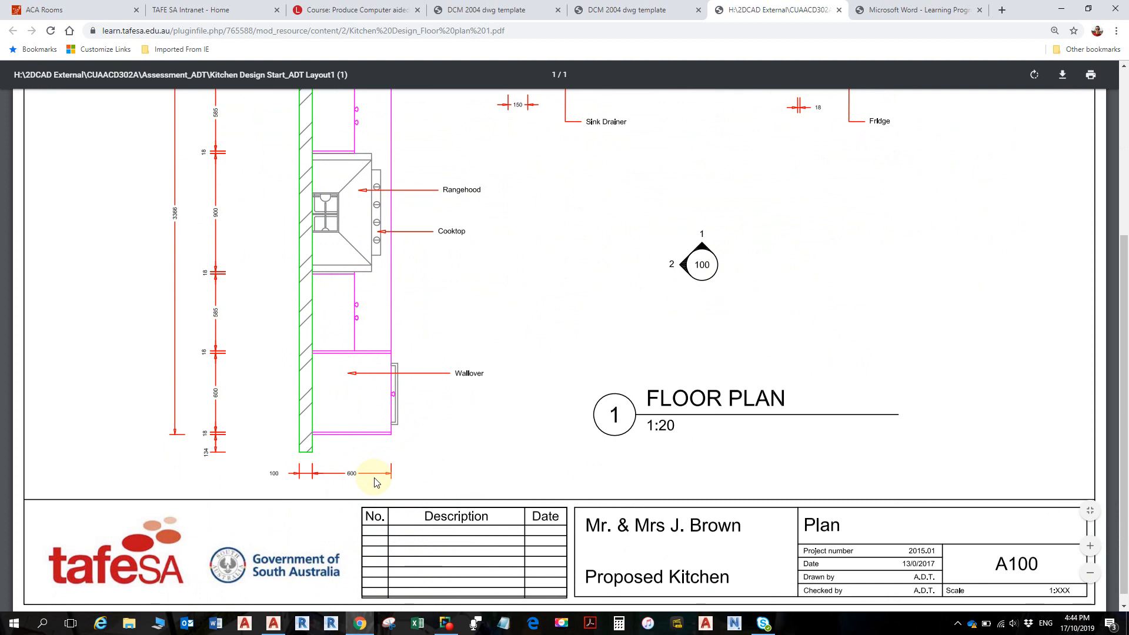
scroll(393, 464, "up", 1)
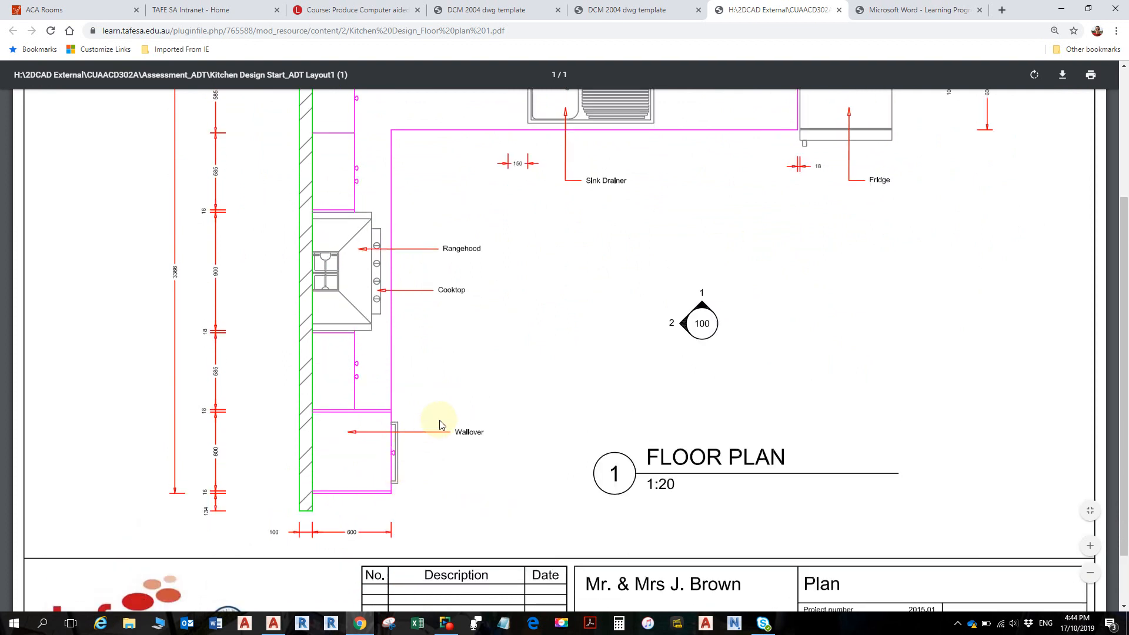
scroll(435, 456, "down", 1)
scroll(457, 447, "up", 4)
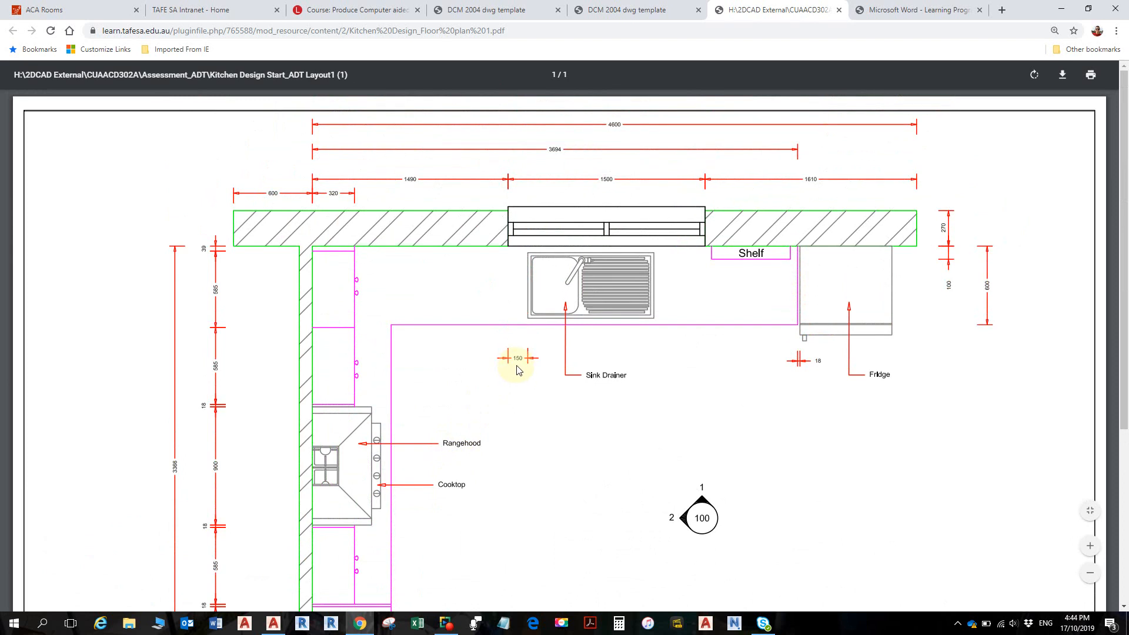
scroll(531, 329, "down", 2)
scroll(542, 323, "up", 2)
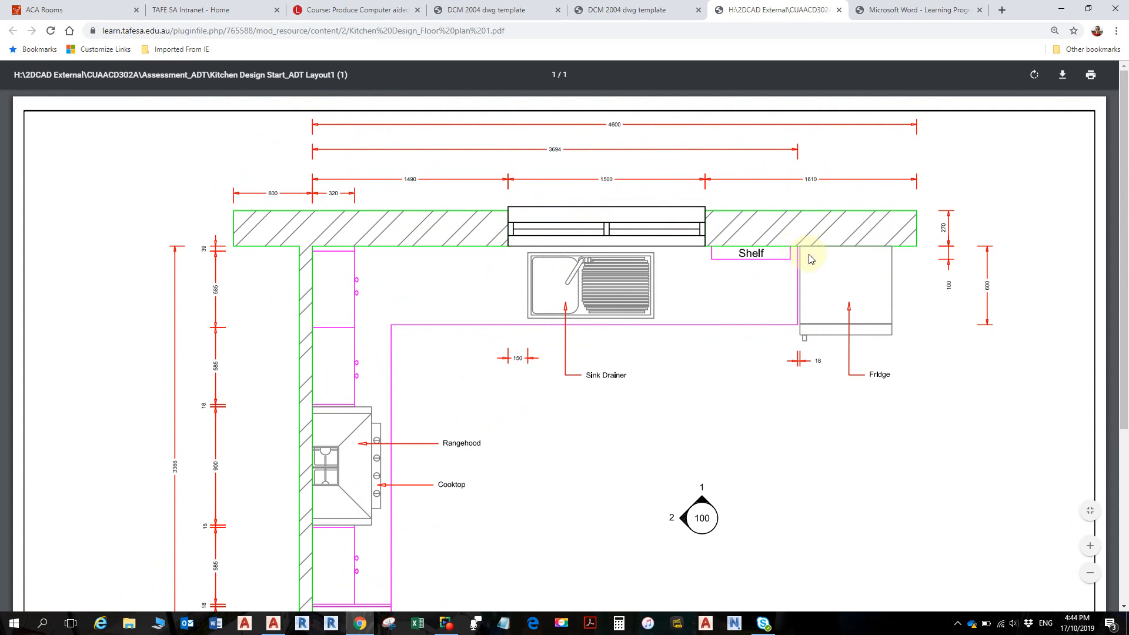
left_click(618, 10)
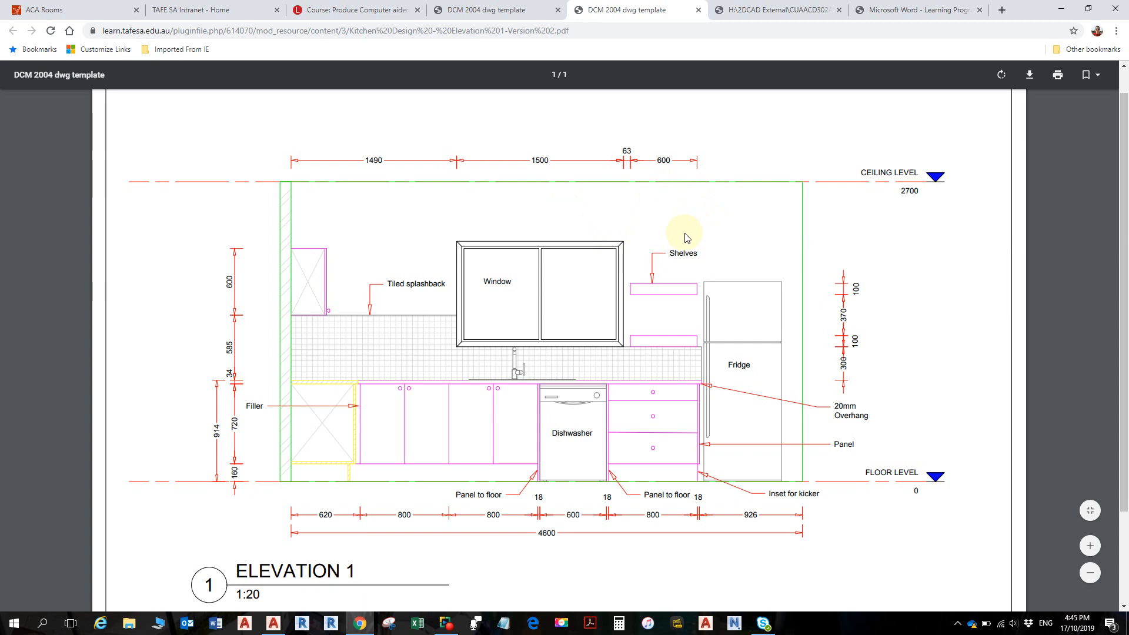
Back in AutoCAD, add a horizontal linear dimension for the benchtop's front edge, from its fridge end to the inner corner, placed above the window wall
key("alt+Tab")
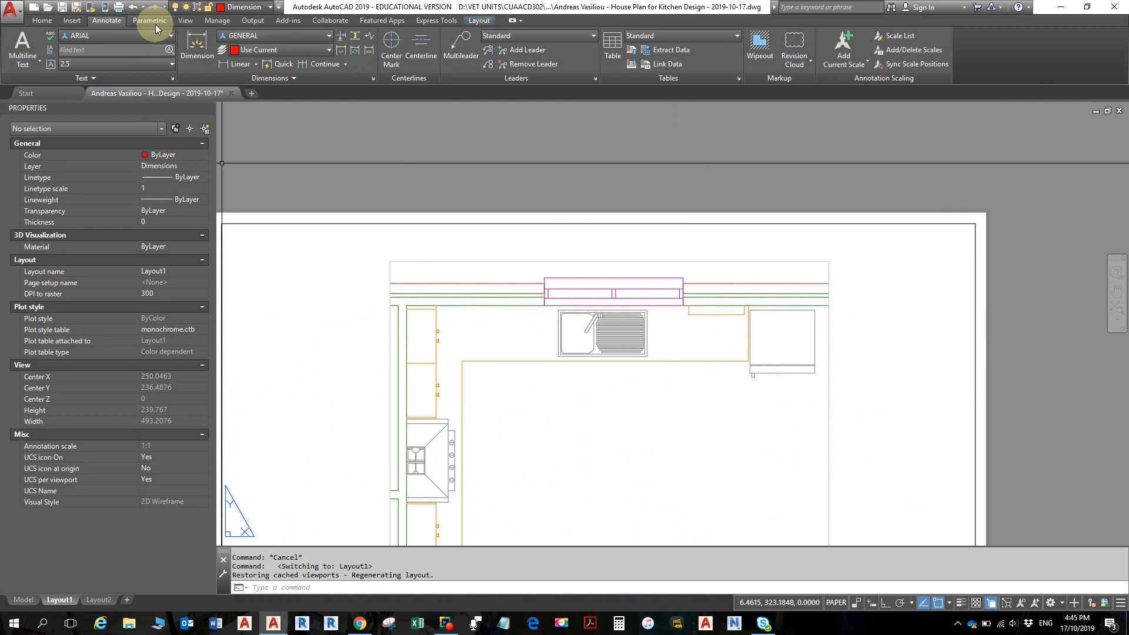
left_click(235, 63)
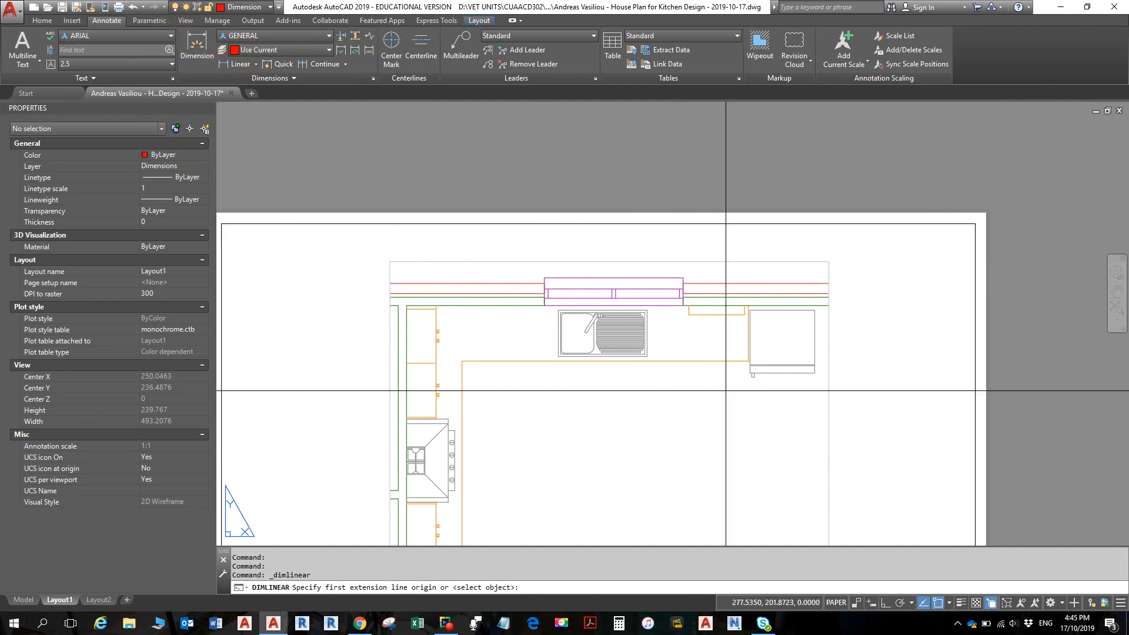
left_click(736, 357)
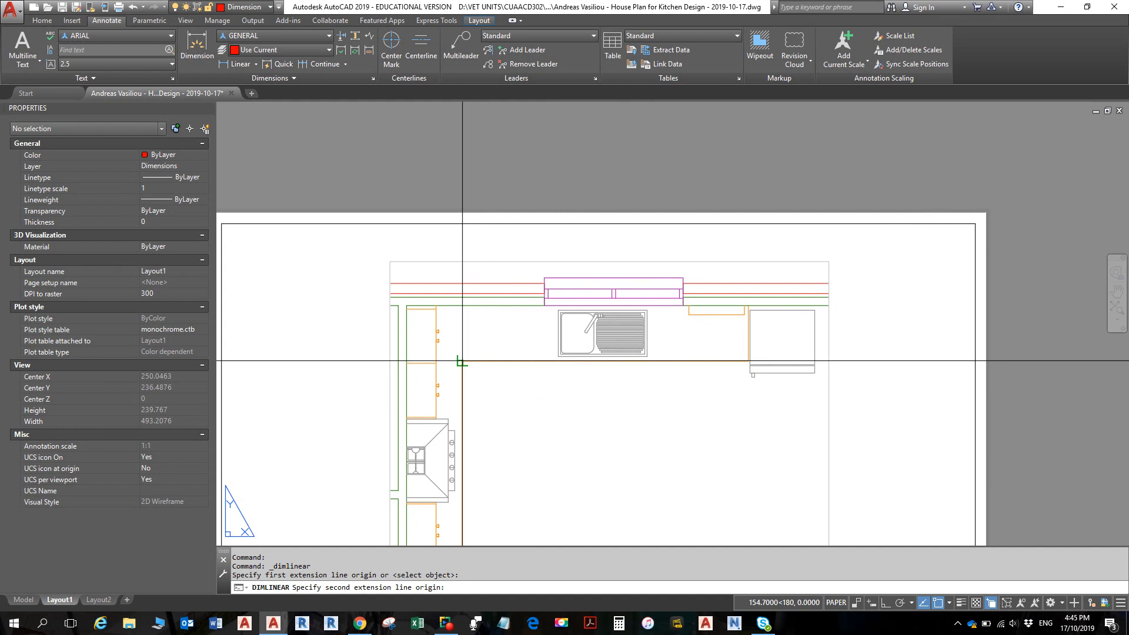
scroll(462, 360, "up", 4)
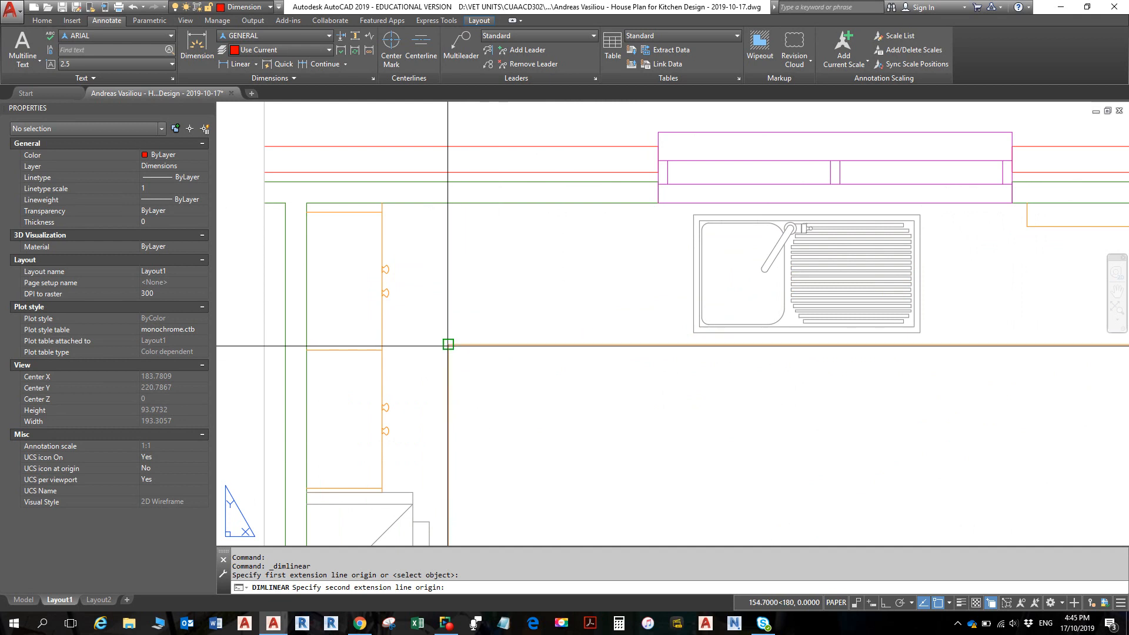
left_click(447, 343)
scroll(522, 285, "down", 2)
middle_click_drag(523, 285, 504, 467)
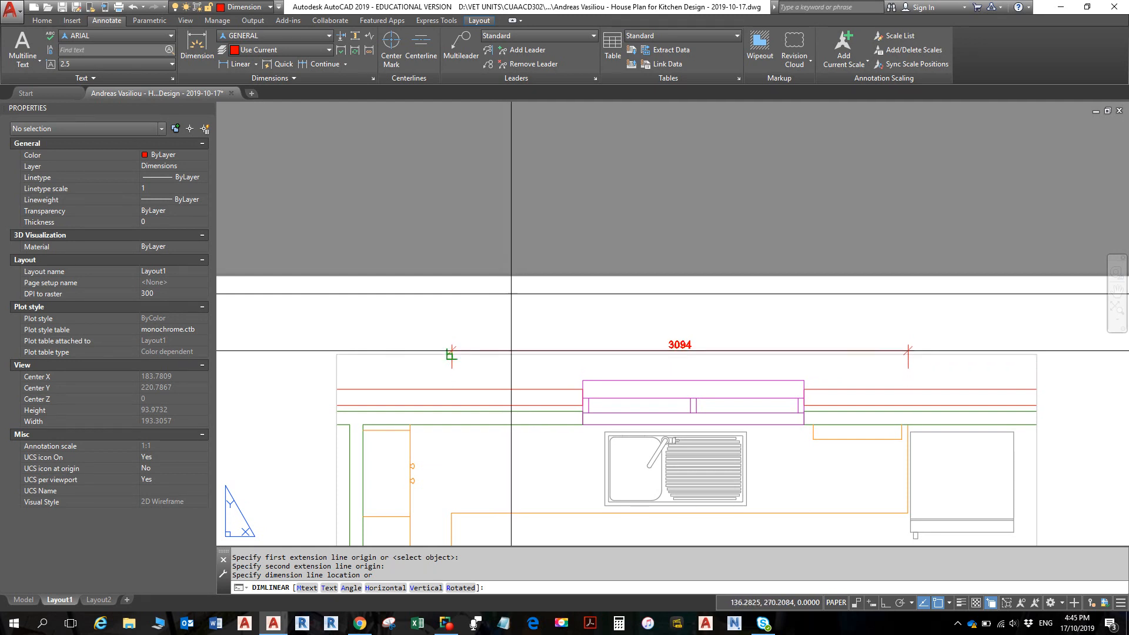
left_click(510, 356)
scroll(510, 362, "down", 5)
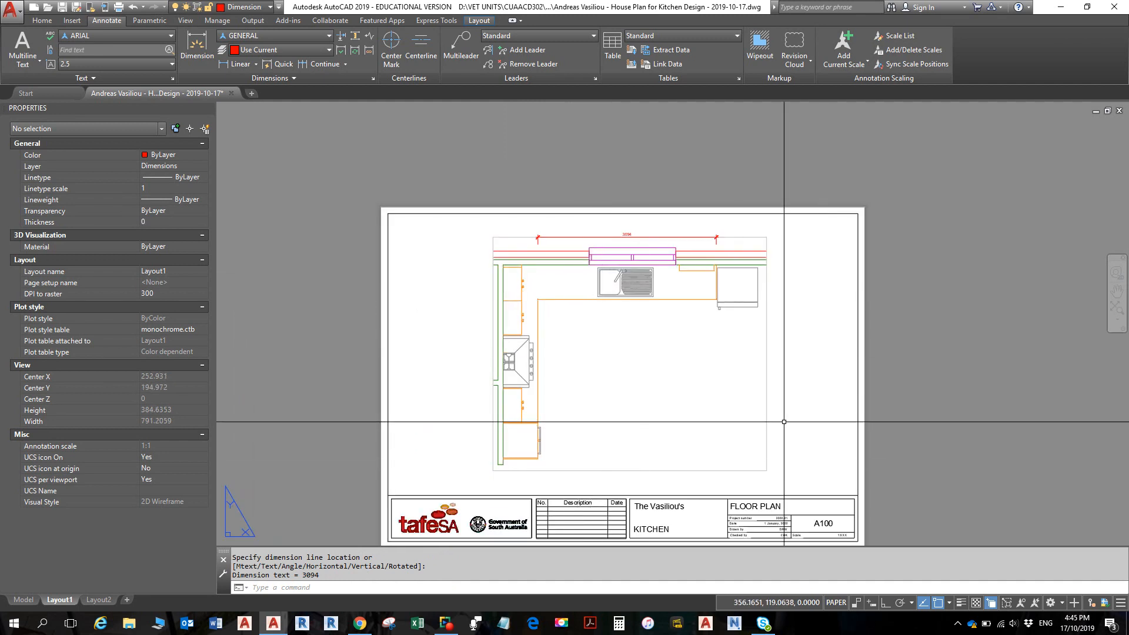
Continue the benchtop dimension chain from the benchtop's inner corner to the inner wall corner beside the tall cupboards
middle_click_drag(639, 354, 647, 398)
scroll(693, 330, "up", 2)
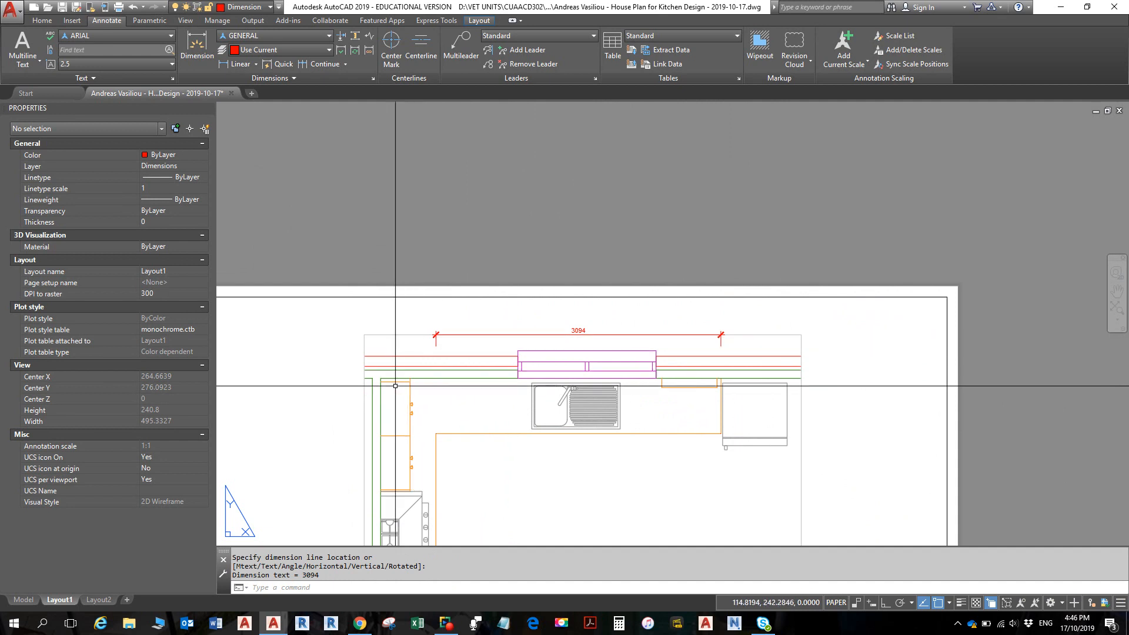
scroll(382, 375, "up", 2)
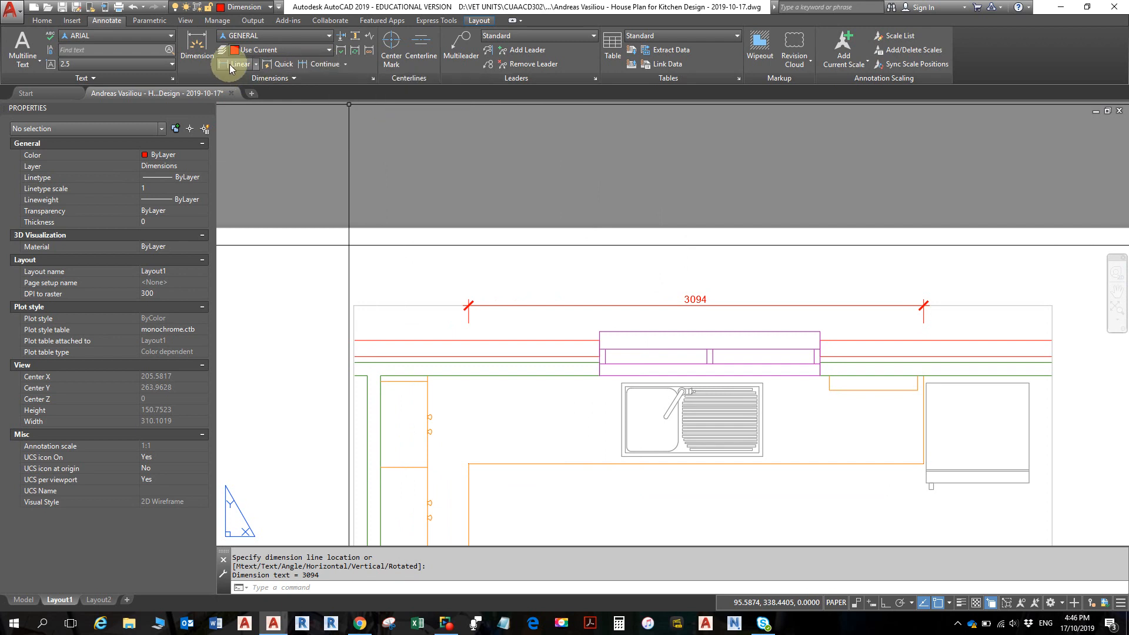
left_click(316, 66)
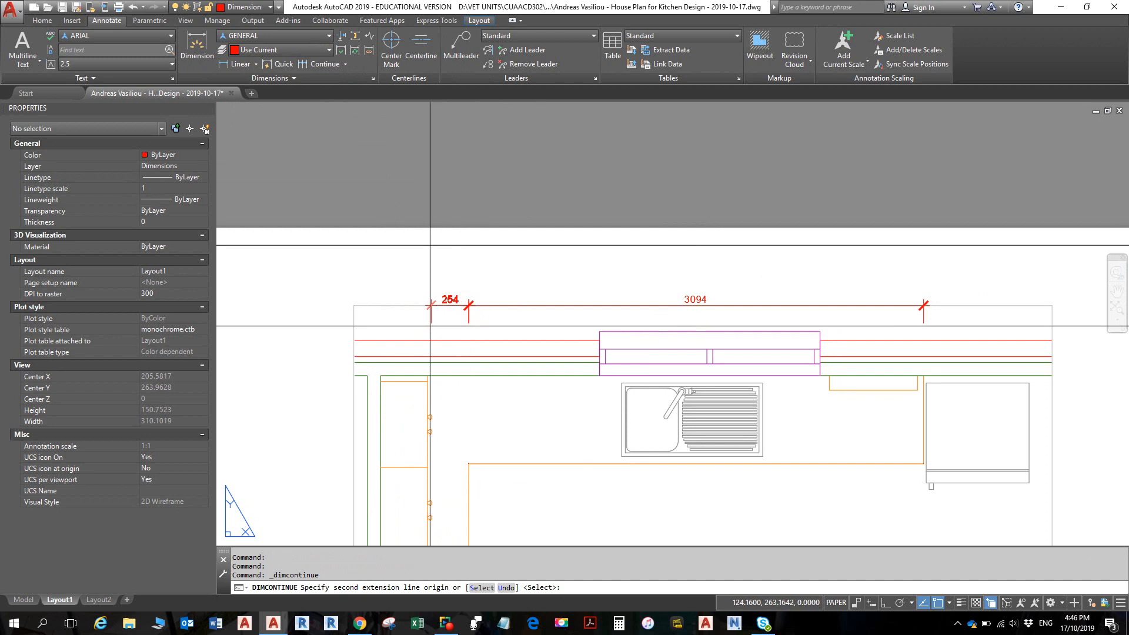
left_click(380, 375)
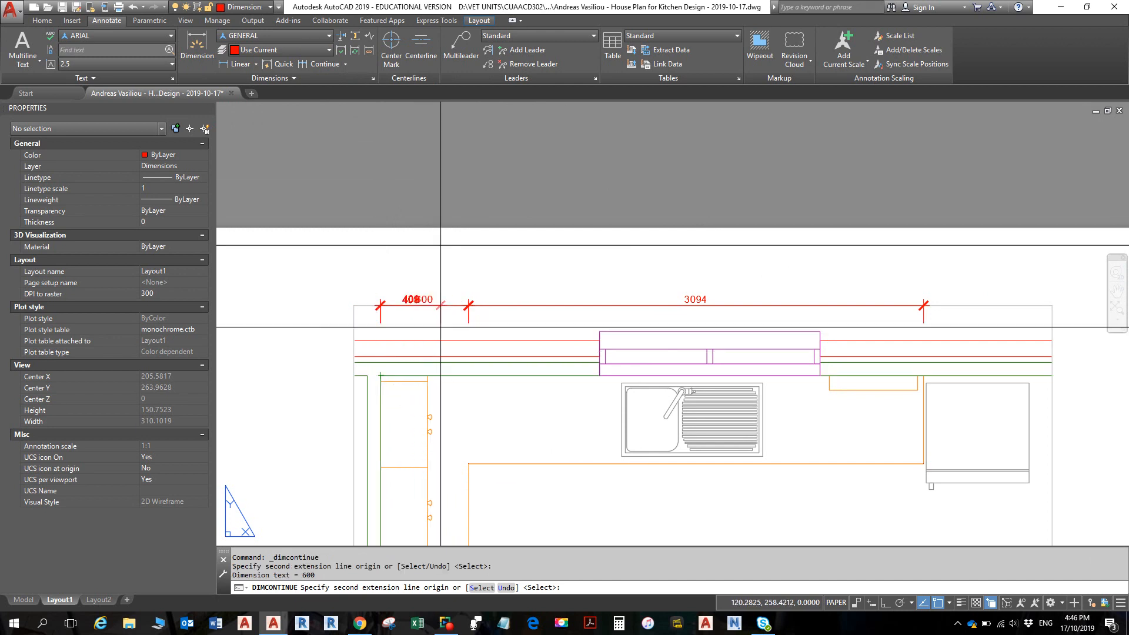
middle_click_drag(381, 319, 706, 269)
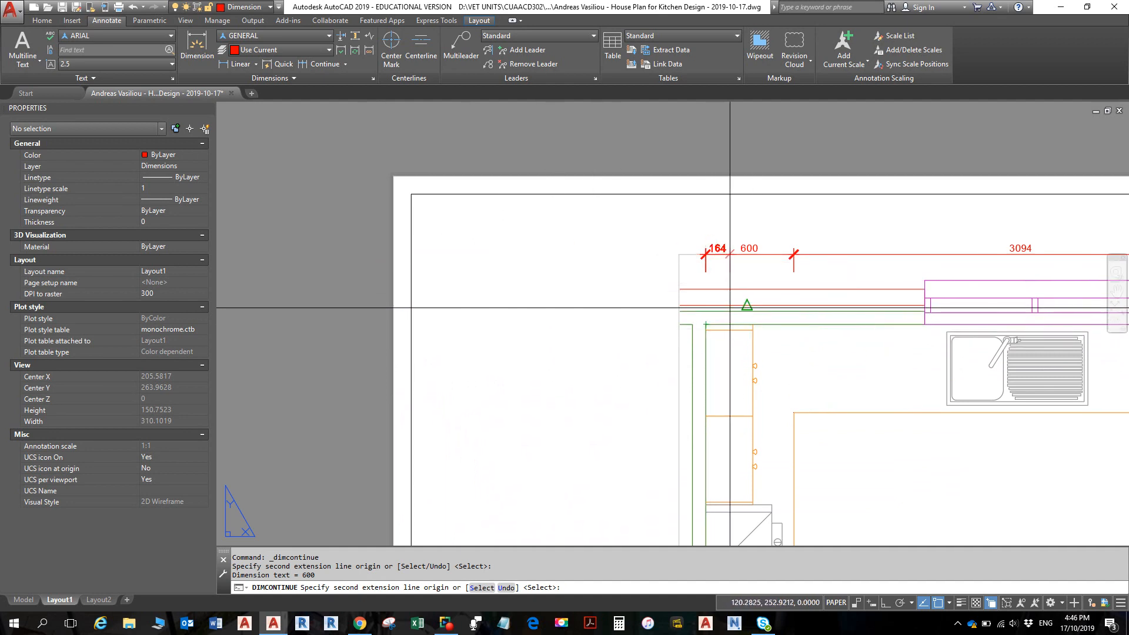
key("Return")
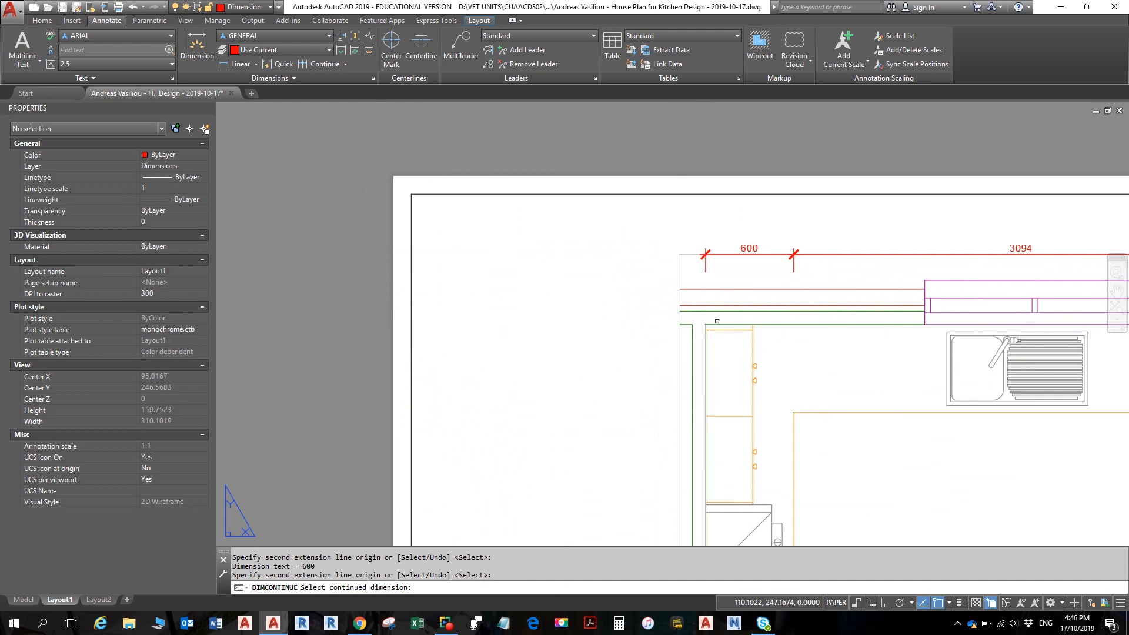
scroll(717, 321, "down", 2)
middle_click_drag(721, 316, 612, 323)
key("Escape")
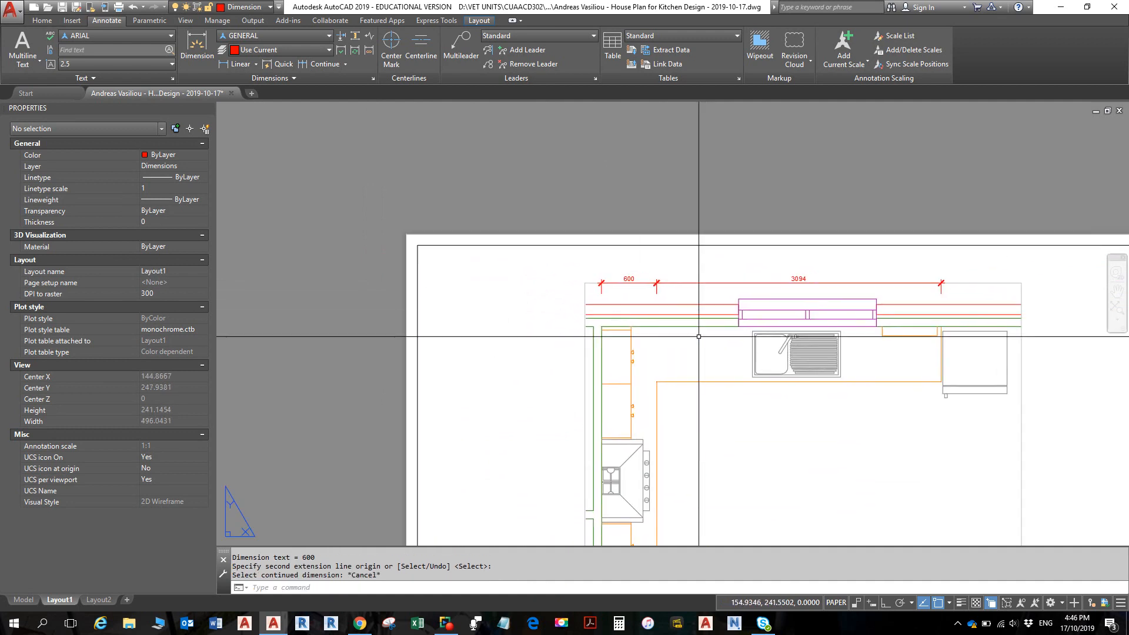
Stretch the viewport's upper edge down to just below the dimension line, making the viewport about 195 mm high
middle_click_drag(741, 342, 634, 347)
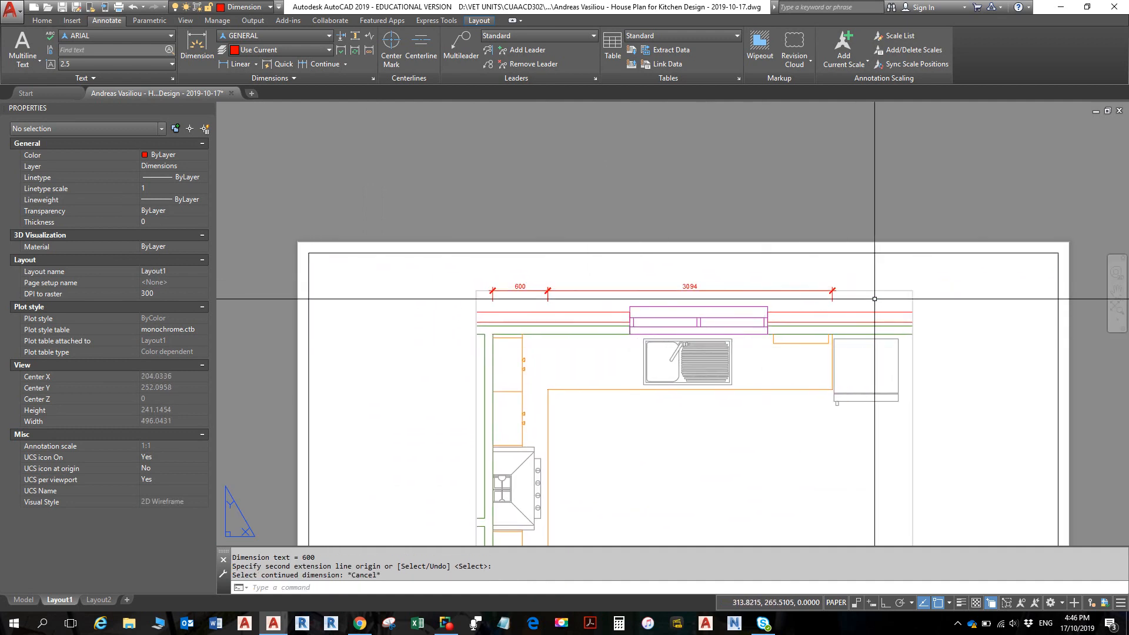
scroll(888, 291, "up", 4)
left_click(892, 288)
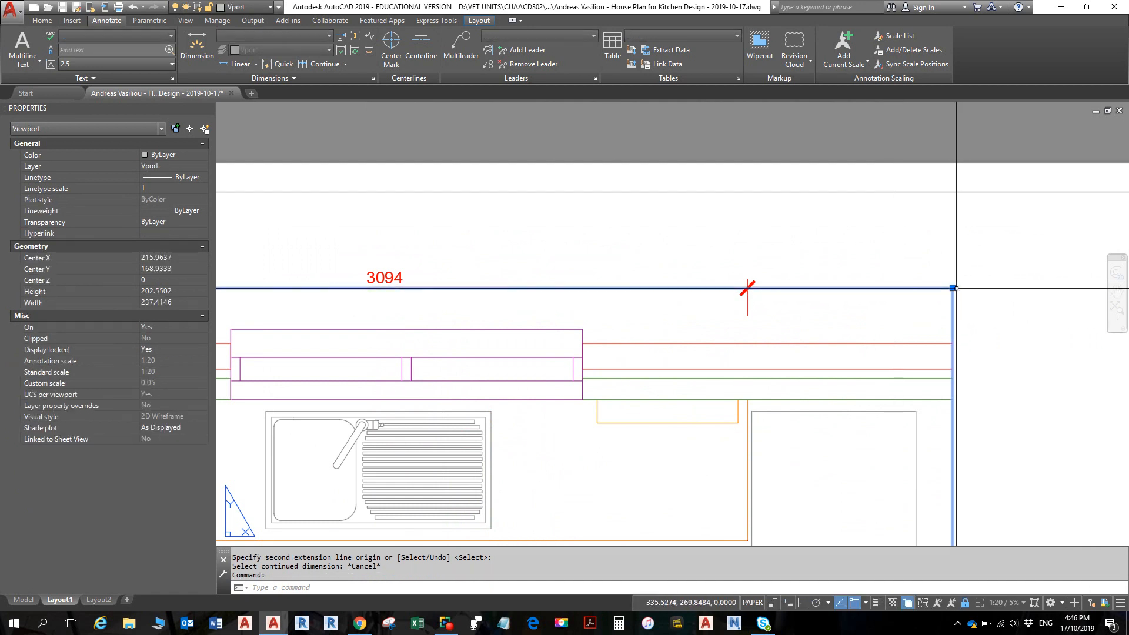
left_click(953, 287)
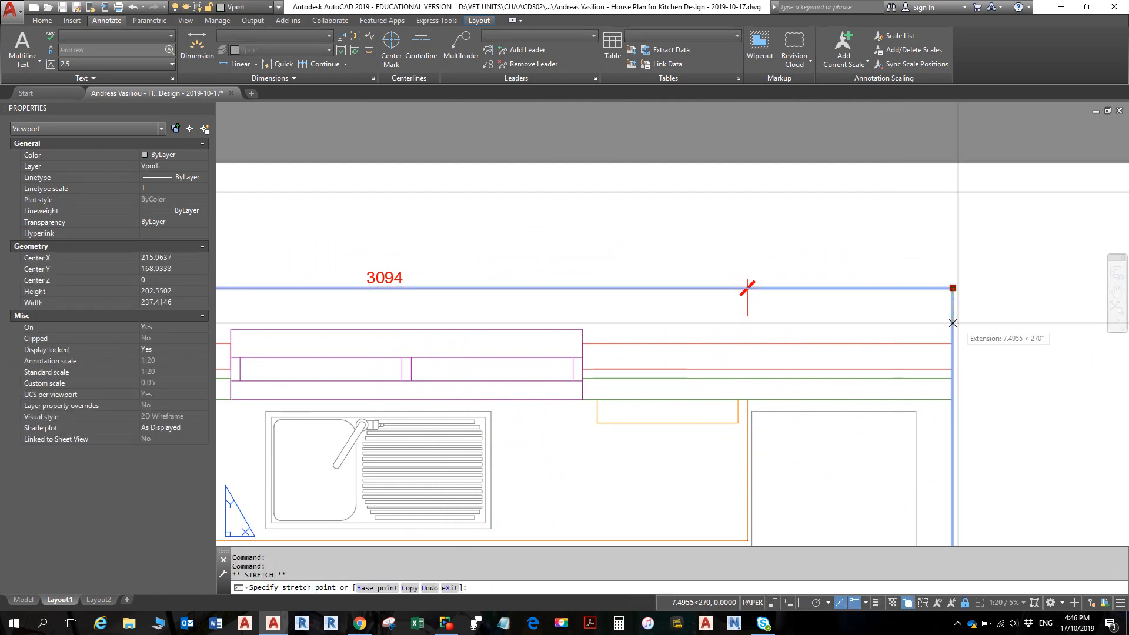
left_click(953, 323)
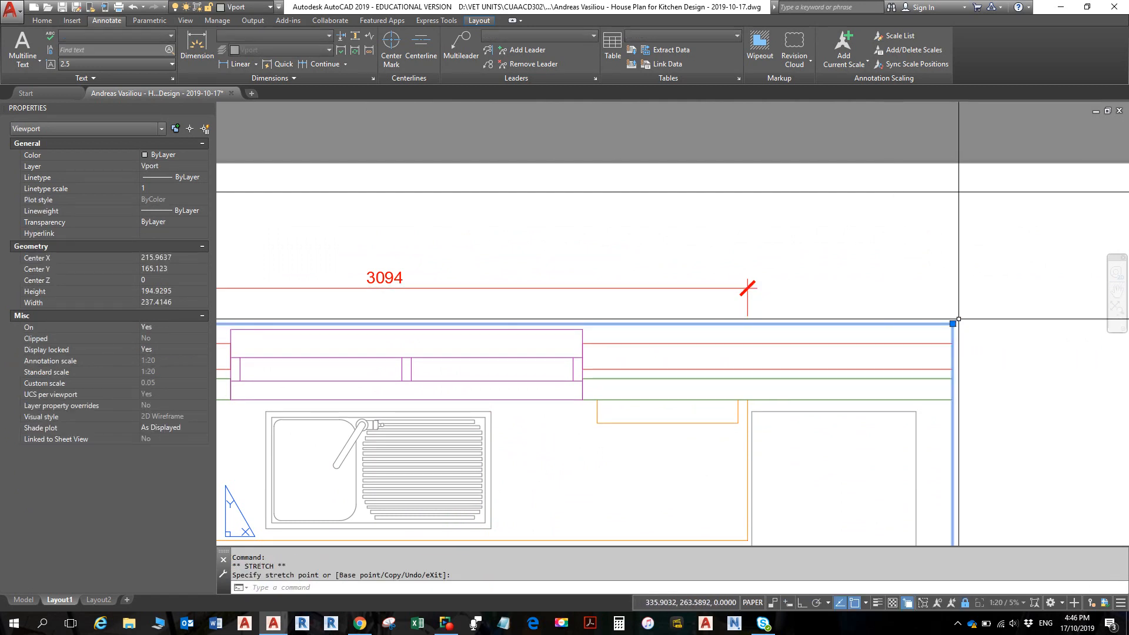
key("Escape")
scroll(874, 315, "down", 4)
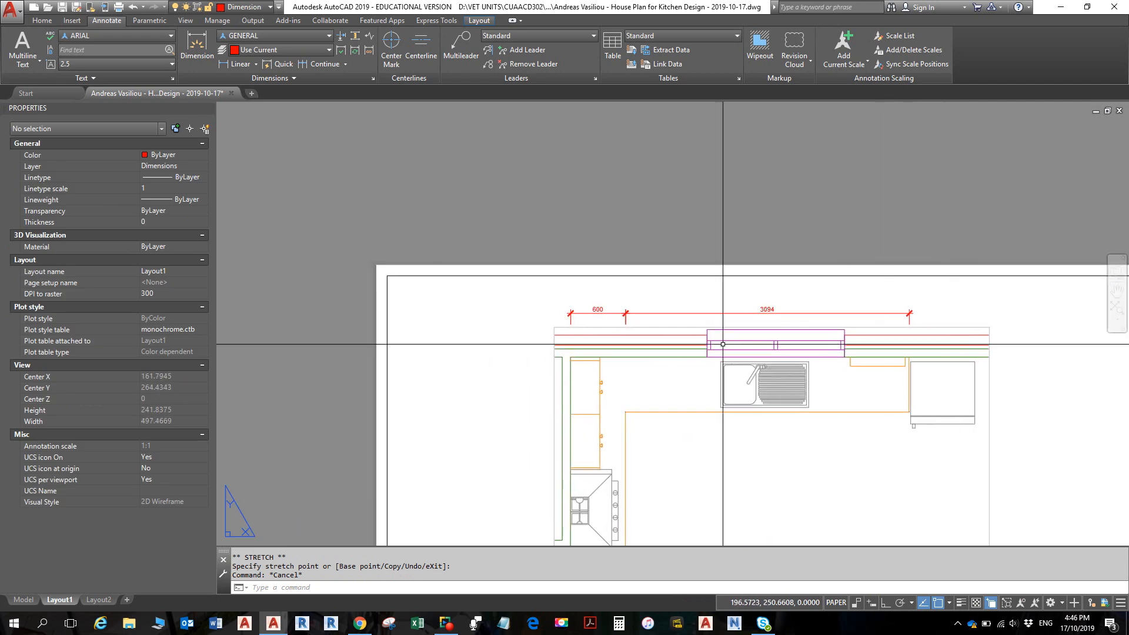
Try a baseline dimension based on the 3094 dimension's fridge end, running to the inner wall corner
scroll(723, 344, "up", 2)
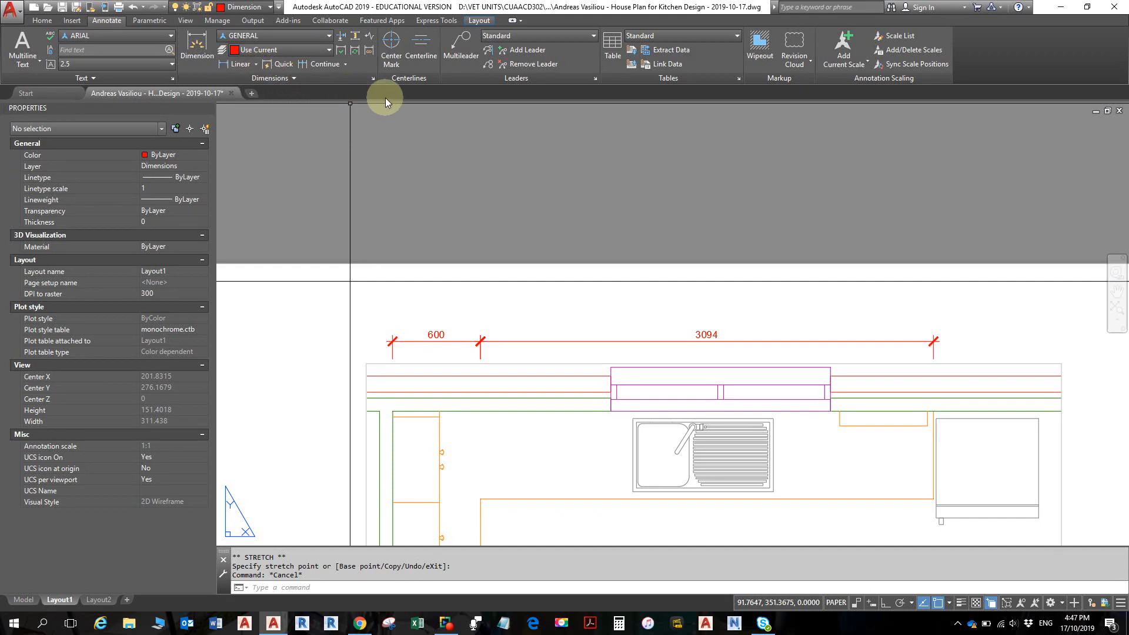
left_click(346, 64)
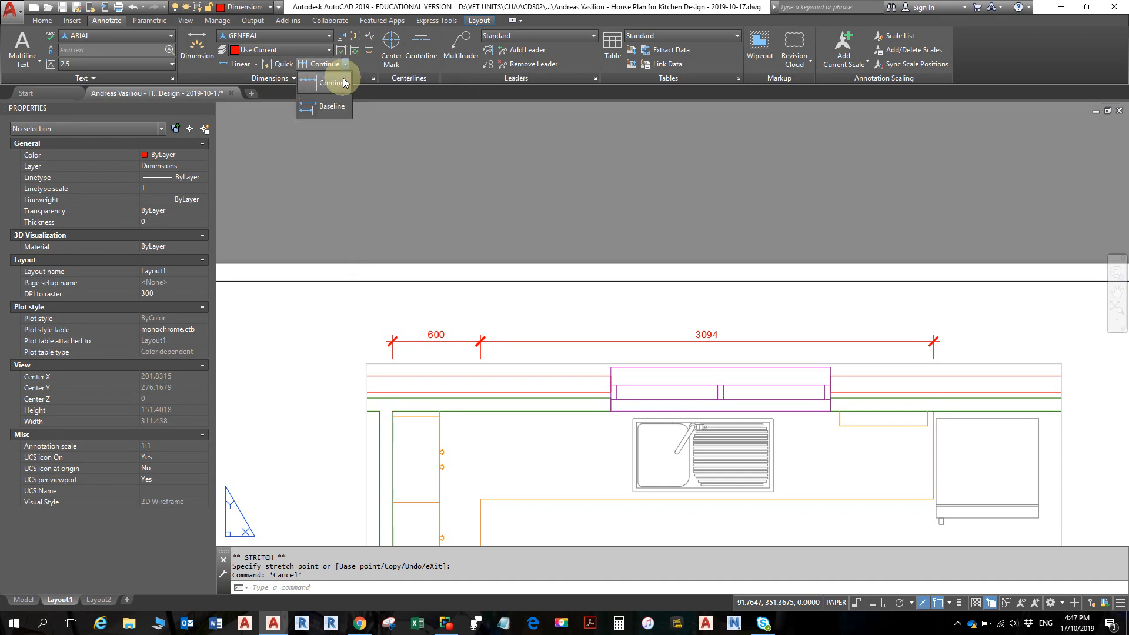
left_click(330, 108)
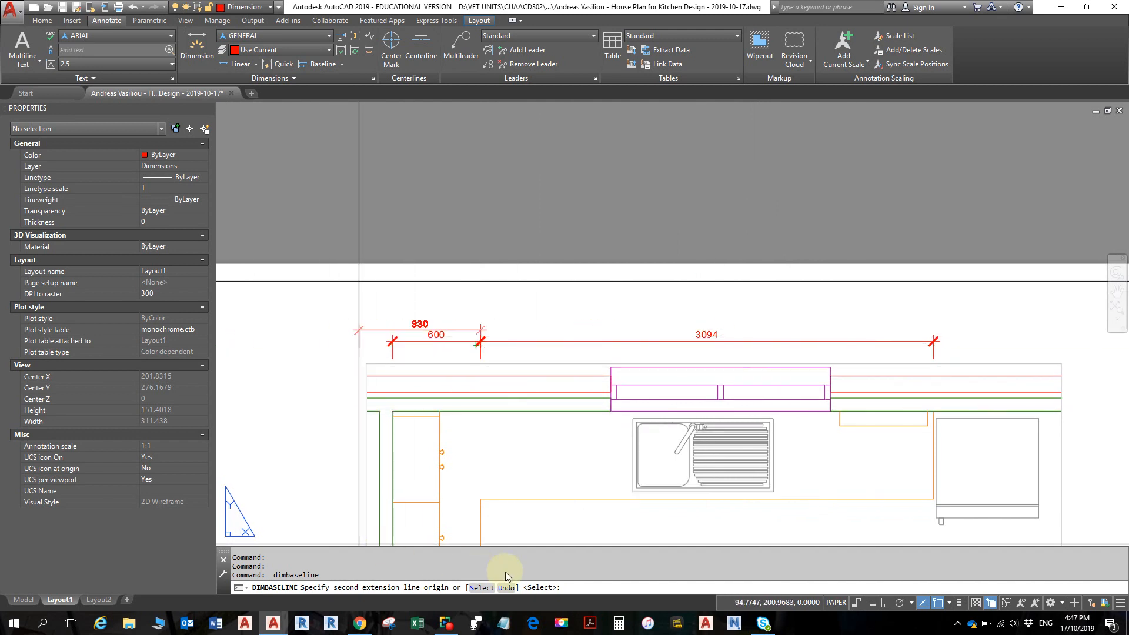
left_click(486, 591)
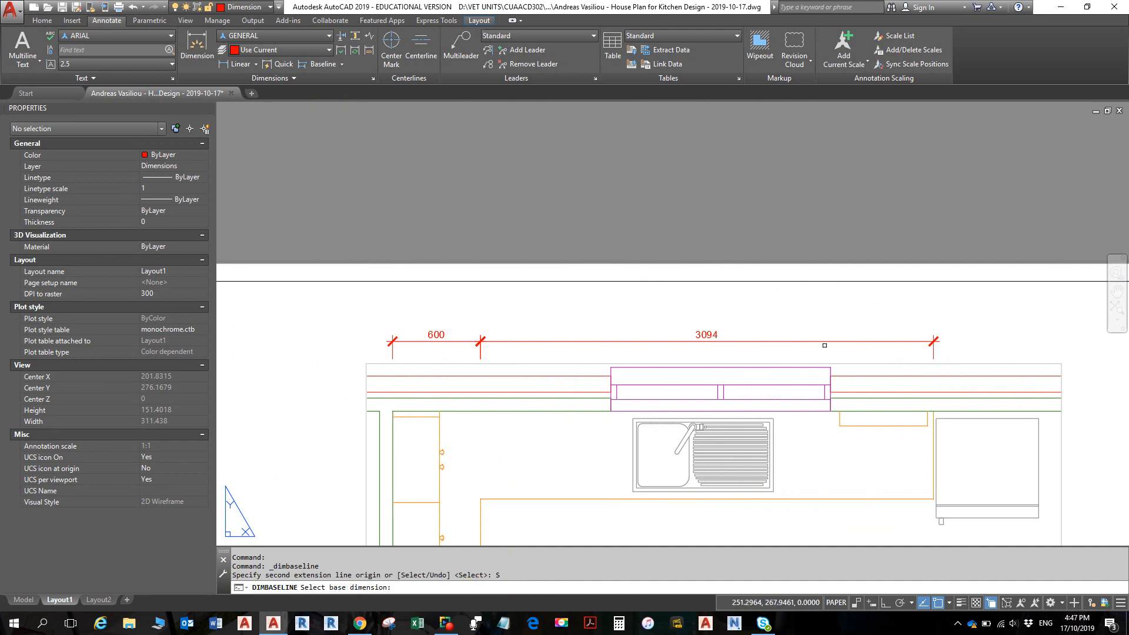
left_click(912, 342)
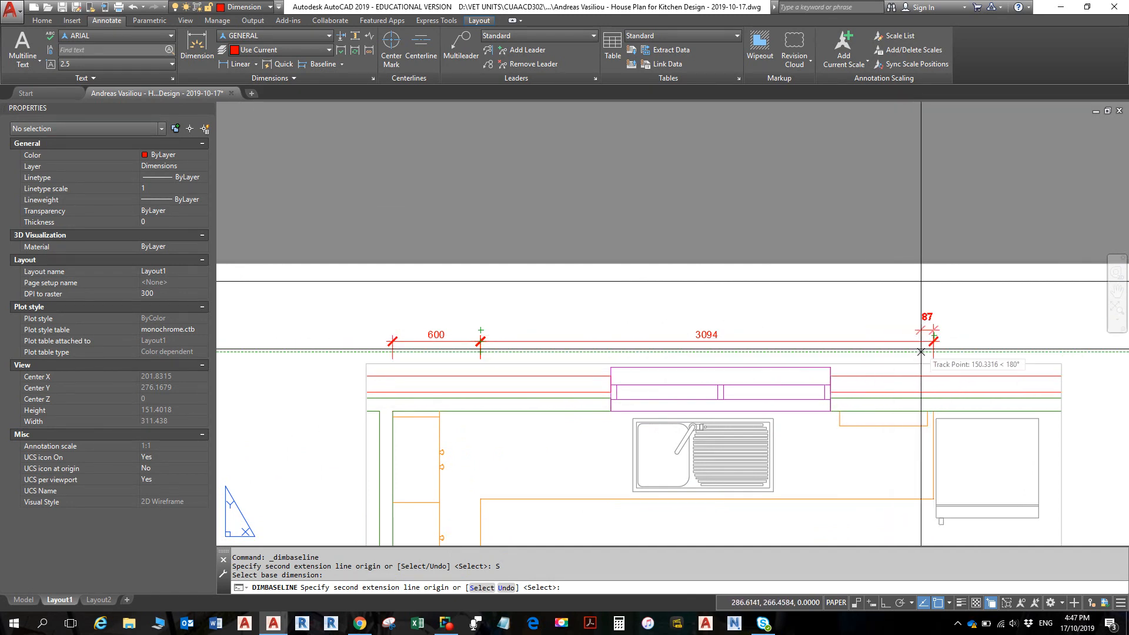
left_click(392, 410)
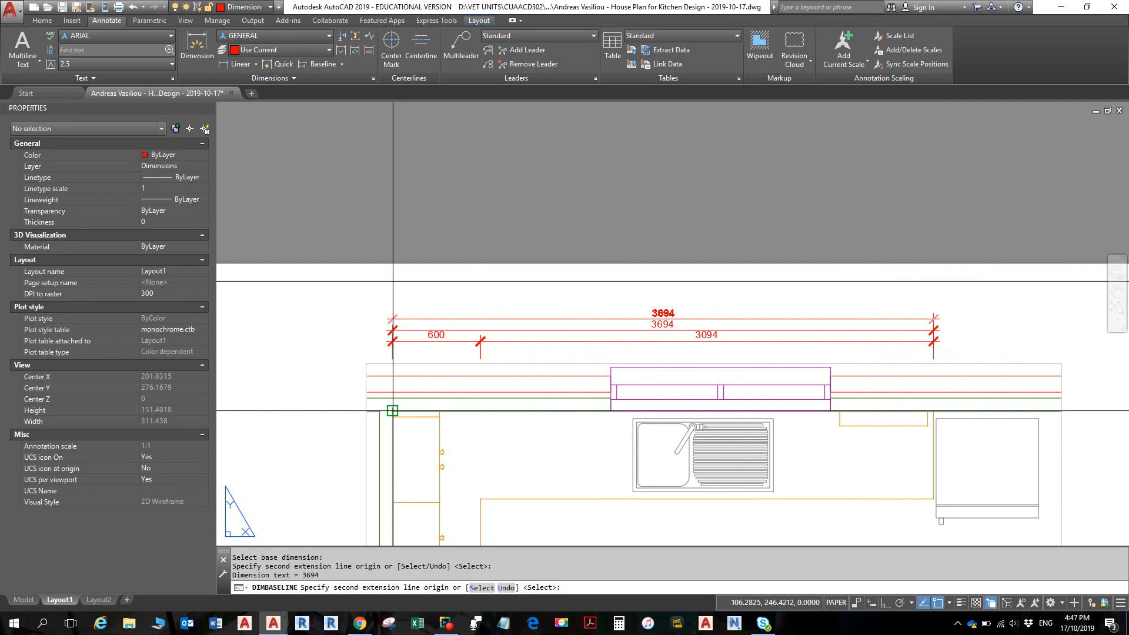
key("Escape")
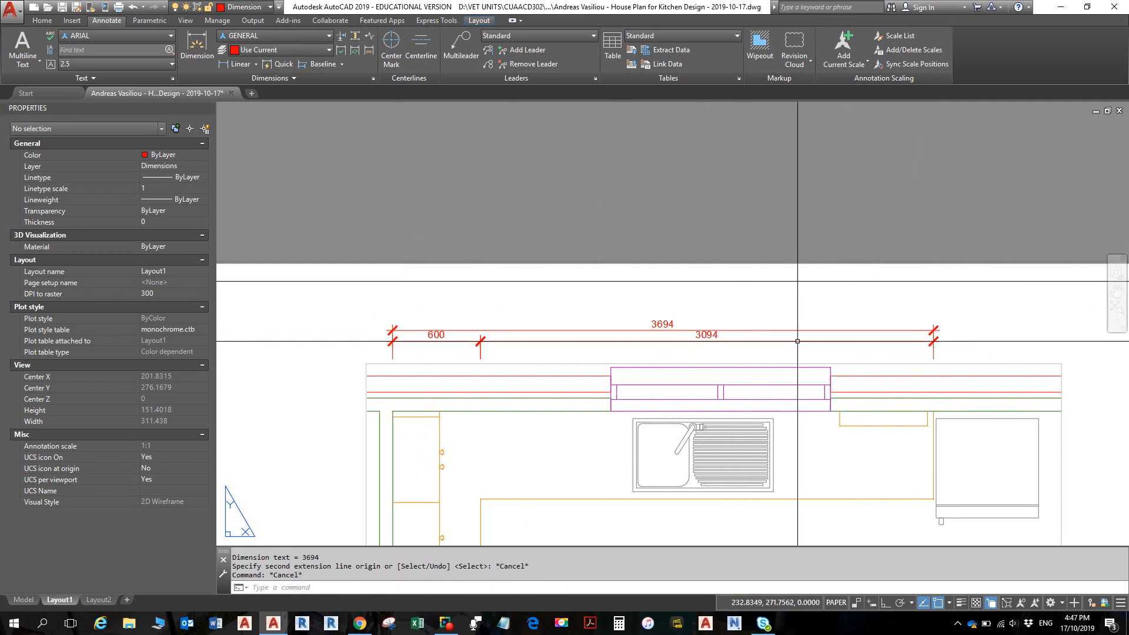
Examine the gap between the two stacked dimension lines and the baseline spacing setting of the GENERAL dimension style
scroll(797, 341, "up", 3)
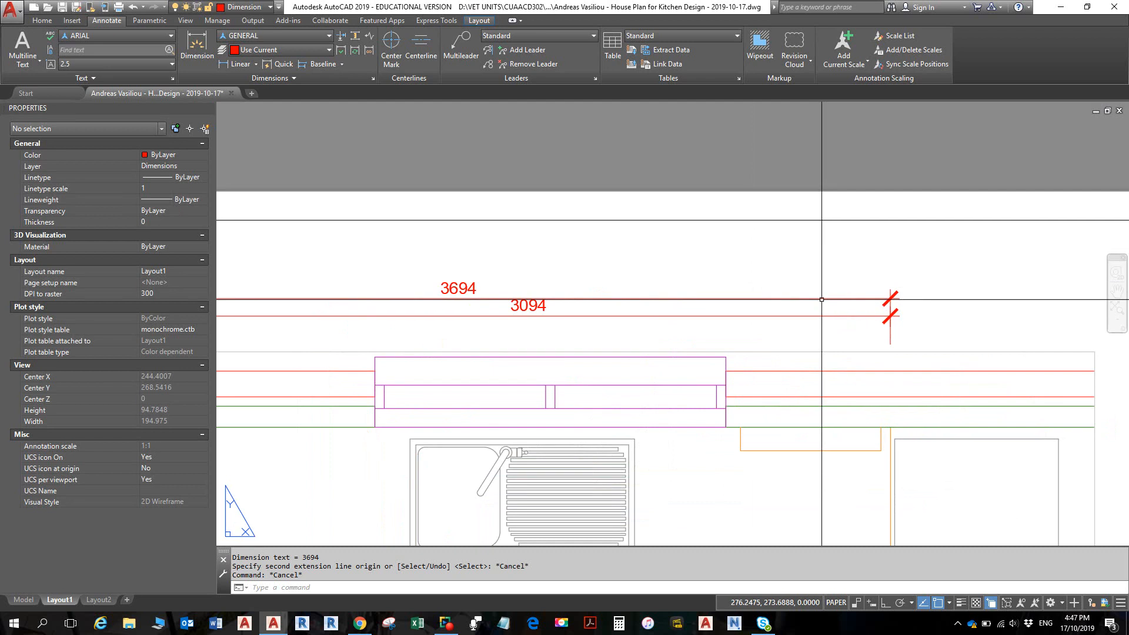
left_click(822, 299)
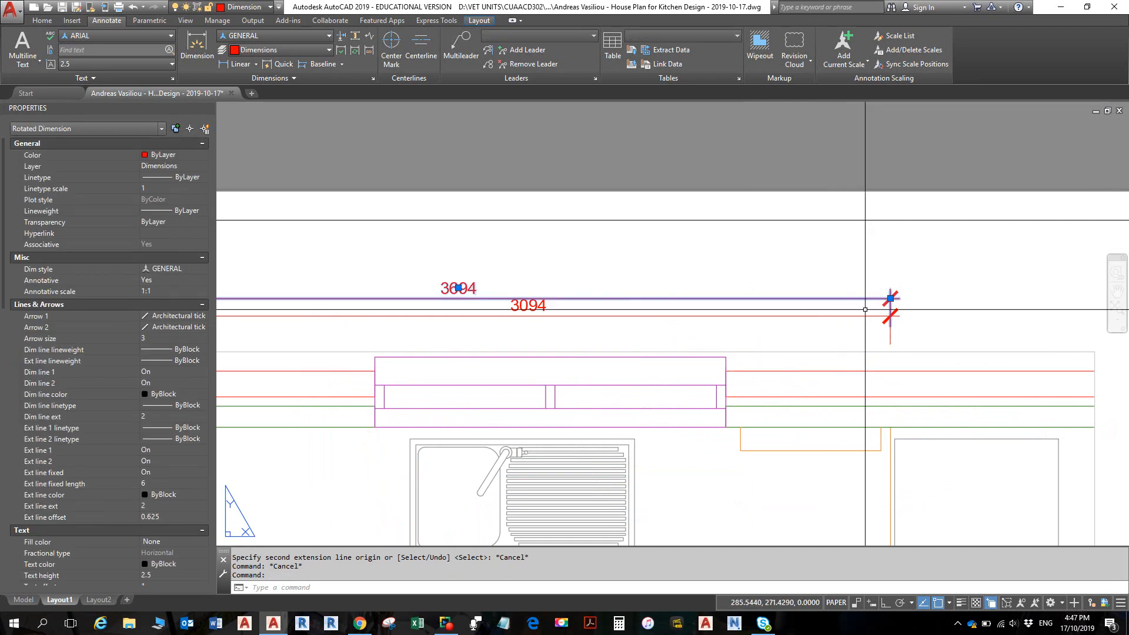
scroll(865, 310, "up", 3)
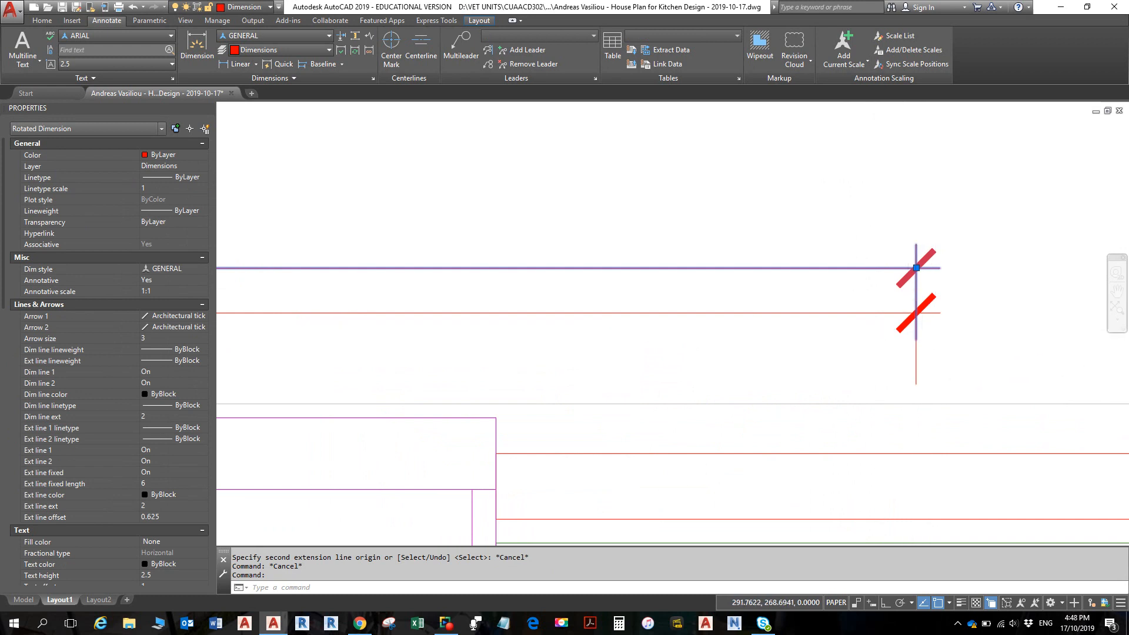
scroll(932, 329, "down", 5)
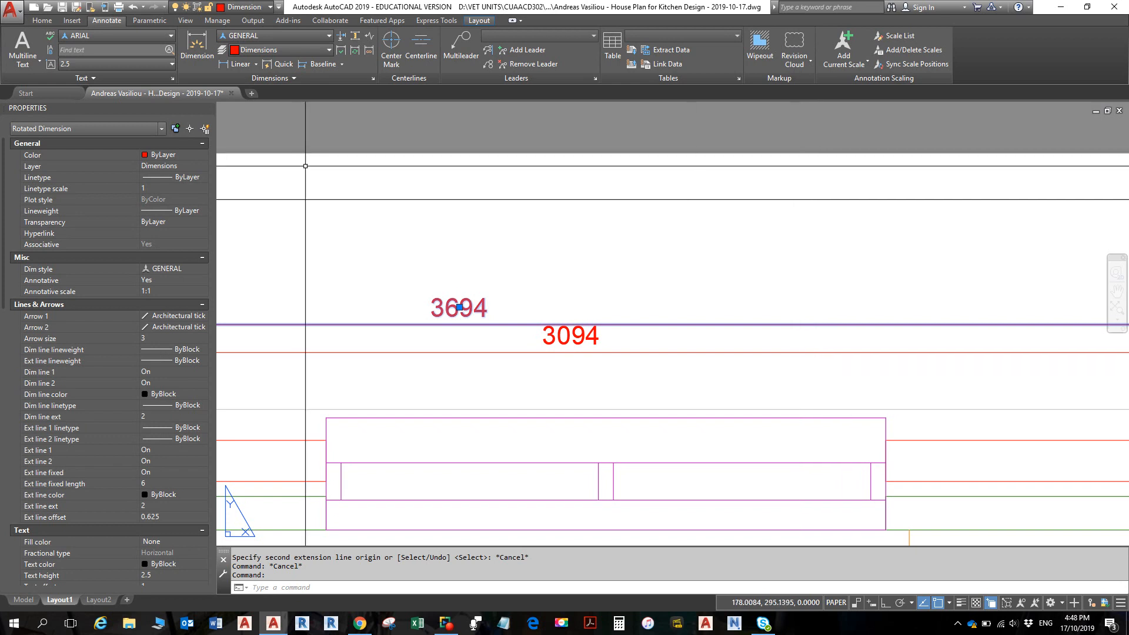
left_click(374, 78)
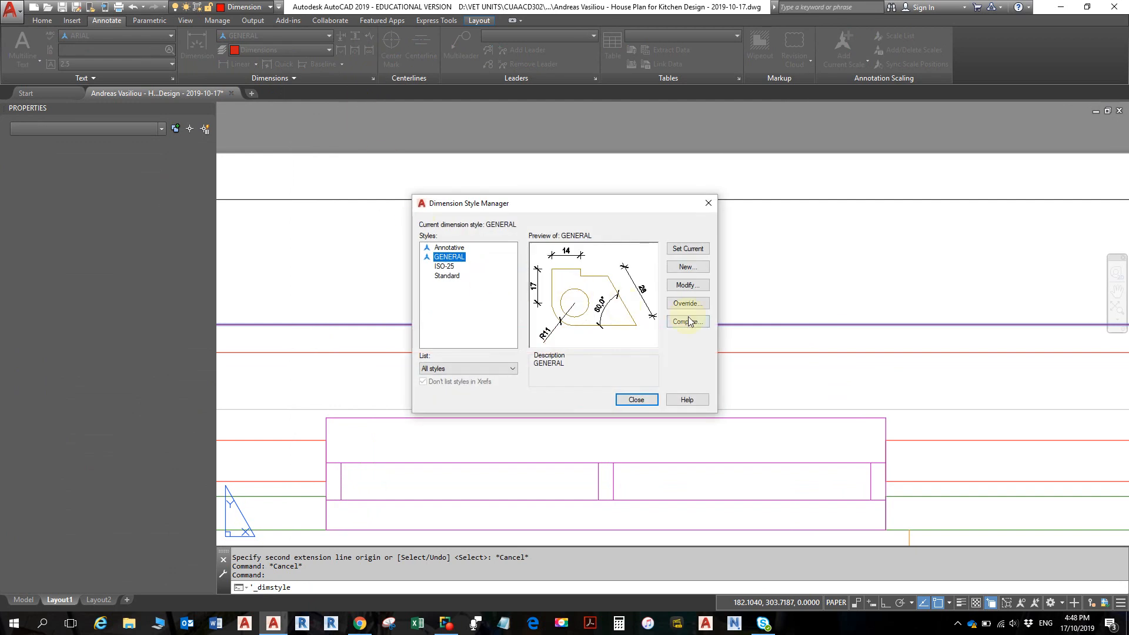
left_click(701, 288)
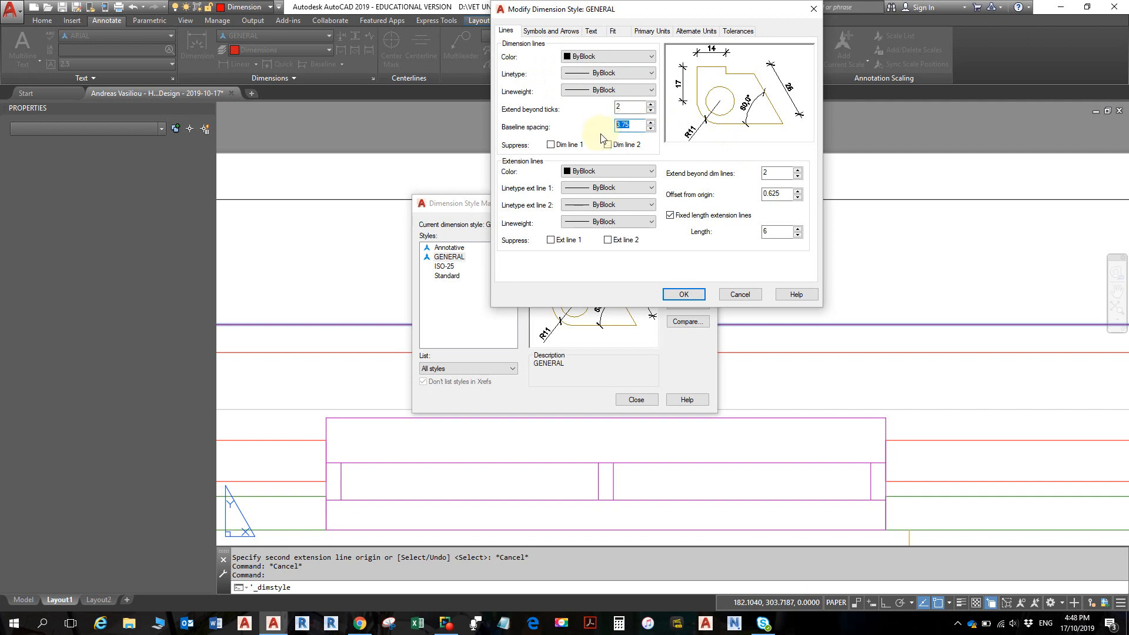
left_click(682, 297)
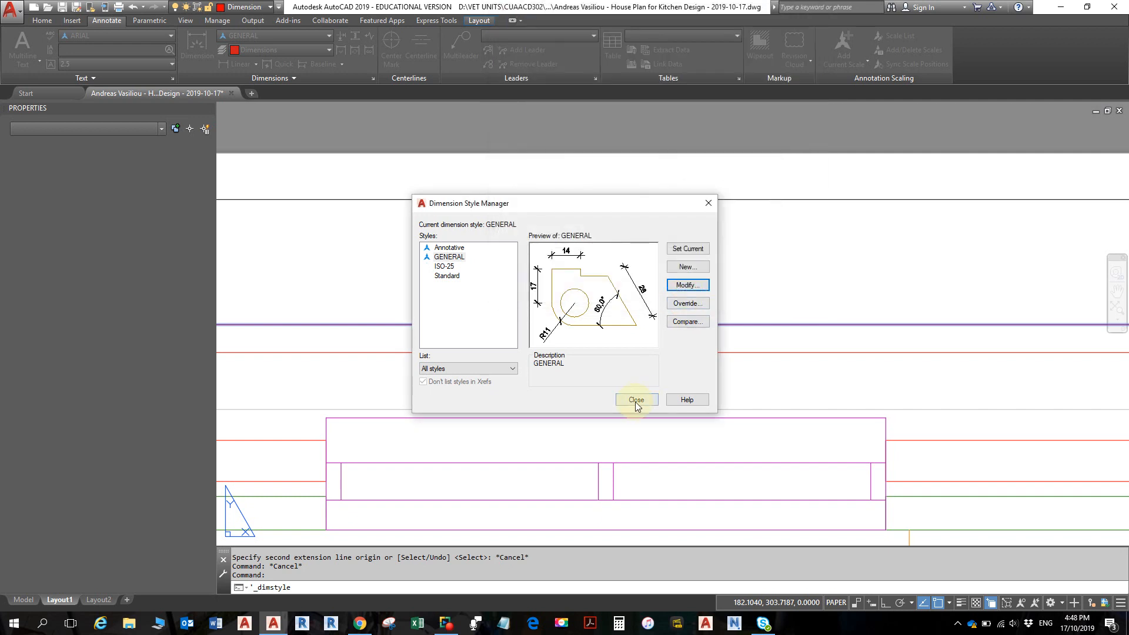
left_click(635, 400)
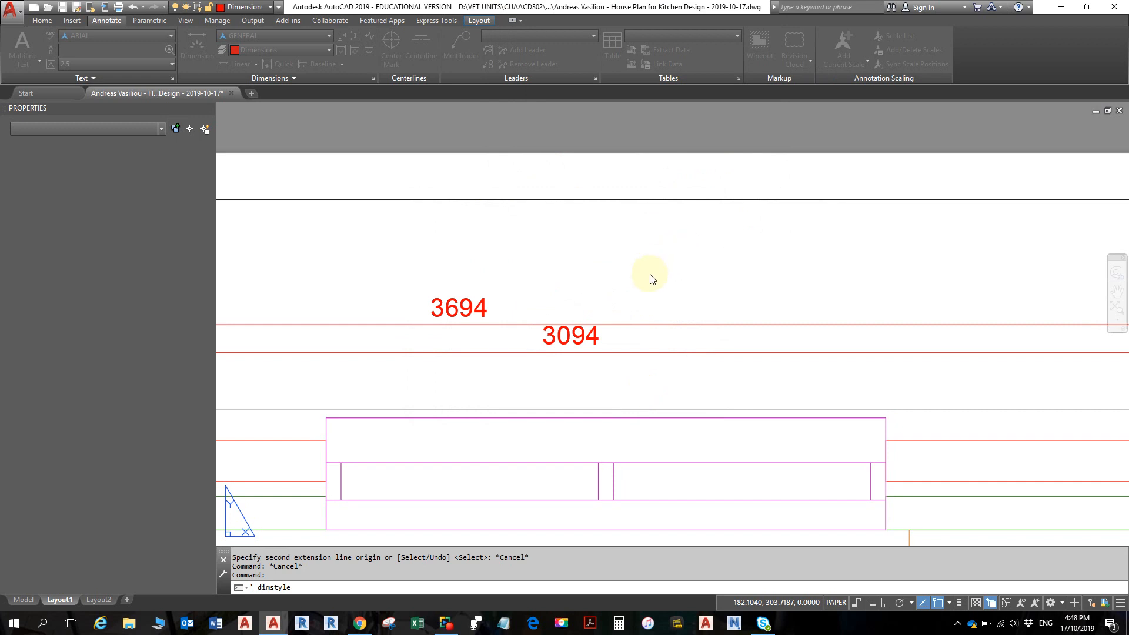
Erase the overall baseline dimension above the window wall
scroll(652, 279, "down", 3)
left_click(649, 298)
scroll(649, 298, "down", 2)
scroll(645, 299, "up", 1)
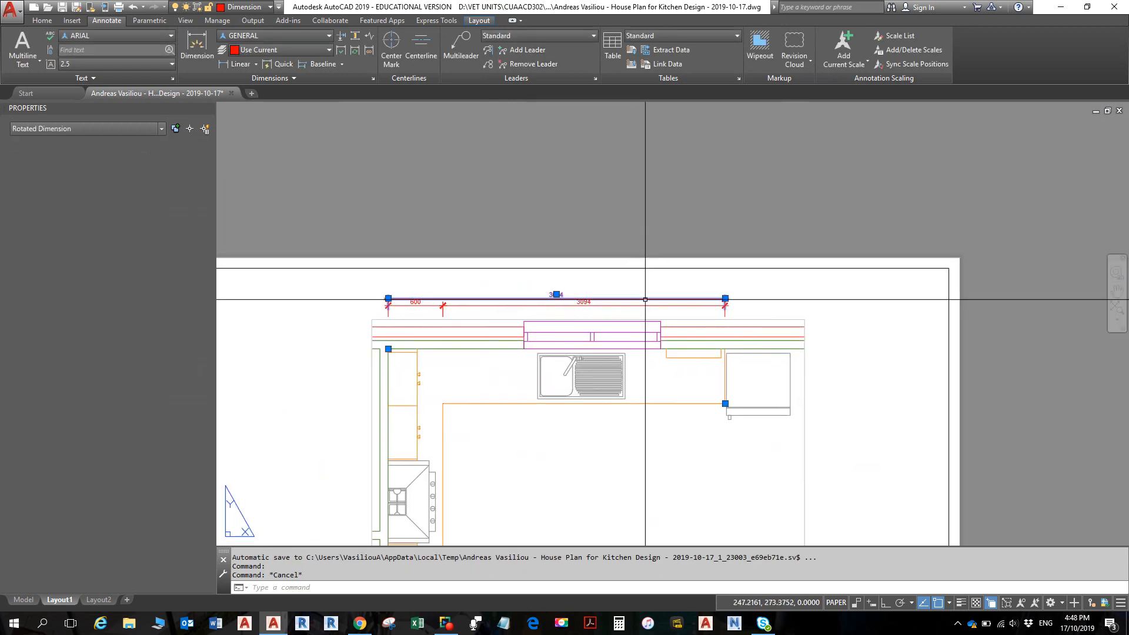
key("Delete")
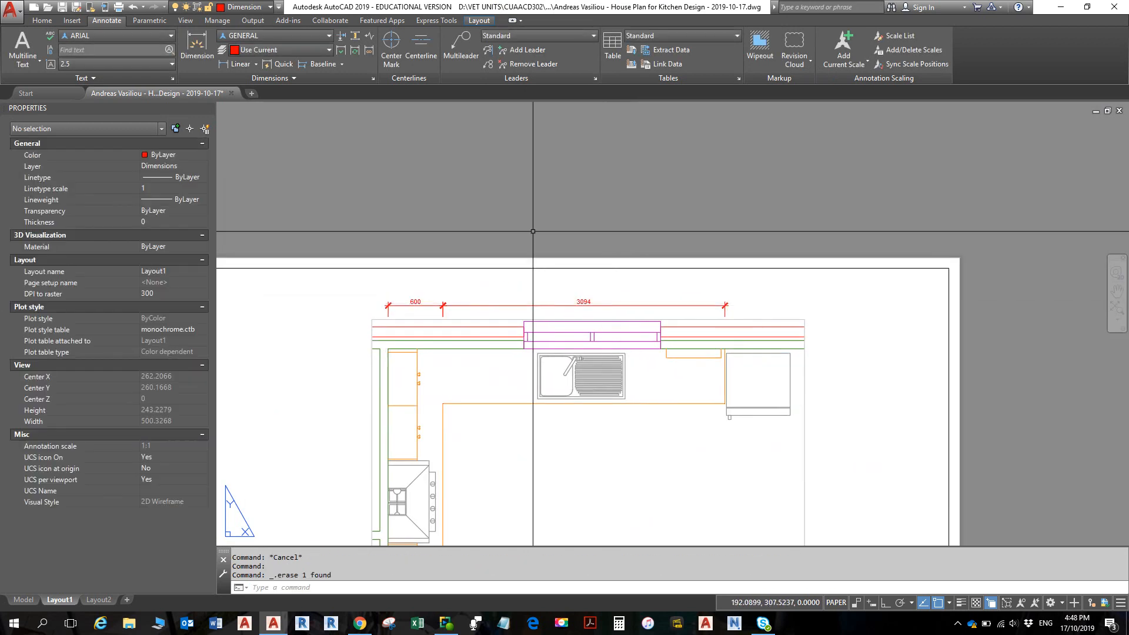
Add an overall linear dimension from the benchtop's fridge end to the inner wall corner, placed in a row above the existing dimension chain
left_click(239, 65)
scroll(705, 276, "up", 6)
middle_click_drag(704, 277, 785, 170)
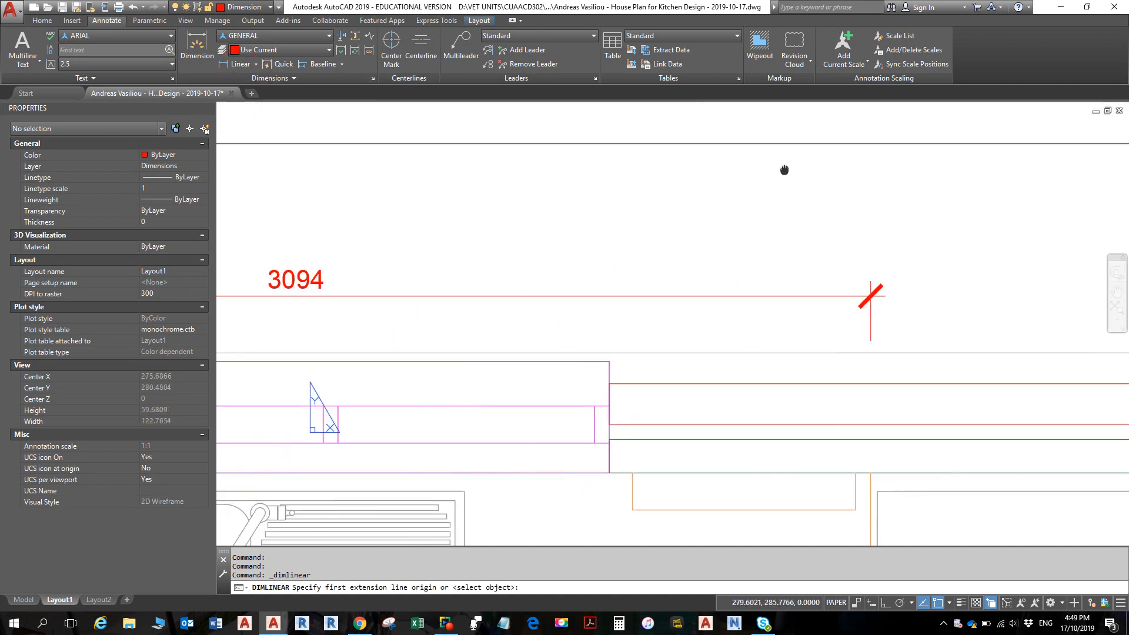
scroll(786, 177, "down", 5)
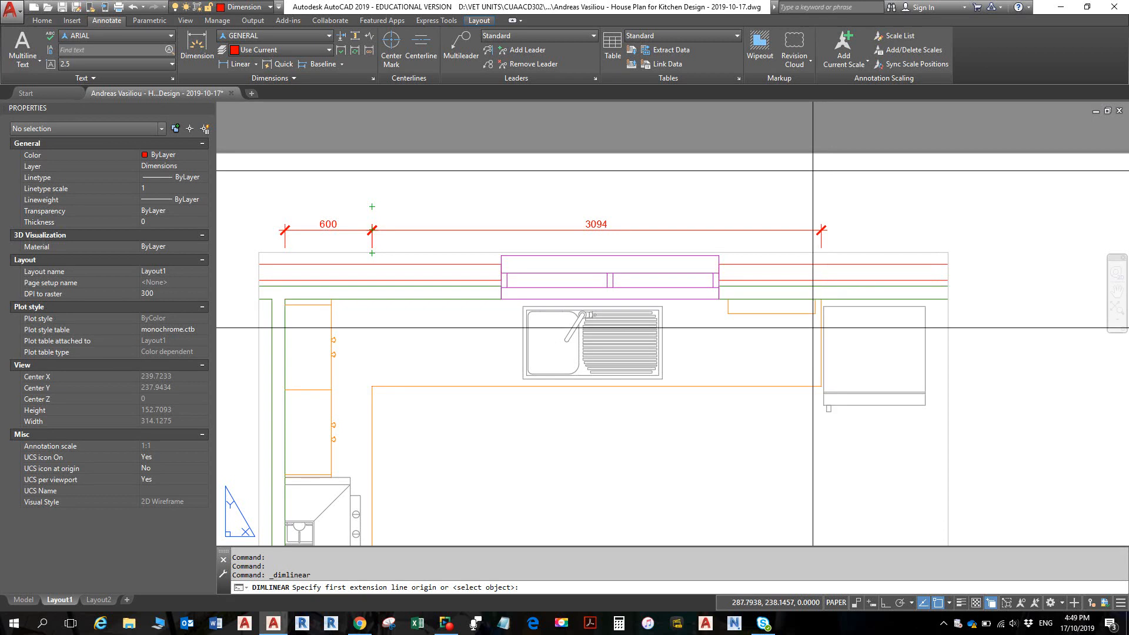
left_click(823, 386)
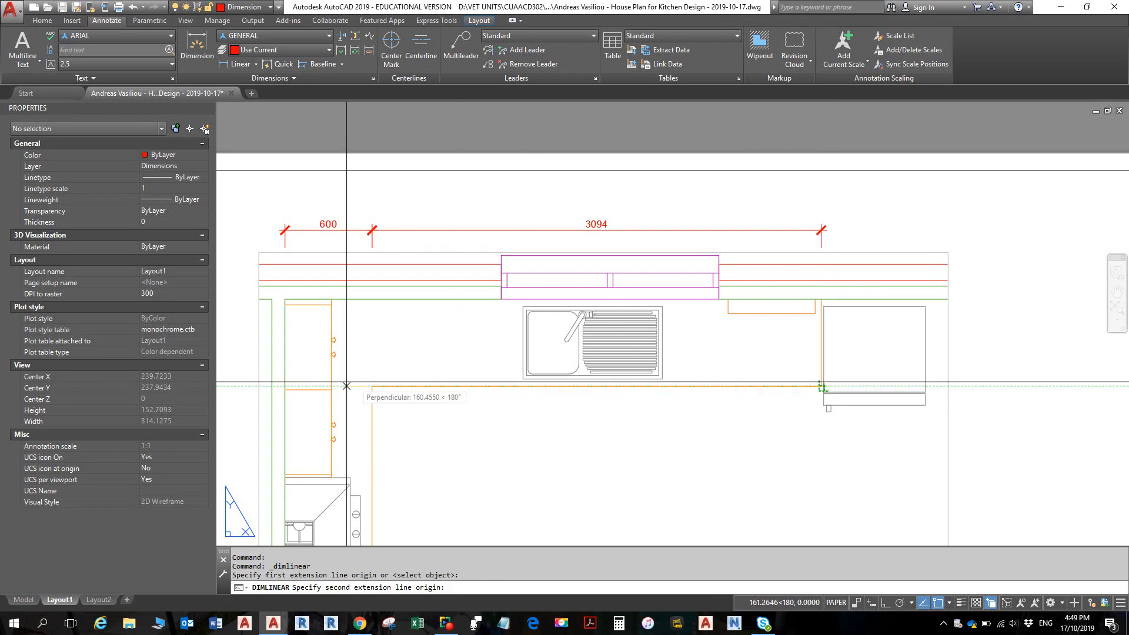
left_click(285, 298)
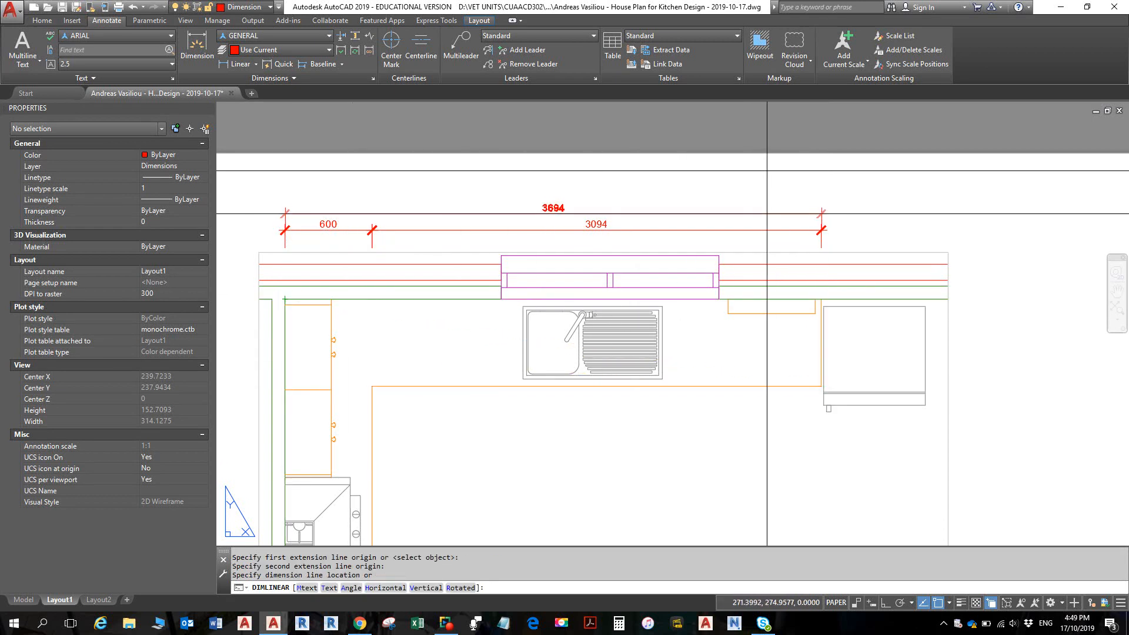
mouse_move(811, 209)
middle_mouse_down()
mouse_move(694, 247)
mouse_move(746, 239)
mouse_move(876, 177)
mouse_move(860, 365)
mouse_move(873, 398)
middle_mouse_up()
scroll(764, 235, "up", 6)
middle_click_drag(870, 178, 860, 242)
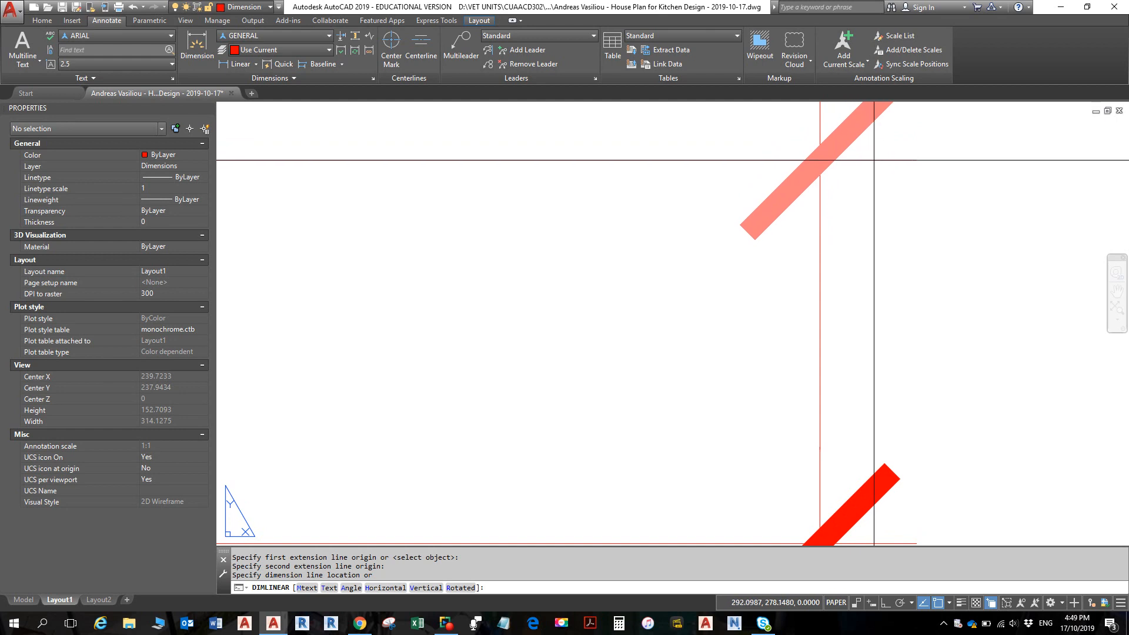
left_click(874, 160)
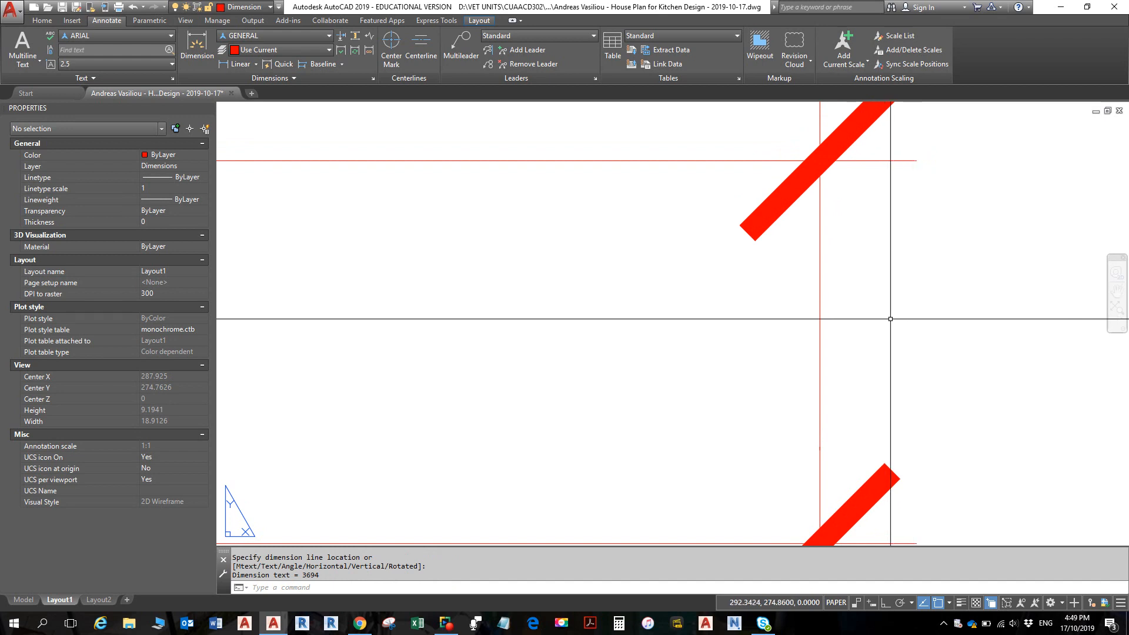
Erase the overall linear dimension in the row above the 3094 dimension
key("Escape")
scroll(901, 307, "down", 4)
scroll(900, 329, "down", 8)
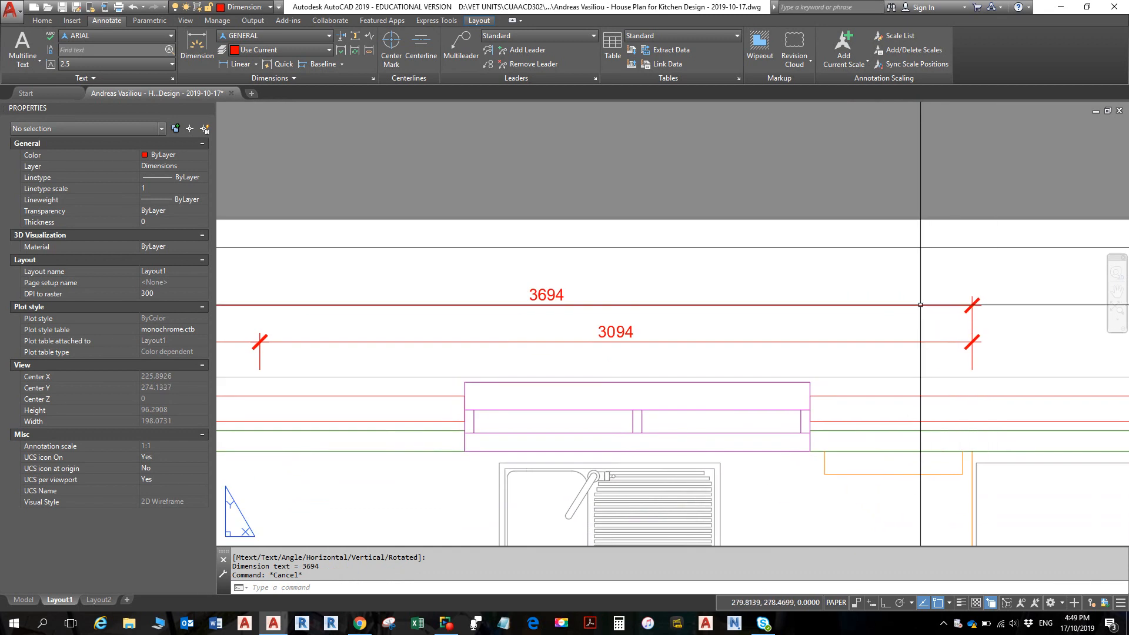
left_click(973, 305)
key("Delete")
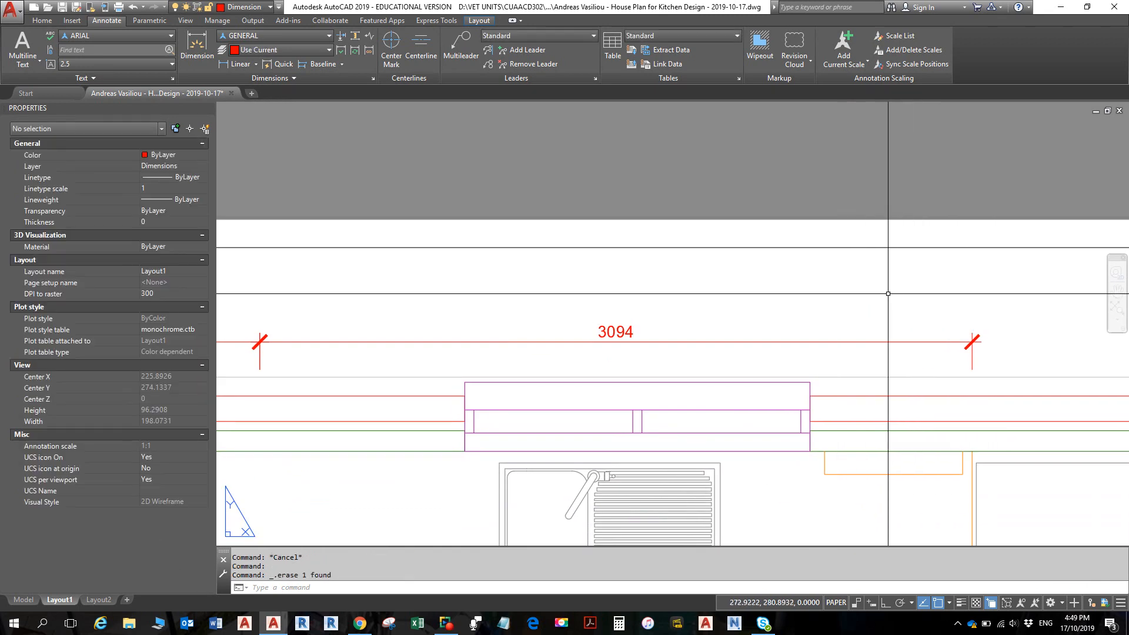
Add a baseline dimension based on the 3094 dimension's fridge end, running to the inner wall corner
middle_click_drag(887, 297, 1006, 290)
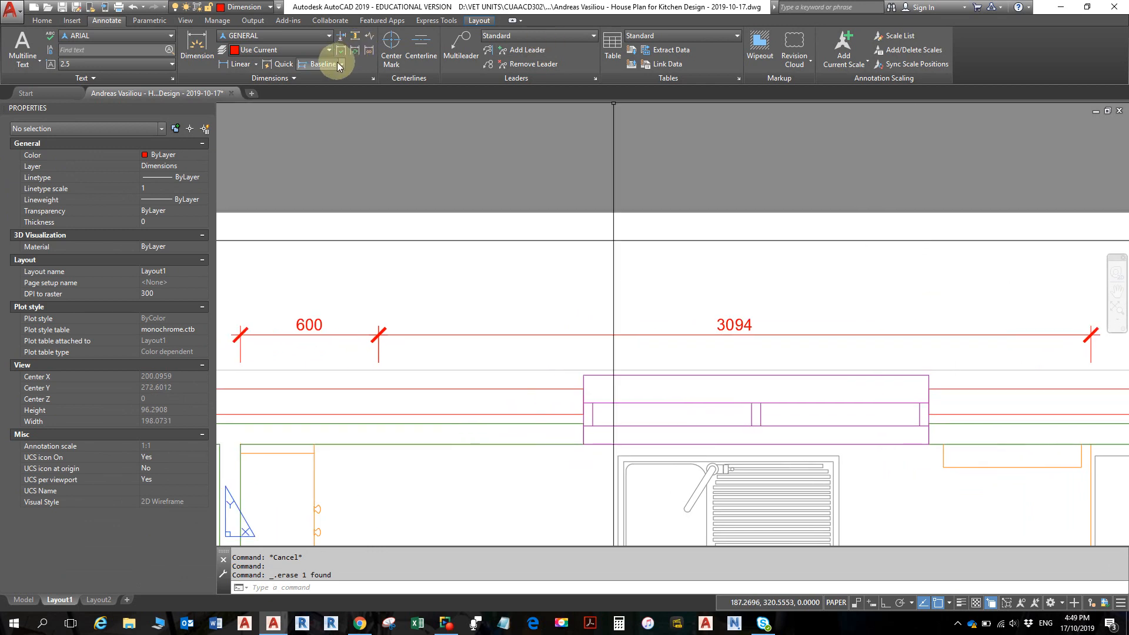
left_click(312, 65)
middle_click_drag(756, 242, 609, 219)
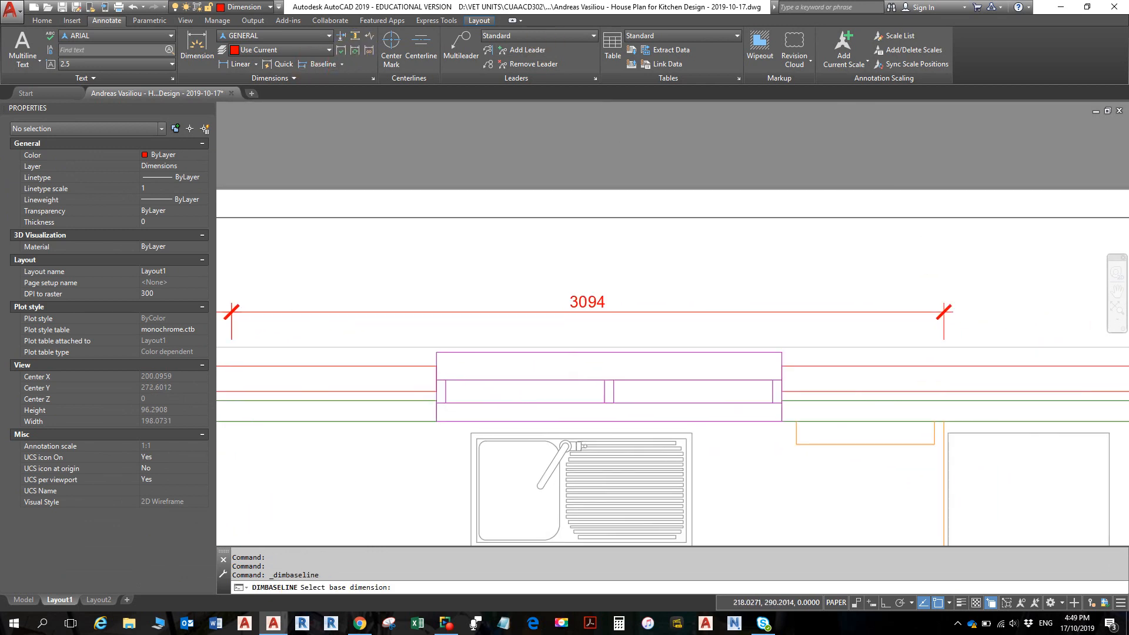
left_click(923, 312)
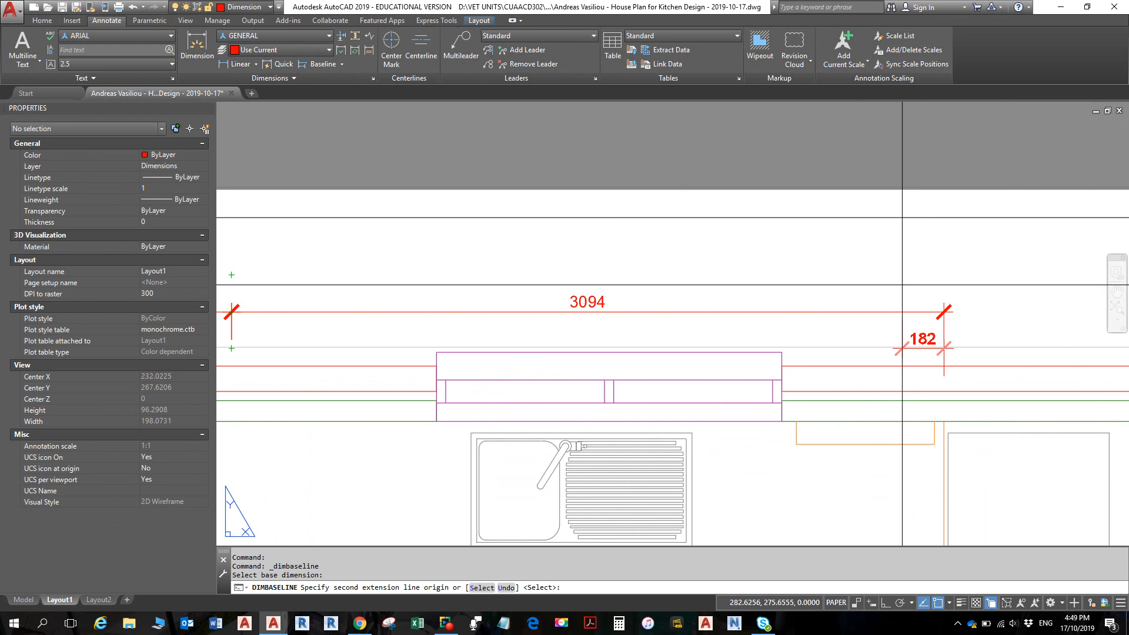
middle_click_drag(723, 332, 956, 277)
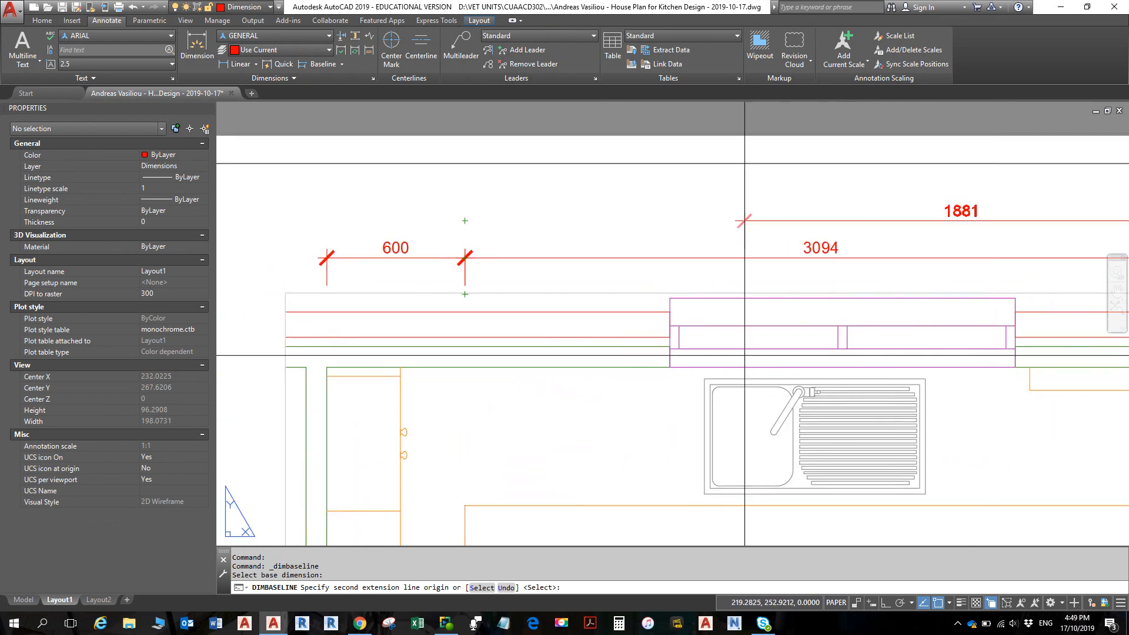
left_click(327, 369)
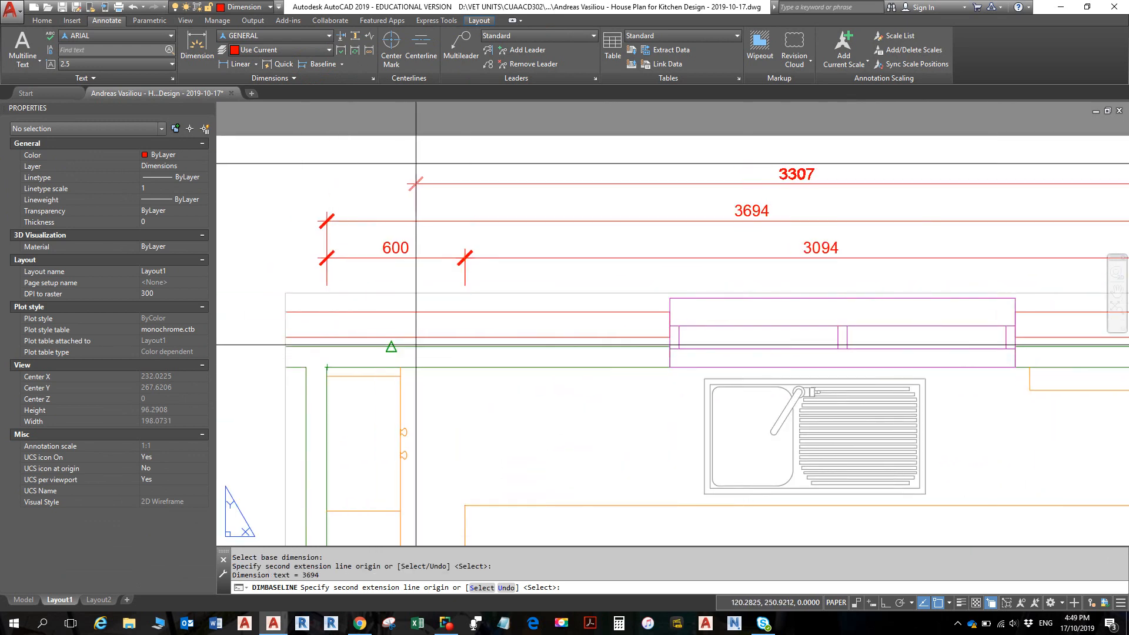
key("Escape")
key("Escape")
Examine the stacked dimension lines and their extension lines at the fridge end and the wall corner end
middle_click_drag(612, 292, 262, 307)
scroll(832, 263, "up", 6)
scroll(832, 264, "up", 5)
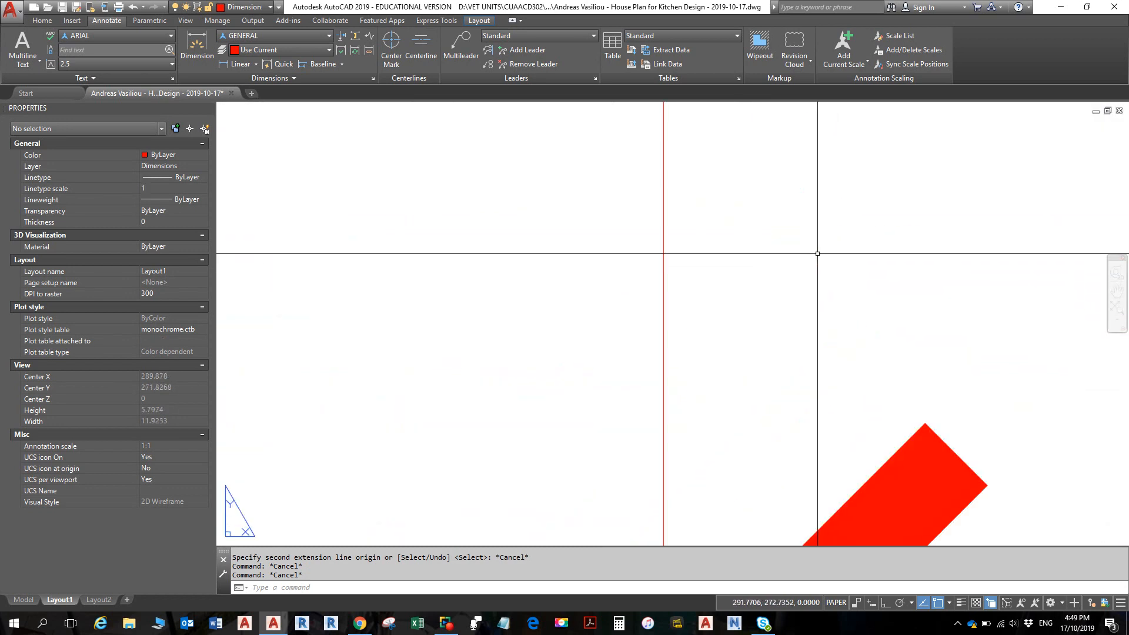
scroll(802, 270, "down", 8)
middle_click_drag(776, 281, 1090, 317)
scroll(841, 277, "down", 2)
middle_click_drag(715, 294, 1050, 287)
middle_click_drag(640, 291, 844, 276)
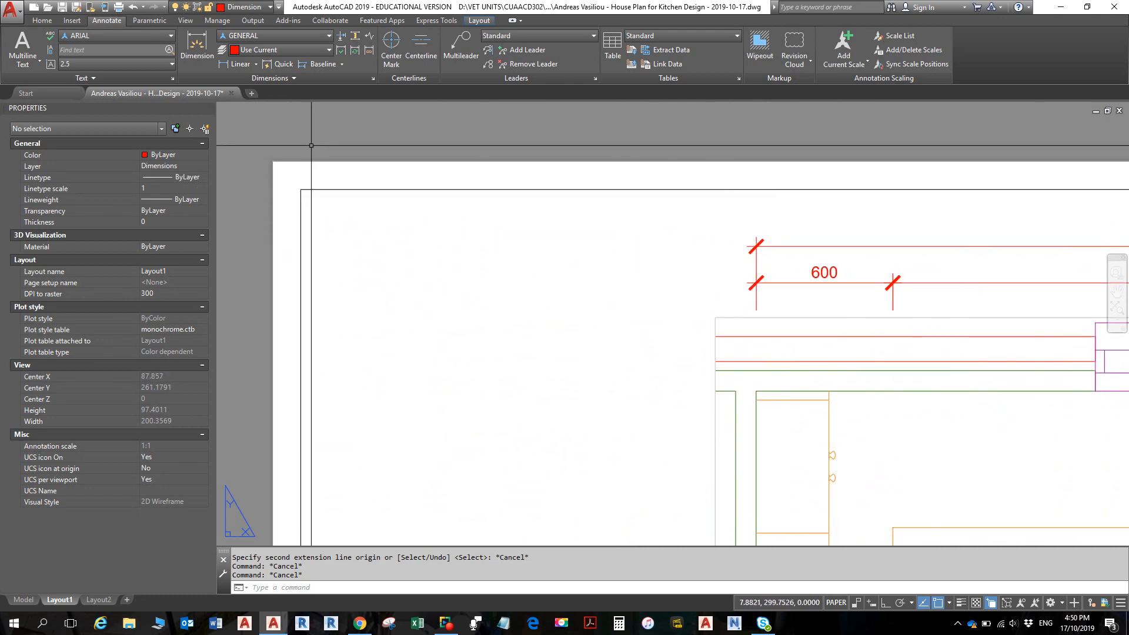
left_click(344, 64)
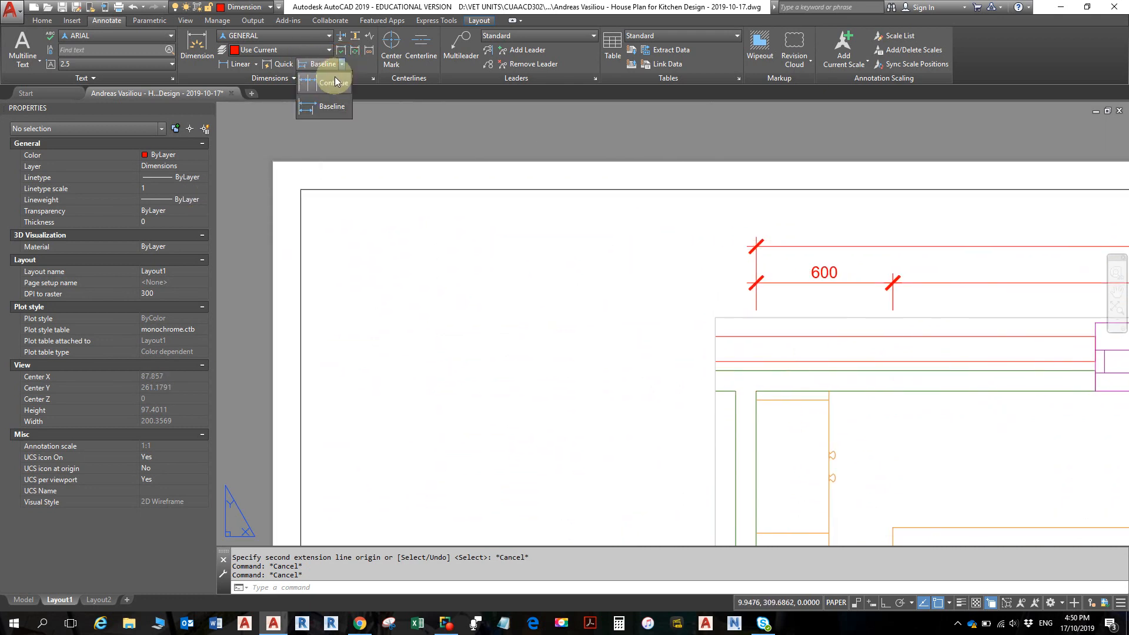
left_click(323, 87)
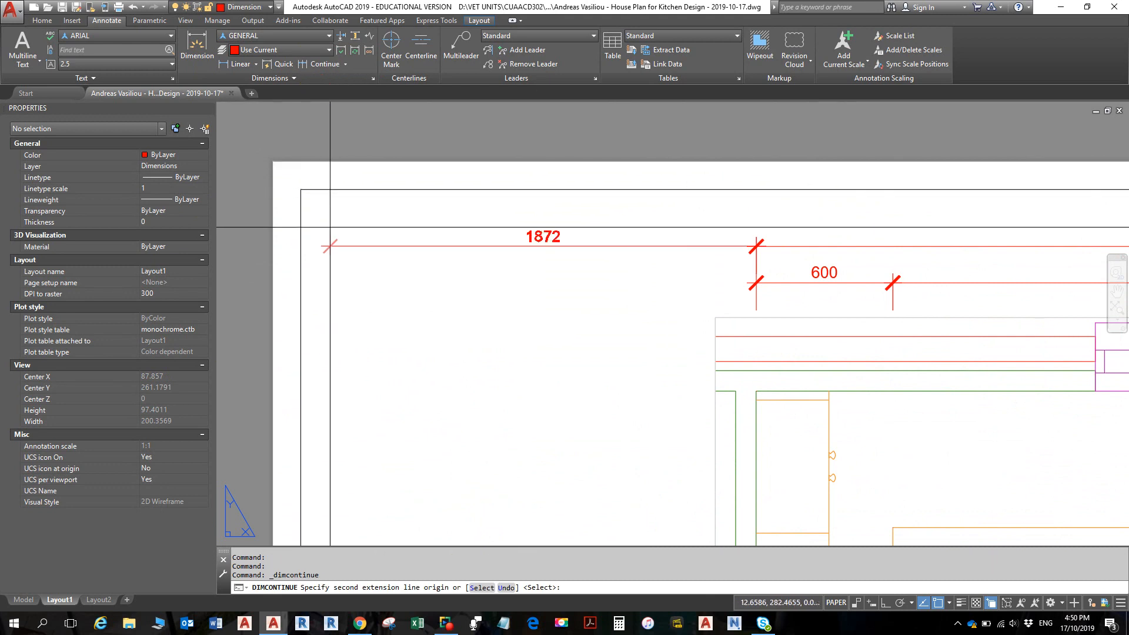
key("Escape")
key("Escape")
scroll(609, 277, "down", 2)
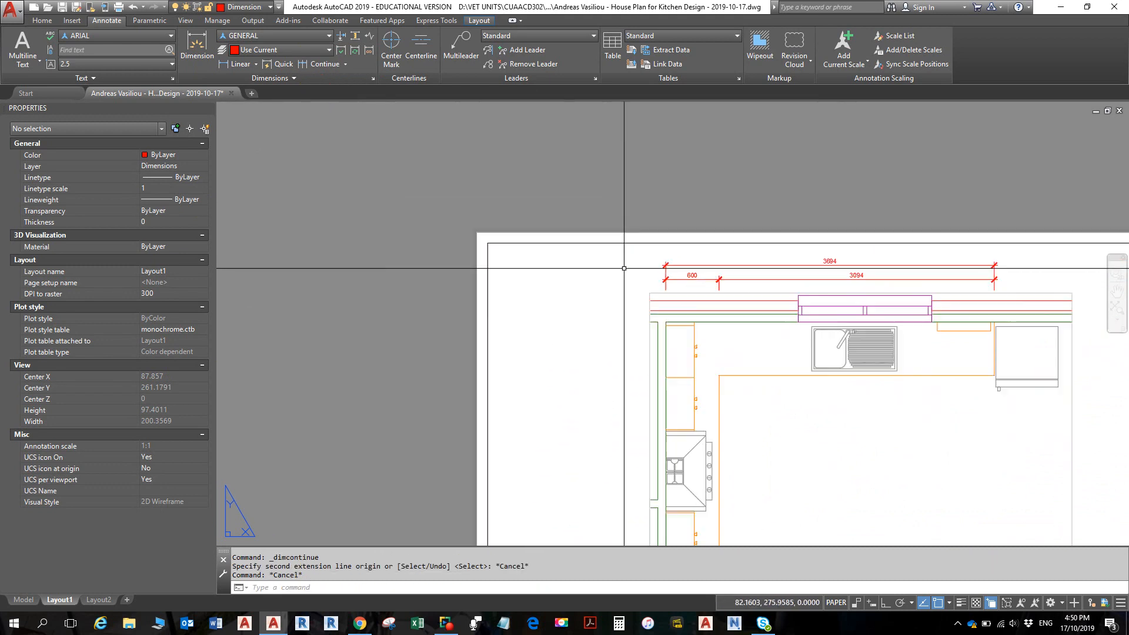
middle_click_drag(621, 273, 457, 293)
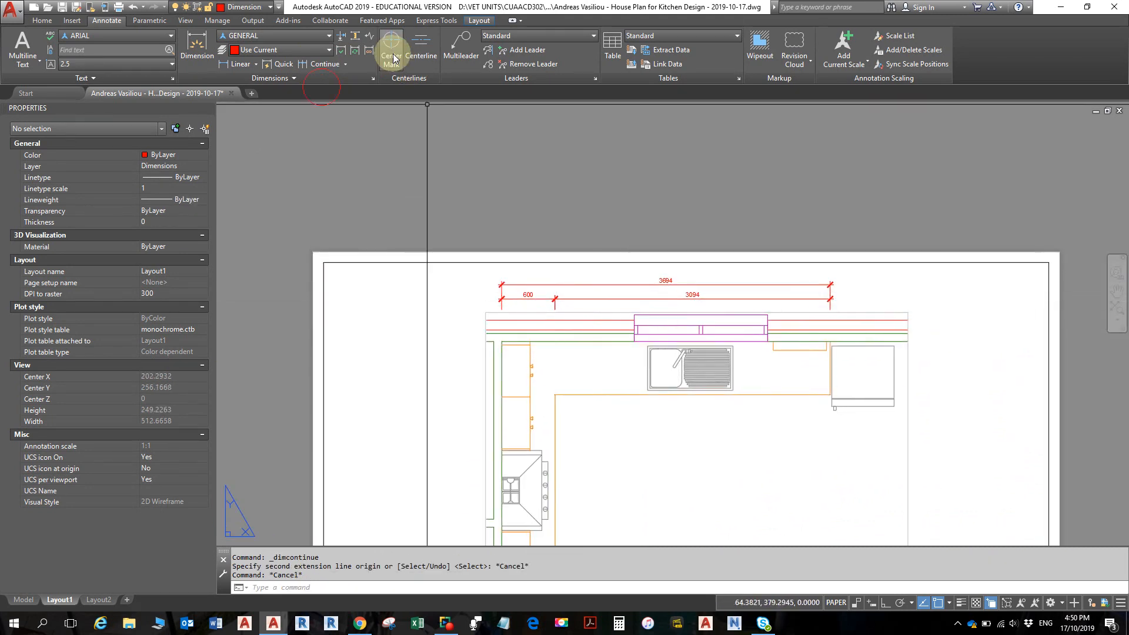
Review the baseline spacing and extension line settings of the GENERAL dimension style without changing them
left_click(373, 79)
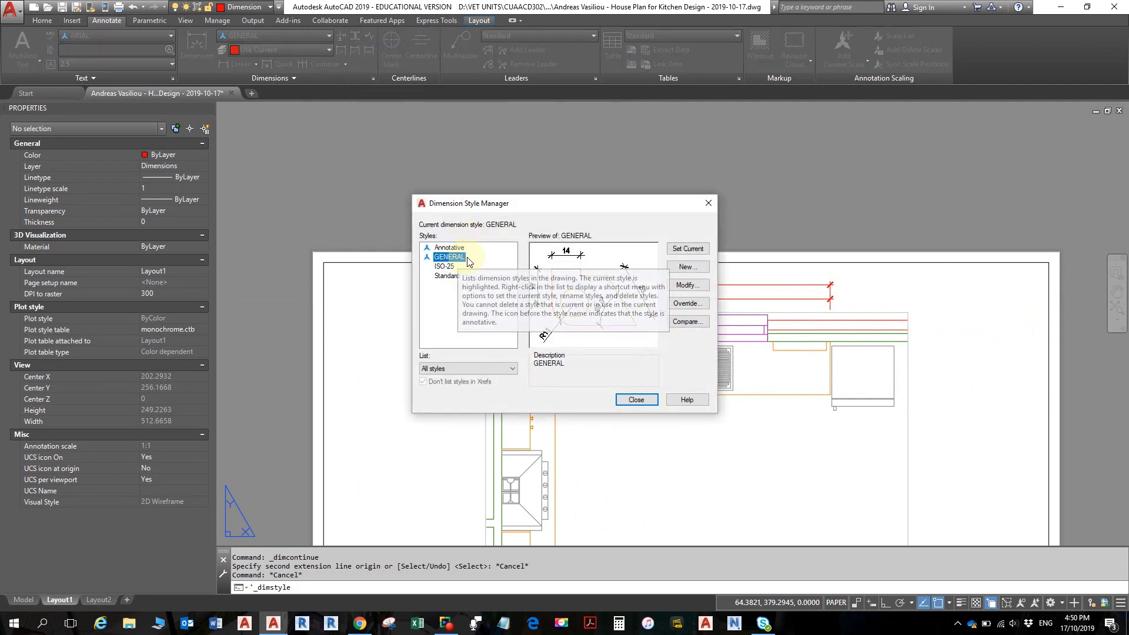
left_click(682, 285)
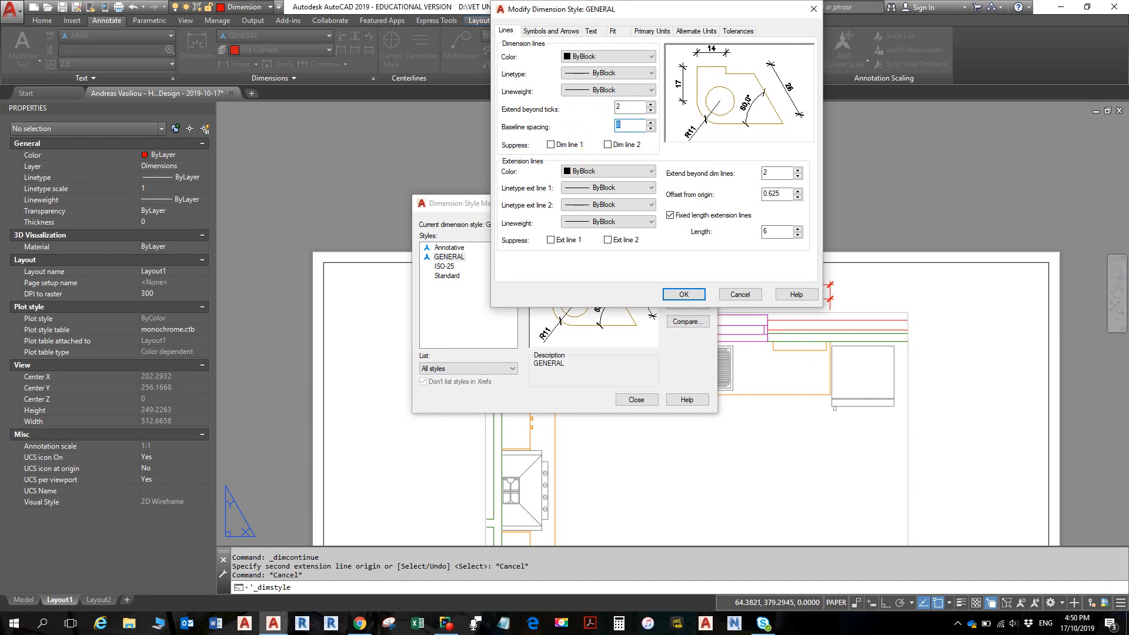
left_click(742, 297)
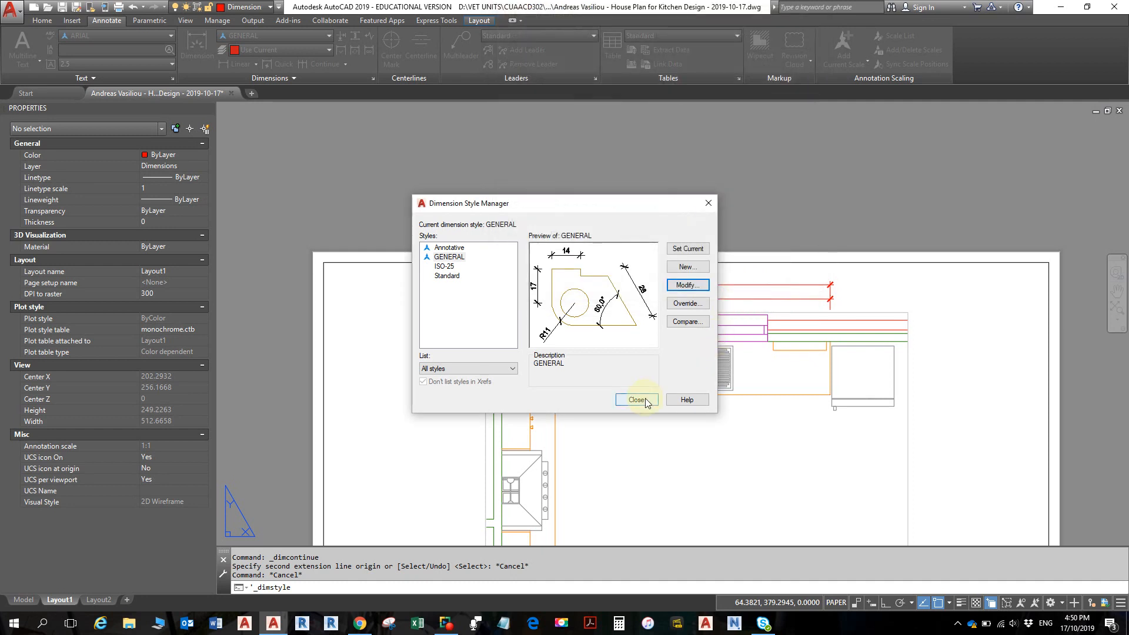
left_click(646, 402)
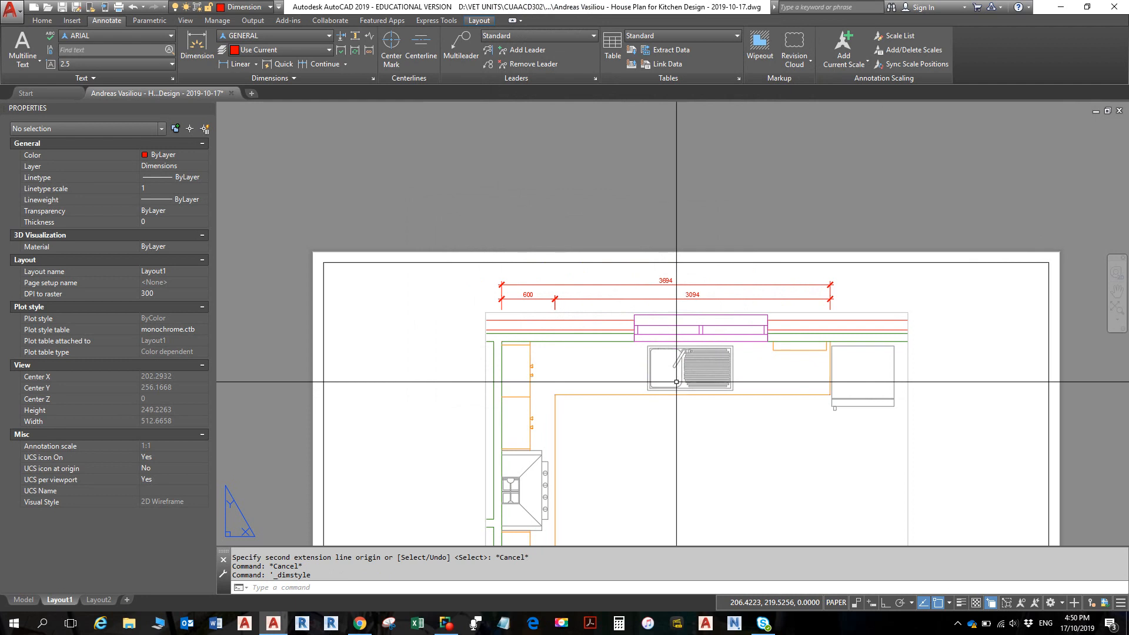
Turn on Ortho and stretch the viewport's corner beyond the fridge outward, widening it to about 250 mm to include the window wall's end
scroll(670, 381, "down", 2)
middle_click_drag(669, 379, 668, 306)
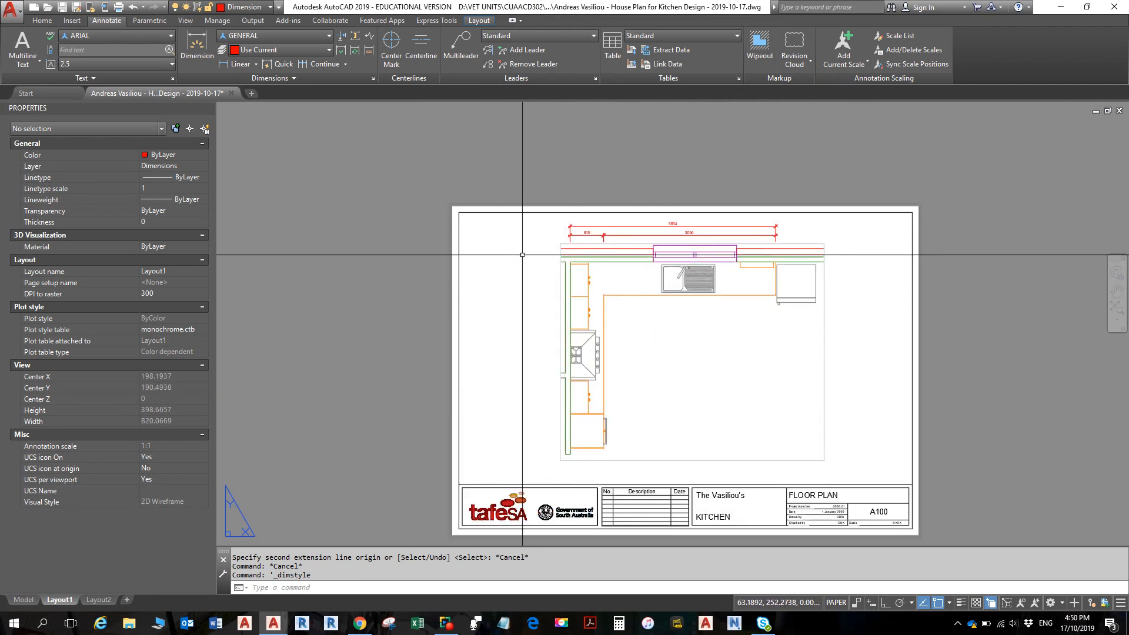
key("F8")
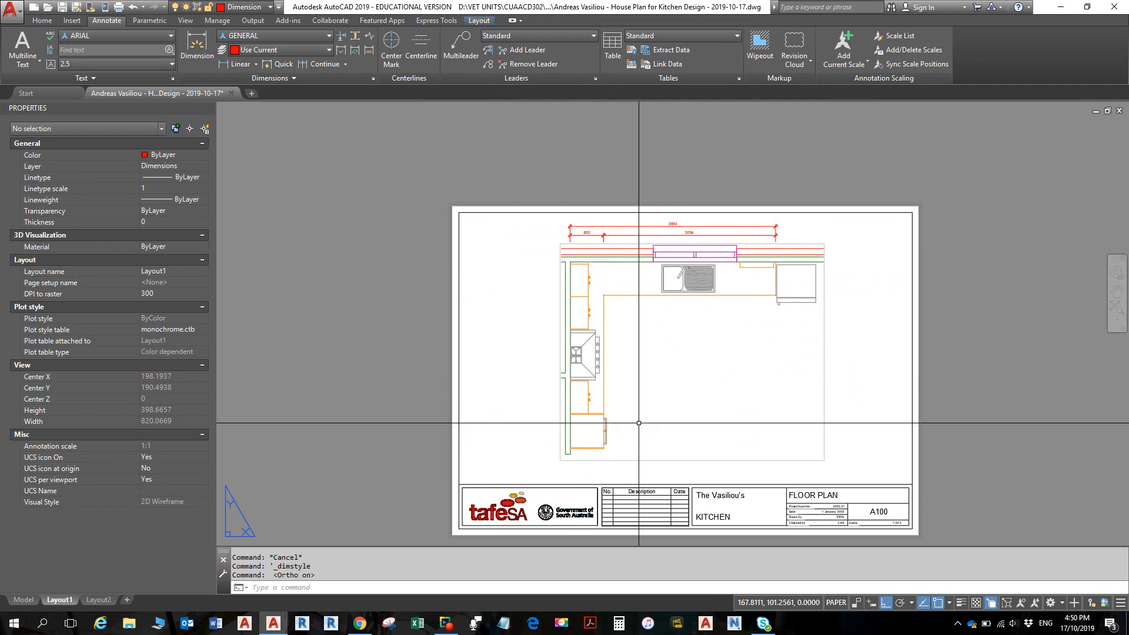
key("alt")
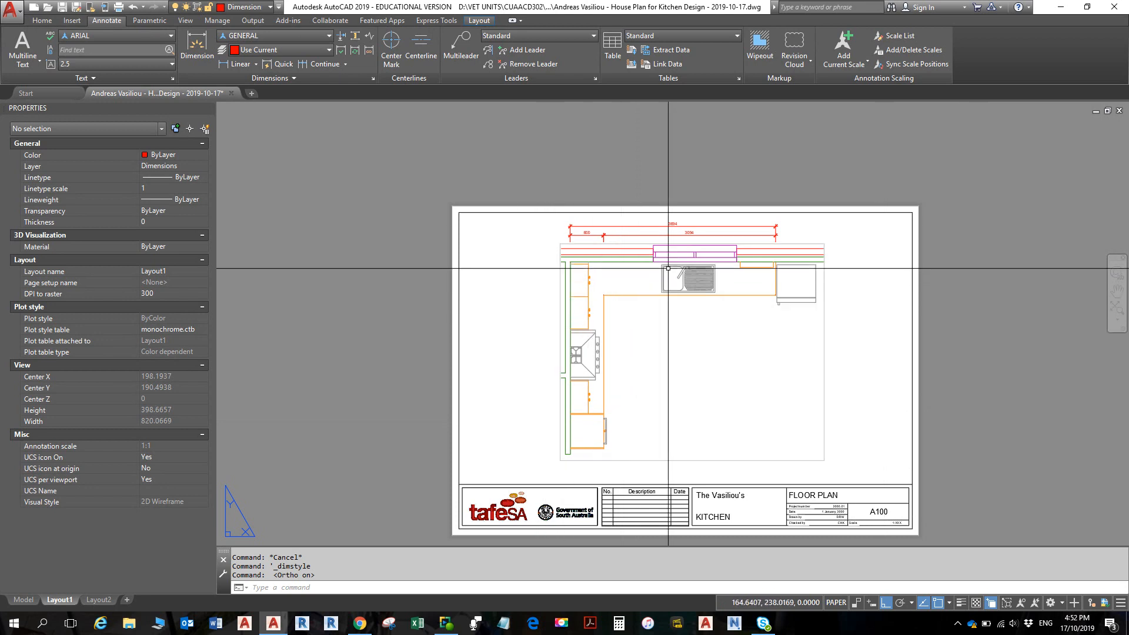
scroll(703, 221, "up", 4)
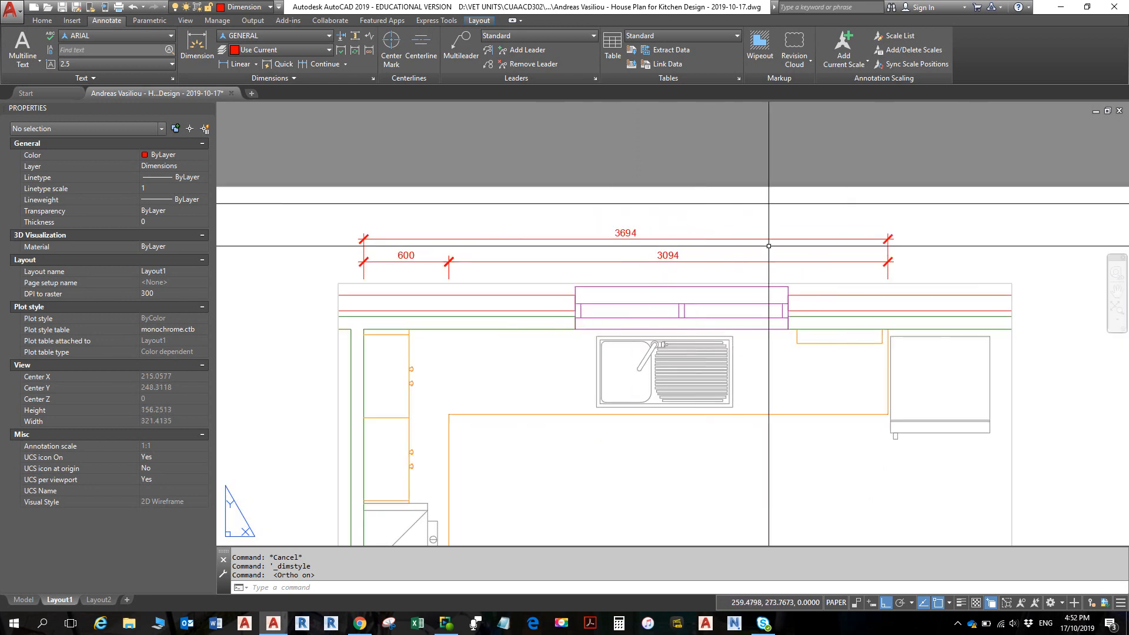
scroll(808, 247, "down", 2)
middle_click_drag(807, 247, 804, 249)
scroll(808, 318, "up", 4)
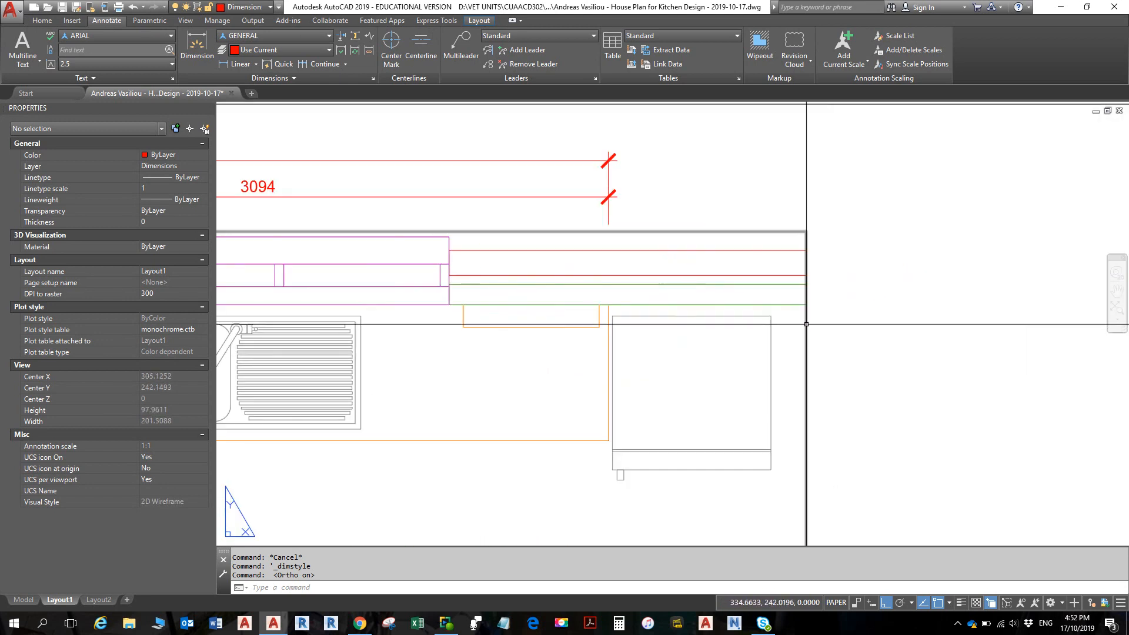
left_click(807, 262)
left_click(807, 231)
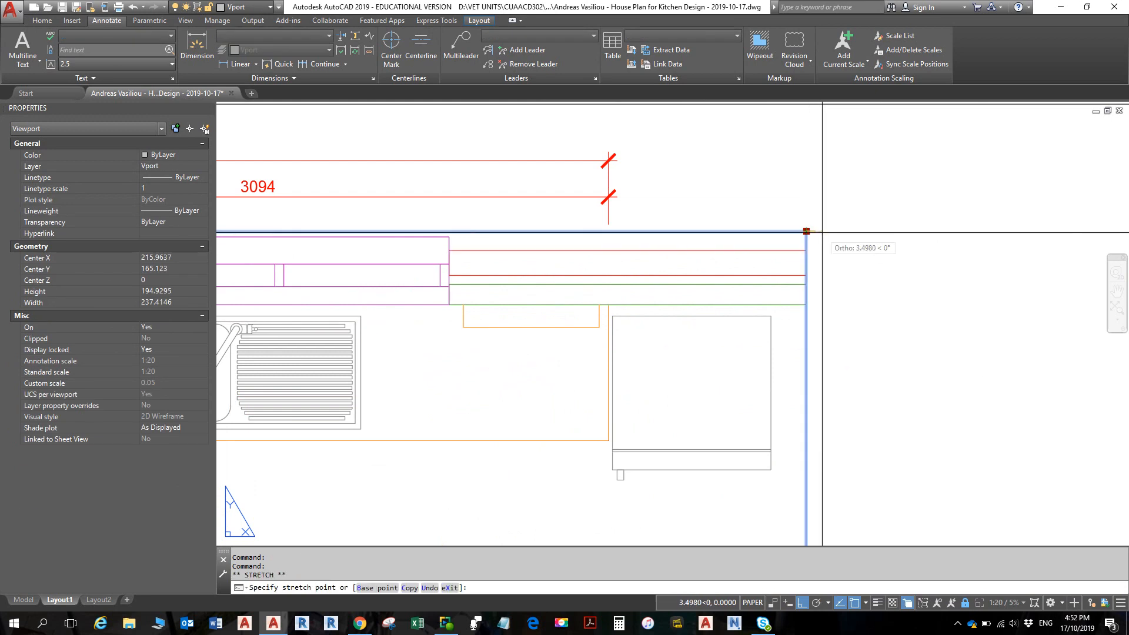
left_click(864, 229)
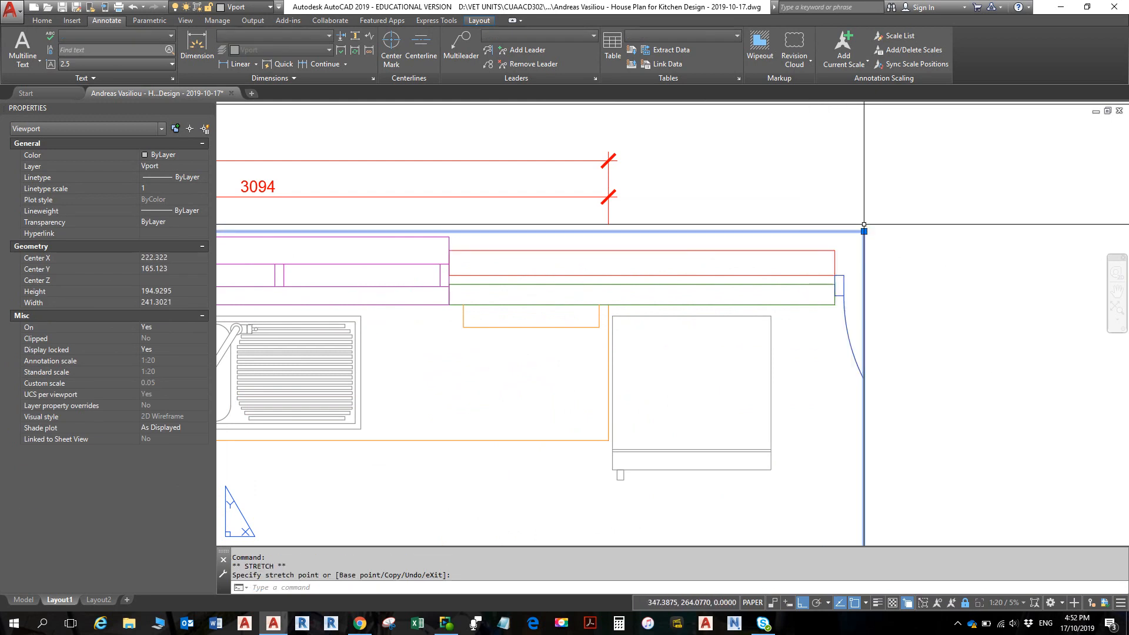
Start a baseline dimension based on the wall-corner end of the overall 3694 dimension
scroll(865, 232, "down", 3)
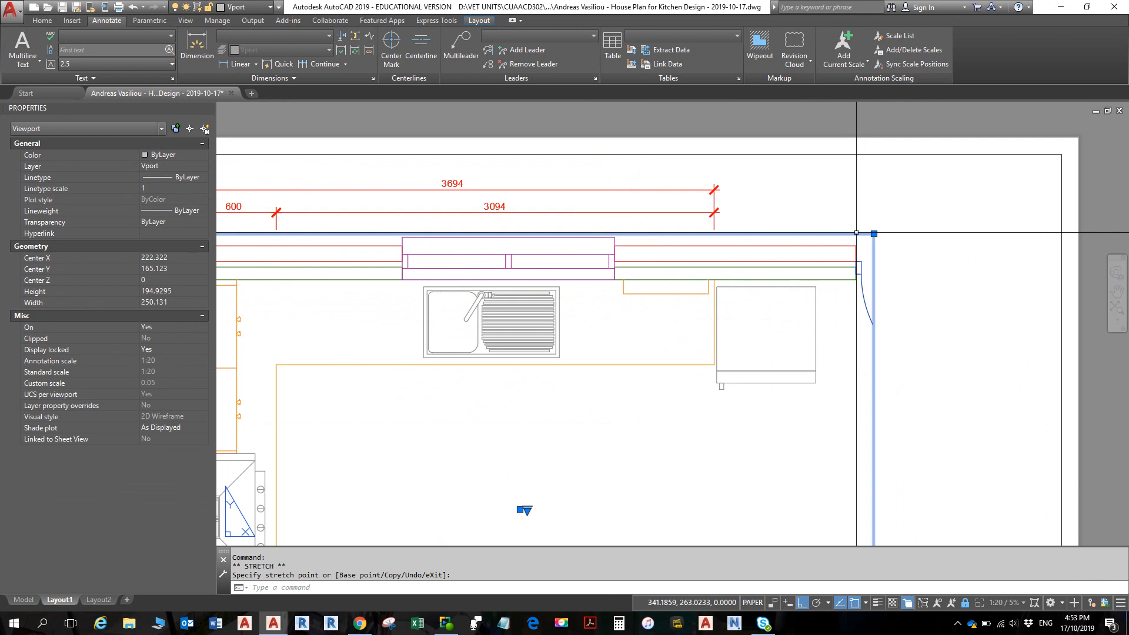
middle_click_drag(881, 242, 954, 266)
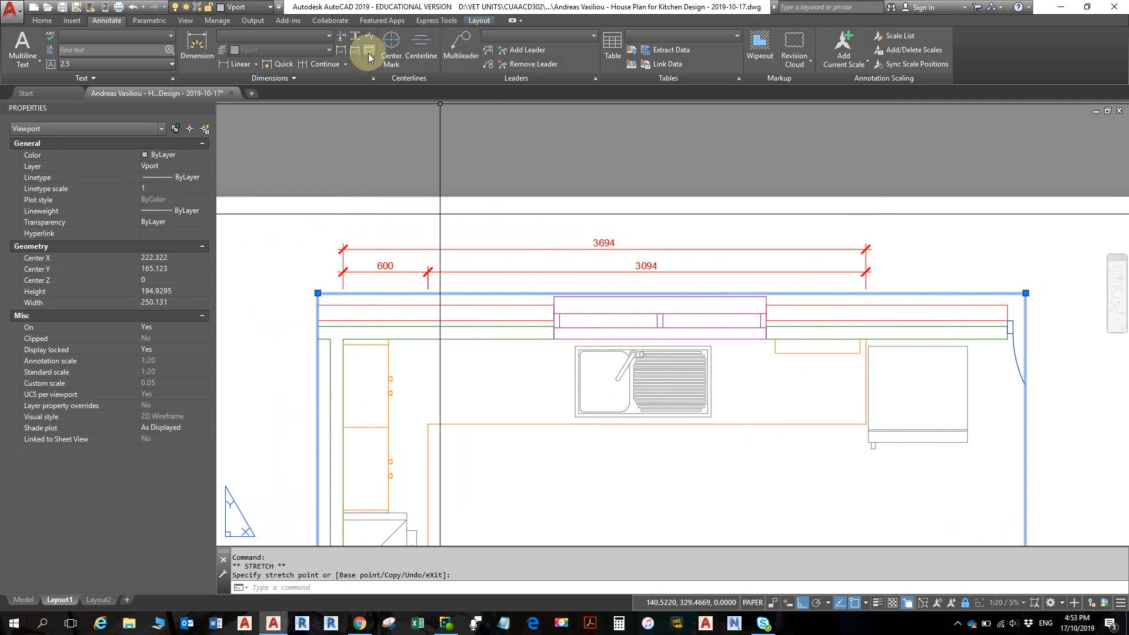
left_click(340, 64)
left_click(345, 69)
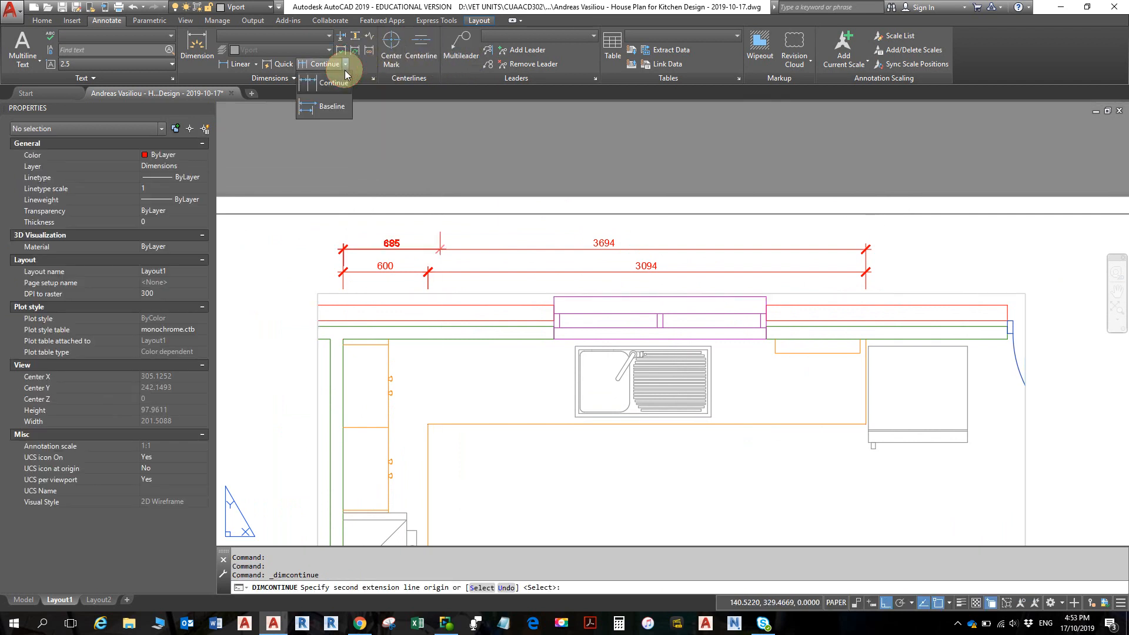
left_click(329, 106)
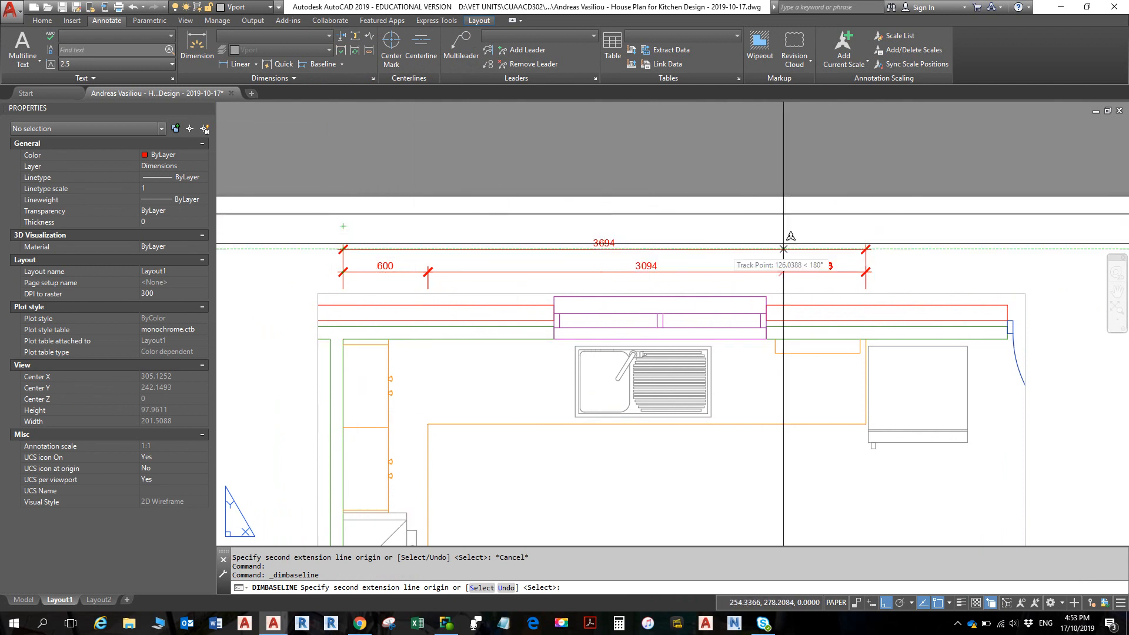
left_click(489, 590)
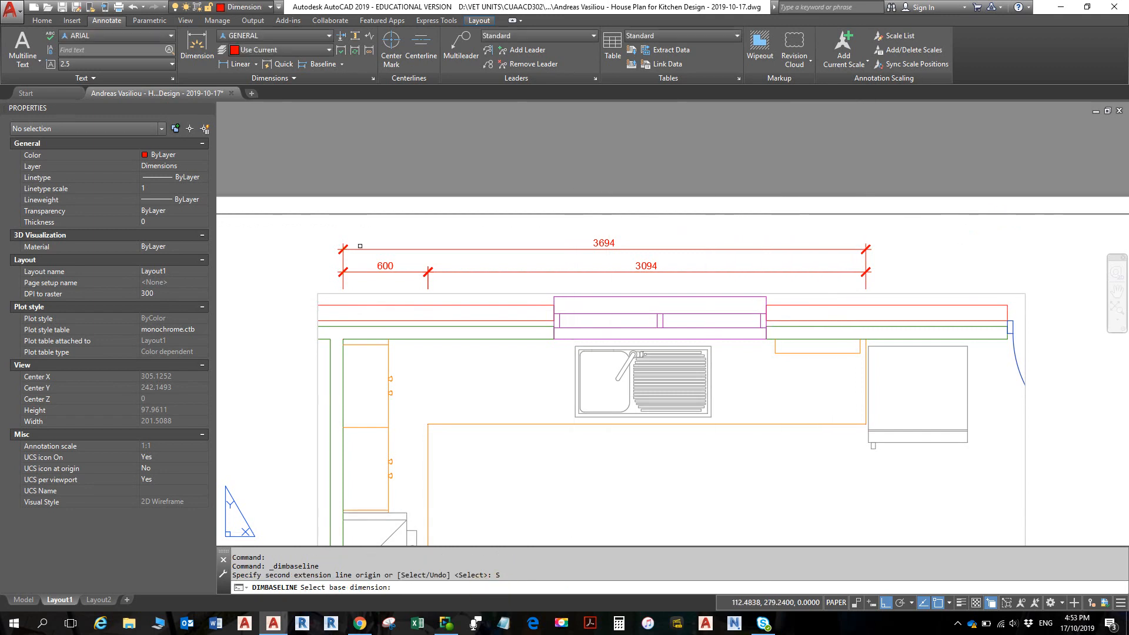
left_click(356, 248)
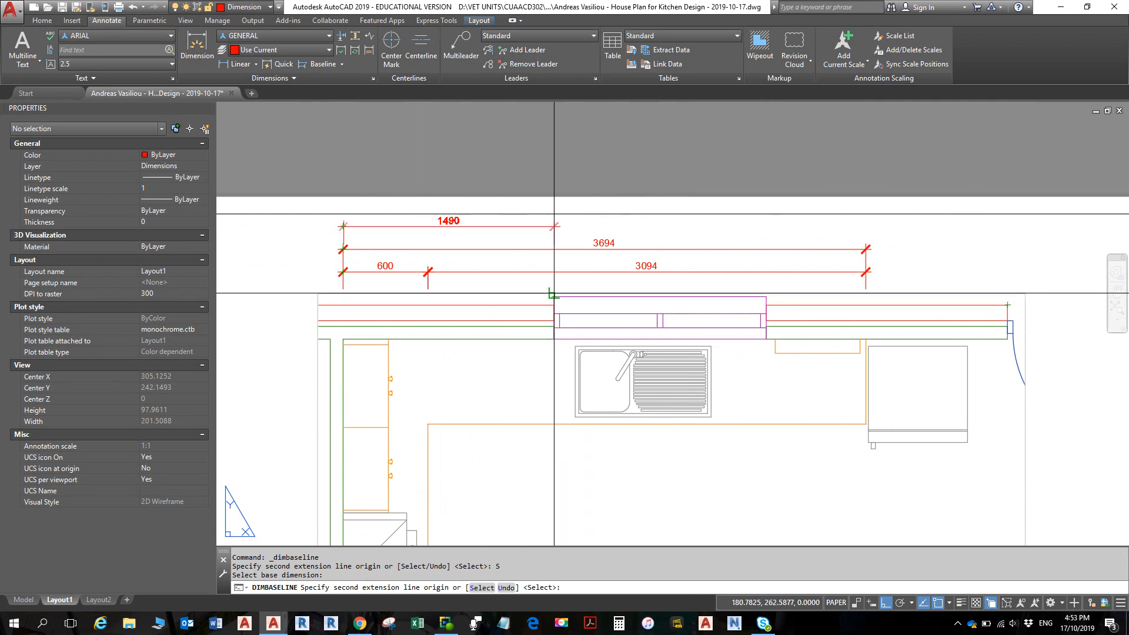
Switch to Chrome to check the dimension rows above the window wall in the floor plan PDF, and return to the window corner in AutoCAD
left_click(361, 624)
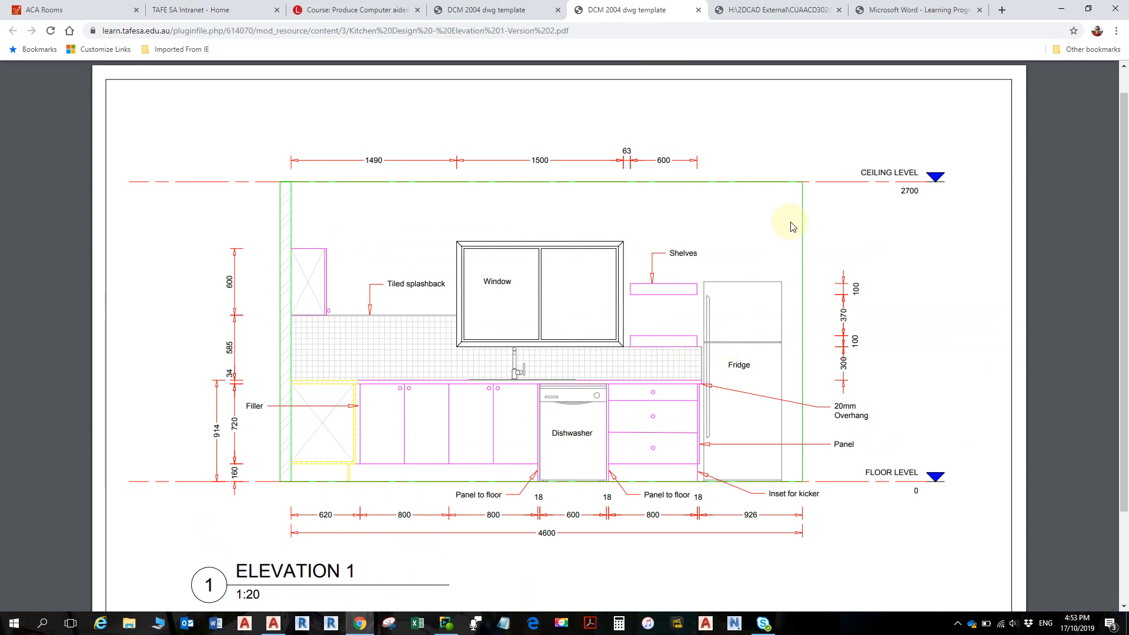
left_click(536, 18)
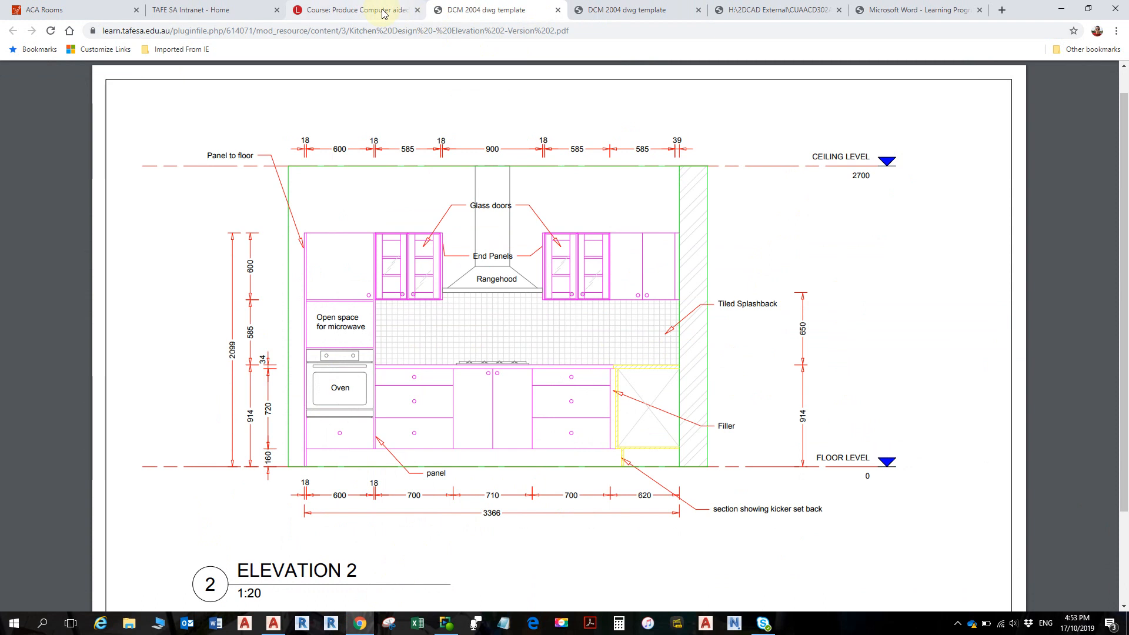
left_click(747, 11)
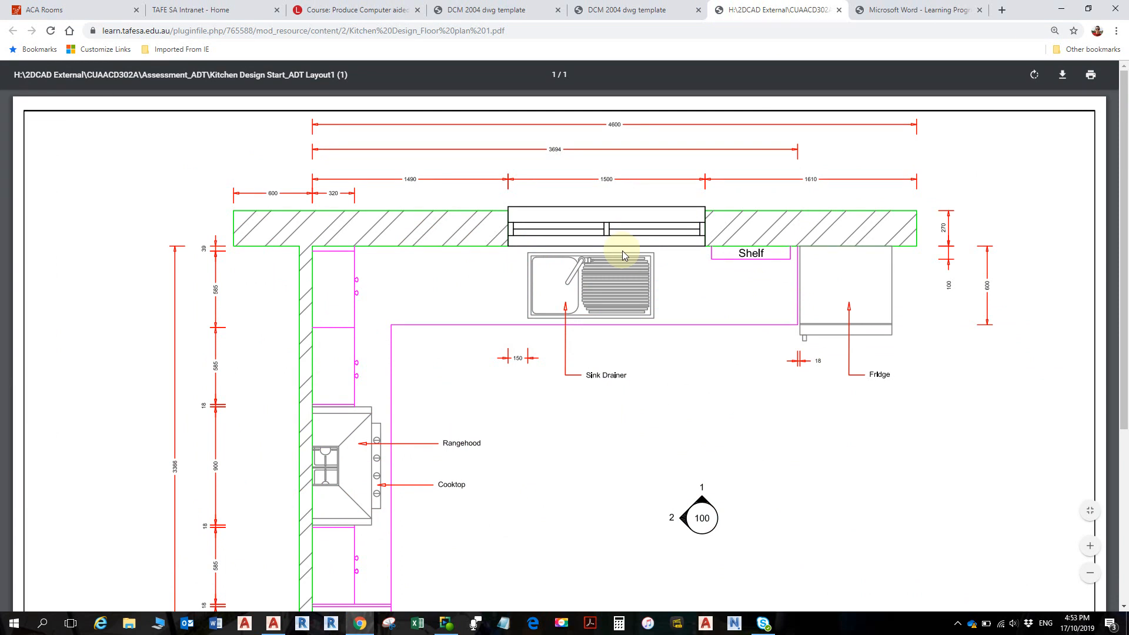
key("alt+Tab")
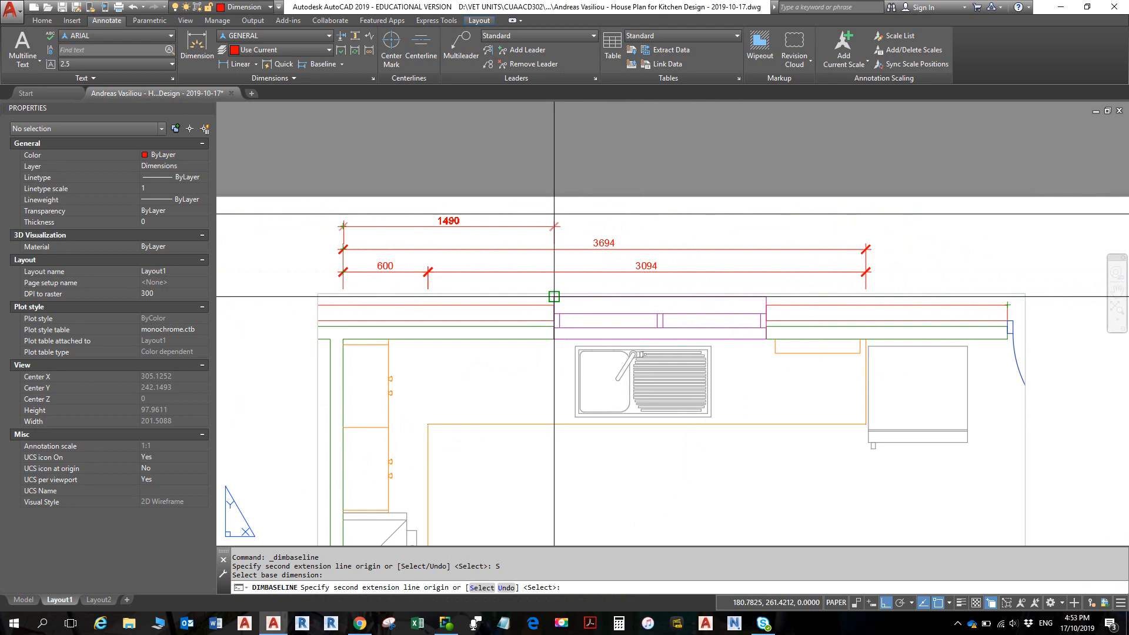
scroll(554, 297, "up", 4)
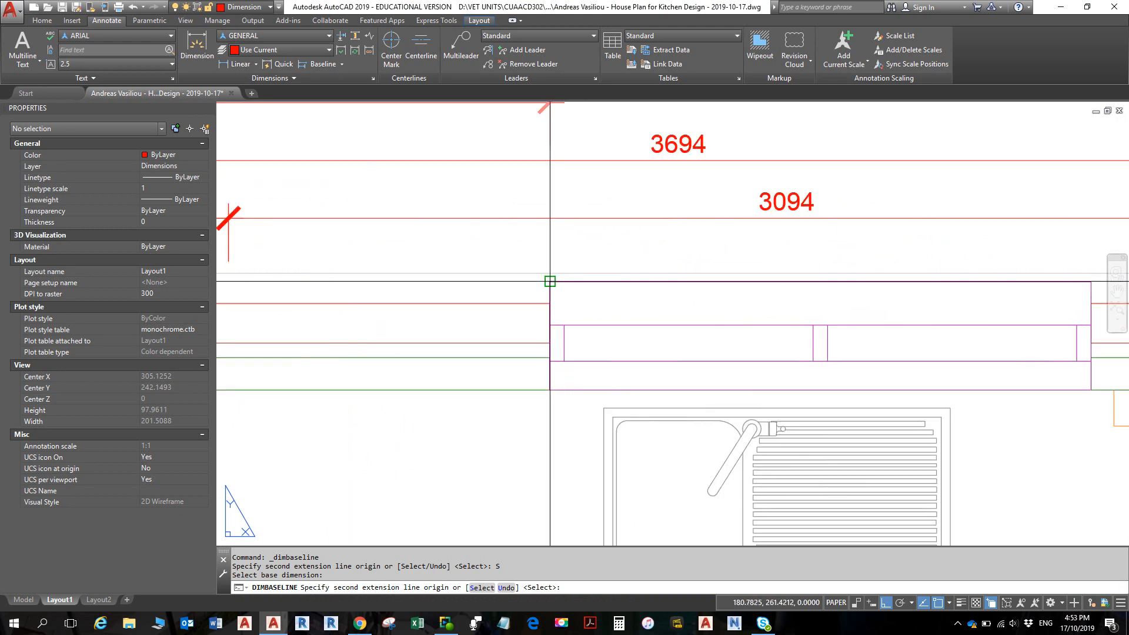
Place the baseline dimension from the wall corner to the window's near outer corner, above the 3694 dimension
left_click(550, 281)
scroll(553, 283, "down", 4)
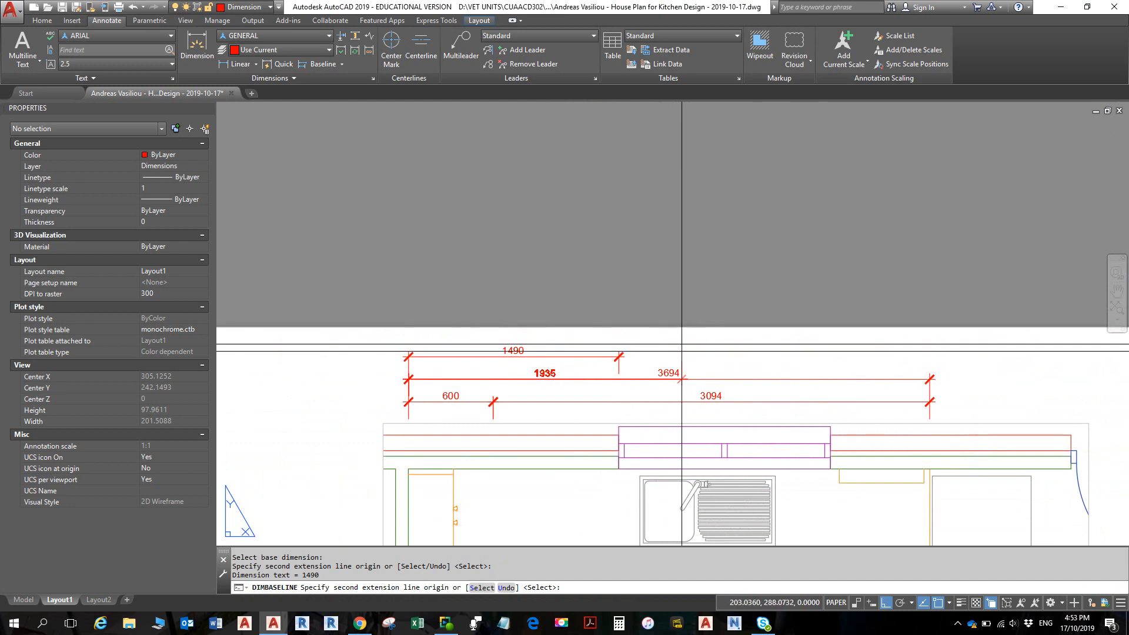
key("Escape")
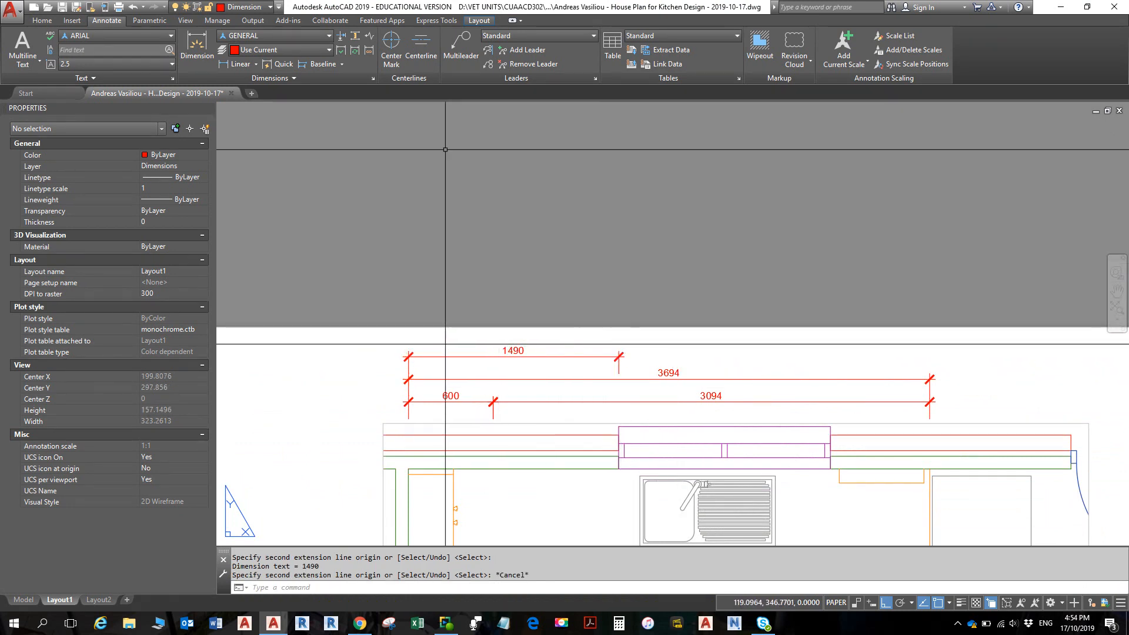
Continue the dimension row across the window opening and on to the far end of the window wall
left_click(342, 64)
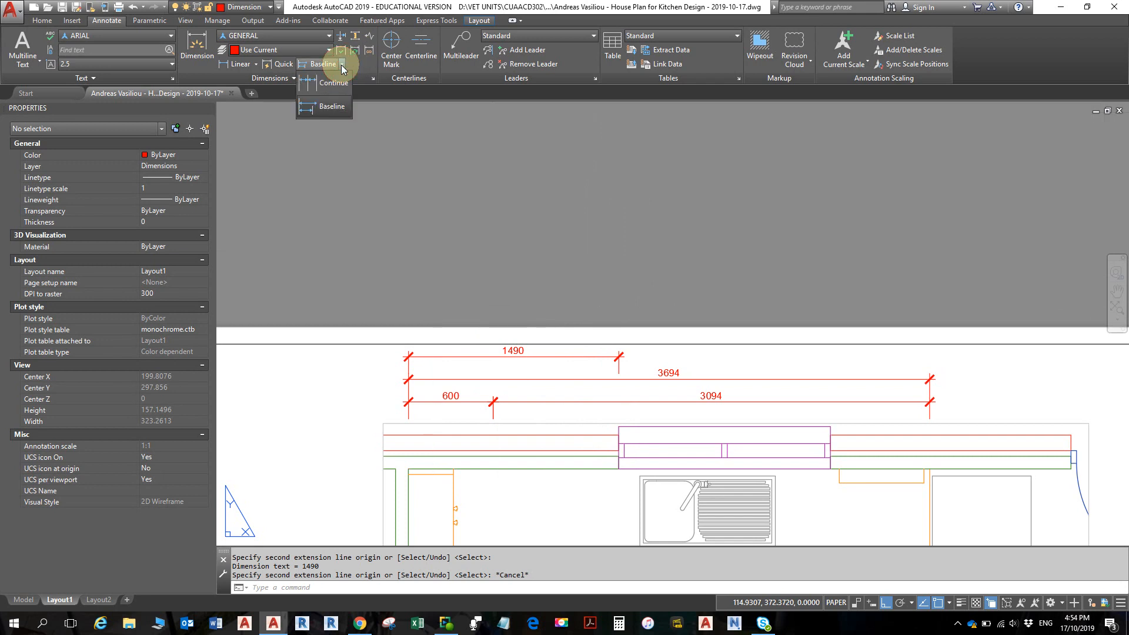
left_click(327, 84)
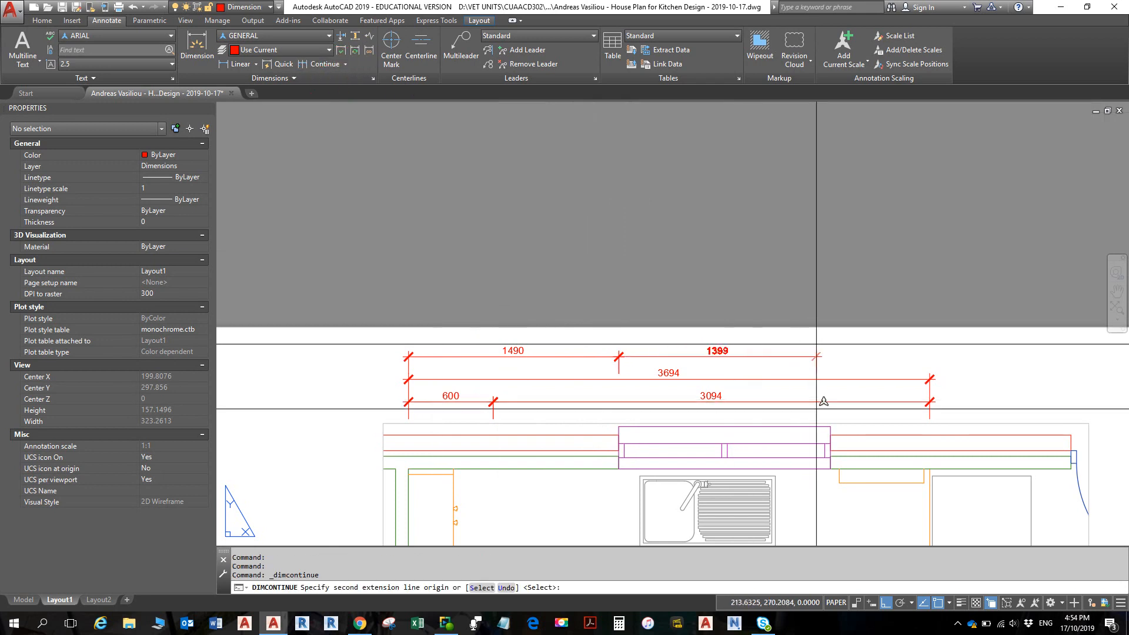
left_click(830, 426)
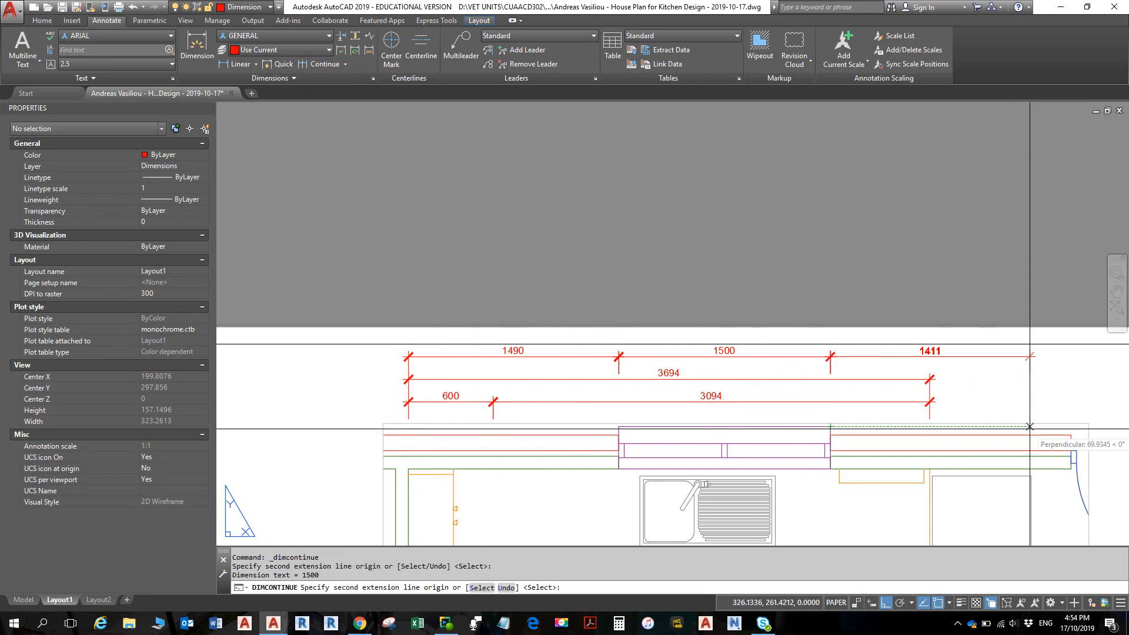
left_click(1071, 435)
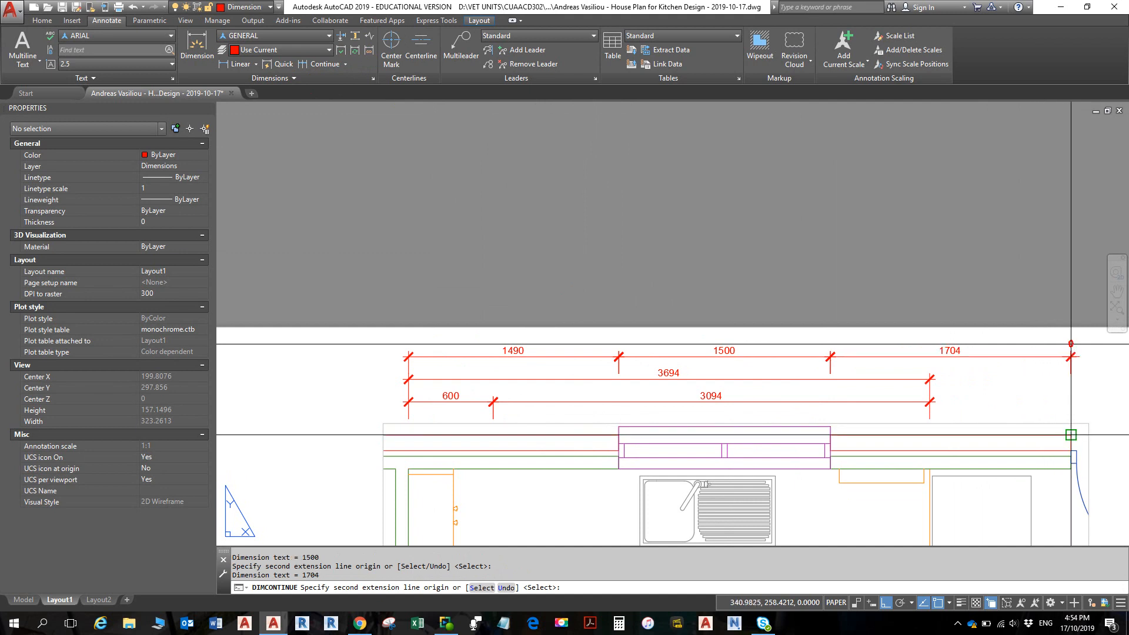
key("Escape")
Switch between Chrome and AutoCAD to compare the dimension rows above the window wall with the reference floor plan PDF
key("alt+Tab")
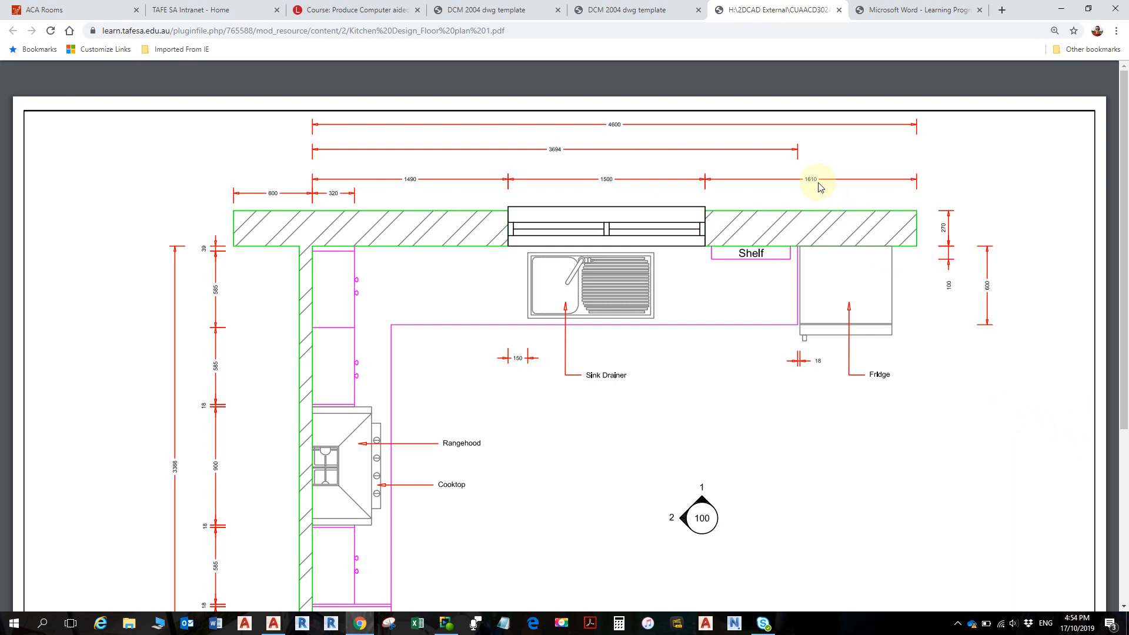
key("alt+Tab")
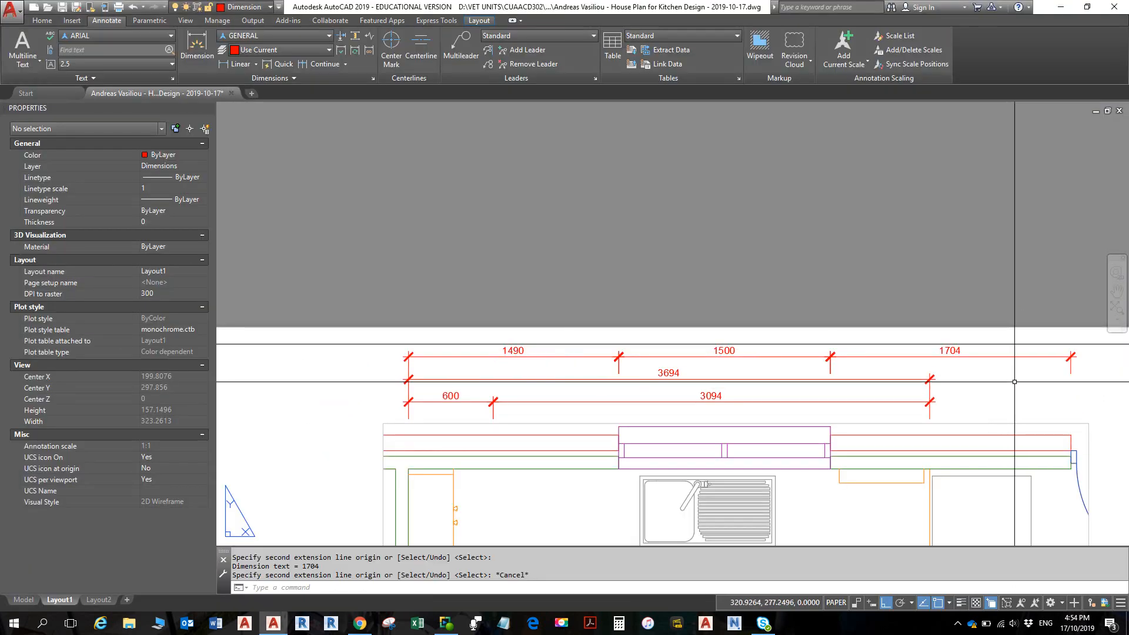
key("alt+Tab")
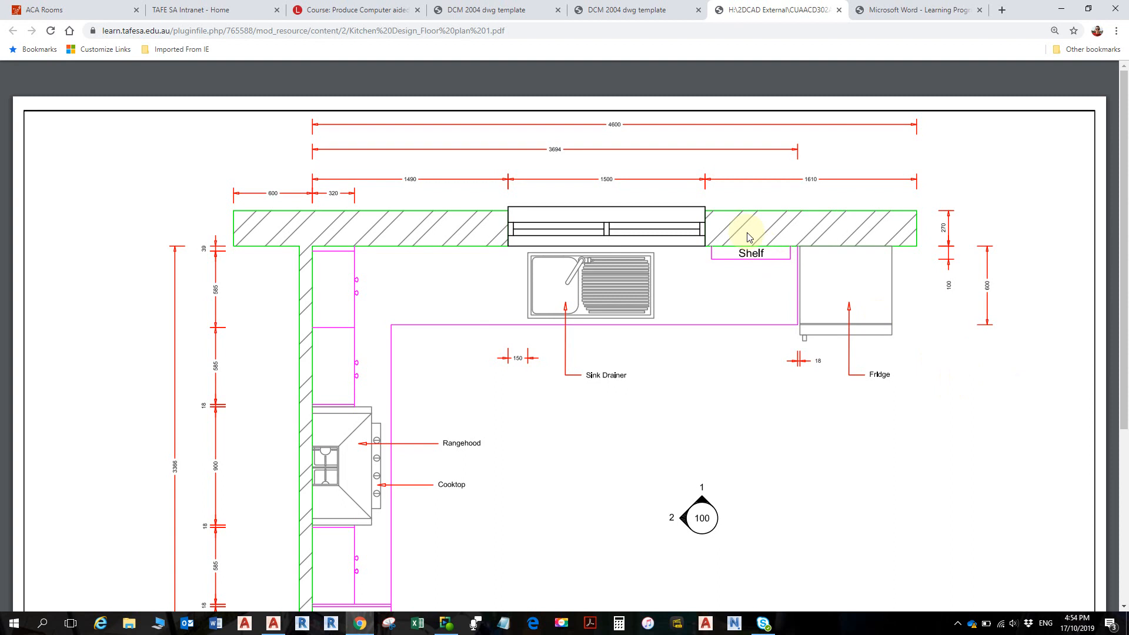
key("alt+Tab")
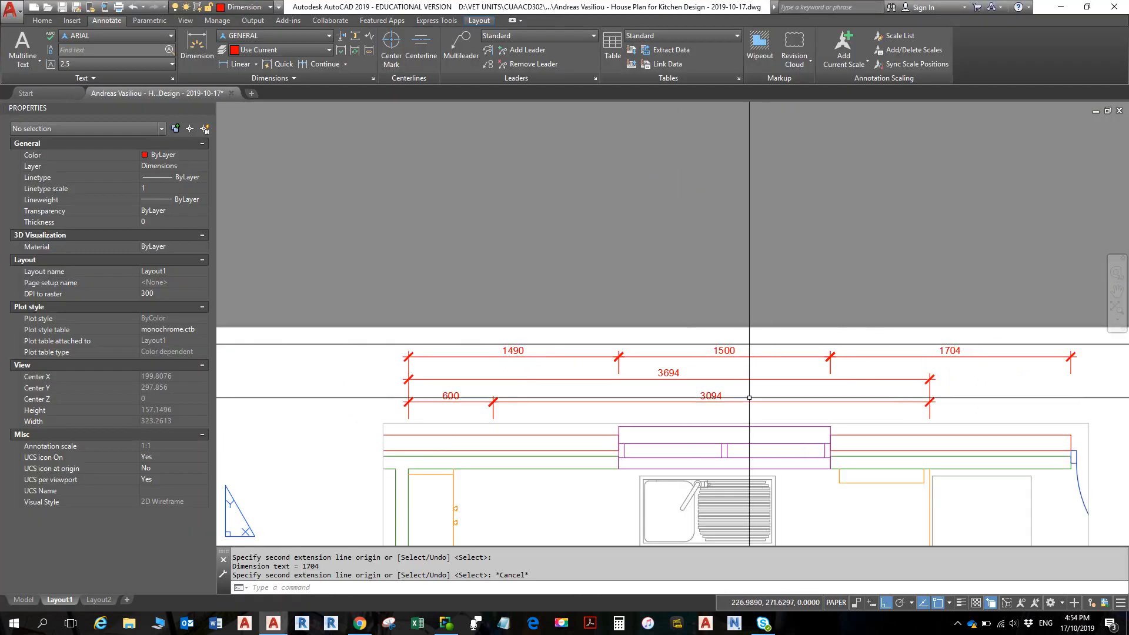
key("alt+Tab")
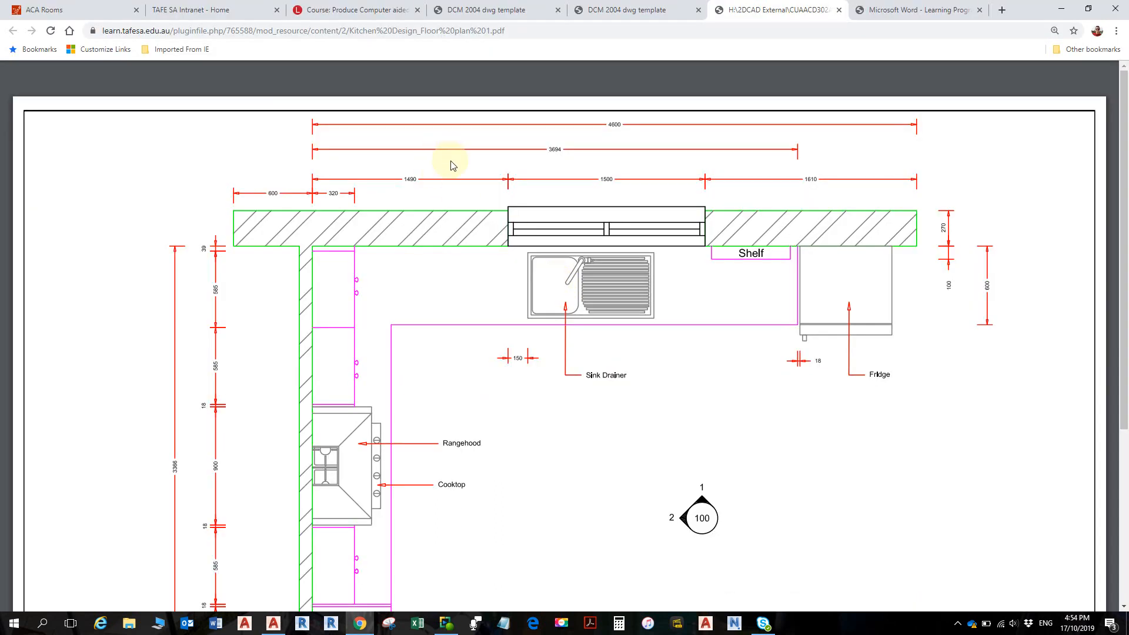
key("alt+Tab")
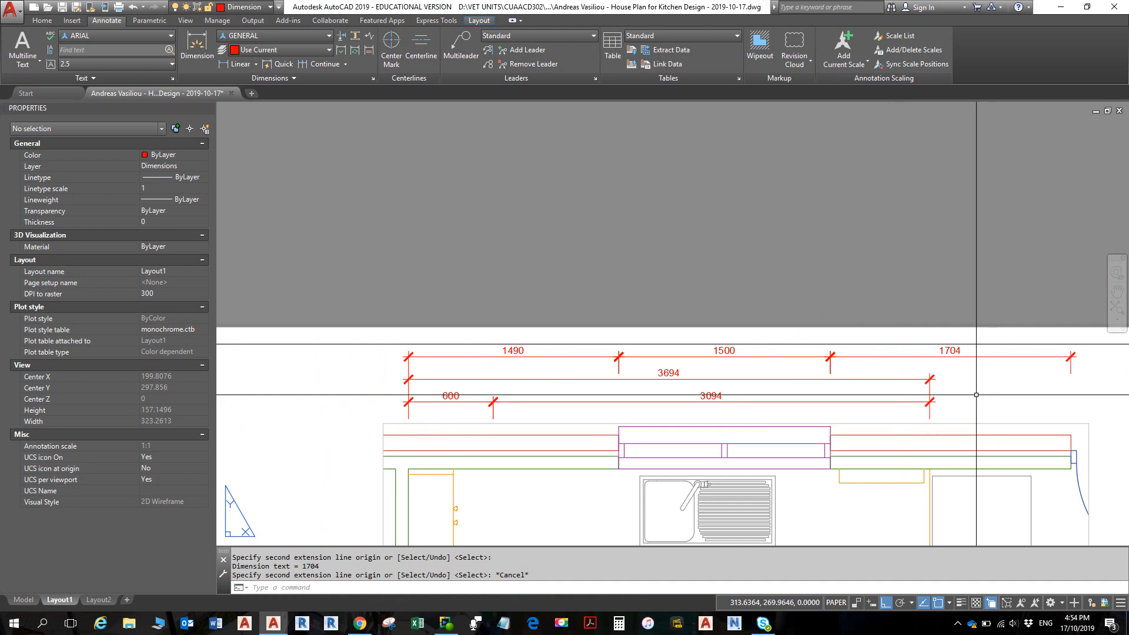
key("alt+Tab")
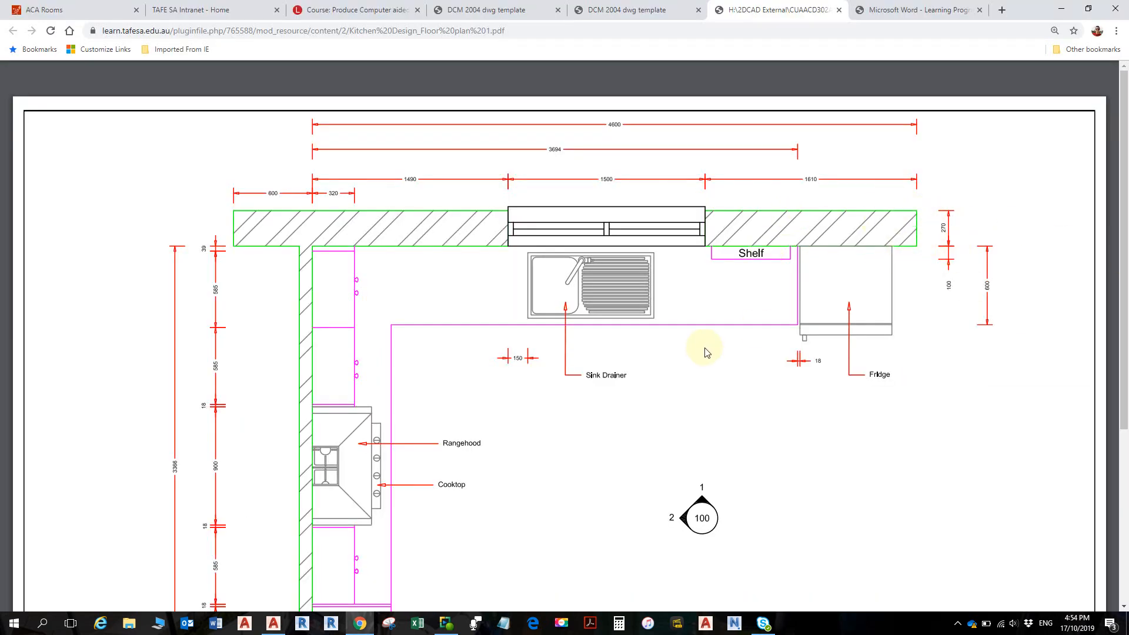
key("alt+Tab")
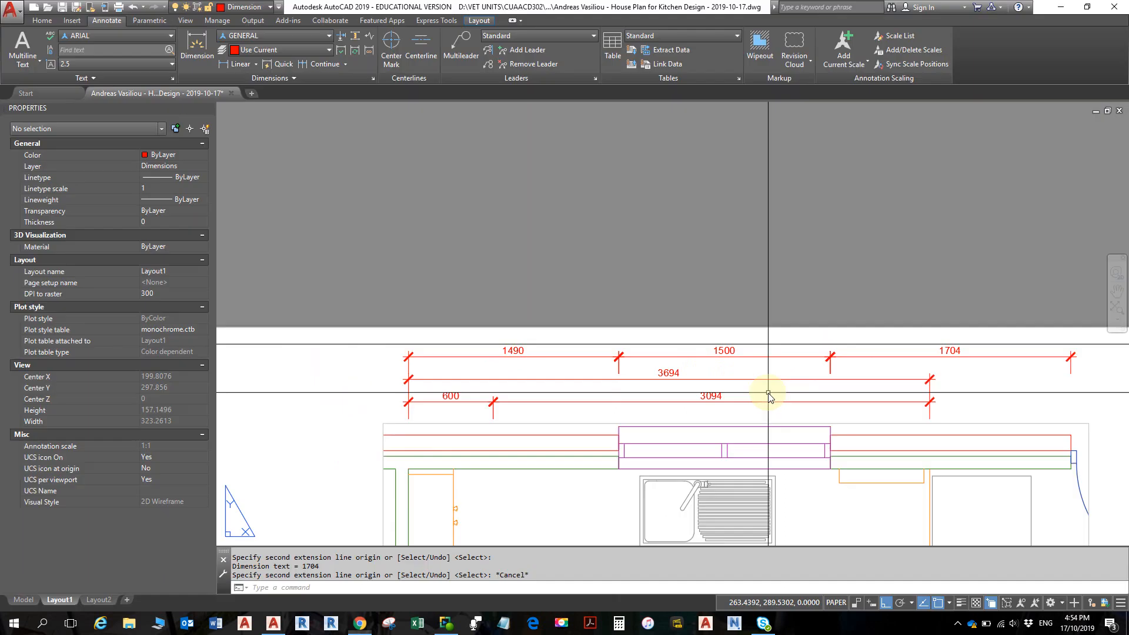
scroll(877, 377, "up", 2)
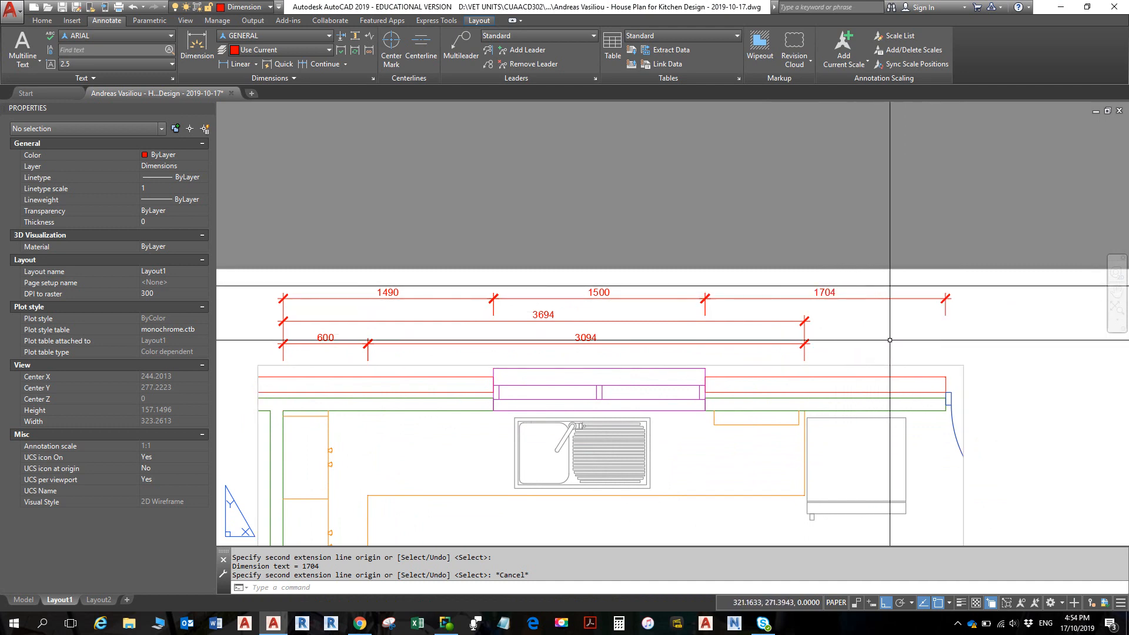
middle_click_drag(842, 342, 866, 366)
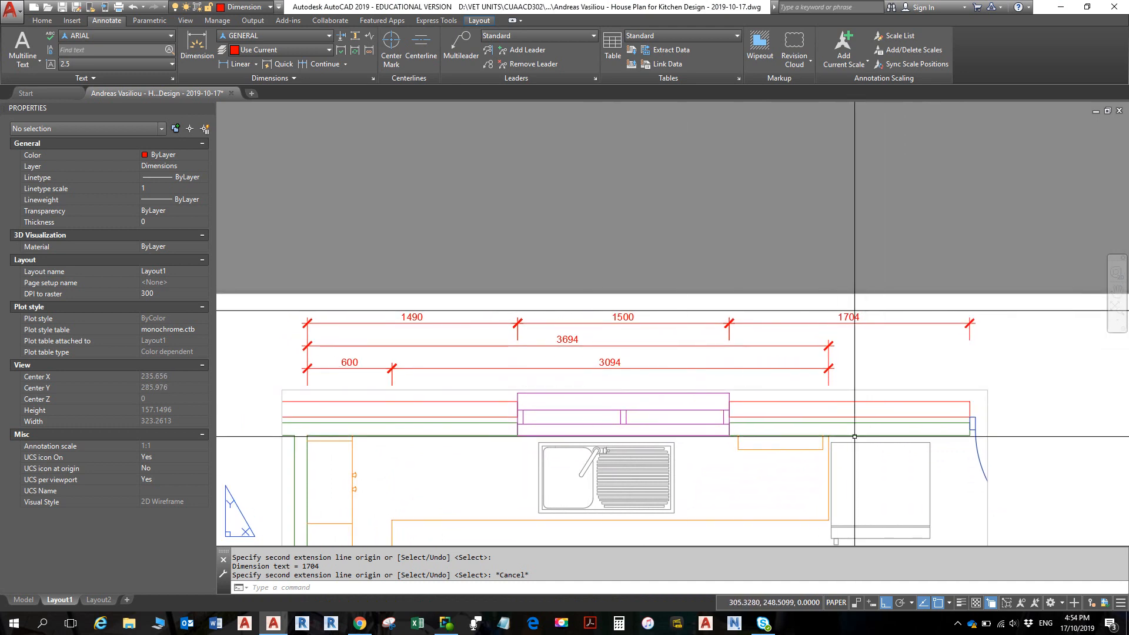
key("alt+Tab")
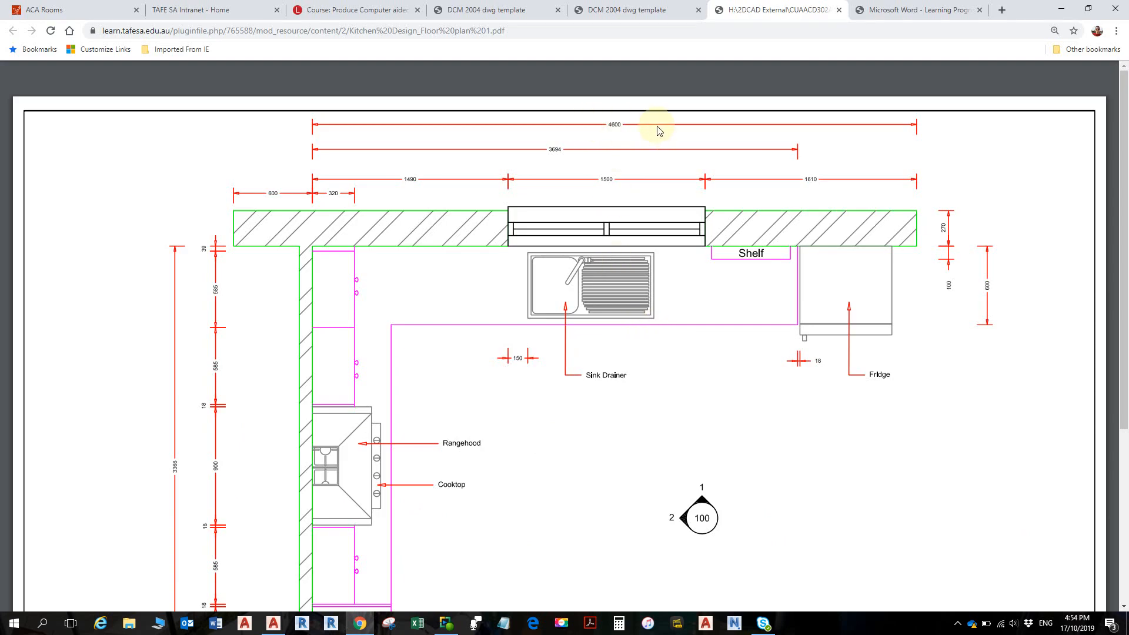
key("alt+Tab")
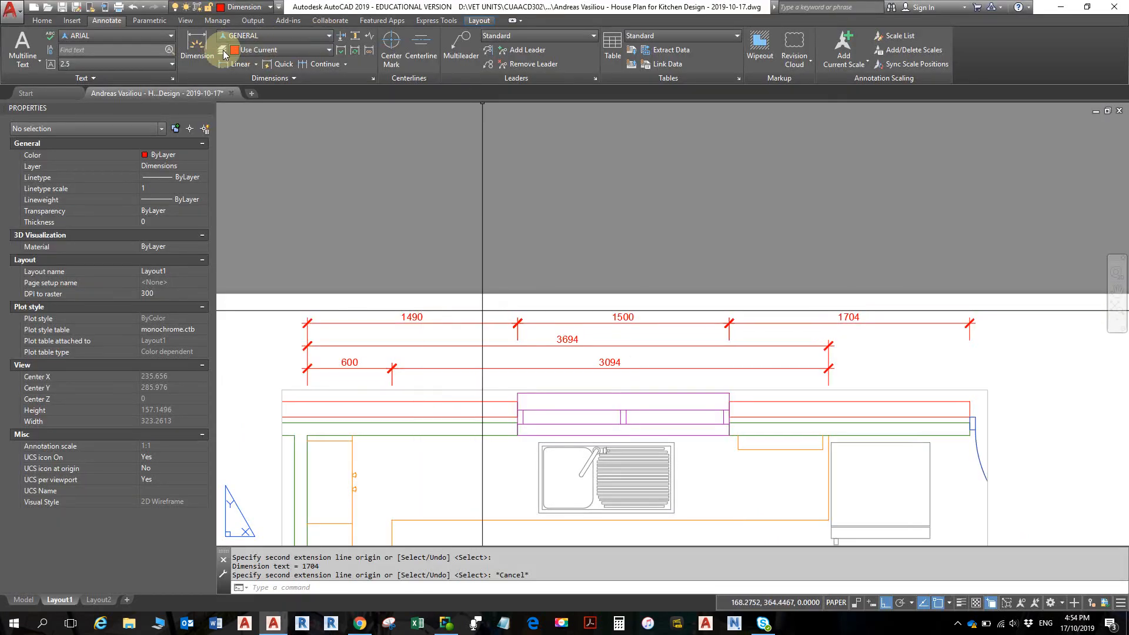
Add an overall baseline dimension from the wall-corner end of the 1490 dimension to the far end of the window wall
left_click(344, 65)
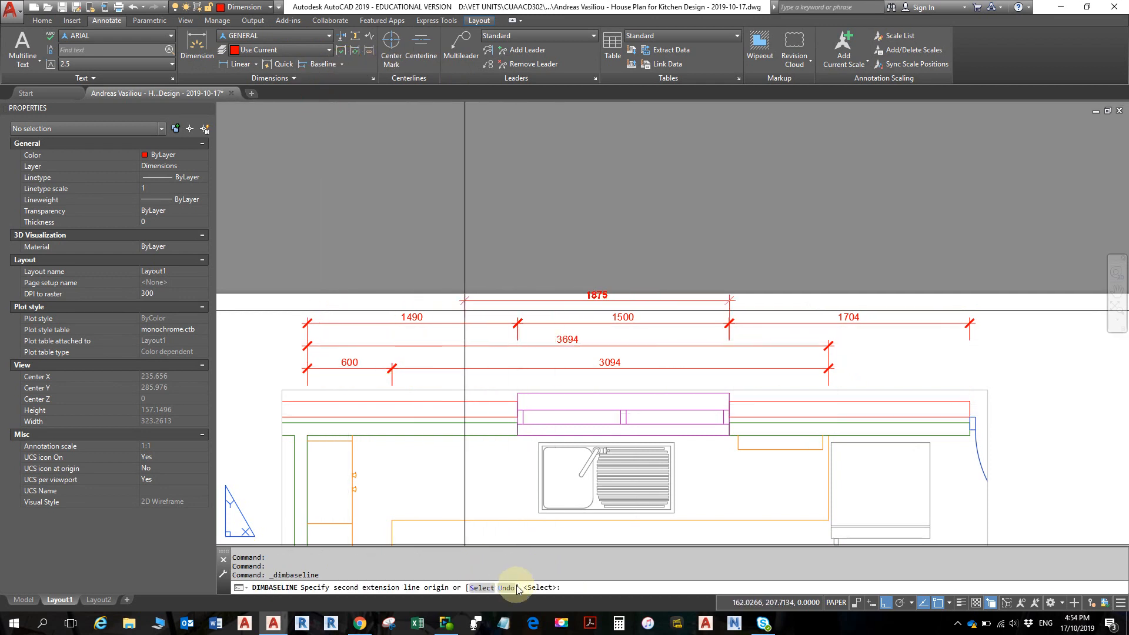
left_click(484, 587)
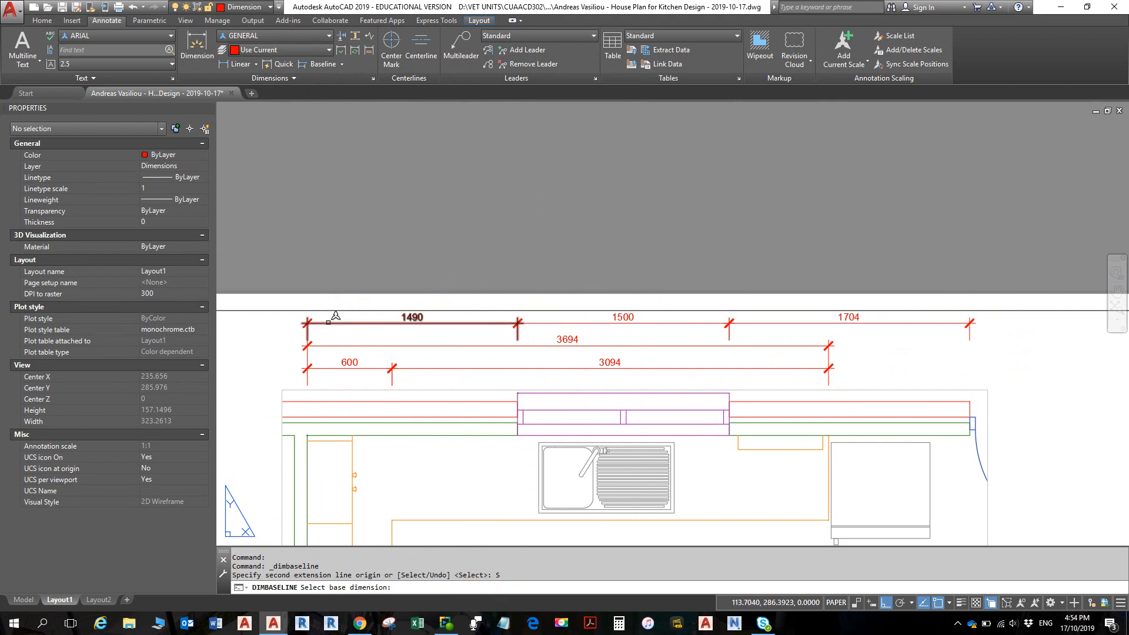
left_click(328, 322)
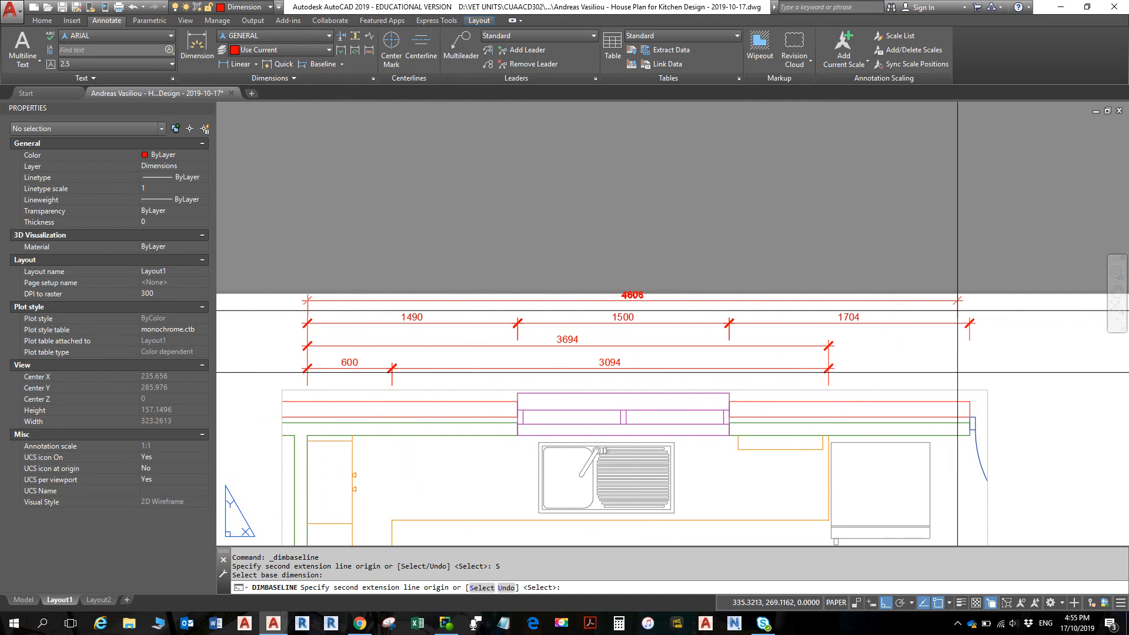
left_click(970, 401)
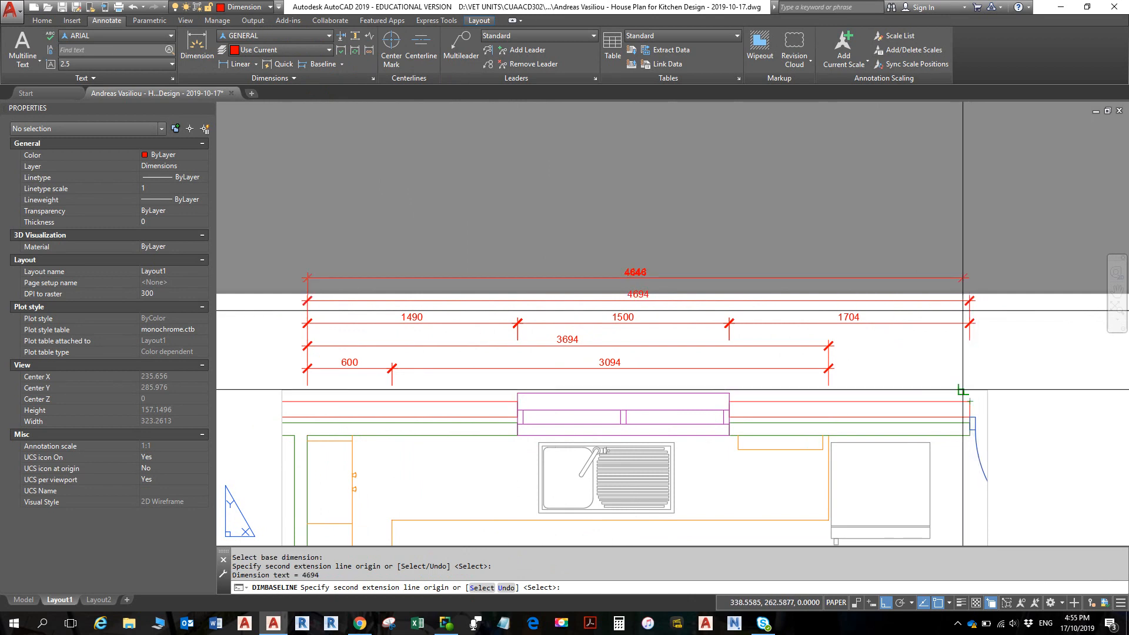
key("Escape")
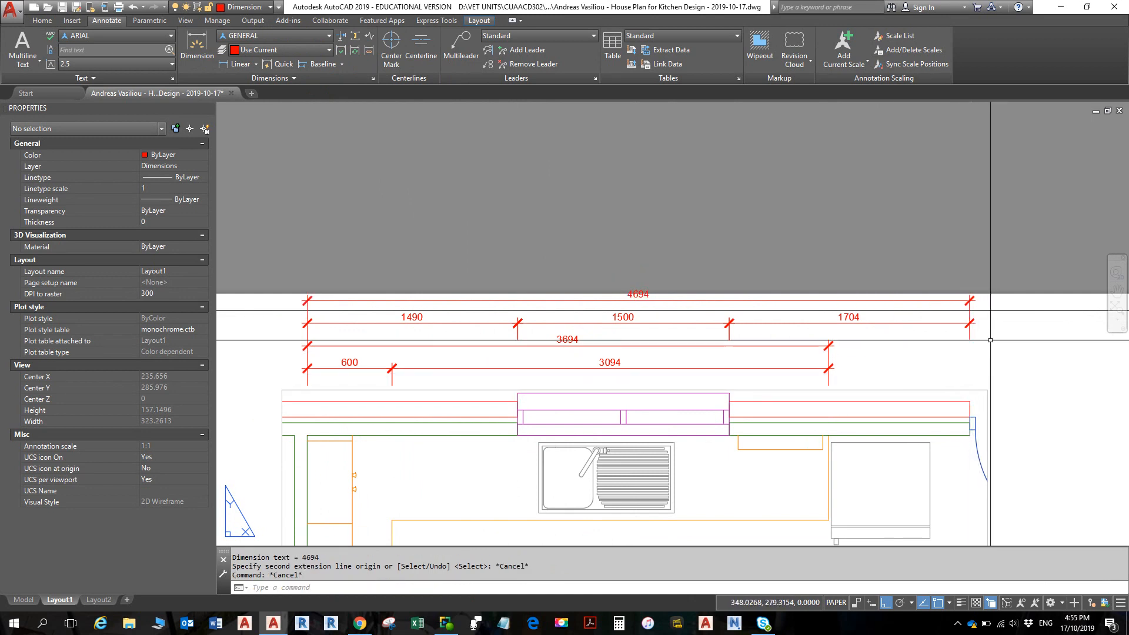
Move the viewport together with all its dimensions about 8 mm straight down, so the overall dimension sits inside the sheet border
scroll(988, 339, "down", 2)
middle_click_drag(986, 341, 960, 319)
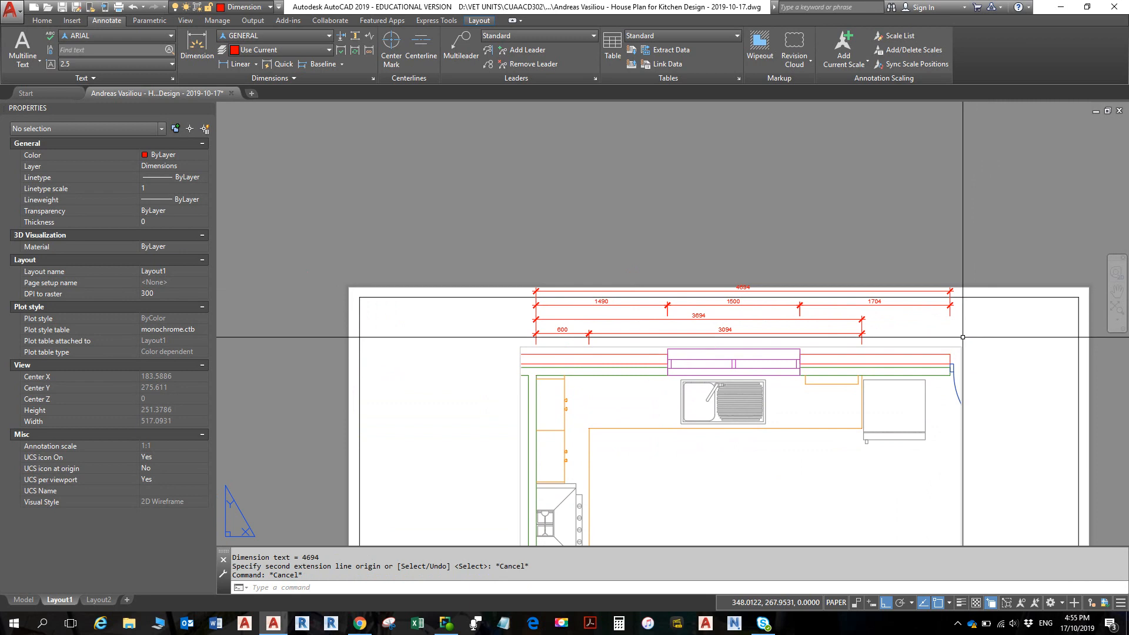
middle_click_drag(962, 328, 936, 268)
scroll(607, 256, "down", 3)
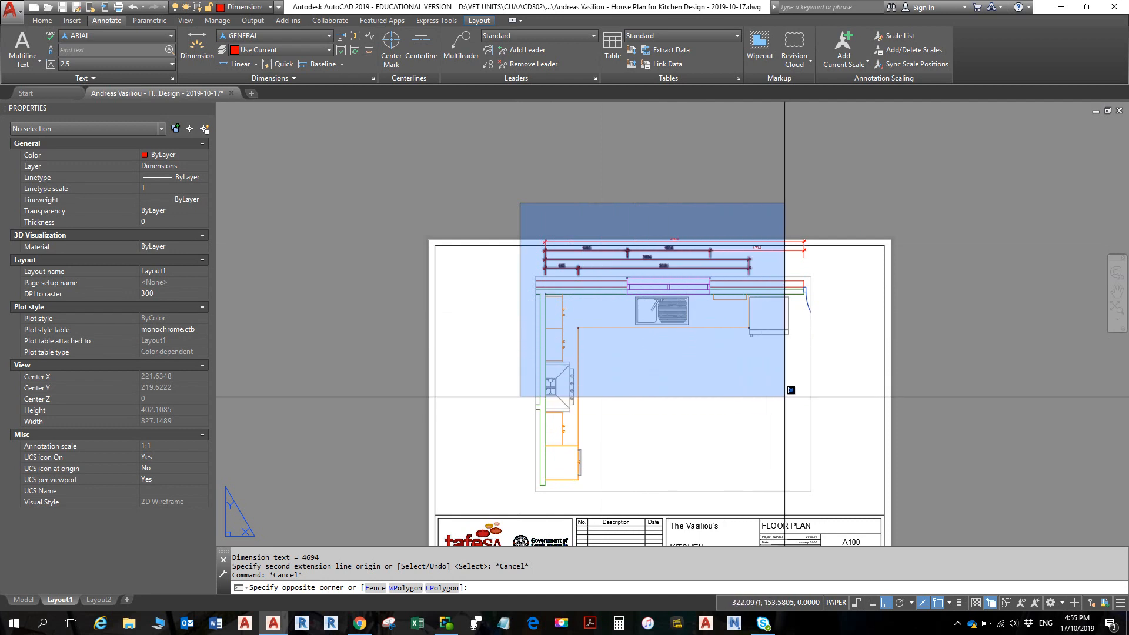
left_click(838, 480)
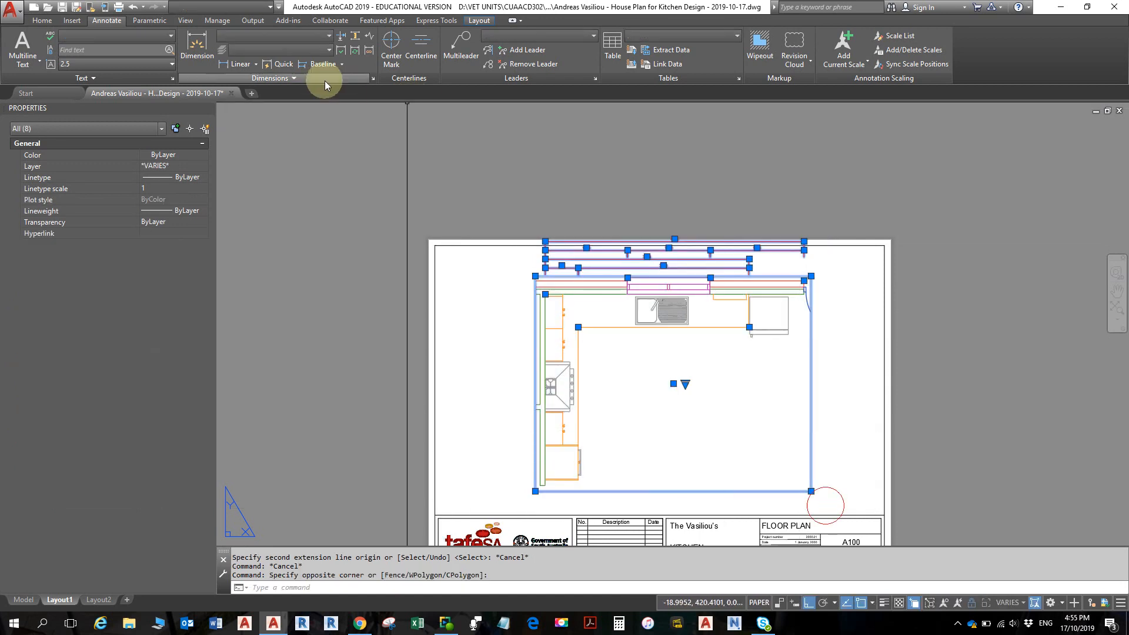
left_click(50, 23)
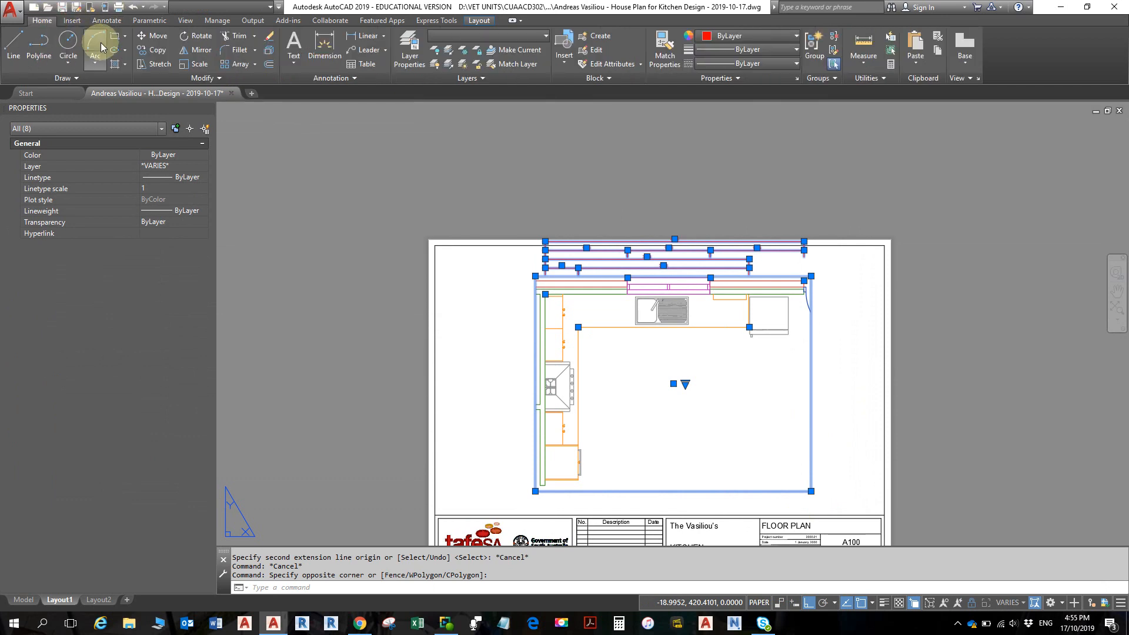
left_click(158, 37)
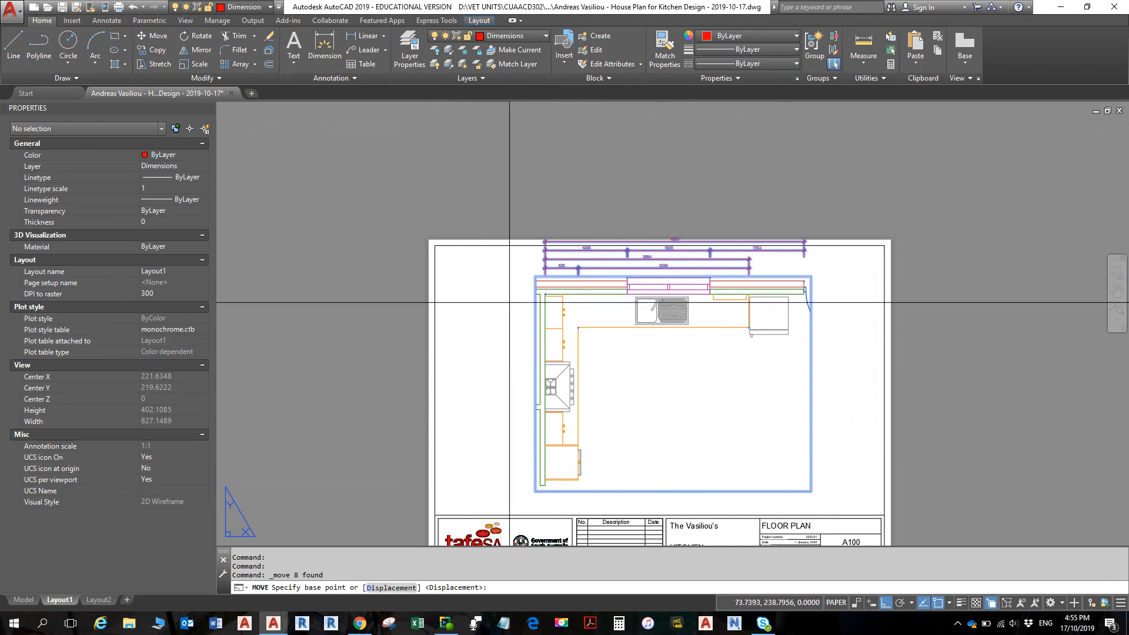
left_click(509, 303)
scroll(510, 313, "up", 2)
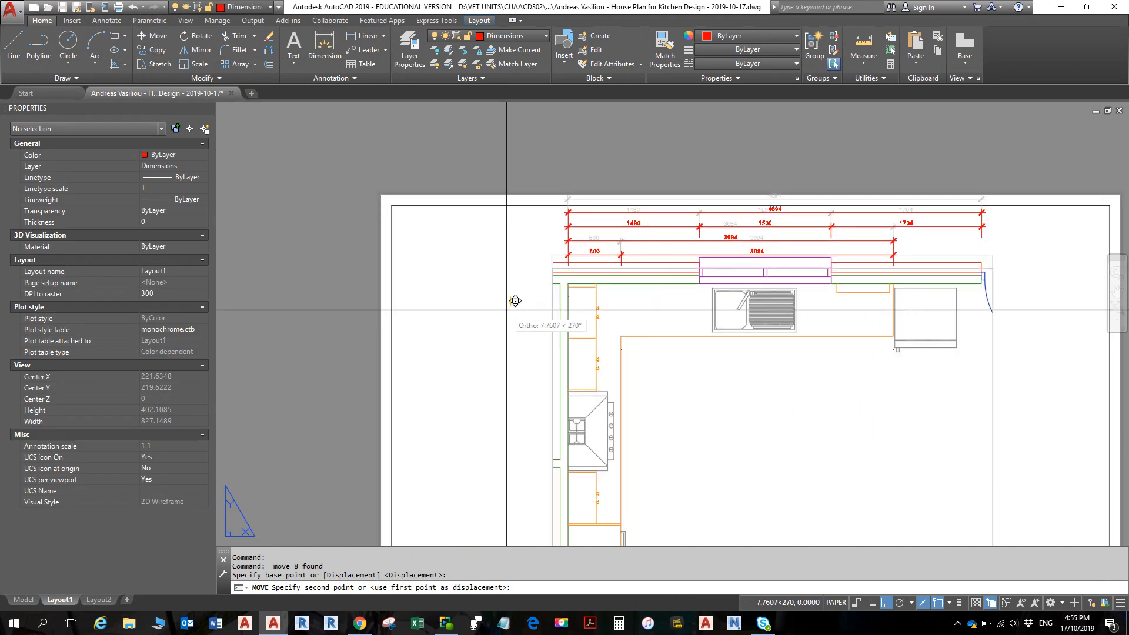
left_click(506, 309)
scroll(467, 348, "down", 2)
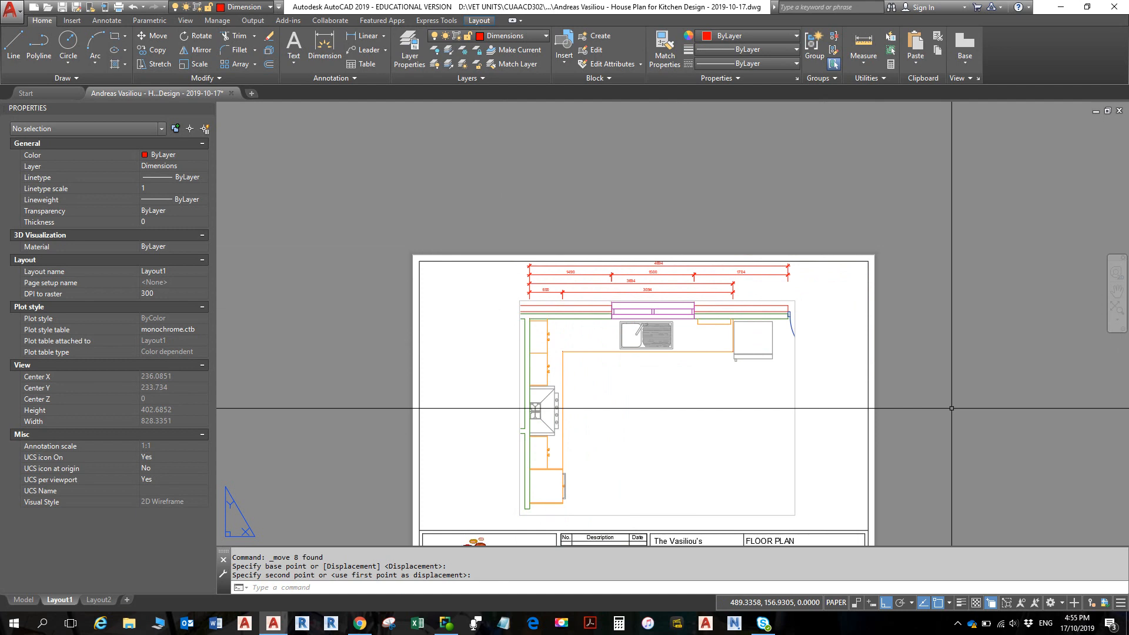
key("Escape")
key("Escape")
Inspect the dimension rows above the window wall and their position within the sheet border
scroll(532, 294, "up", 4)
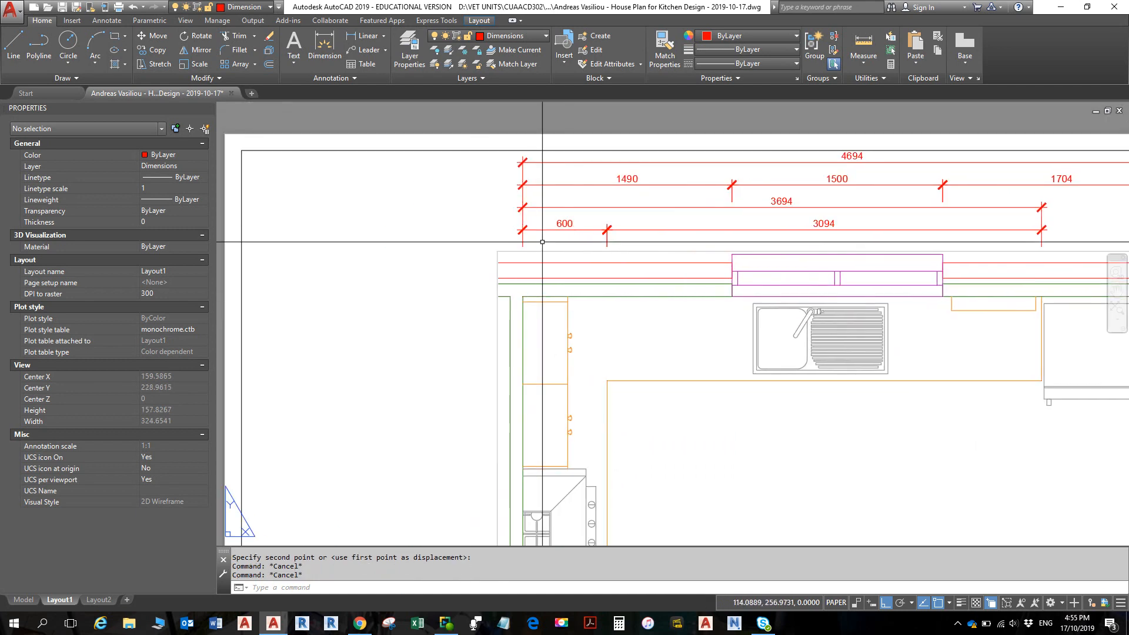
left_click(529, 230)
key("Escape")
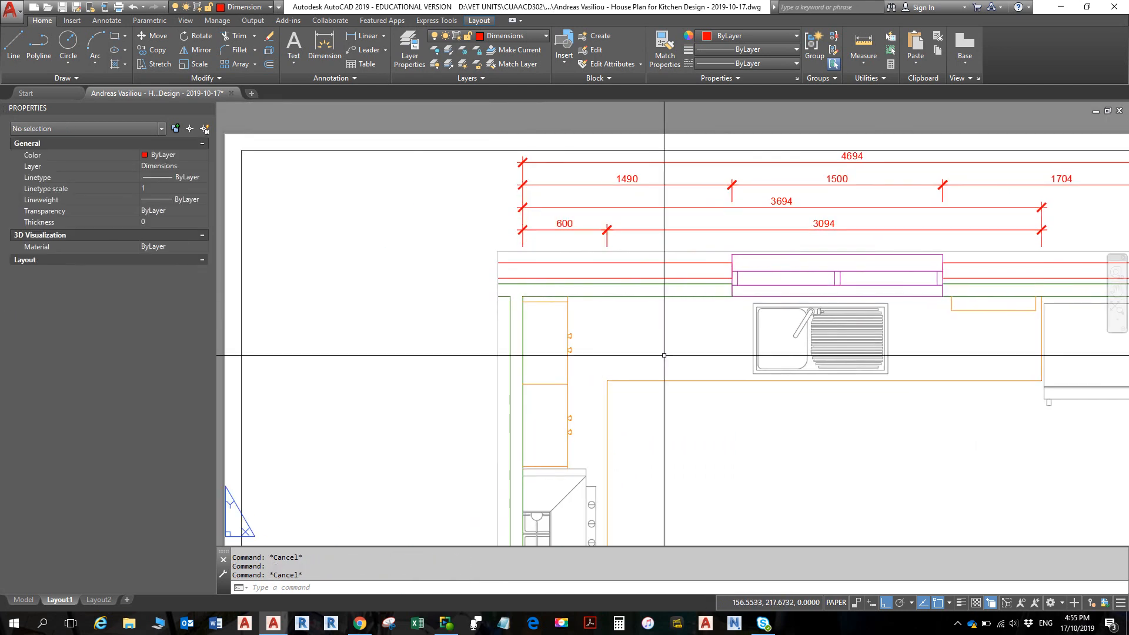
scroll(664, 355, "down", 8)
scroll(664, 355, "up", 4)
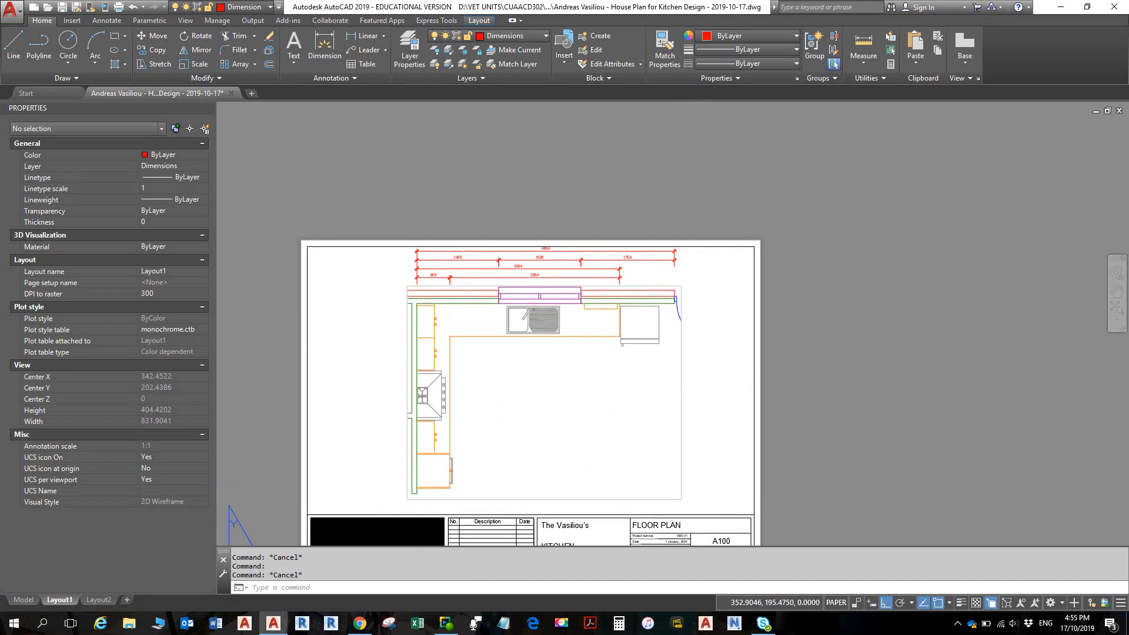
scroll(659, 276, "up", 4)
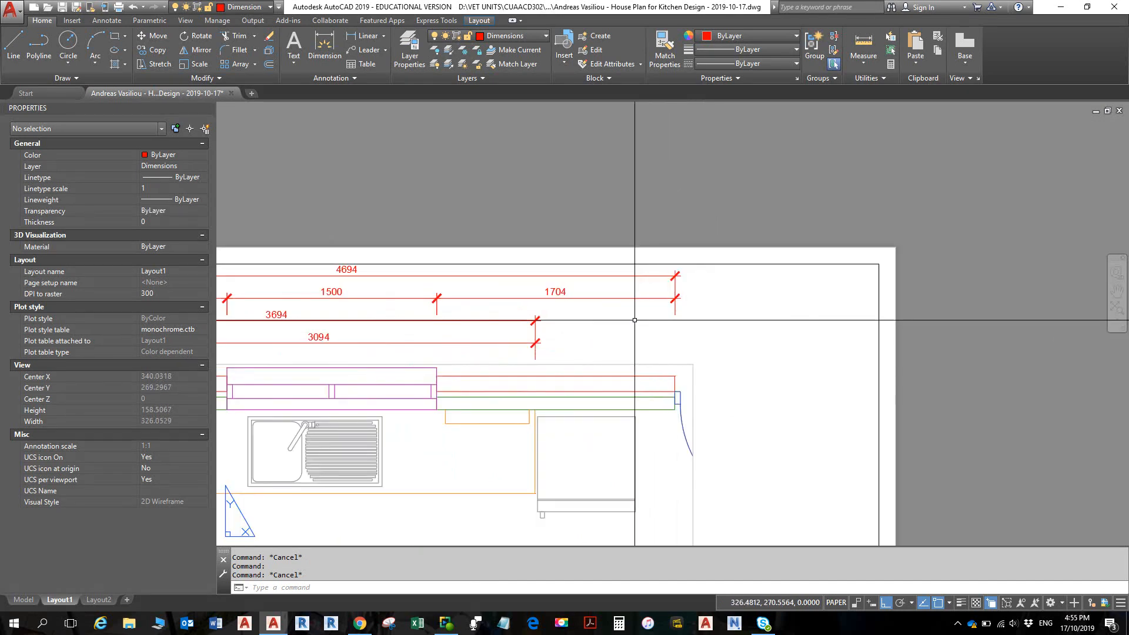
scroll(635, 320, "down", 6)
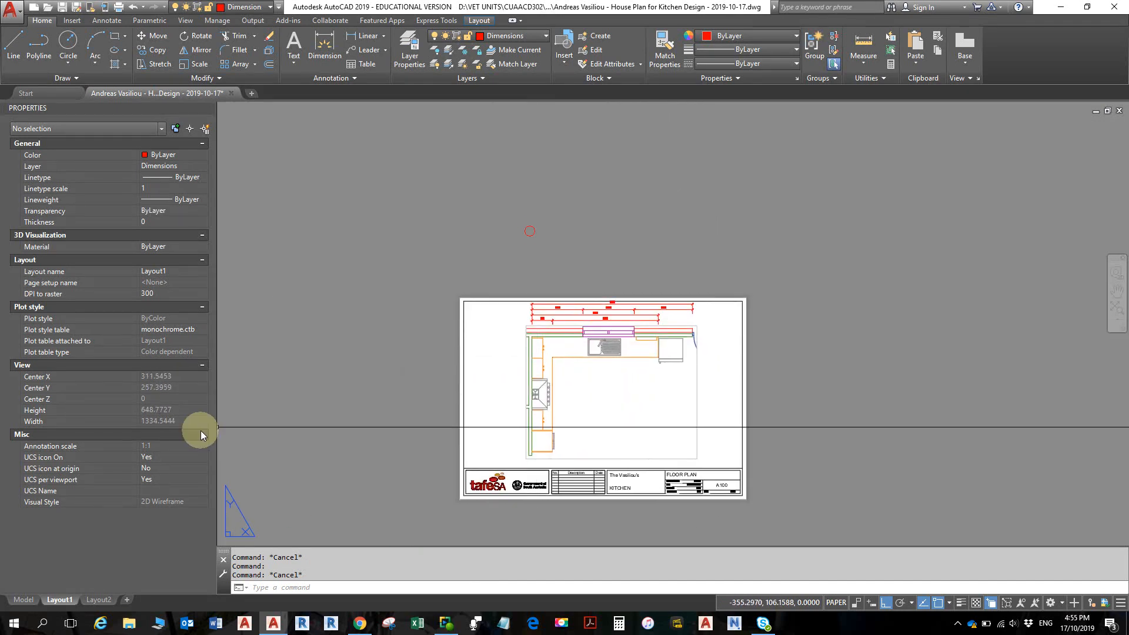
In model space, measure the distance from the door opening's edge to the inside wall corner beyond the door
left_click(34, 604)
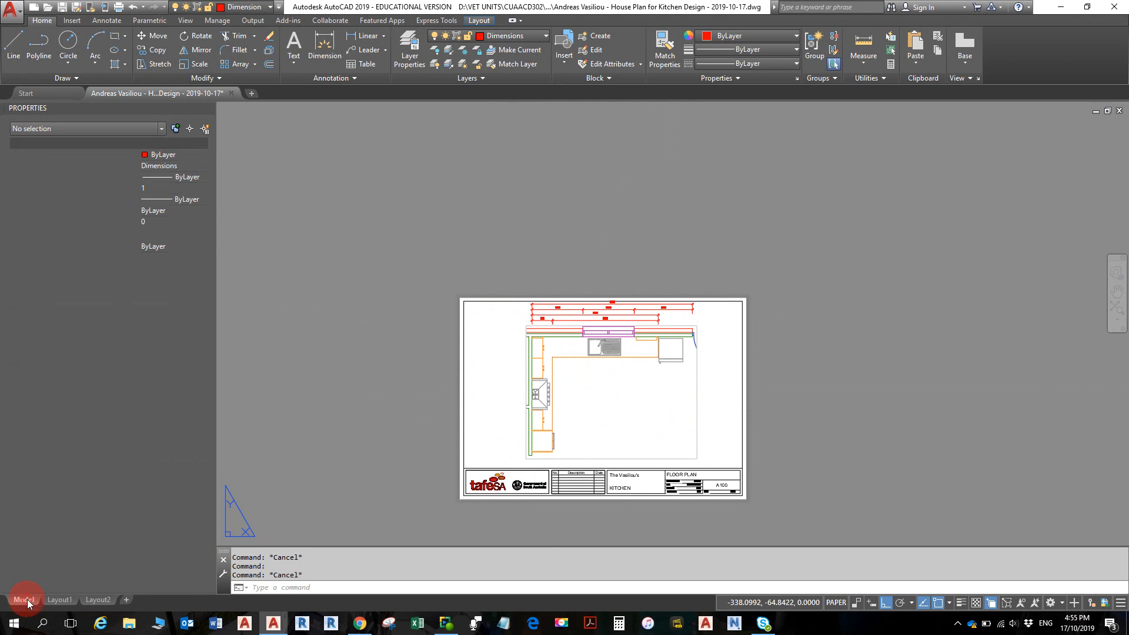
middle_click_drag(556, 332, 481, 474)
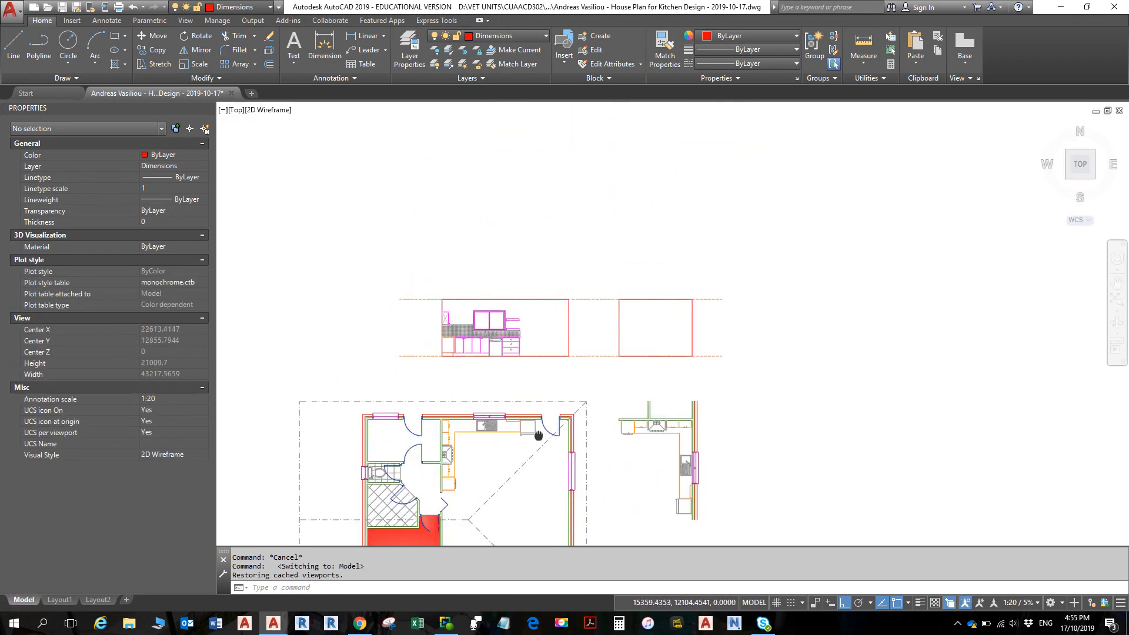
scroll(566, 410, "up", 4)
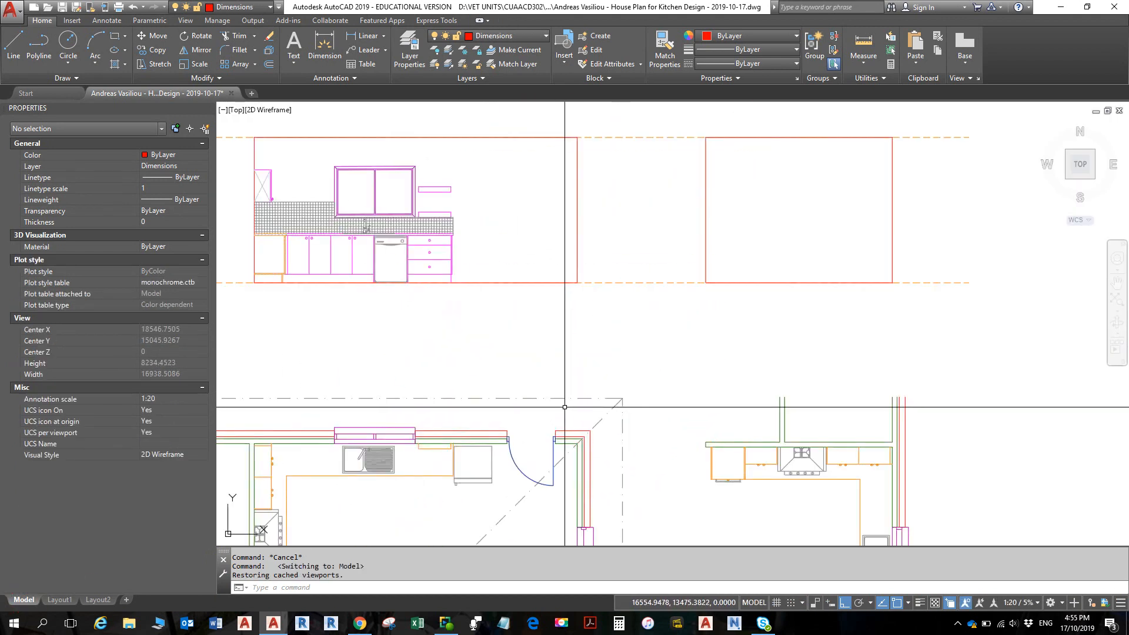
middle_click_drag(580, 406, 632, 326)
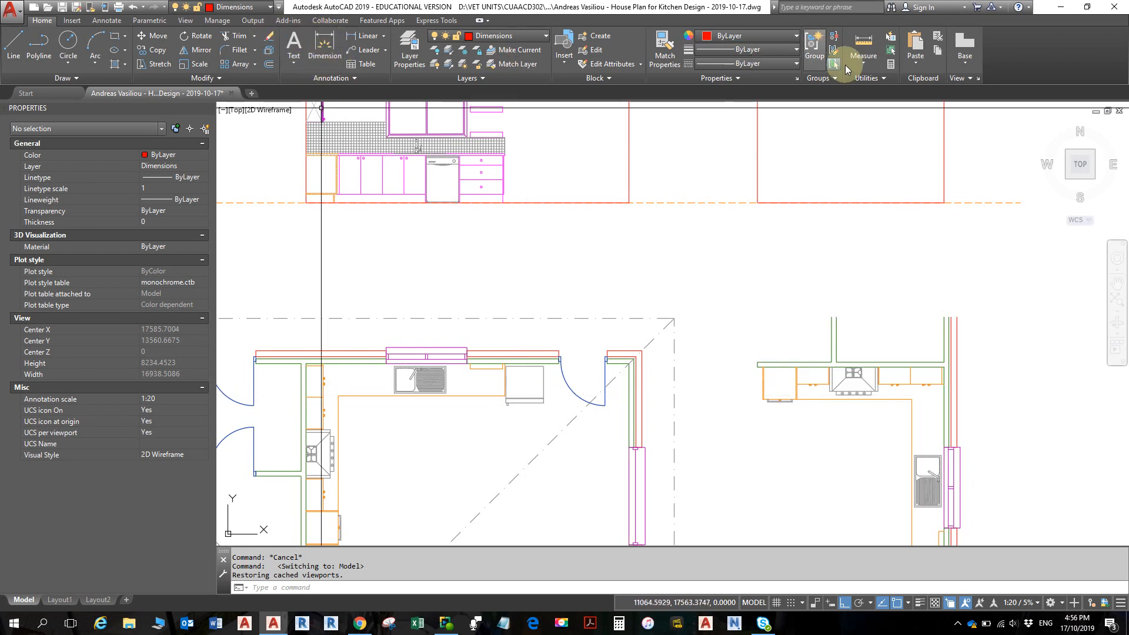
left_click(863, 48)
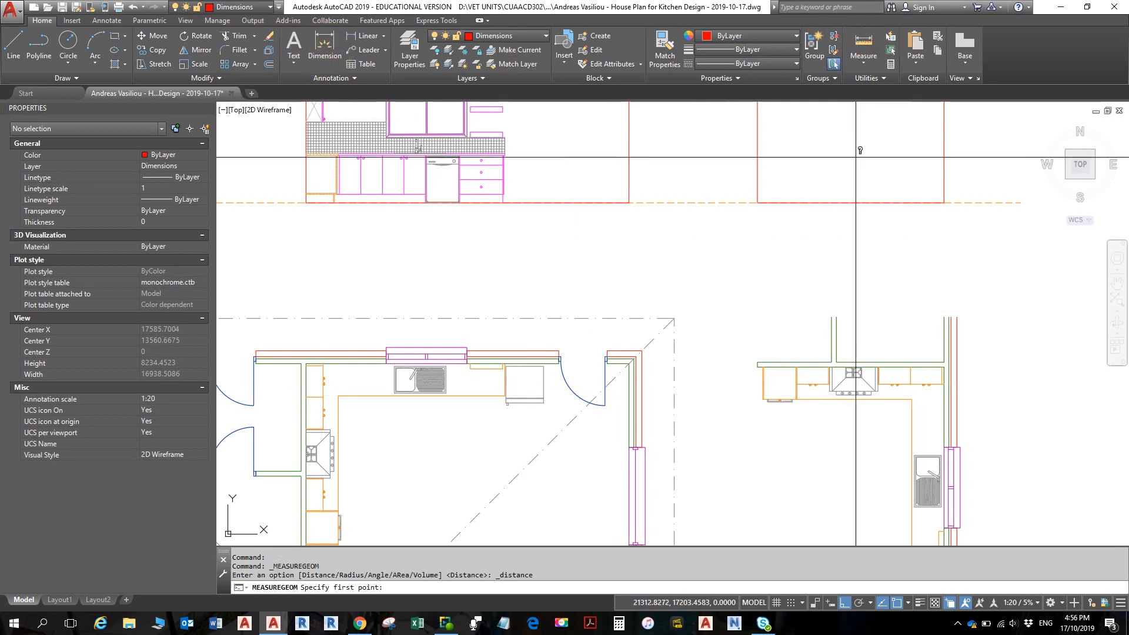
left_click(608, 363)
left_click(630, 363)
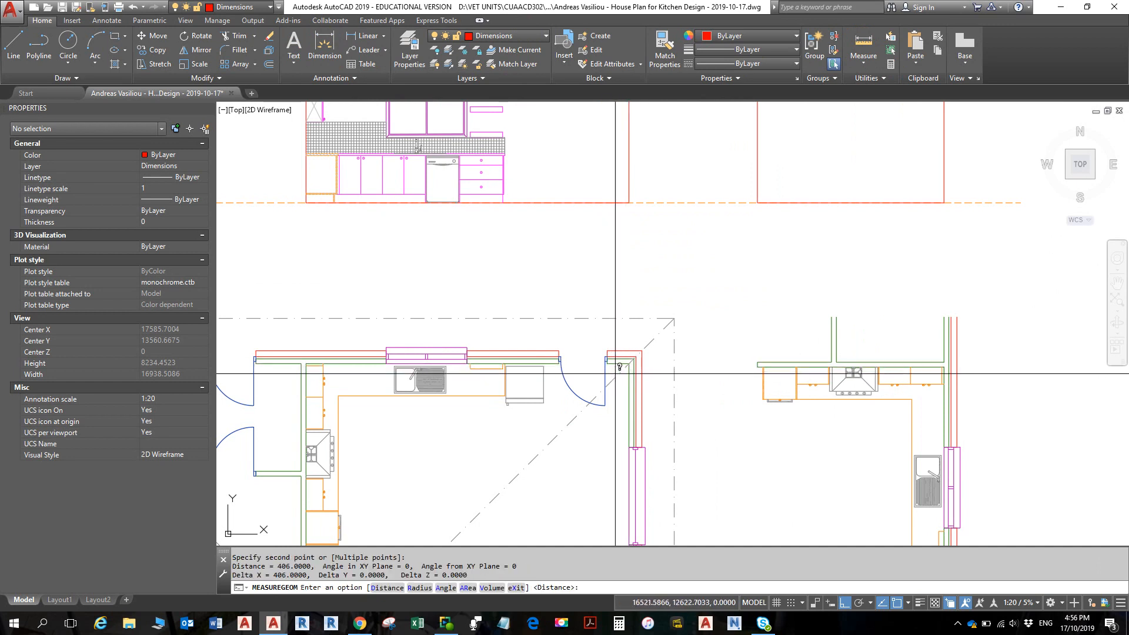
key("Escape")
Stretch the door and its opening in the window wall 4 mm horizontally toward the fridge
scroll(633, 362, "down", 2)
scroll(673, 363, "up", 4)
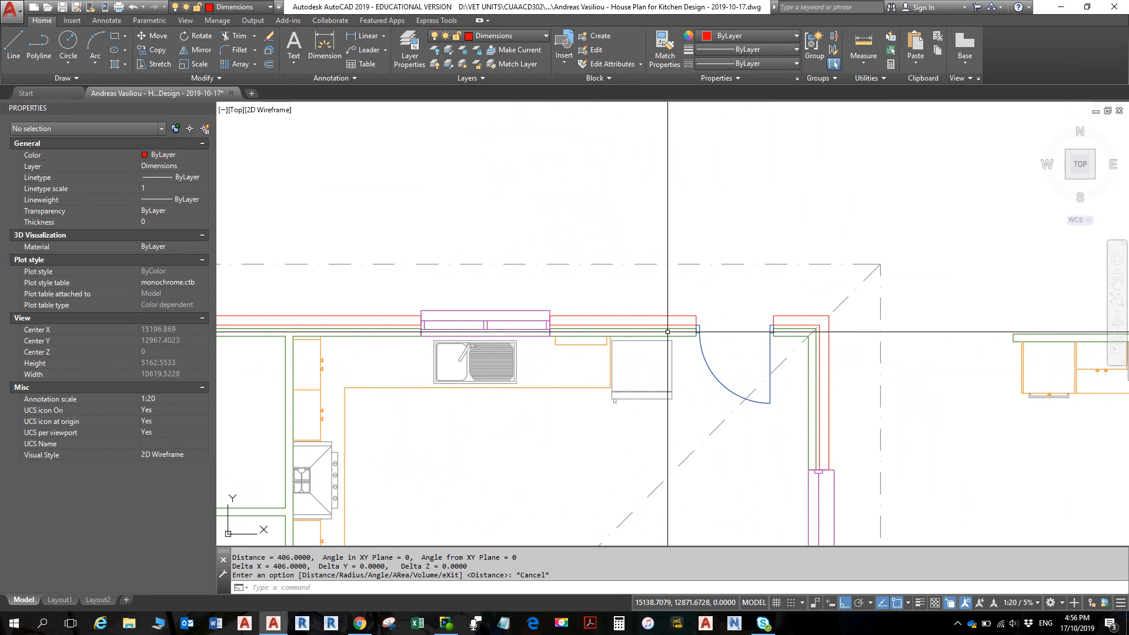
middle_click_drag(717, 338, 707, 323)
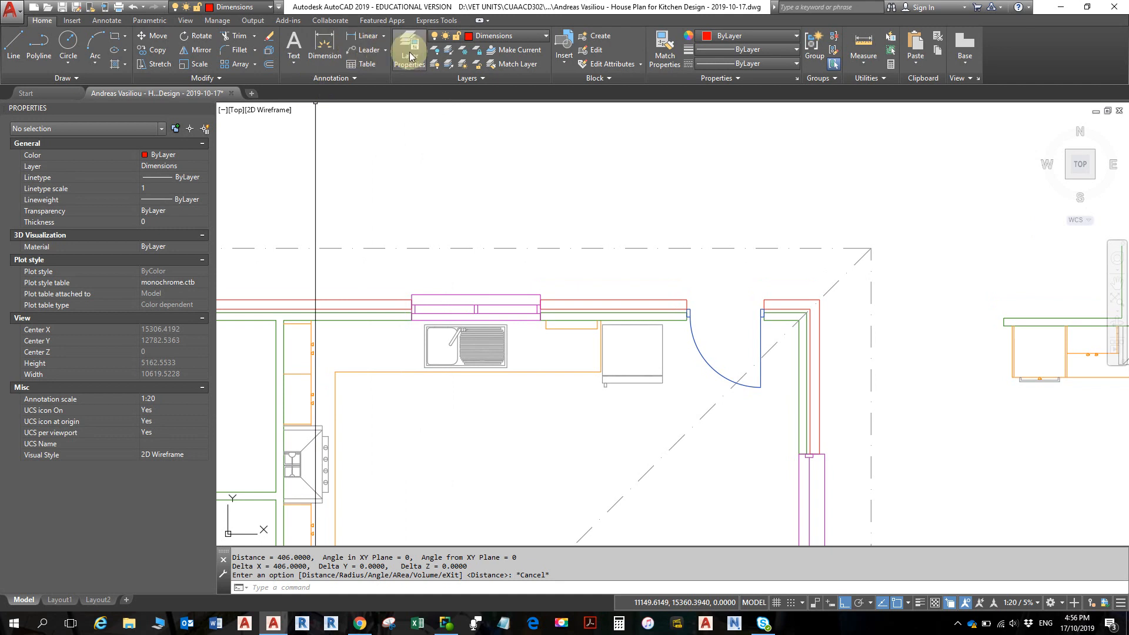
left_click(47, 24)
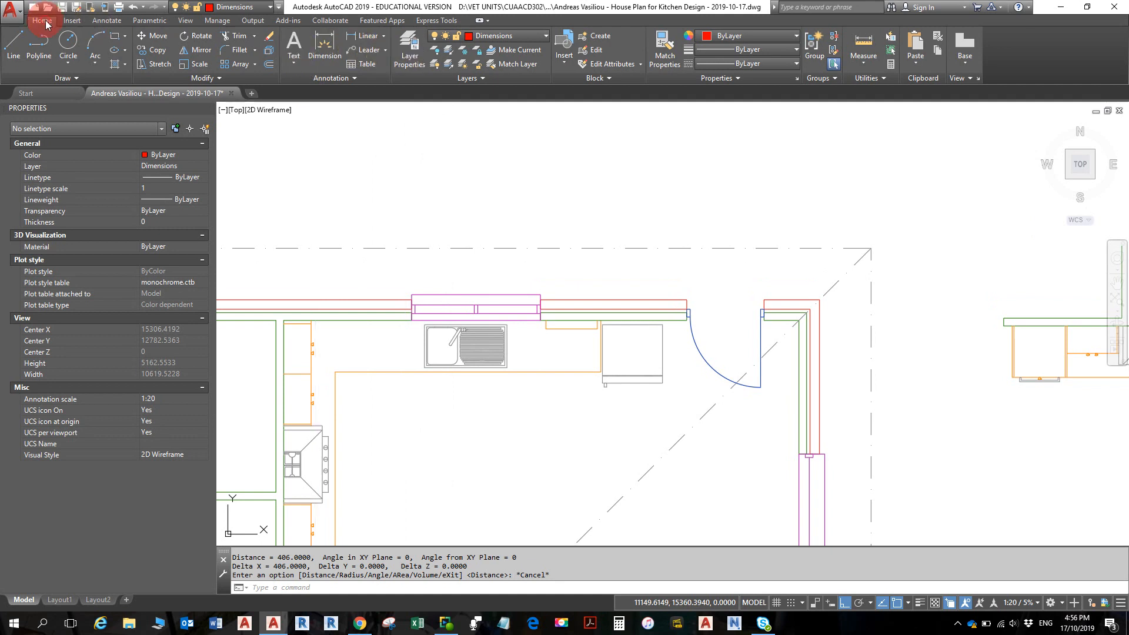
left_click(167, 69)
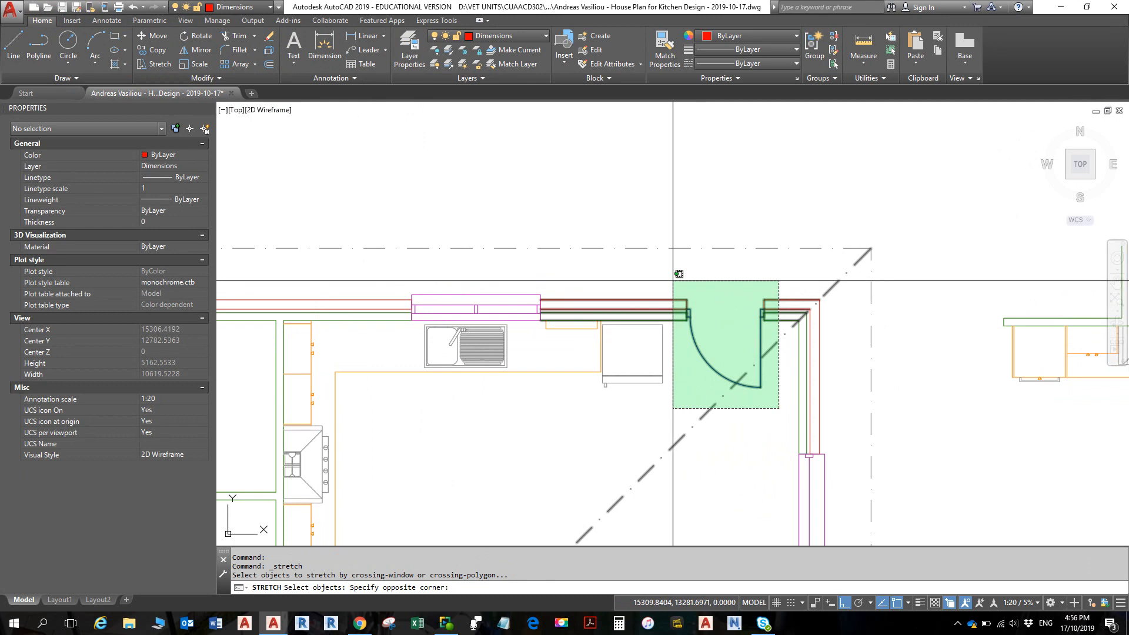
left_click(674, 280)
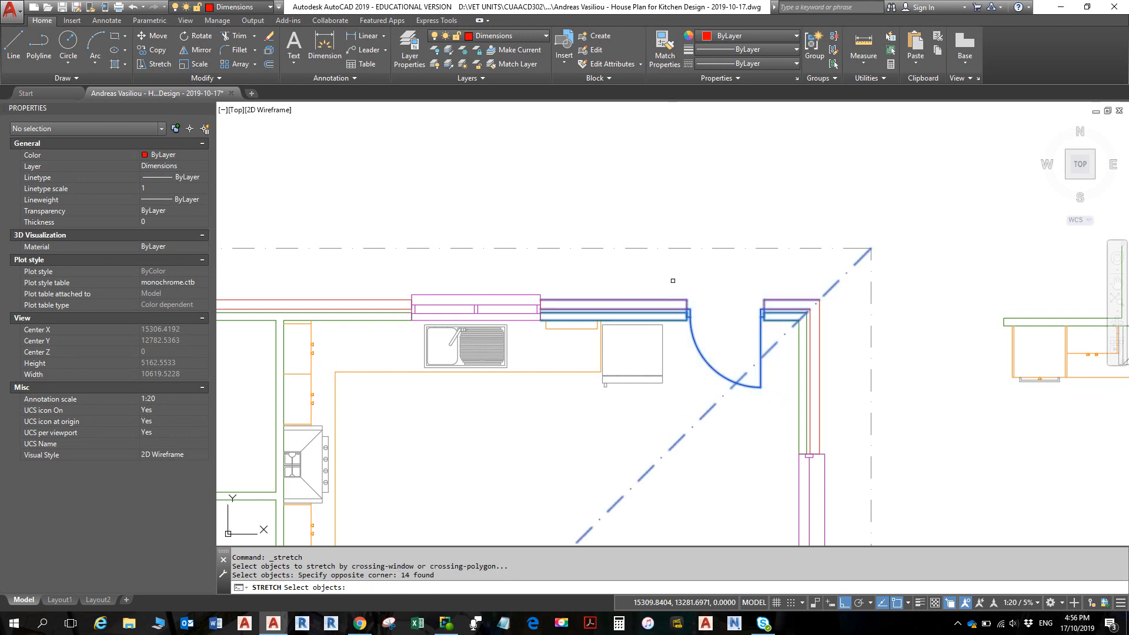
key("Return")
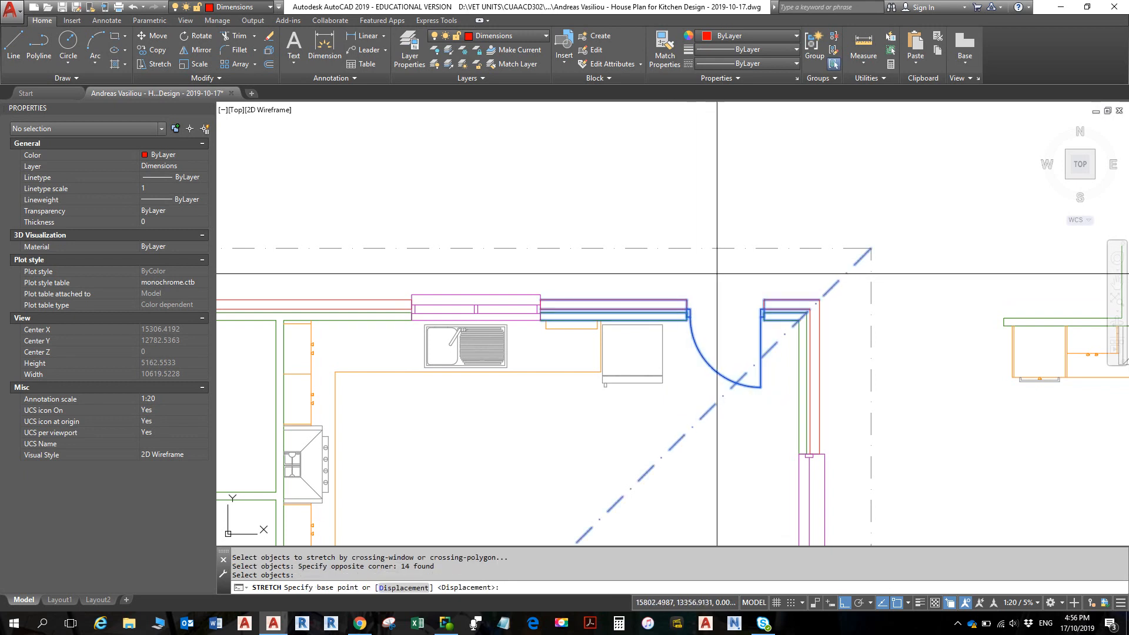
left_click(728, 270)
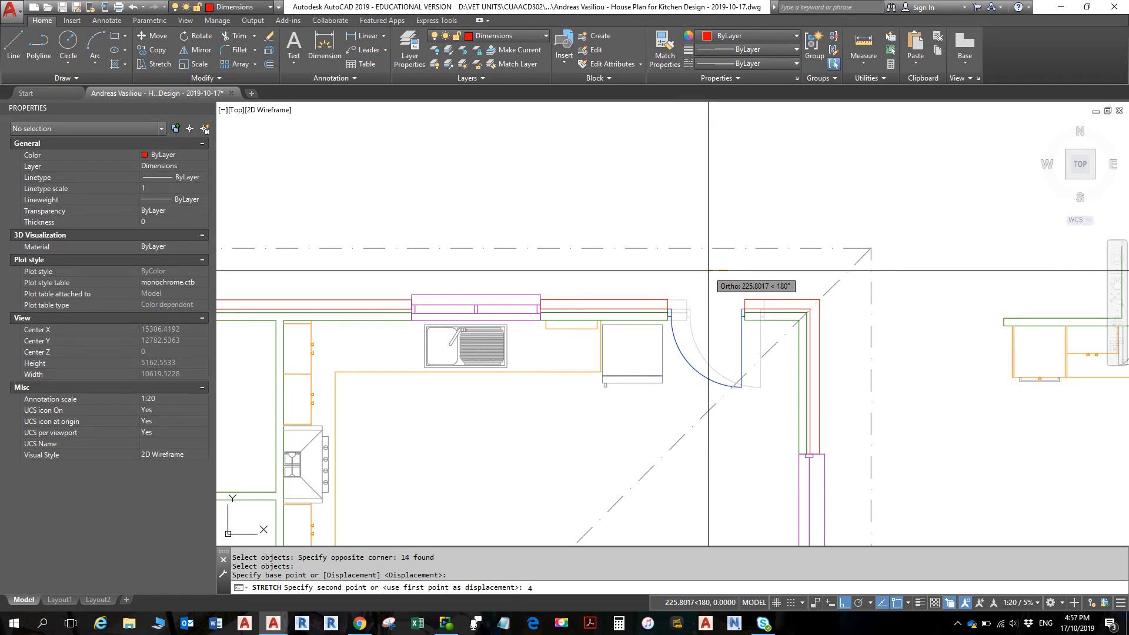
key("Return")
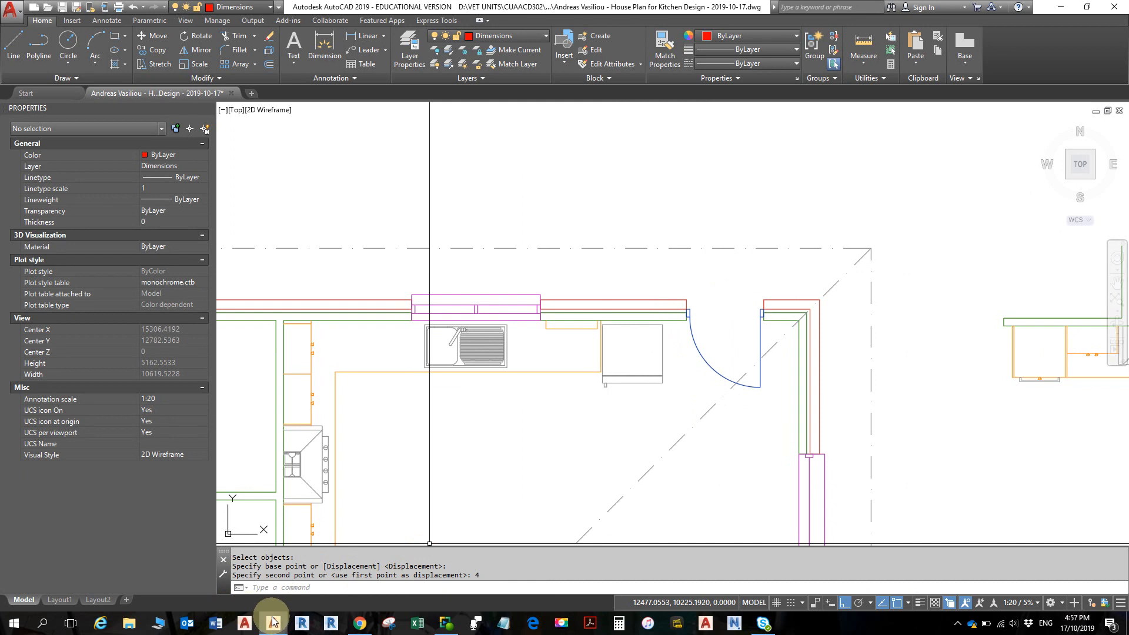
Return to Layout1 and compare its dimensions with the reference floor plan PDF in Chrome, including the cooktop wall and sink offset
left_click(59, 599)
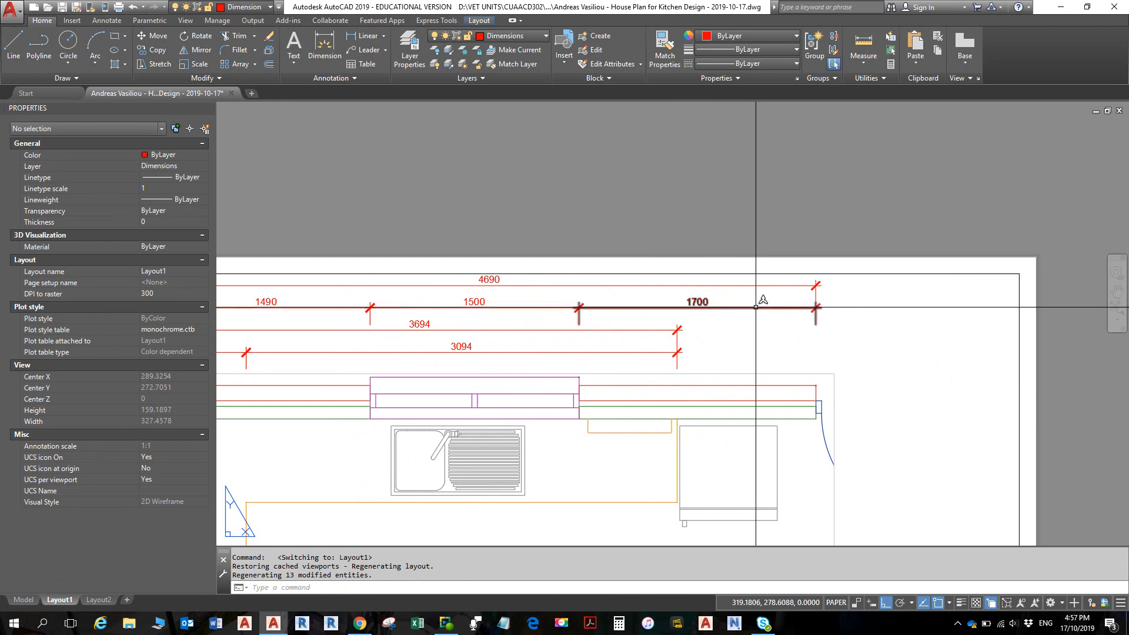
scroll(755, 308, "down", 3)
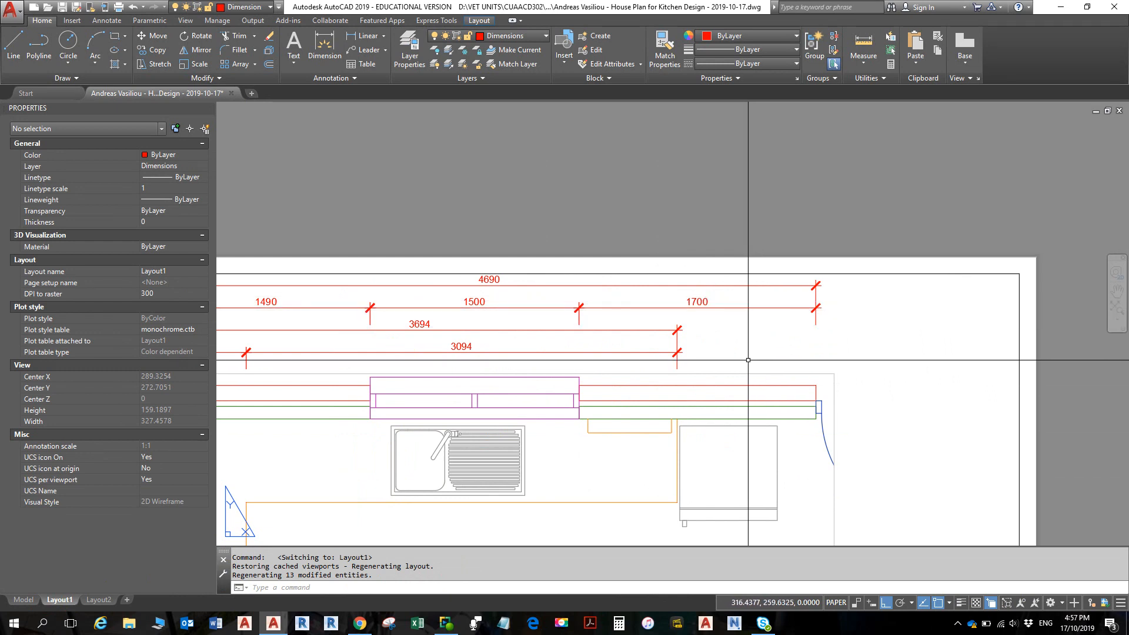
scroll(759, 329, "down", 3)
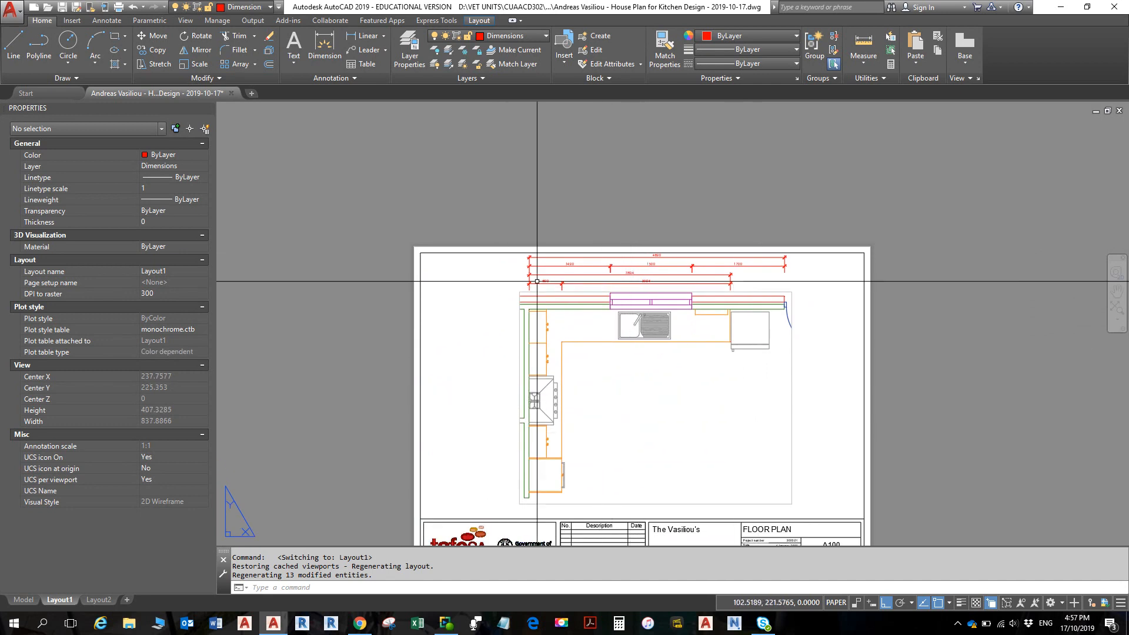
scroll(550, 498, "up", 2)
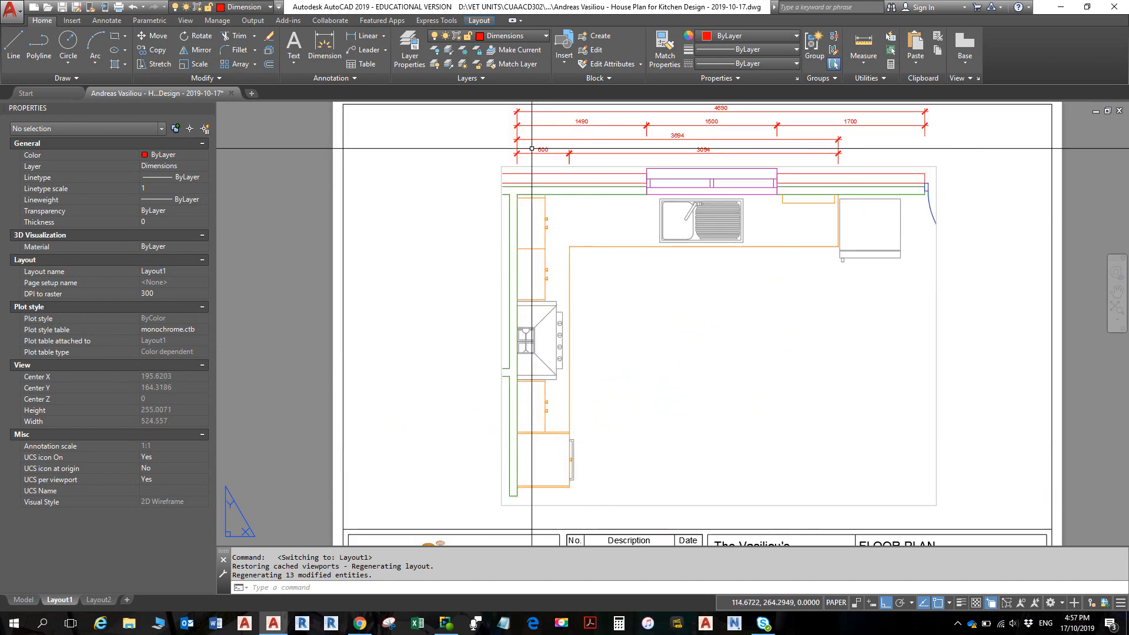
left_click(360, 623)
scroll(529, 318, "down", 4)
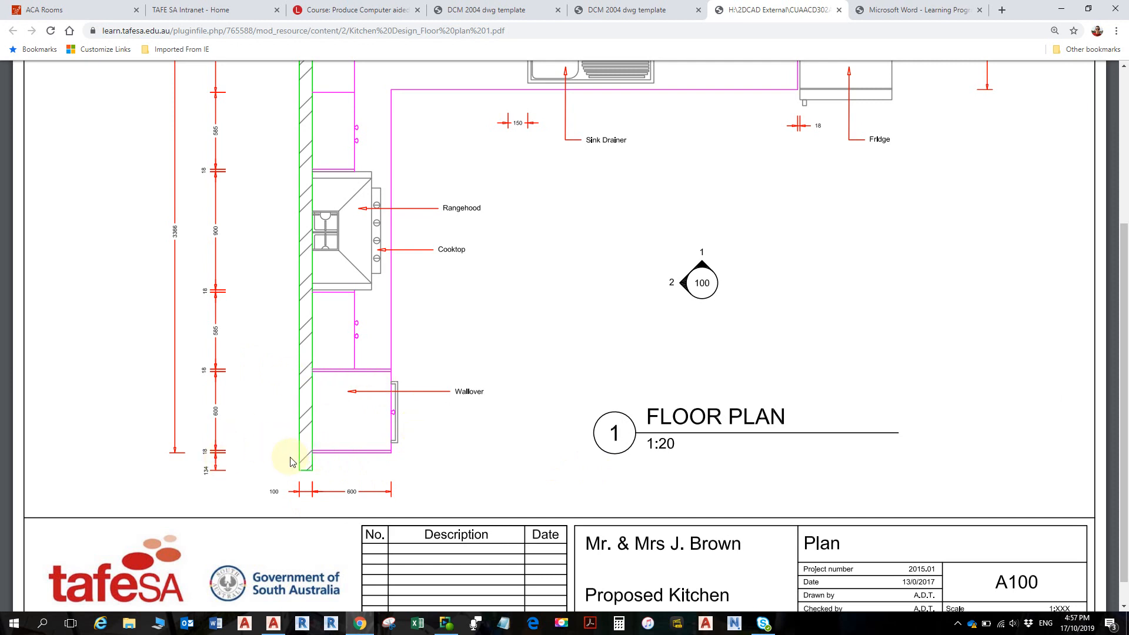
scroll(450, 373, "up", 5)
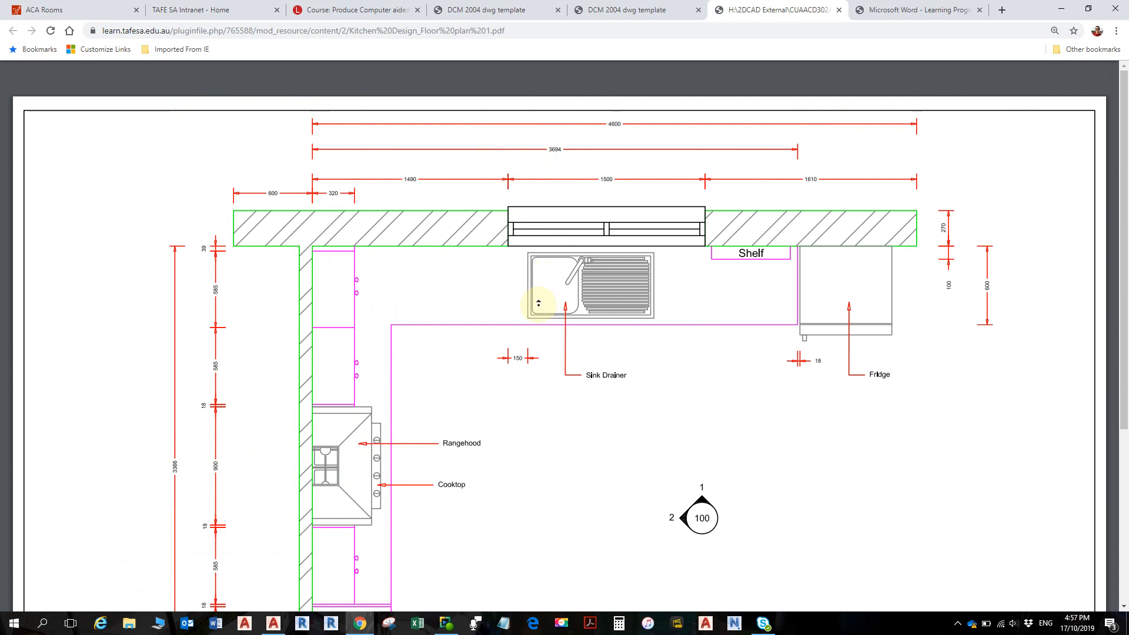
key("alt+Tab")
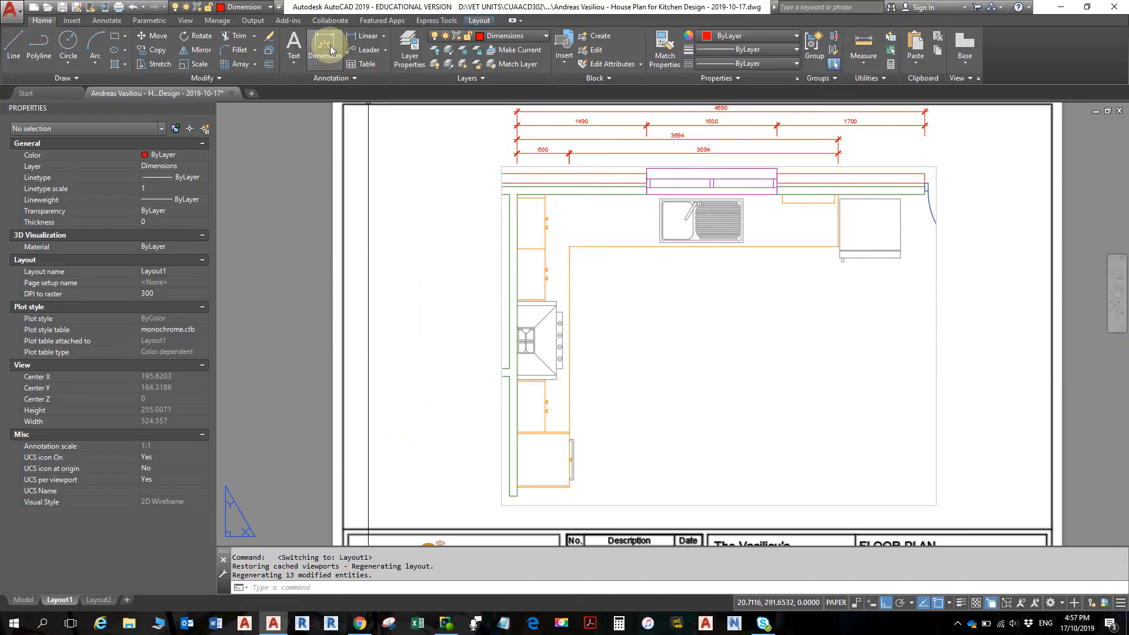
Add a horizontal linear dimension from the window's edge to the nearest side of the sink drainer, placed just below the benchtop
left_click(355, 36)
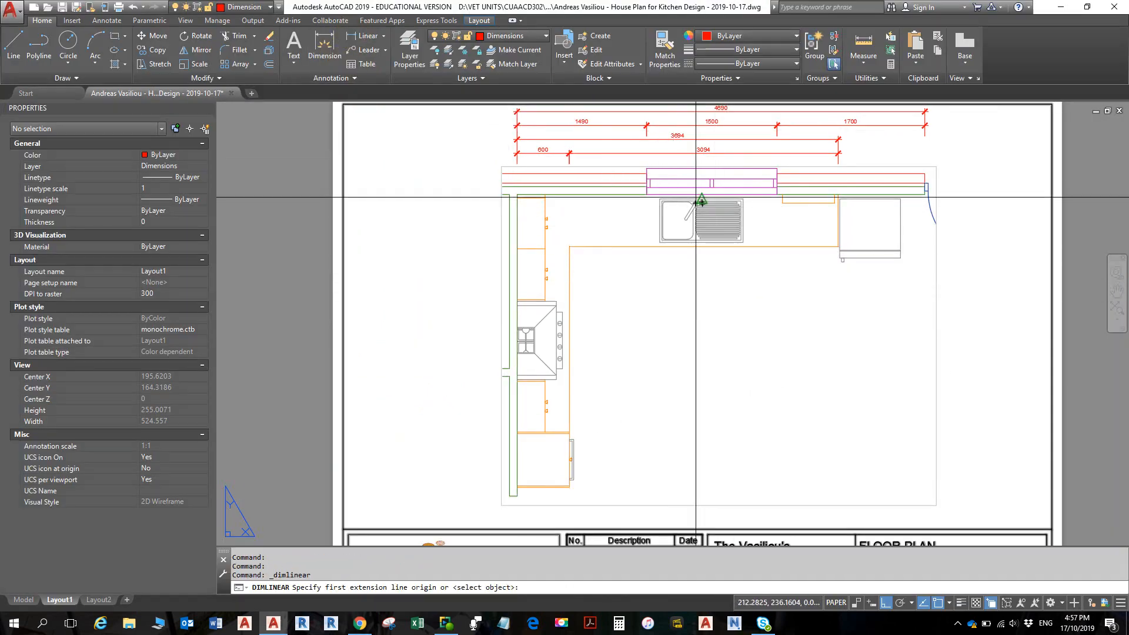
left_click(647, 193)
scroll(653, 194, "up", 4)
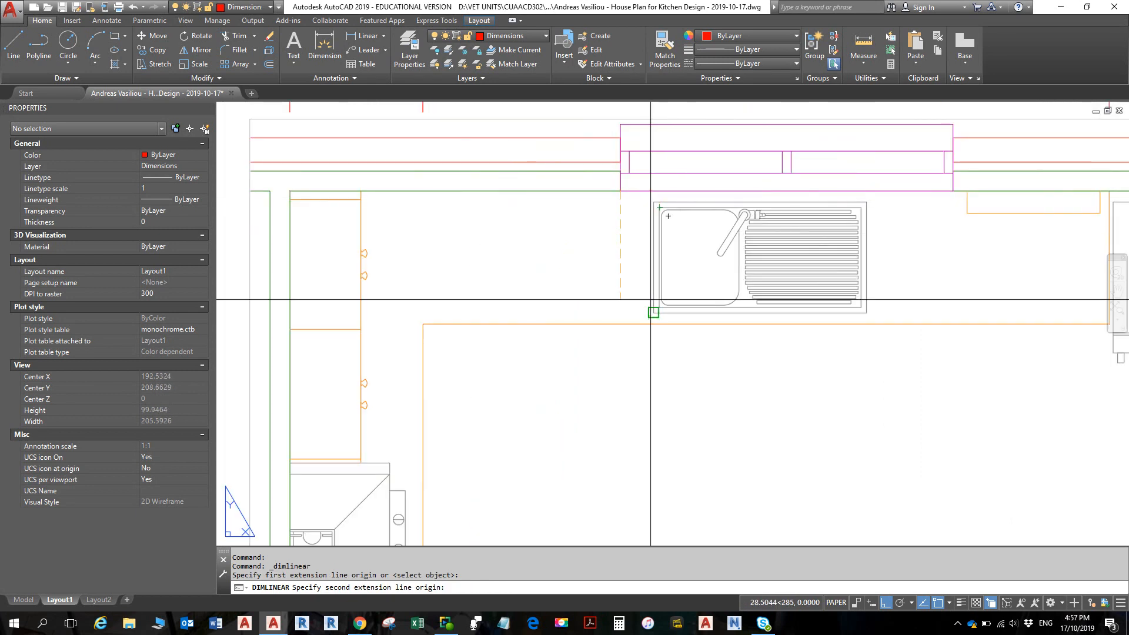
left_click(653, 312)
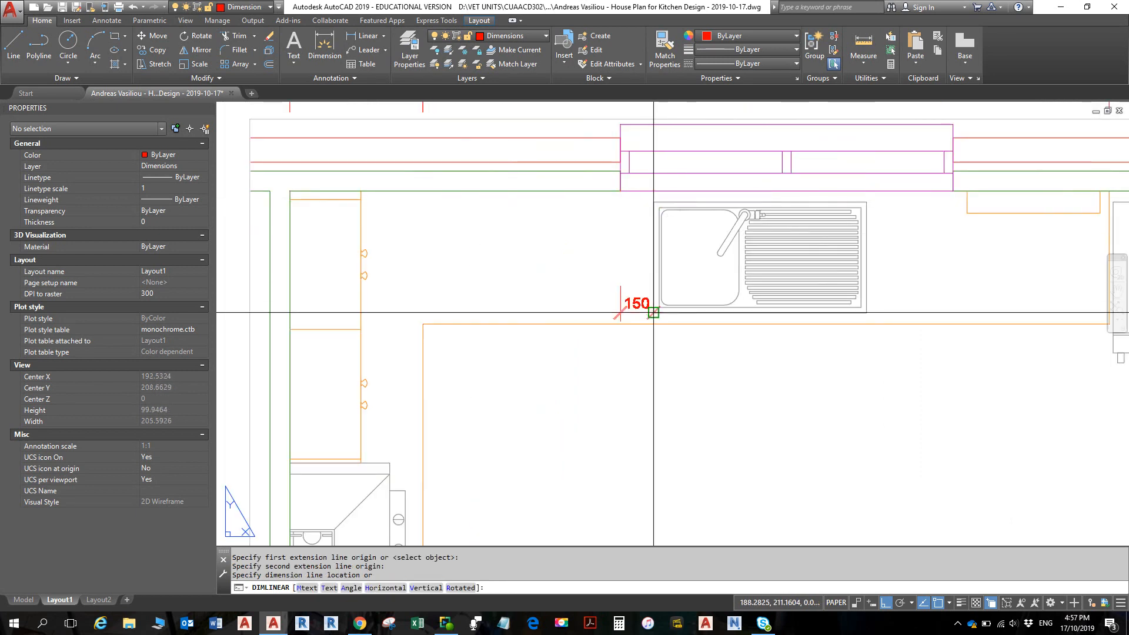
left_click(663, 377)
scroll(661, 367, "down", 4)
key("Escape")
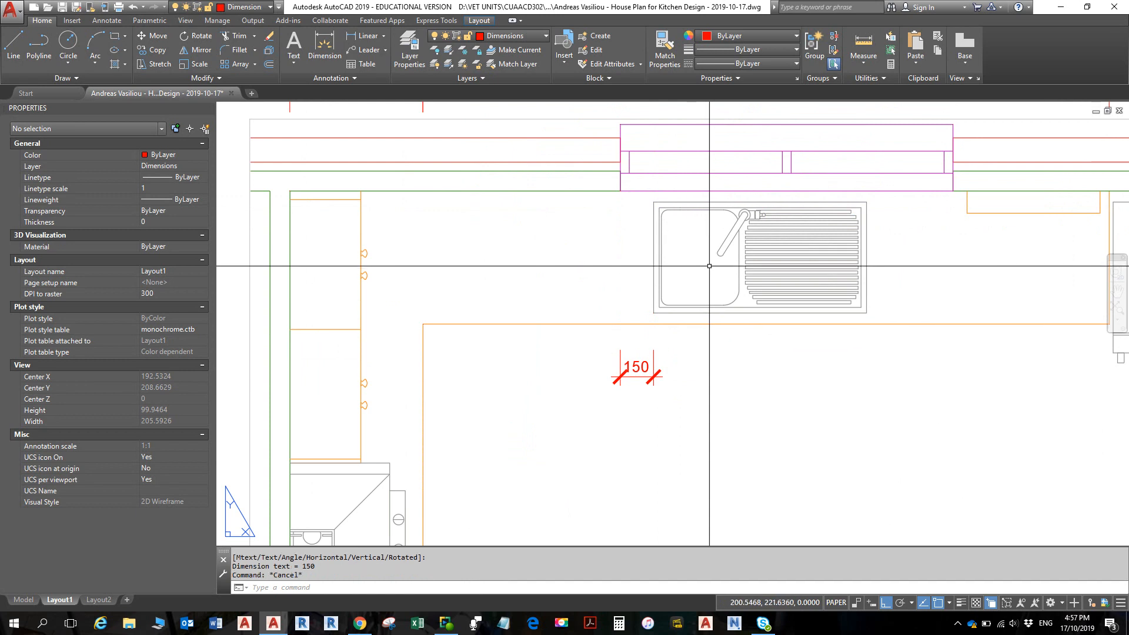
Start a linear dimension for the cooktop wall and check in the reference PDF how its wall oven end is dimensioned
scroll(660, 357, "down", 4)
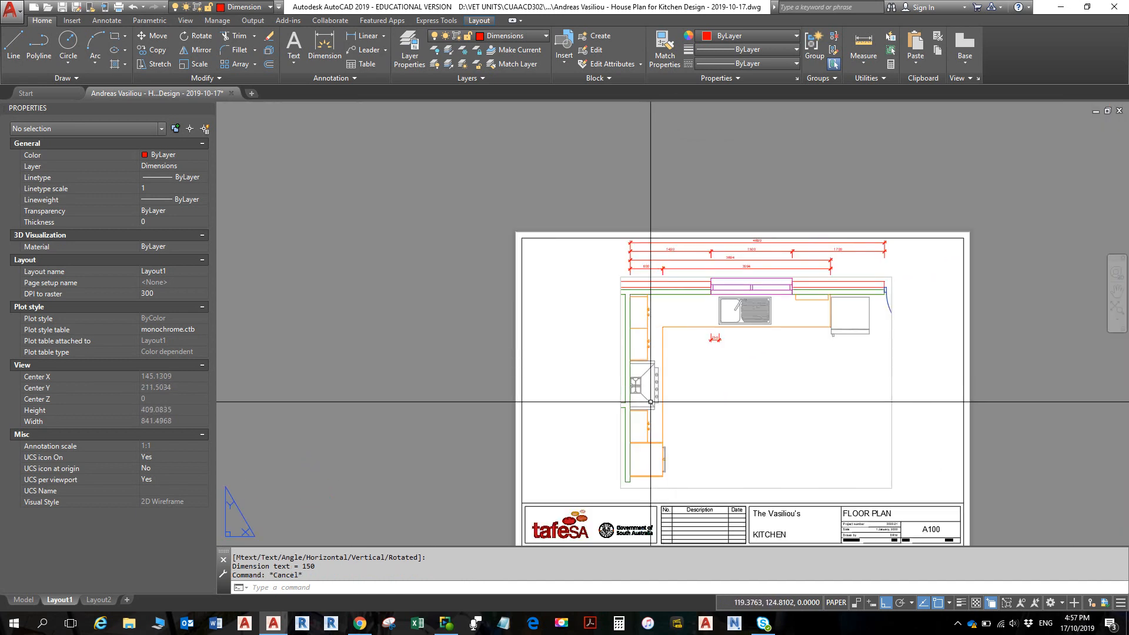
middle_click_drag(650, 379, 712, 366)
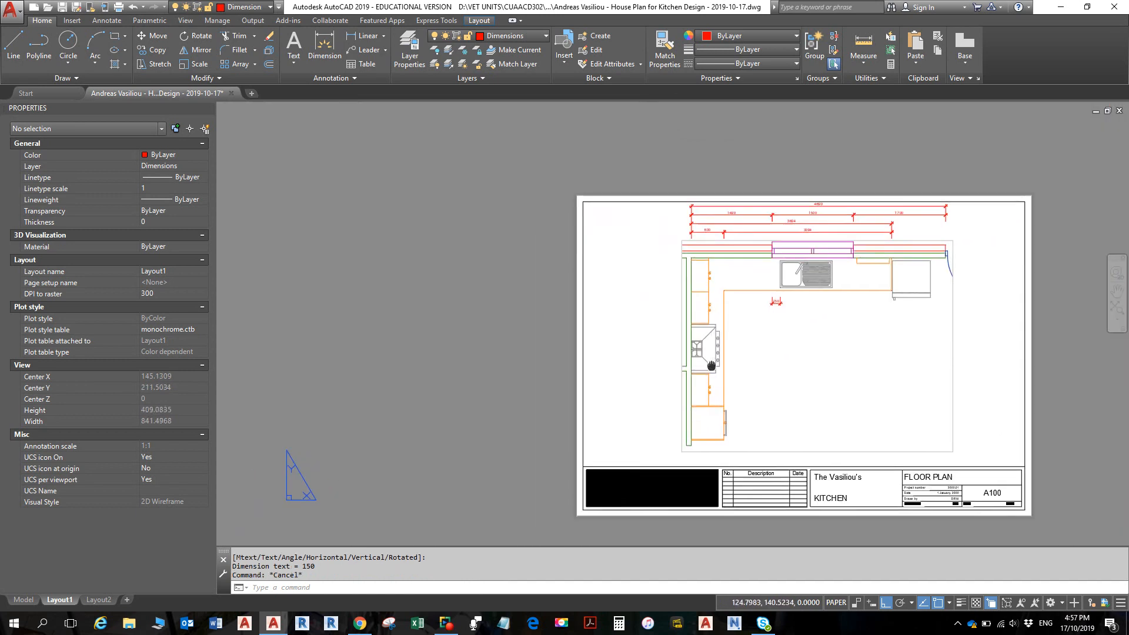
left_click(355, 36)
scroll(611, 371, "up", 3)
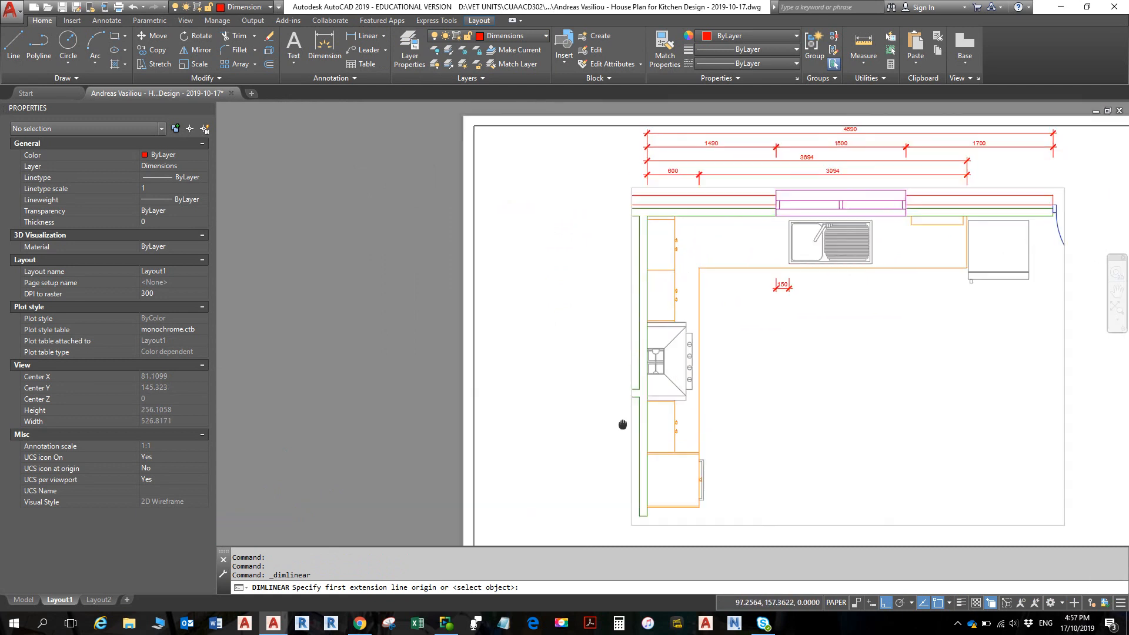
scroll(620, 454, "down", 3)
key("alt+Tab")
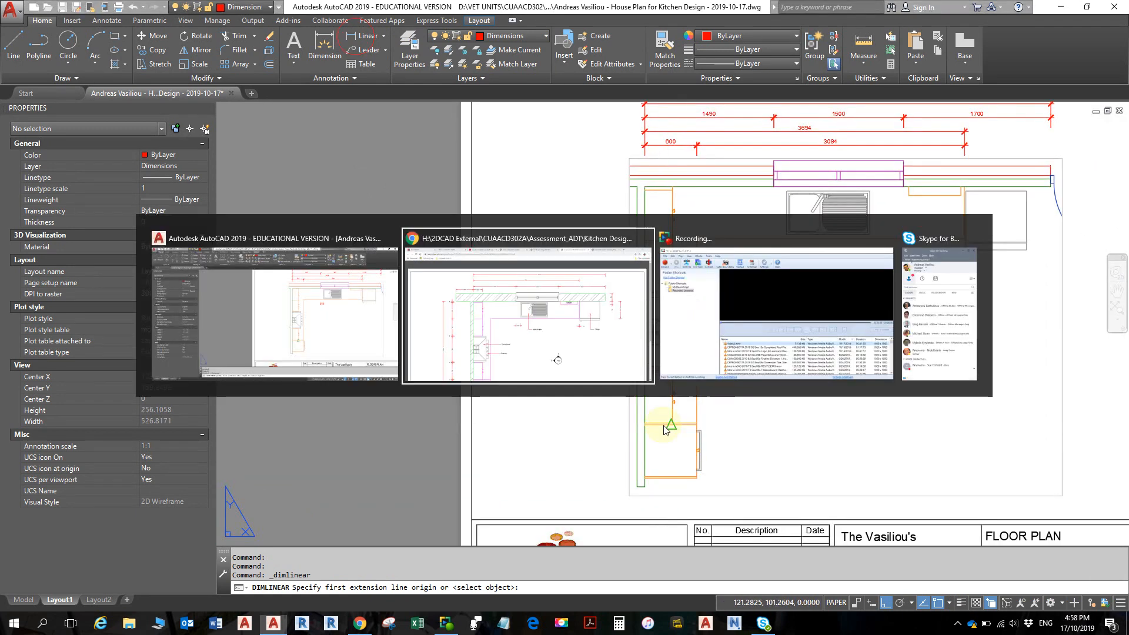
scroll(512, 292, "down", 4)
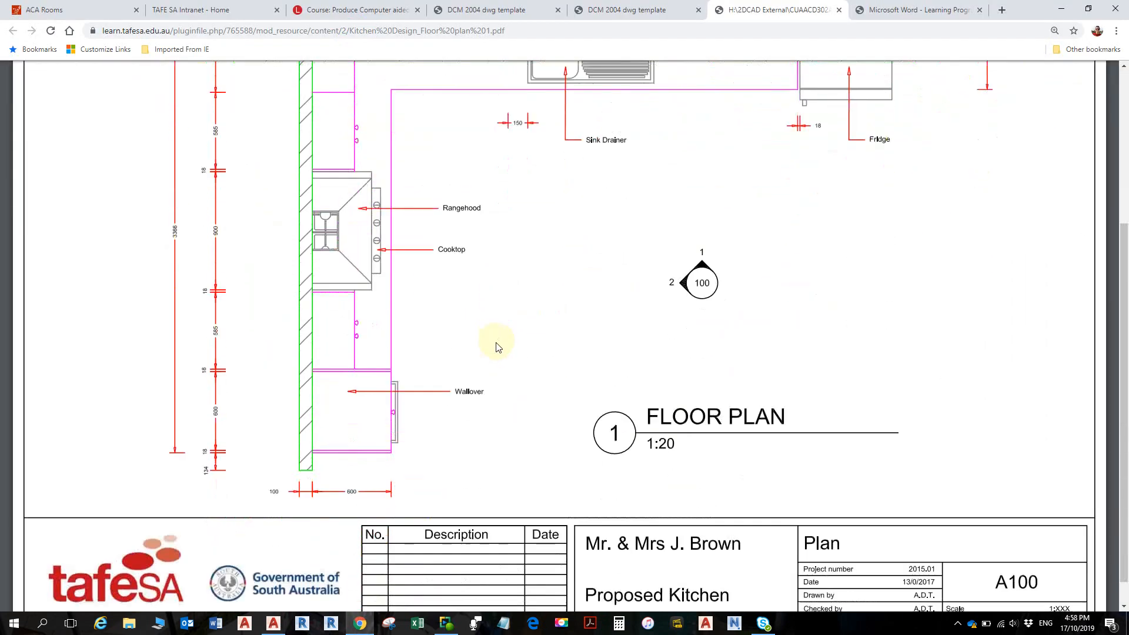
key("alt+Tab")
key("alt+Tab")
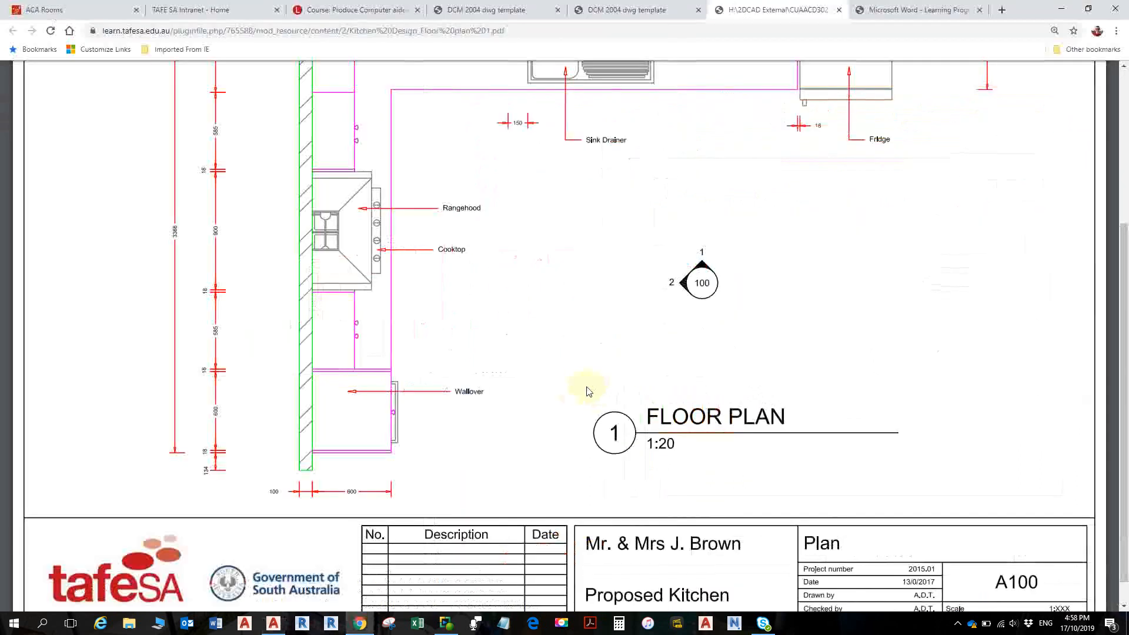
key("alt+Tab")
Add a vertical linear dimension from the wall oven cabinet's outer end to the end of the cooktop wall, placed outside the wall
scroll(589, 380, "up", 5)
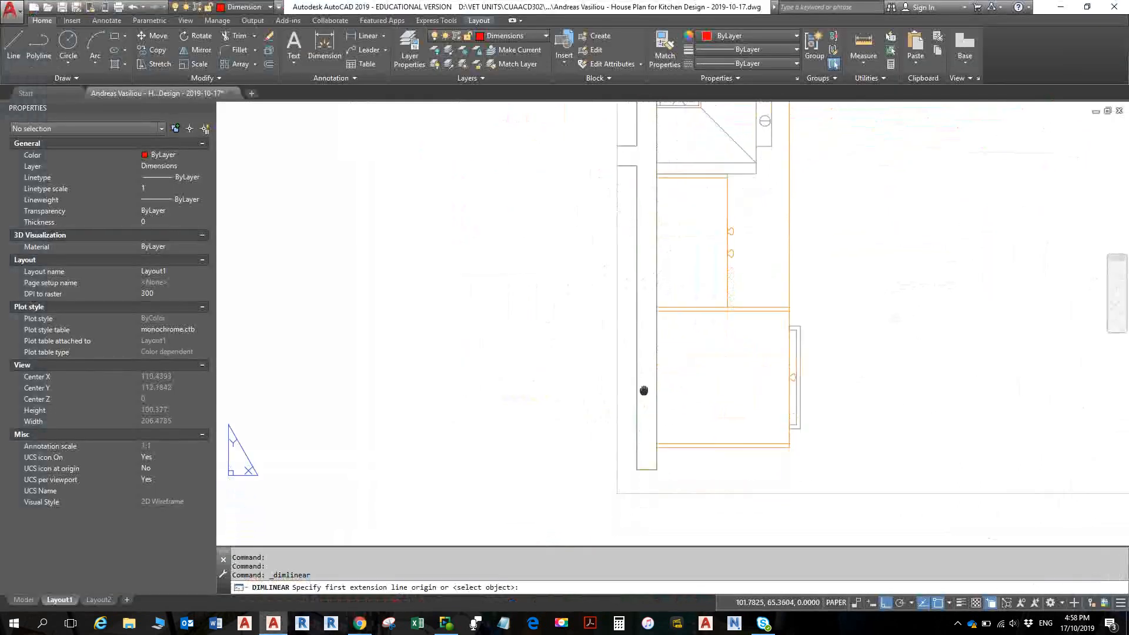
left_click(646, 396)
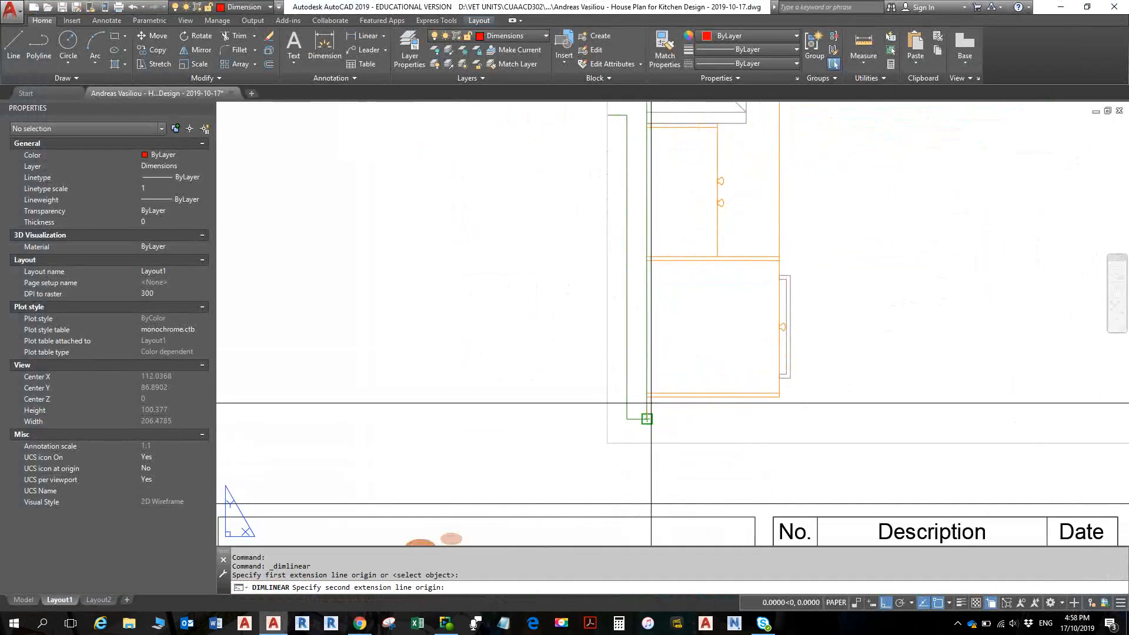
scroll(652, 400, "up", 2)
left_click(644, 430)
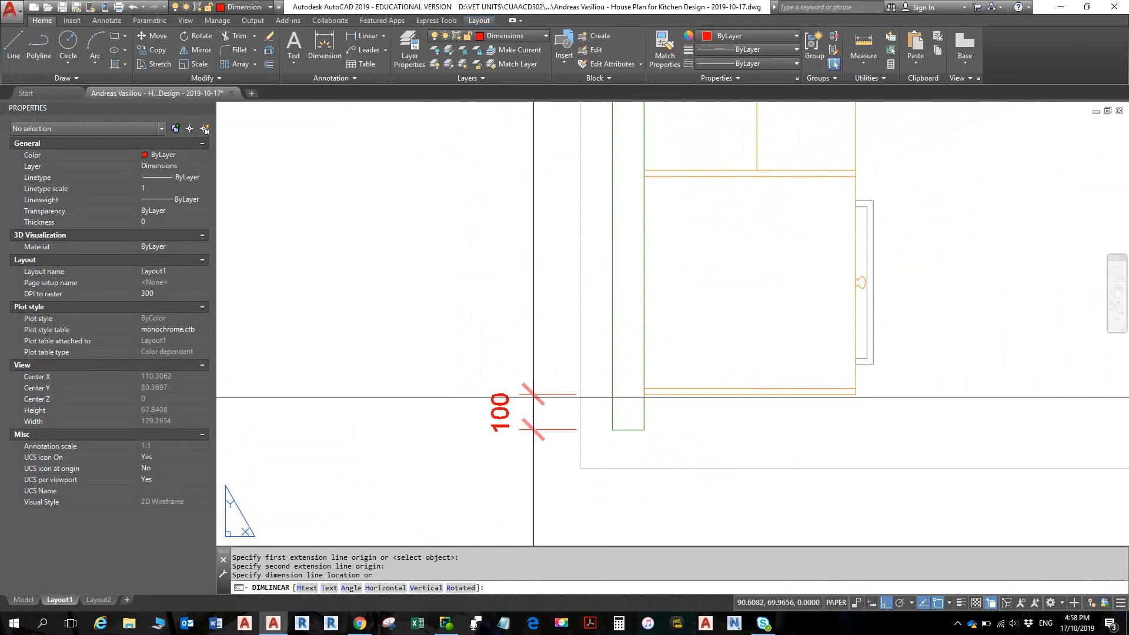
left_click(529, 397)
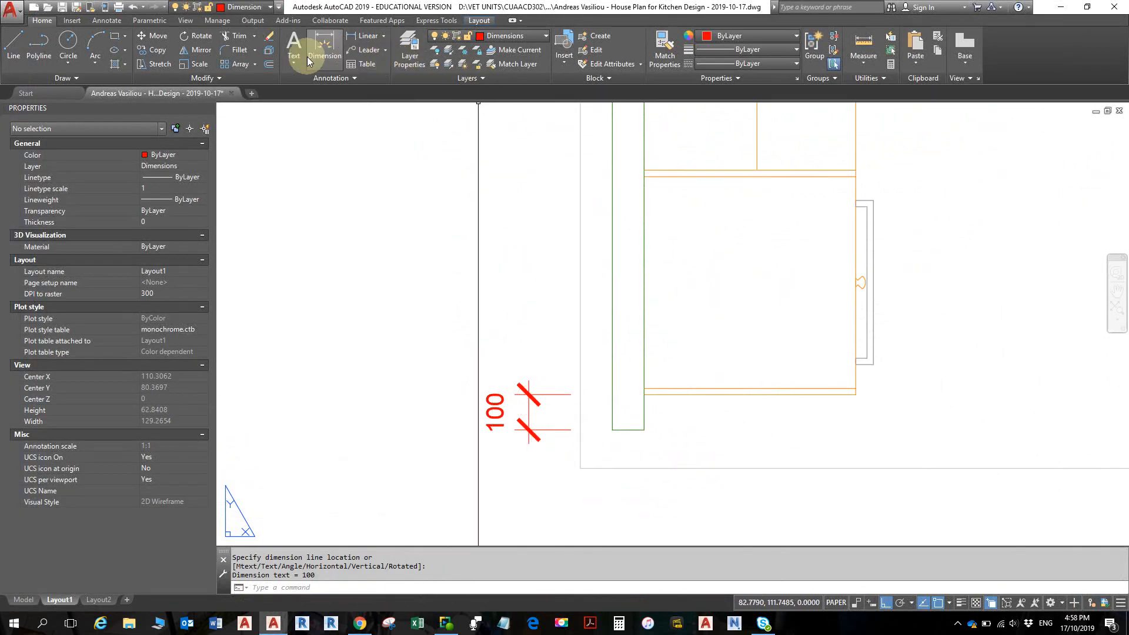
Continue the dimension chain from the wall-end dimension across the wall oven cabinet, covering both side panels and the oven space between them
left_click(102, 24)
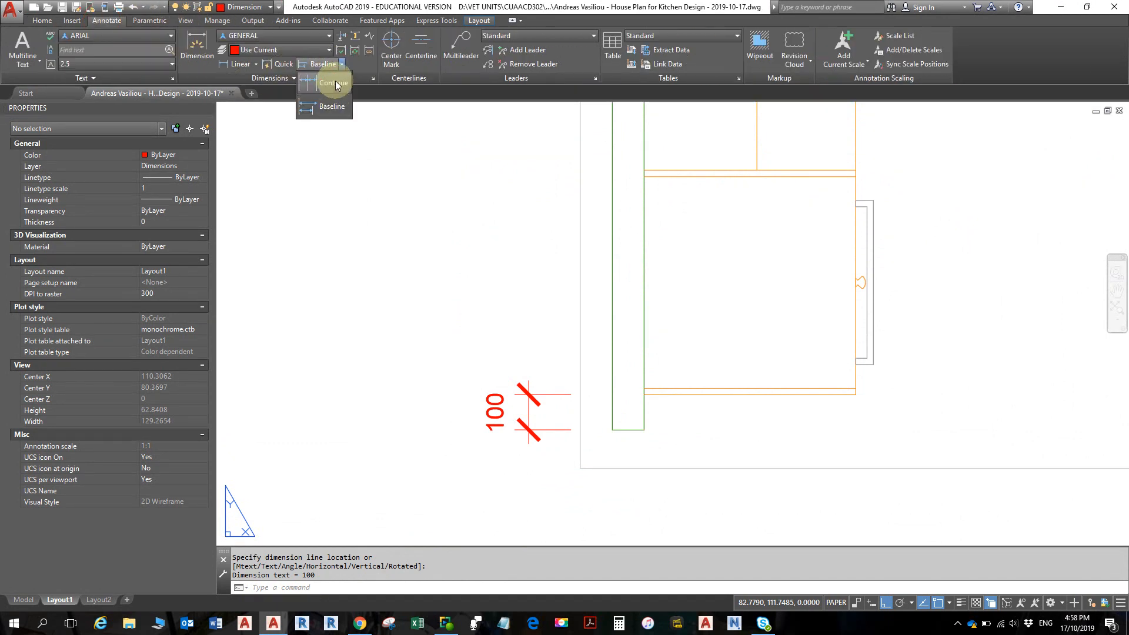
left_click(333, 83)
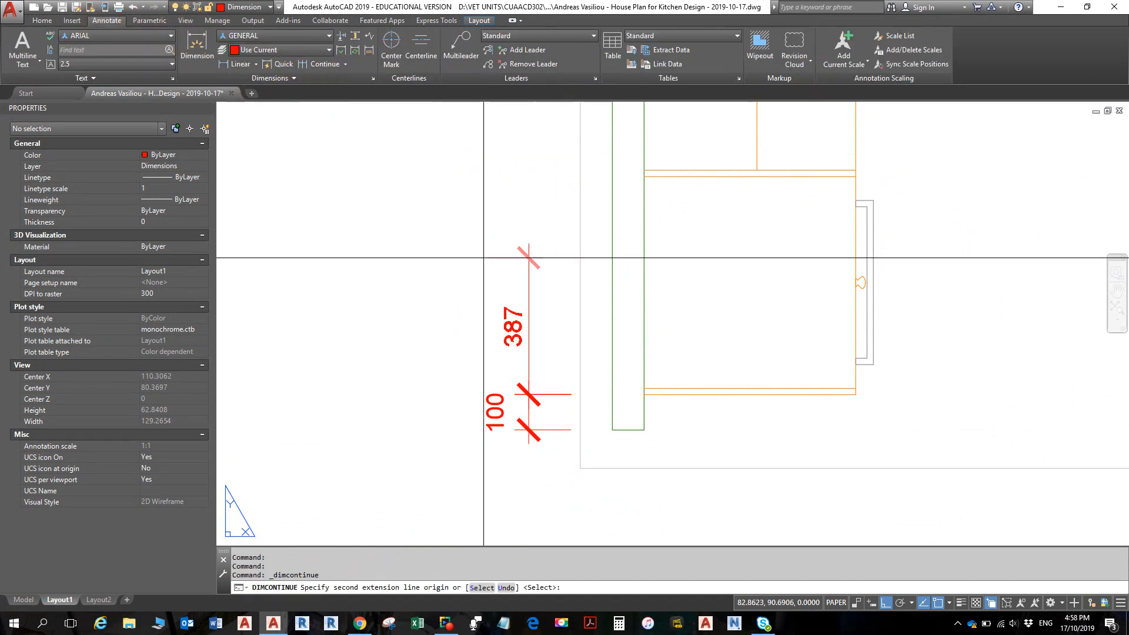
left_click(644, 389)
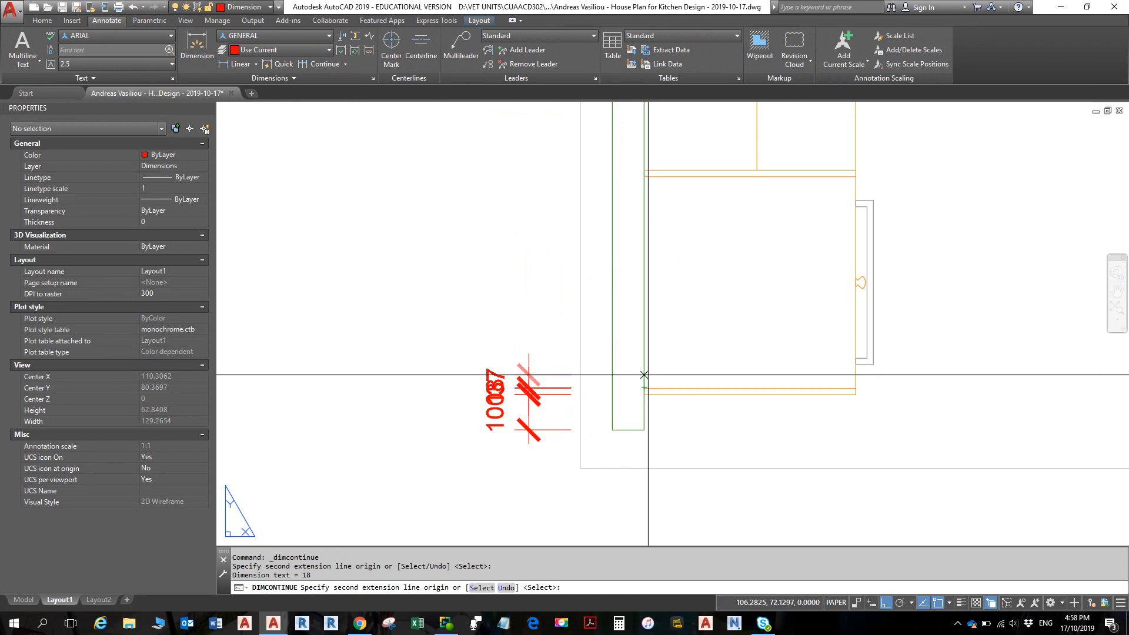
left_click(644, 176)
left_click(644, 170)
Continue the chain along the cabinet beside the wall oven, its end panel, the rangehood width and the panel on the rangehood's far side
scroll(620, 184, "down", 2)
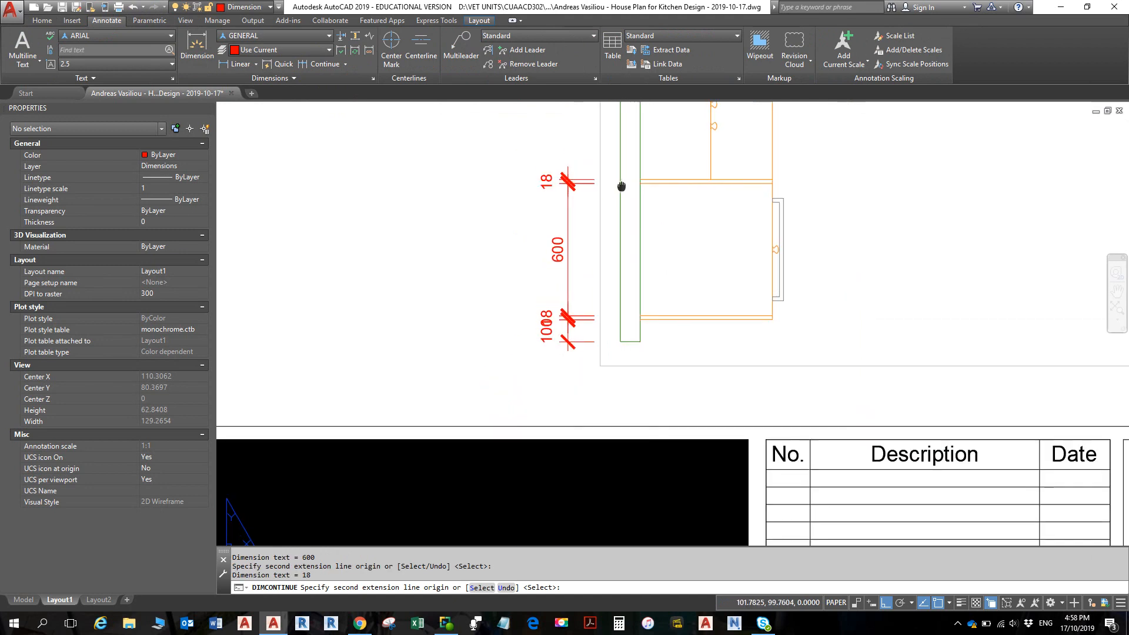
middle_click_drag(620, 184, 577, 481)
left_click(590, 371)
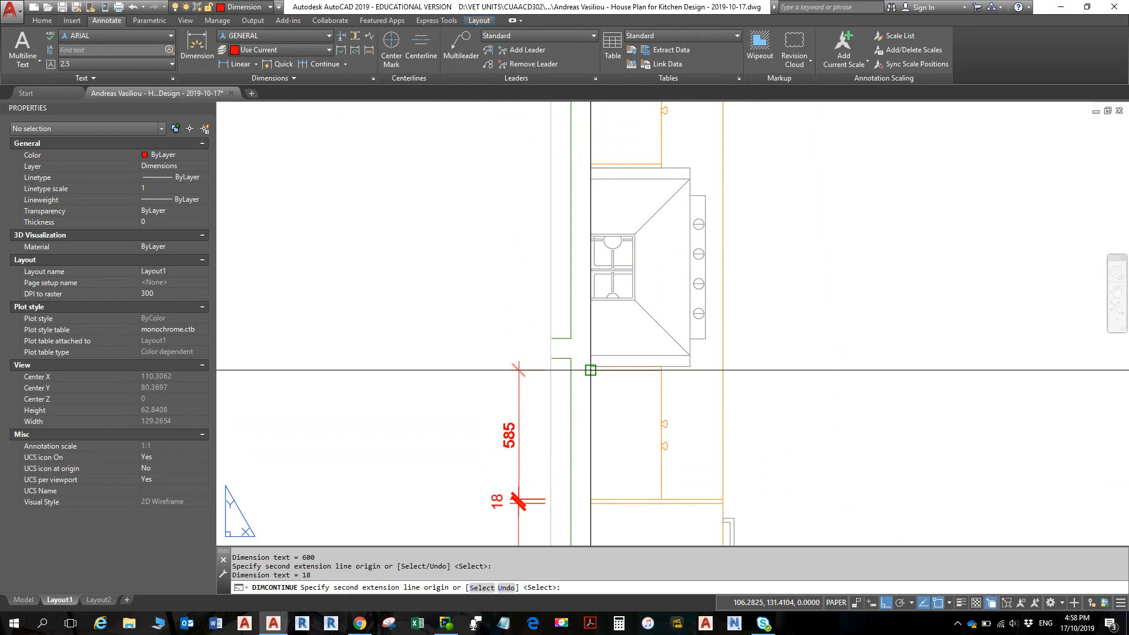
scroll(591, 367, "up", 4)
left_click(586, 373)
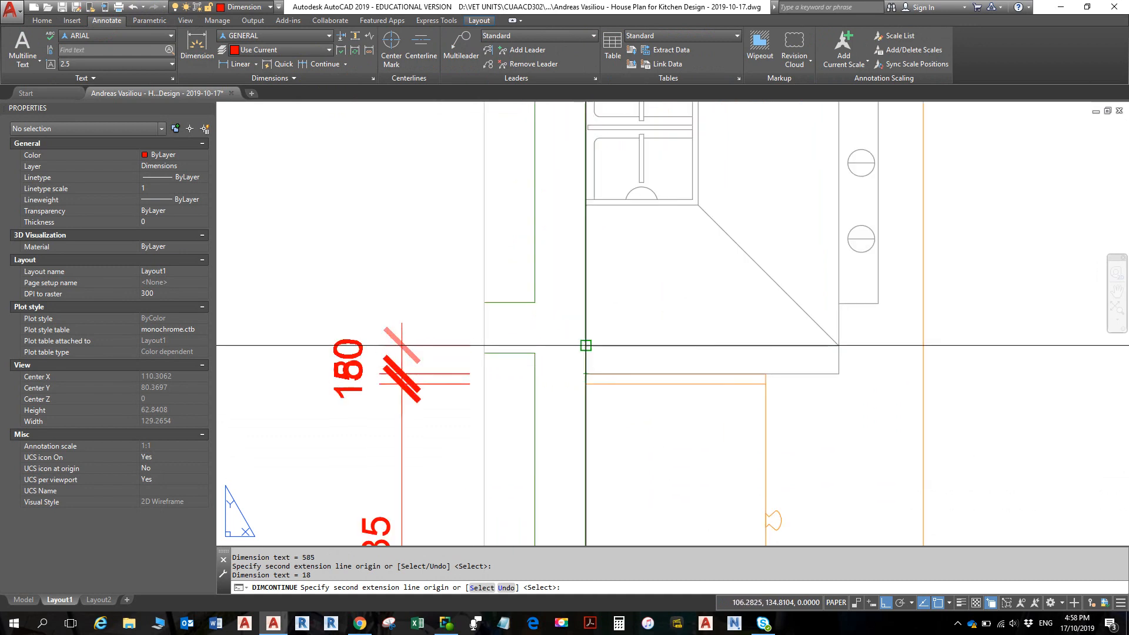
scroll(587, 340, "down", 4)
scroll(590, 330, "up", 4)
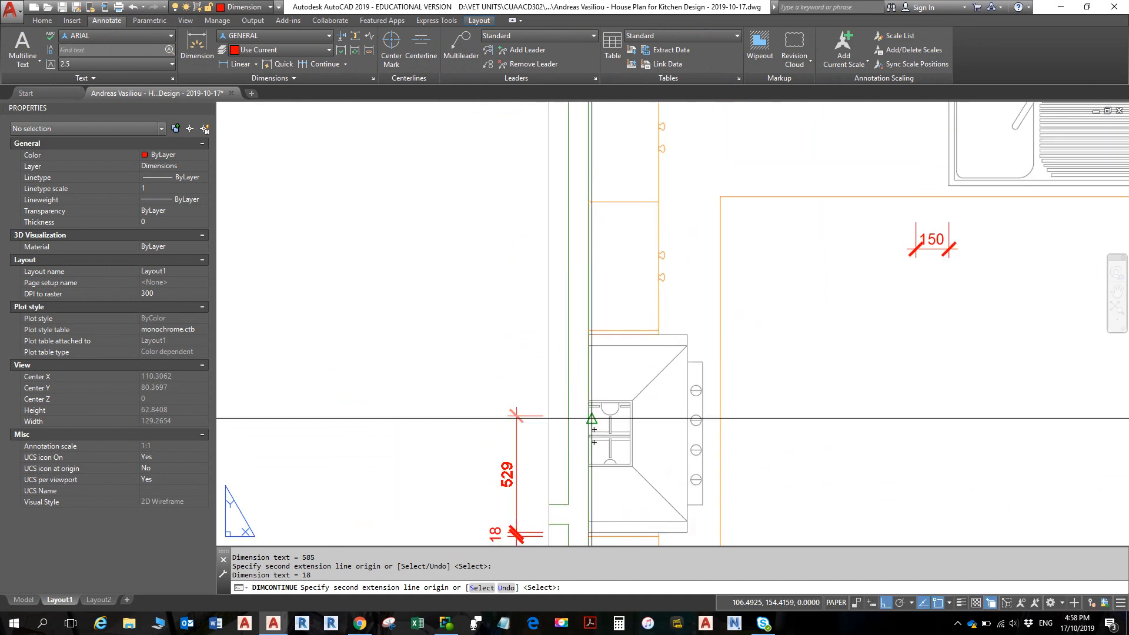
left_click(592, 328)
left_click(591, 322)
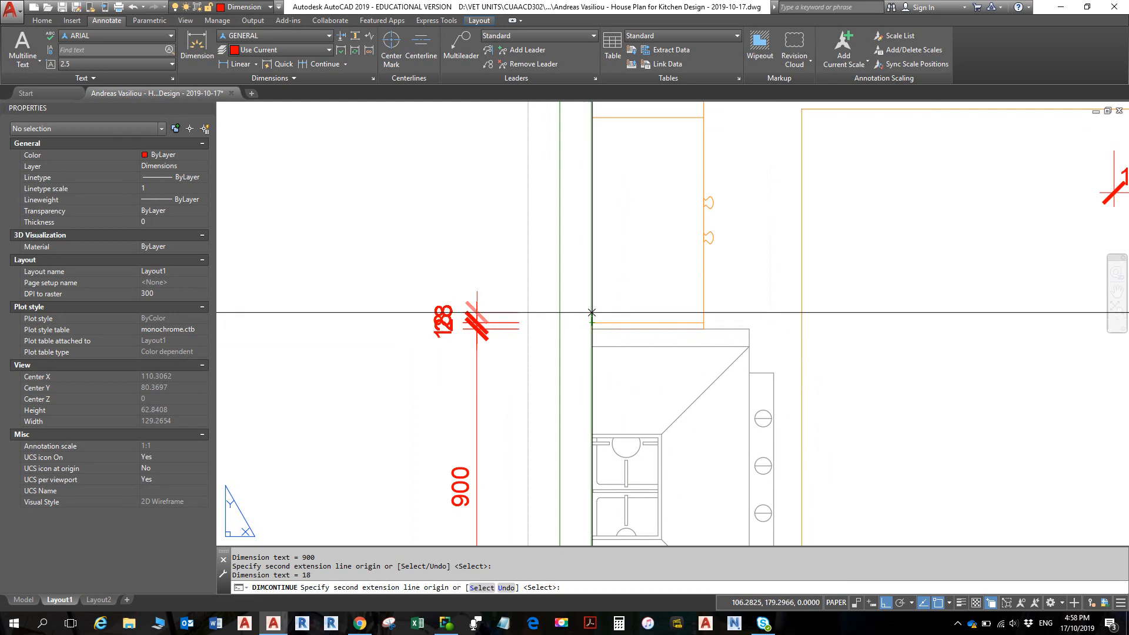
Continue the chain over the two remaining cabinets and the corner filler up to the window wall, and end the command
scroll(591, 318, "down", 4)
middle_click_drag(573, 247, 565, 417)
left_click(576, 361)
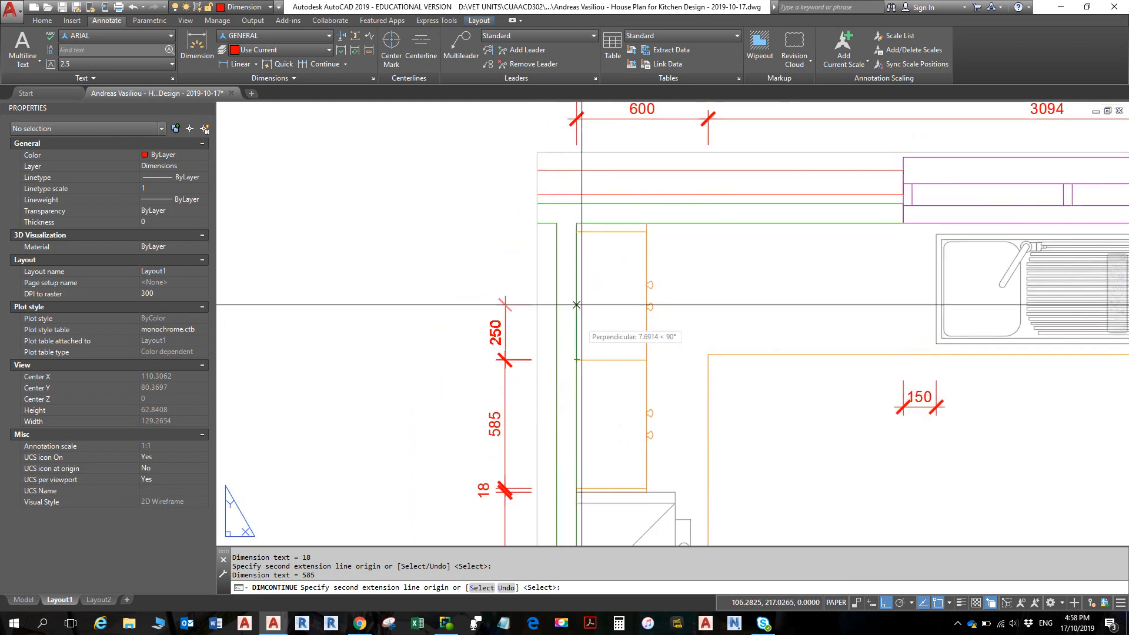
left_click(577, 231)
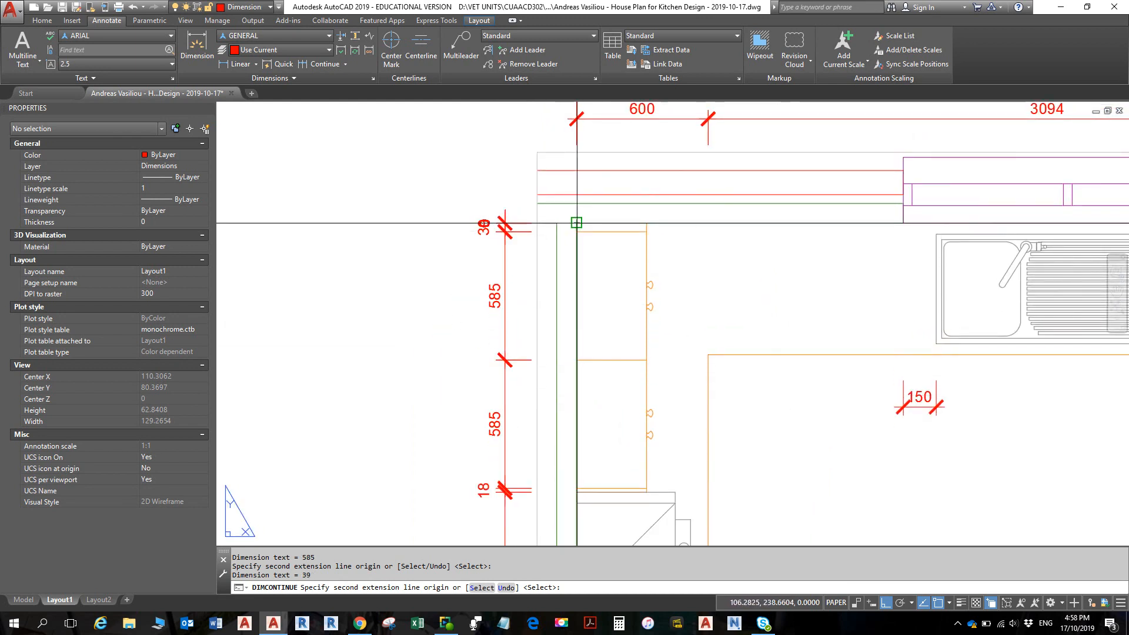
key("Escape")
Compare the finished cooktop wall dimension chain with the reference floor plan PDF in Chrome, looking for the overall dimension
scroll(589, 266, "down", 4)
middle_click_drag(603, 261, 635, 201)
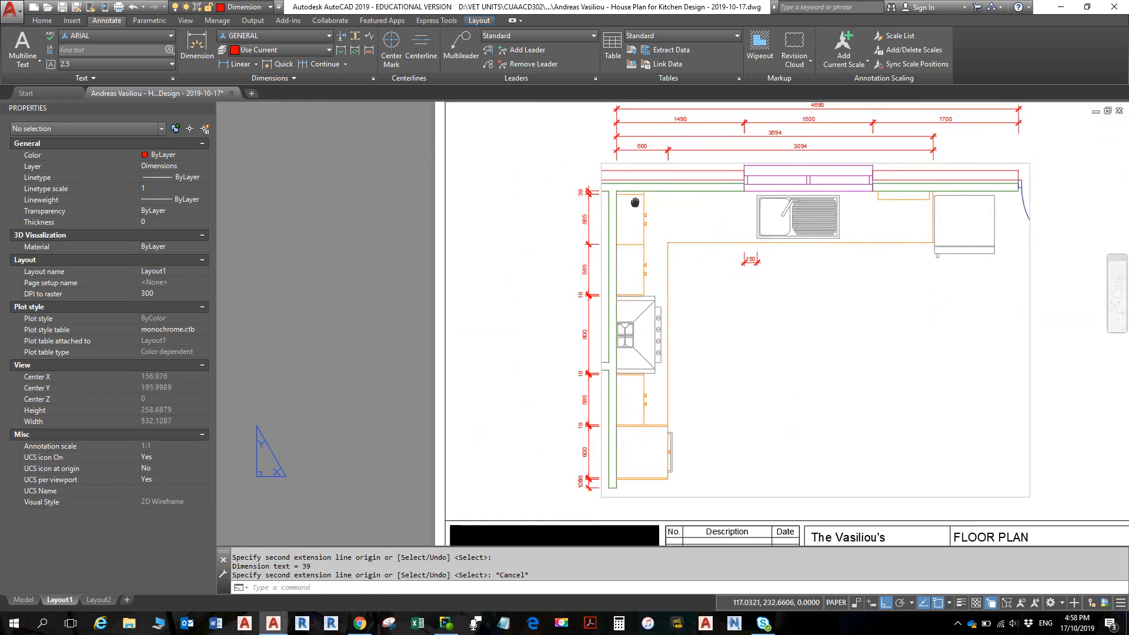
key("alt+Tab")
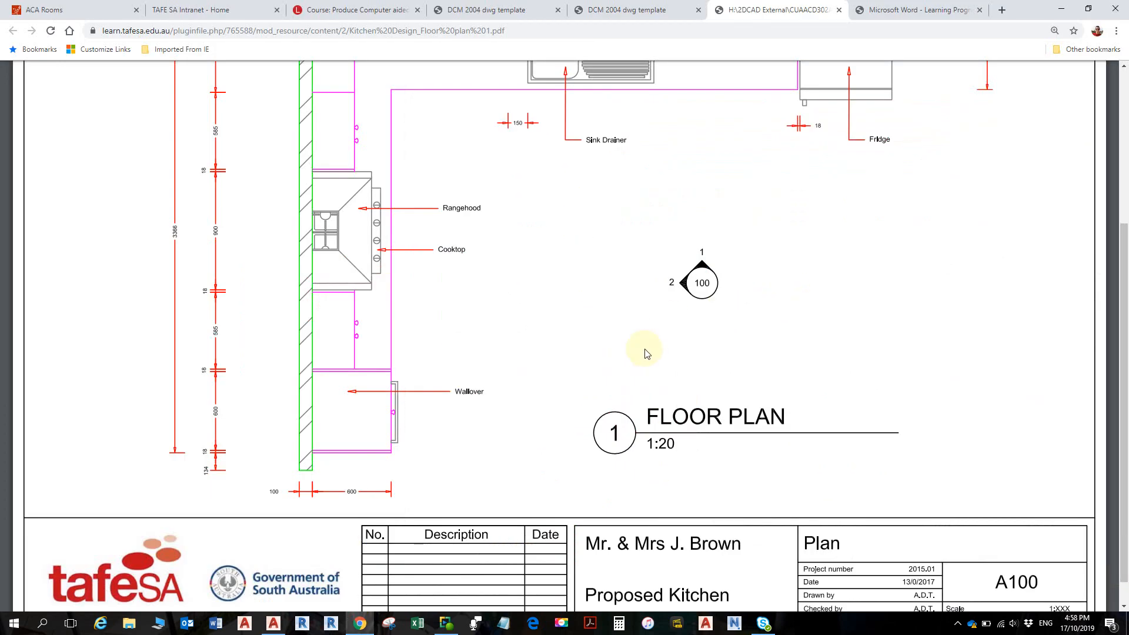
scroll(645, 353, "up", 3)
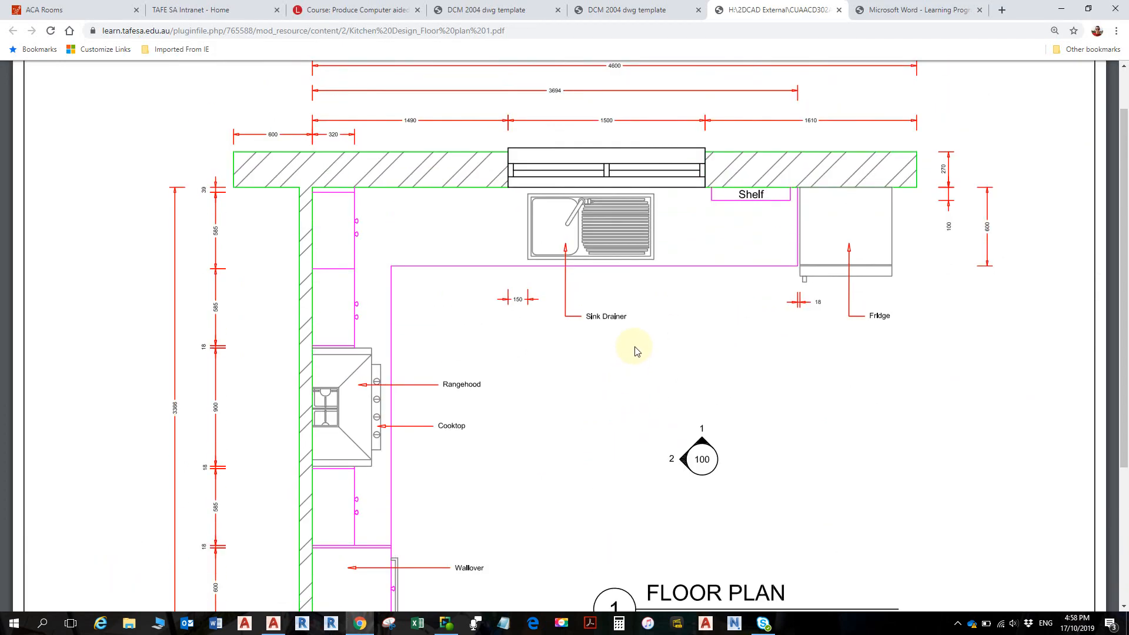
key("alt+Tab")
scroll(615, 218, "up", 2)
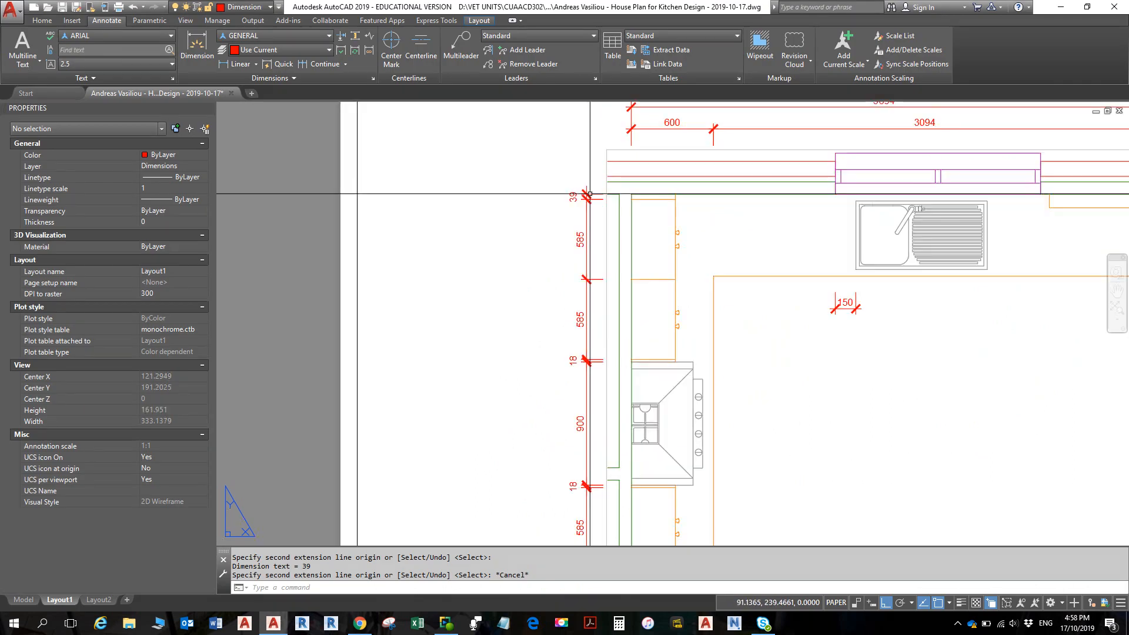
scroll(615, 218, "down", 2)
key("alt+Tab")
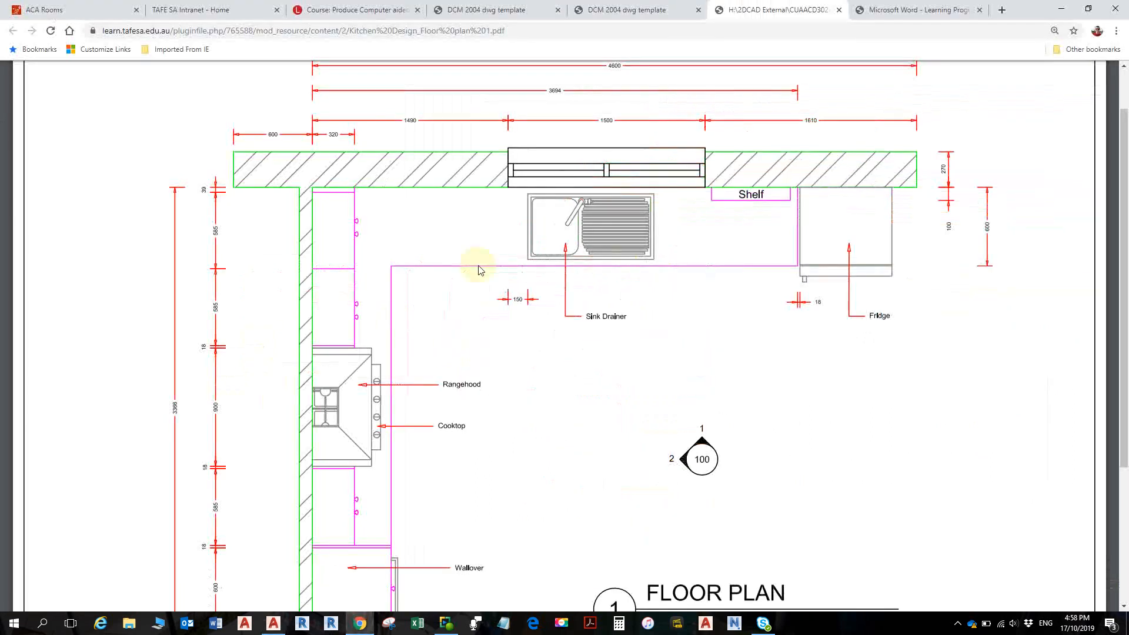
key("alt+Tab")
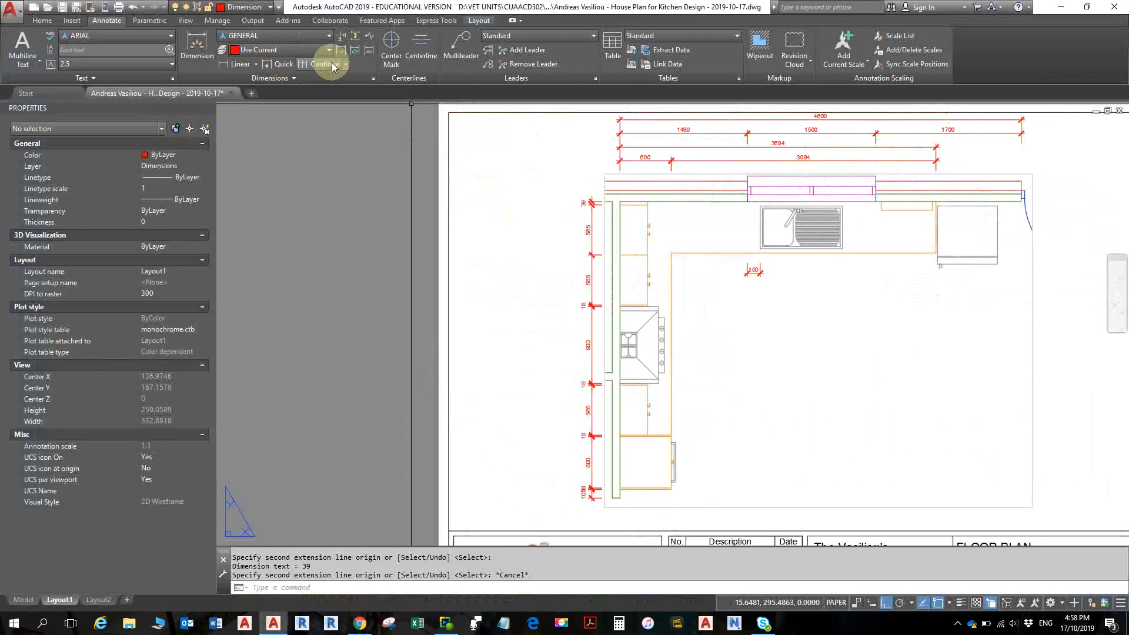
Start a baseline dimension based on the 100 mm wall-end dimension, checking in the reference PDF where the overall dimension begins
left_click(347, 65)
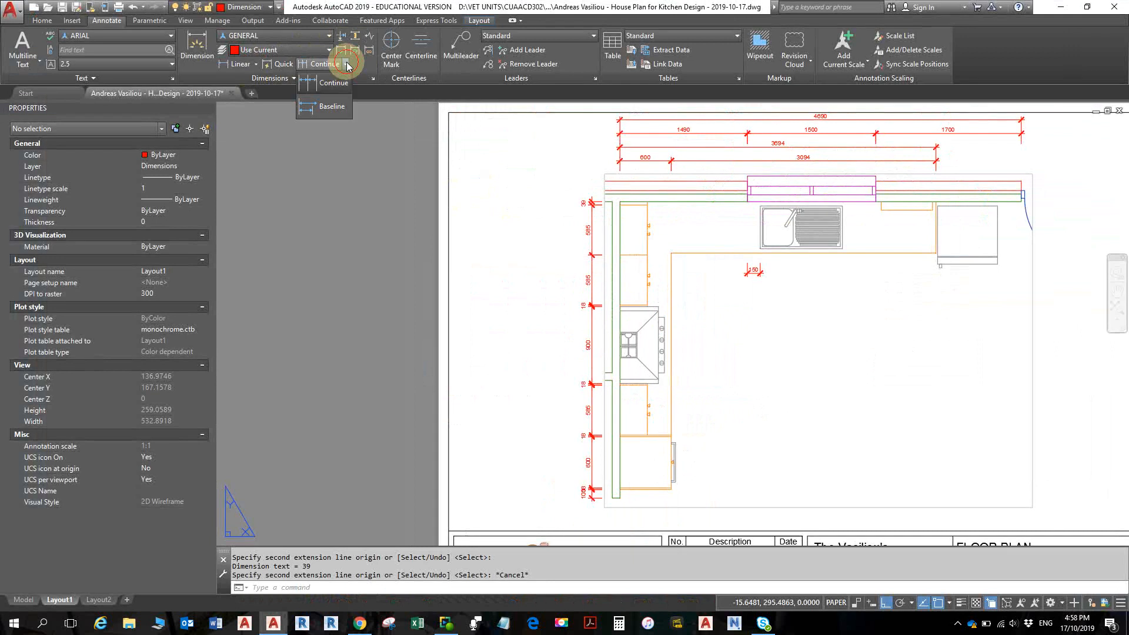
left_click(331, 108)
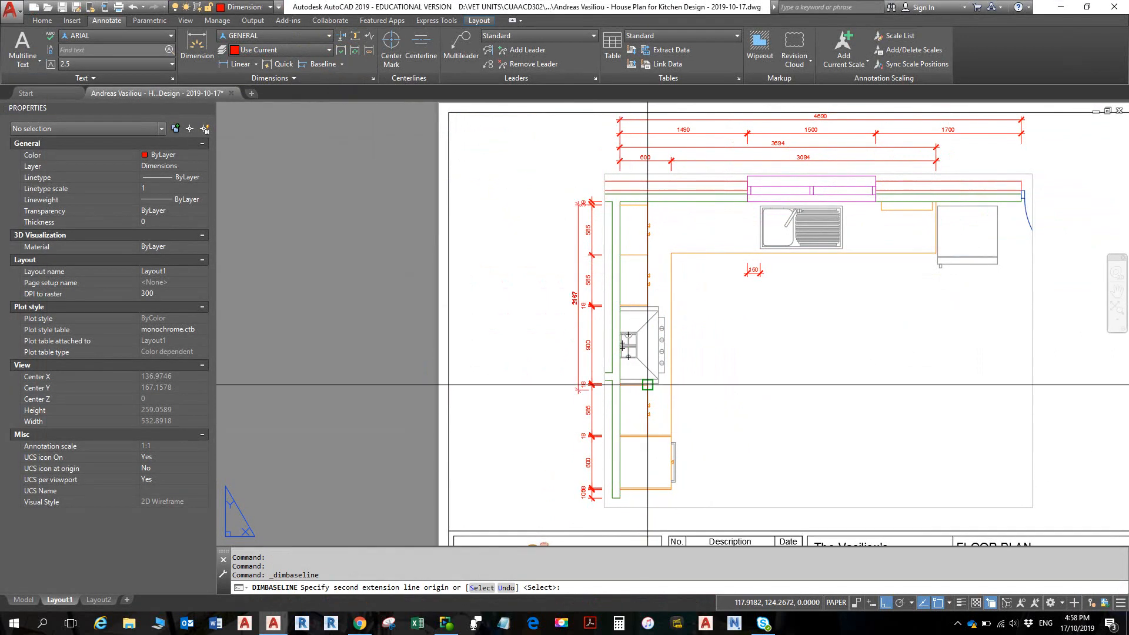
left_click(482, 588)
scroll(590, 504, "up", 6)
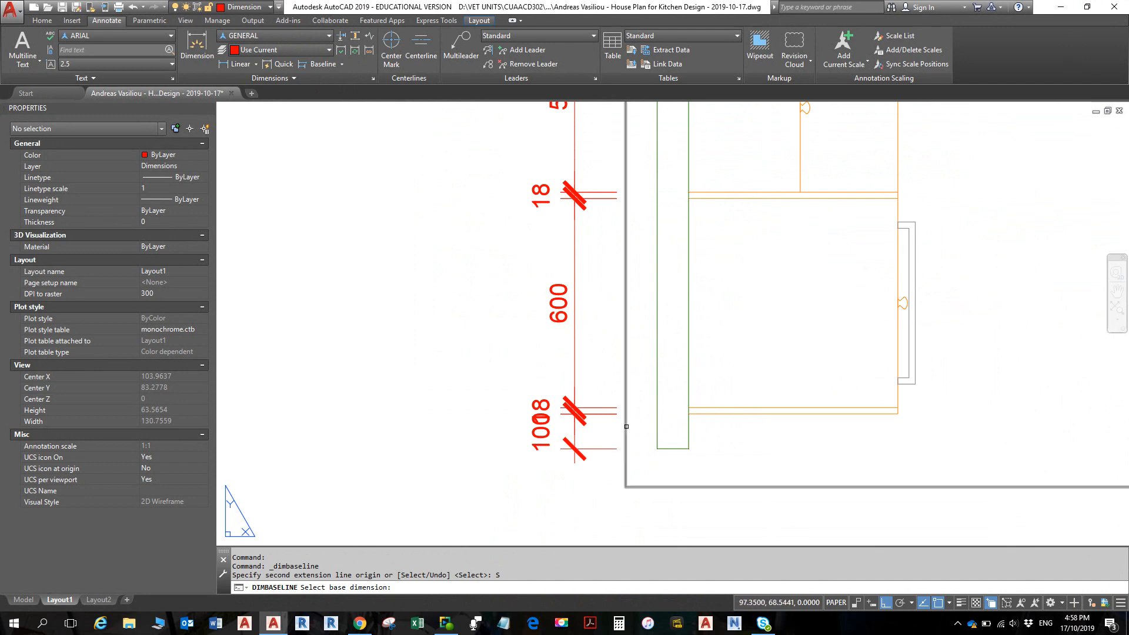
key("alt+Tab")
scroll(621, 441, "down", 3)
key("alt+Tab")
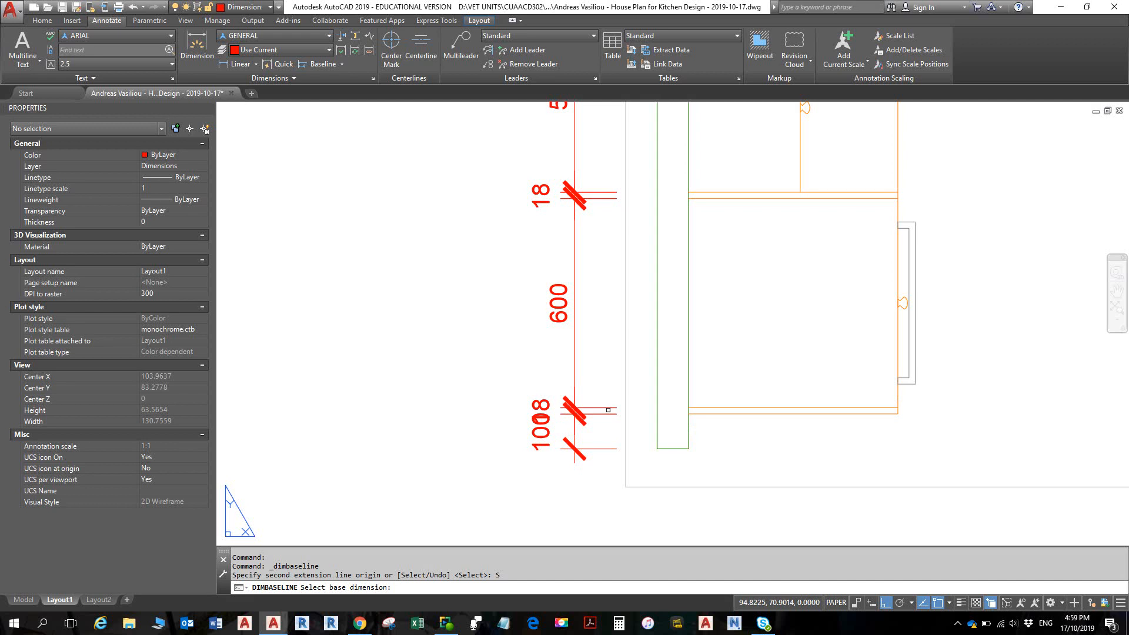
left_click(608, 411)
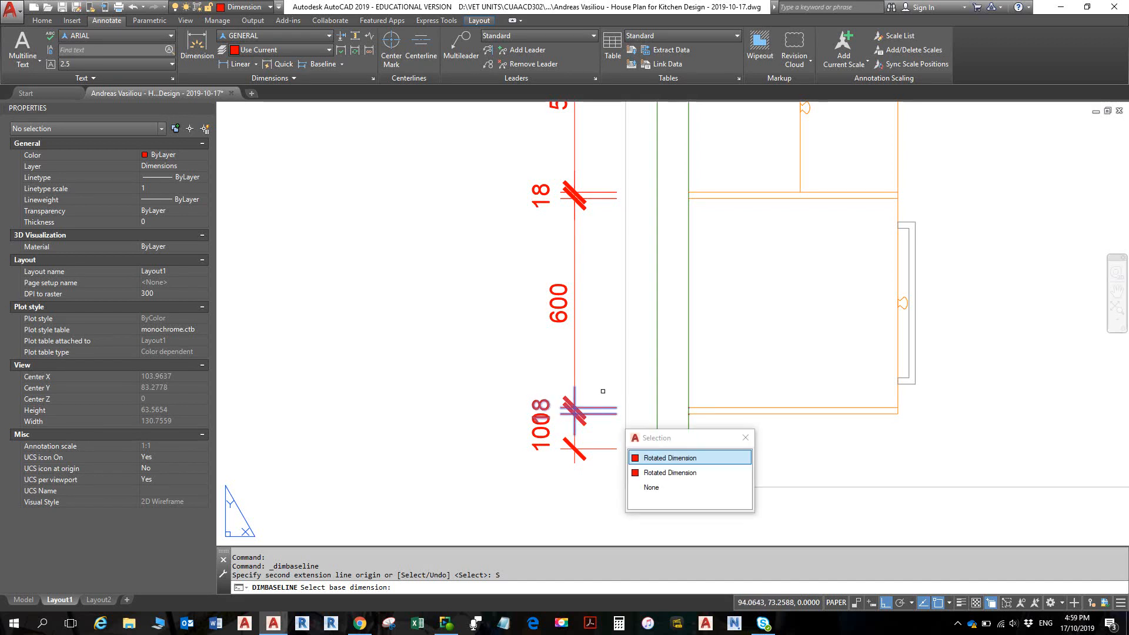
left_click(668, 465)
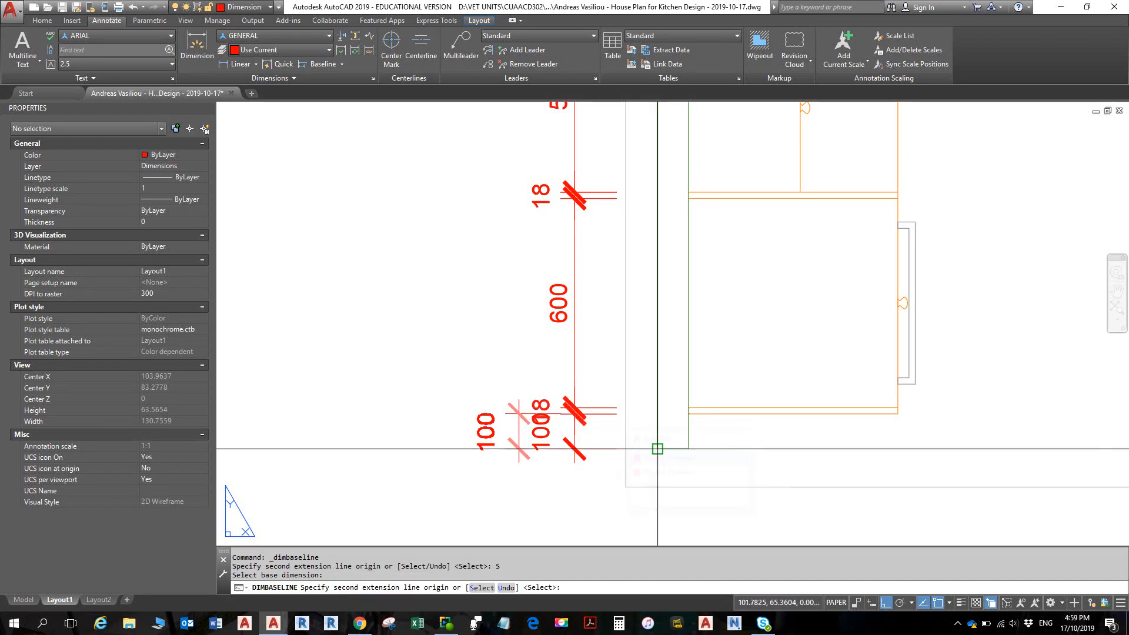
Place the overall baseline dimension from the wall oven cabinet's outer end to the inner corner at the window wall
scroll(604, 308, "down", 2)
middle_click_drag(614, 302, 654, 561)
mouse_move(712, 195)
middle_mouse_down()
mouse_move(728, 358)
mouse_move(721, 411)
middle_mouse_up()
middle_click_drag(707, 218, 700, 332)
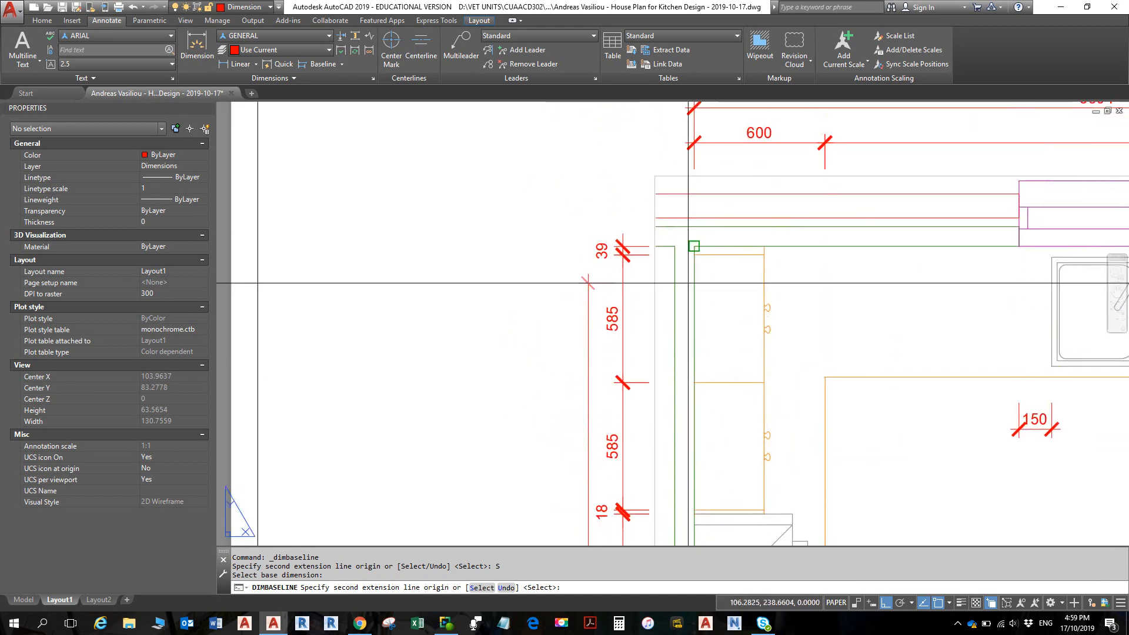
scroll(685, 252, "up", 2)
left_click(698, 240)
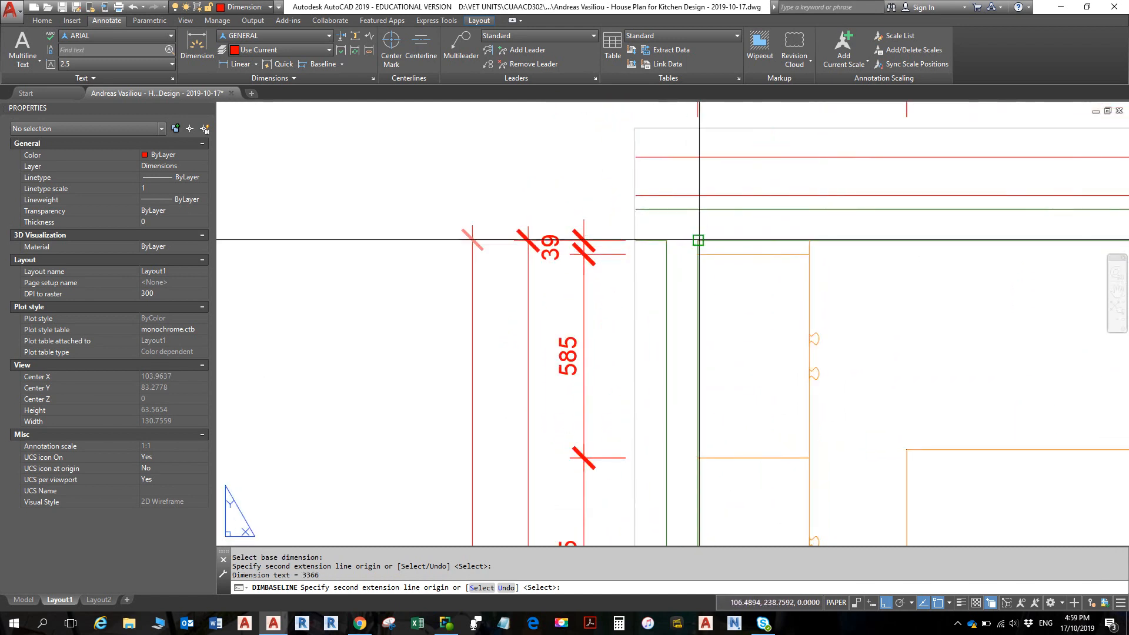
key("Escape")
key("Escape")
Examine the cooktop wall's dimension chain along its full length for overlapping dimension text
scroll(710, 265, "down", 4)
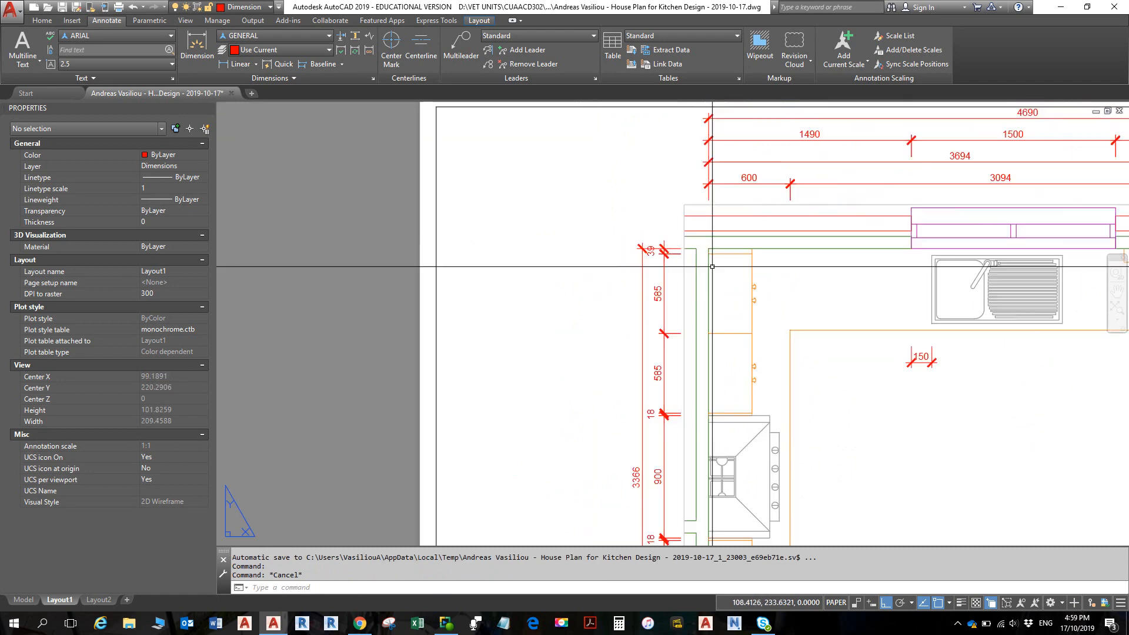
middle_click_drag(706, 285, 713, 171)
middle_click_drag(691, 339, 694, 277)
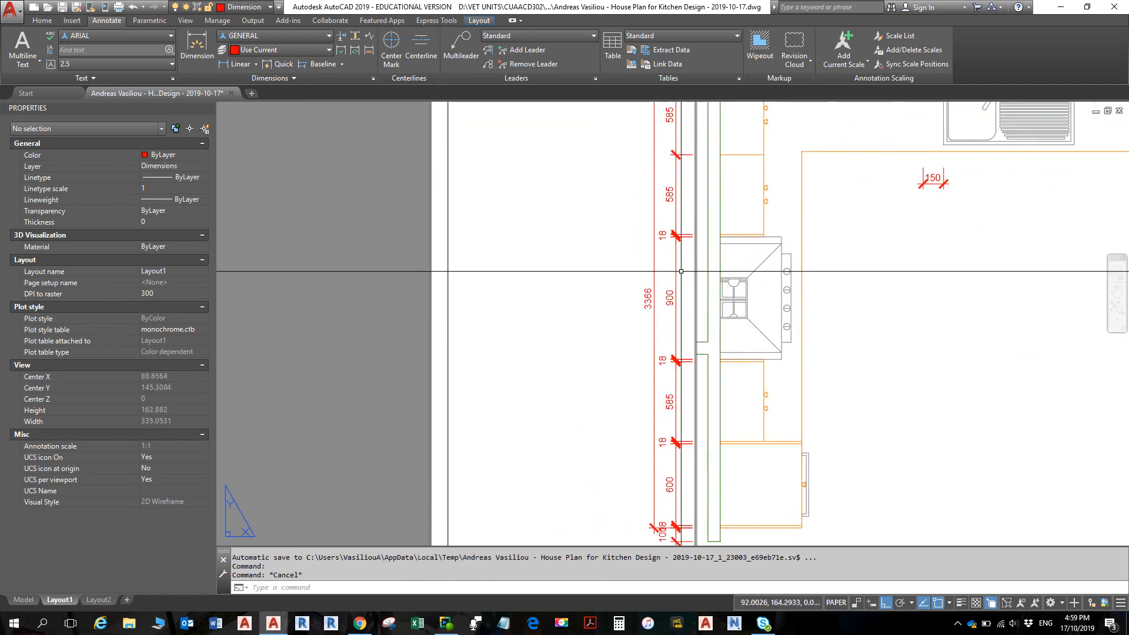
scroll(670, 362, "up", 5)
scroll(670, 362, "up", 2)
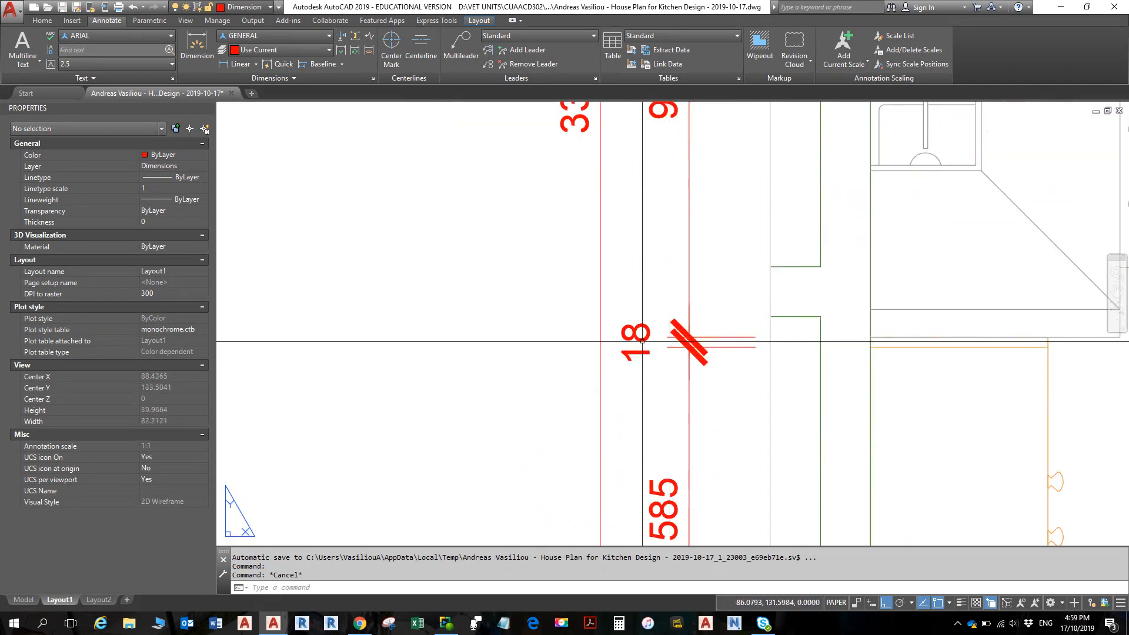
scroll(742, 357, "down", 5)
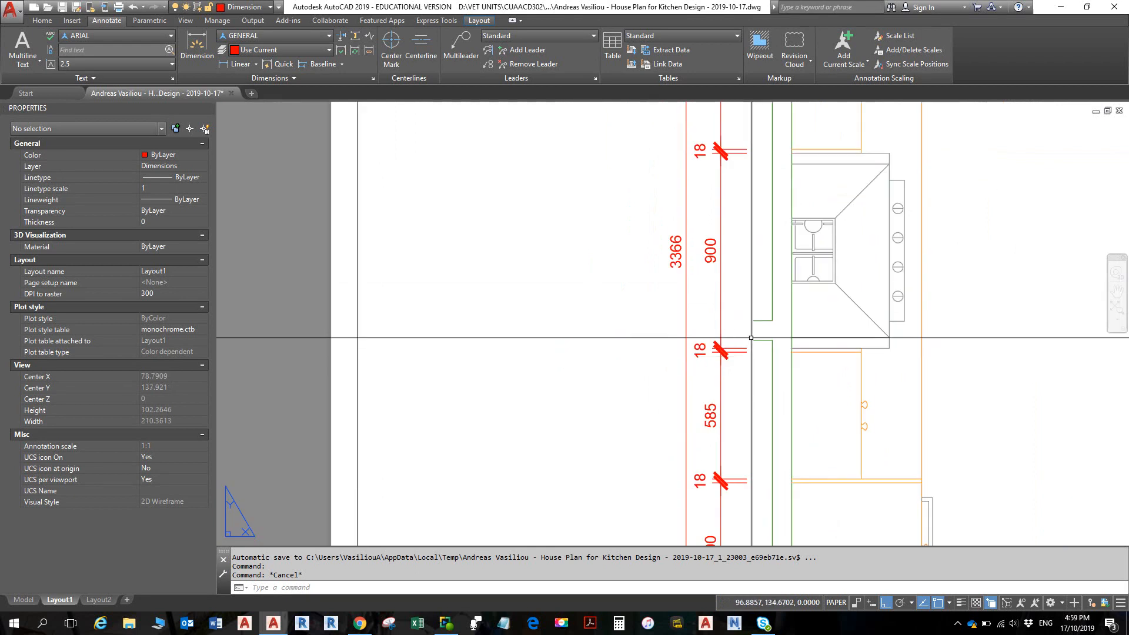
middle_click_drag(742, 356, 691, 244)
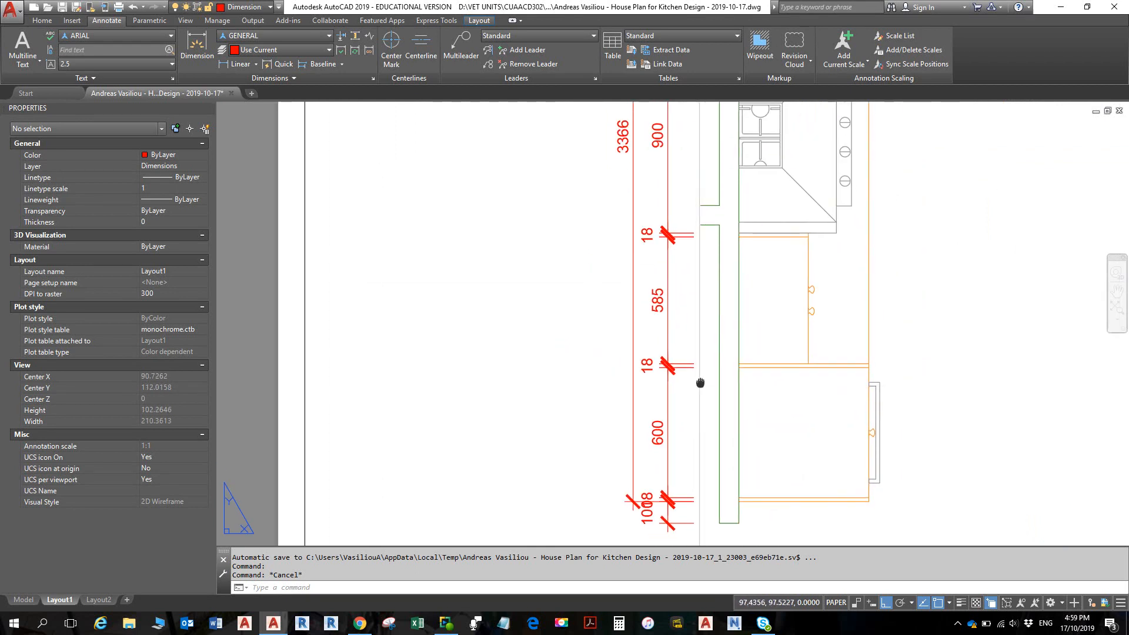
middle_click_drag(700, 383, 676, 257)
Separate the overlapping dimension texts at the wall oven end, moving the 100 text below the wall end and the adjacent 18 text upwards
scroll(612, 388, "up", 2)
scroll(624, 388, "up", 2)
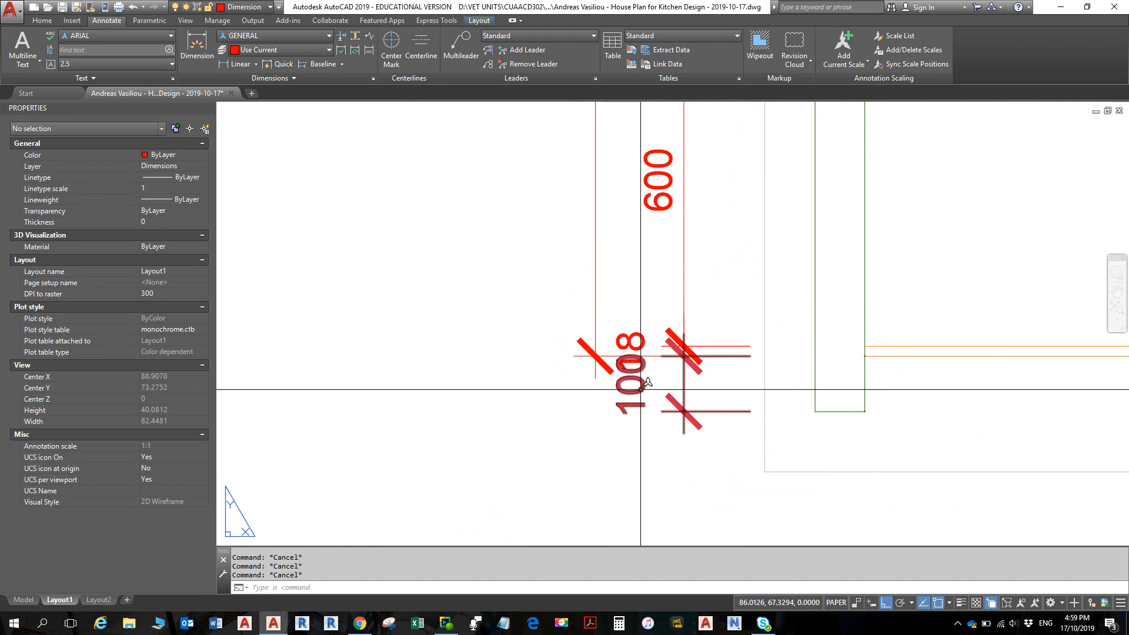
left_click(632, 381)
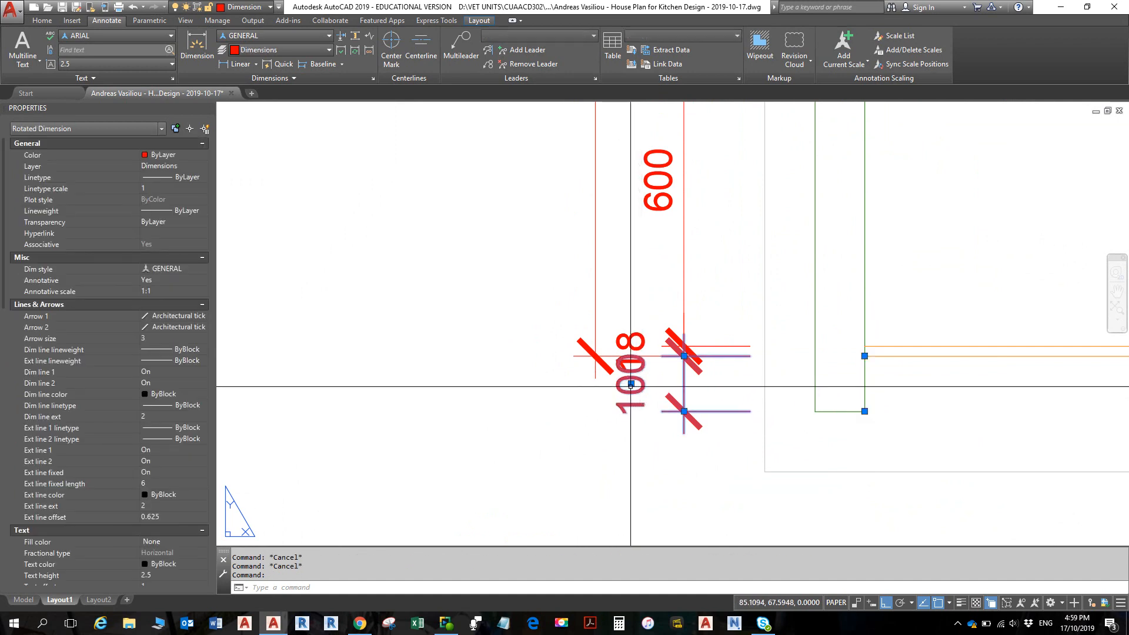
left_click(631, 384)
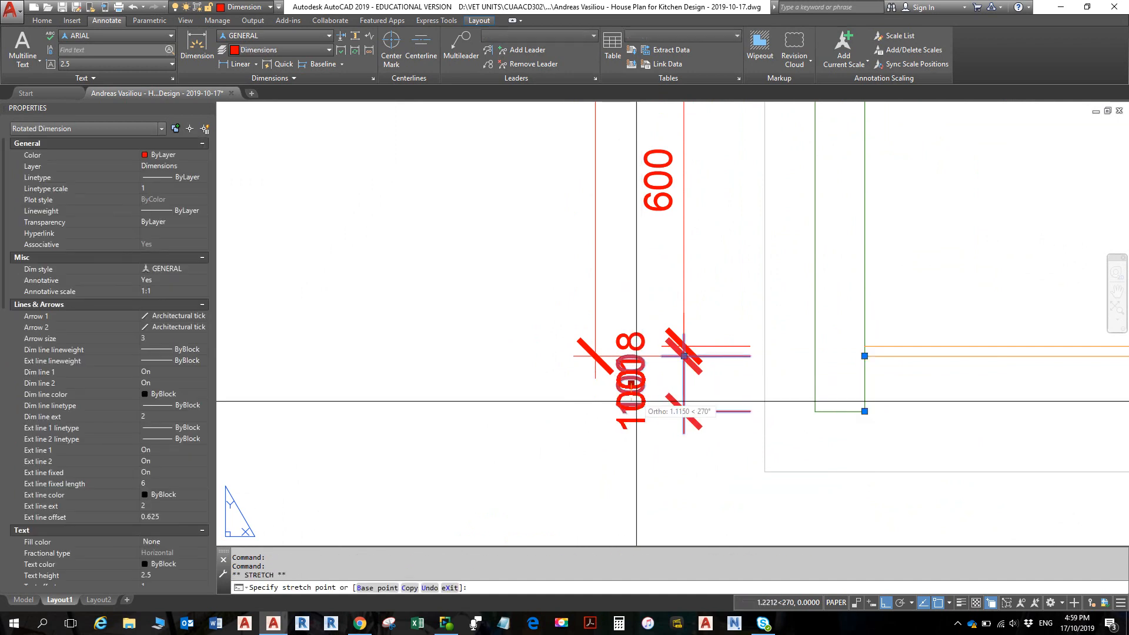
left_click(636, 447)
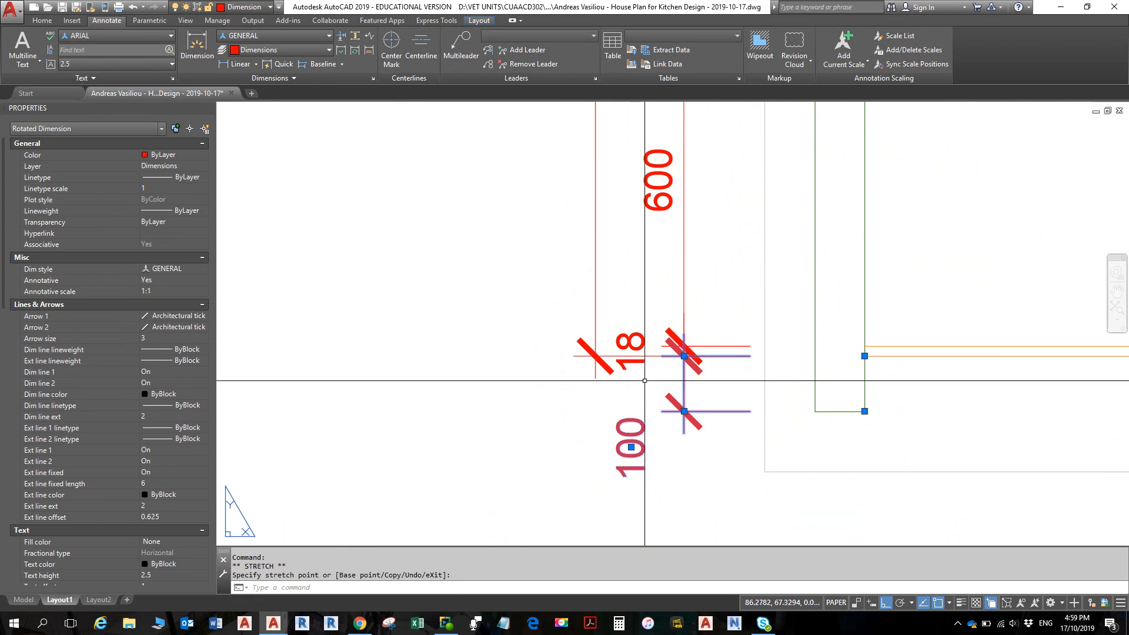
left_click(631, 346)
left_click(635, 350)
left_click(632, 350)
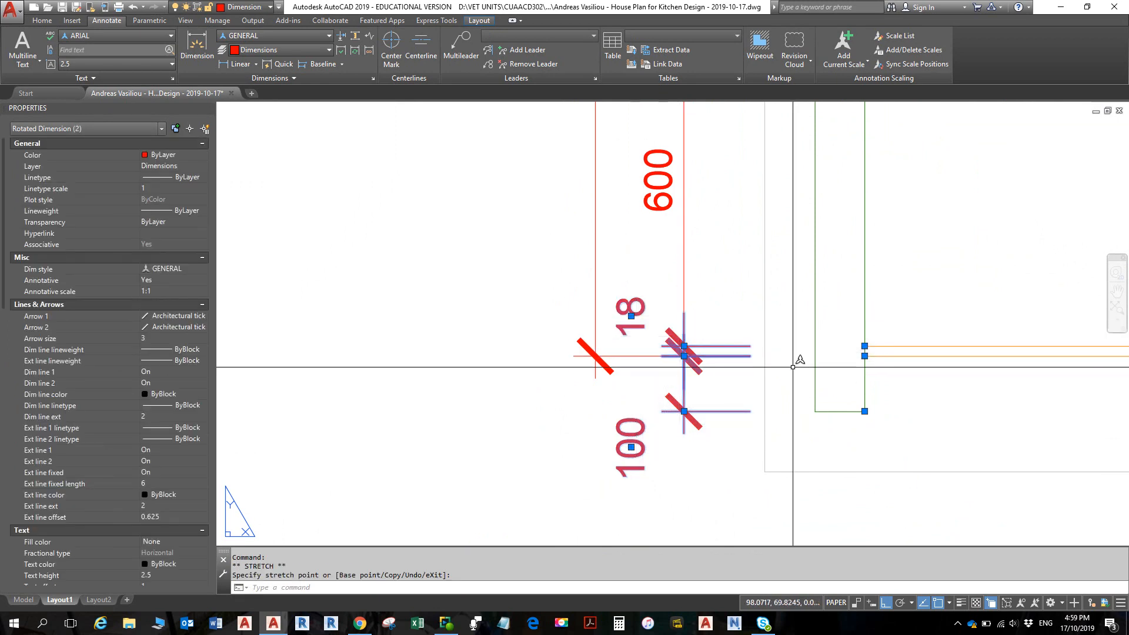
key("Escape")
Move the 39 dimension text at the cooktop wall's window end downwards, clear of the overall dimension's extension line
scroll(785, 357, "down", 8)
middle_click_drag(757, 290, 701, 497)
scroll(701, 402, "up", 6)
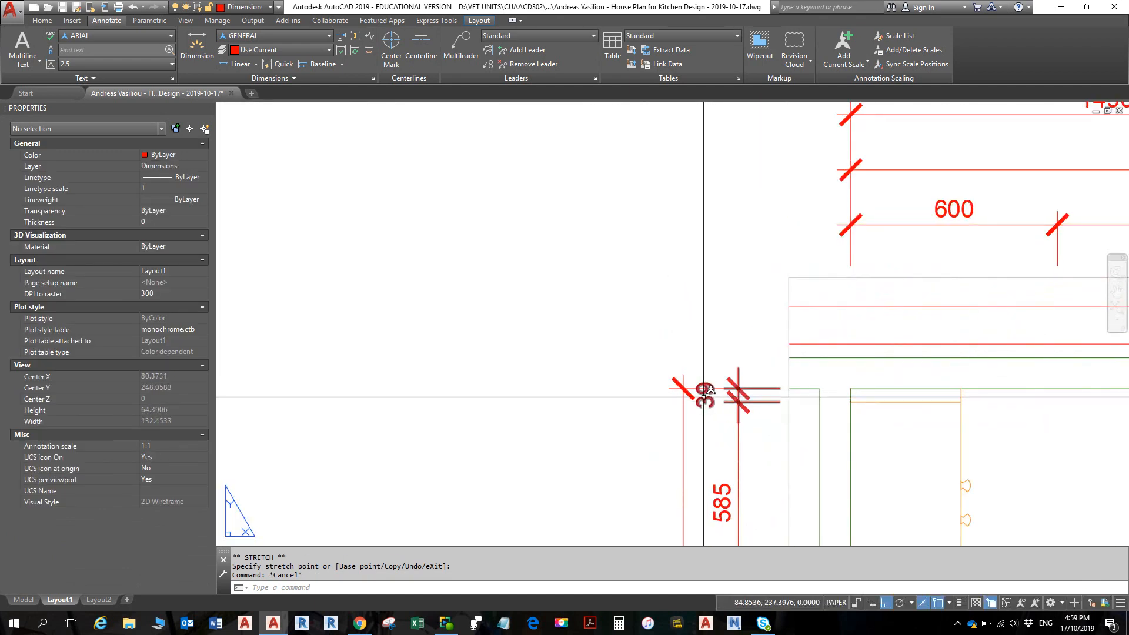
left_click(739, 399)
middle_click_drag(728, 351, 745, 252)
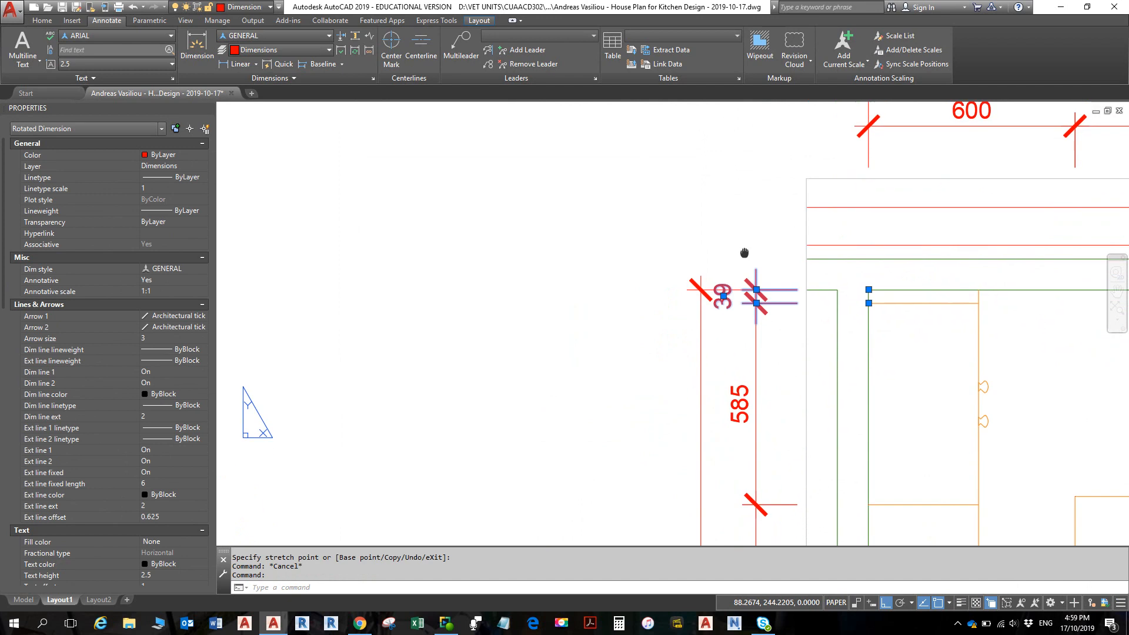
scroll(728, 300, "up", 6)
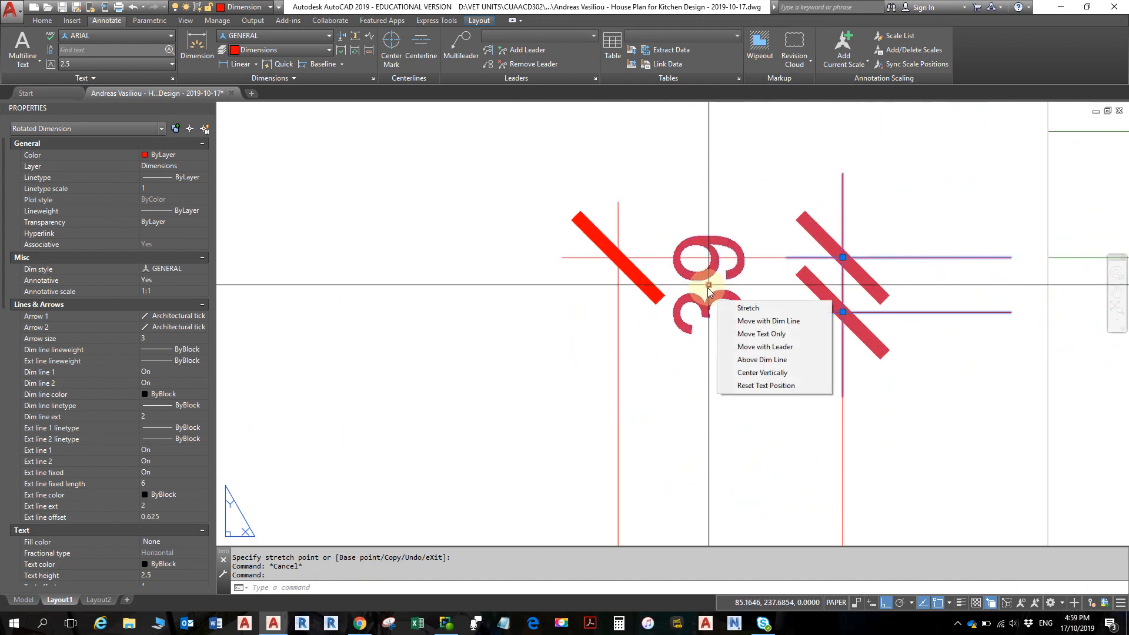
left_click(709, 286)
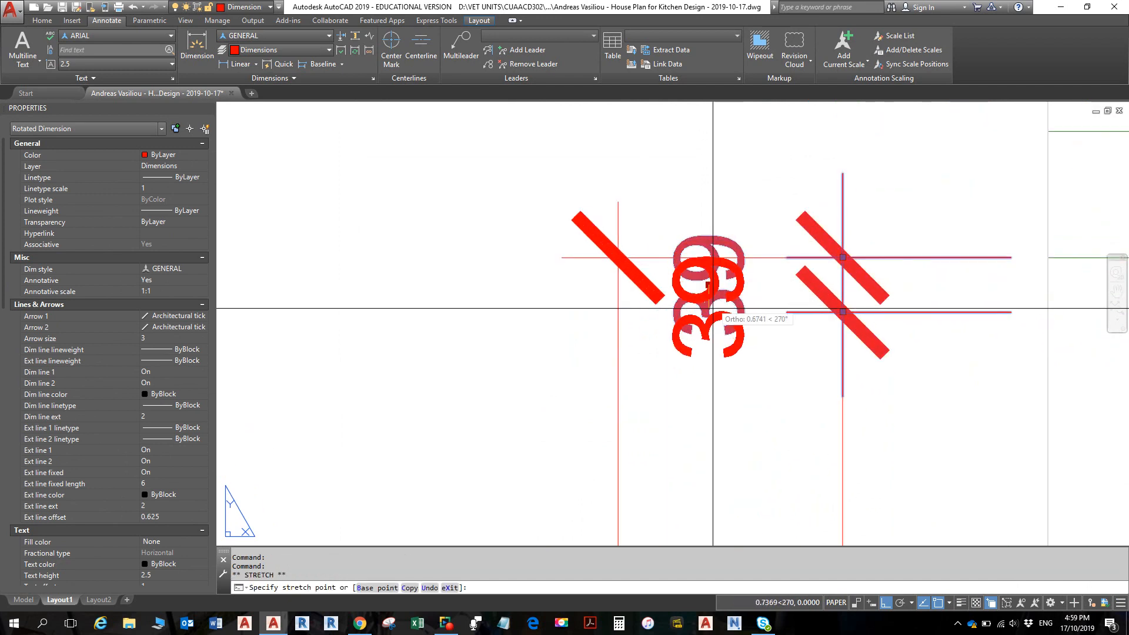
left_click(719, 352)
key("Escape")
scroll(736, 342, "down", 9)
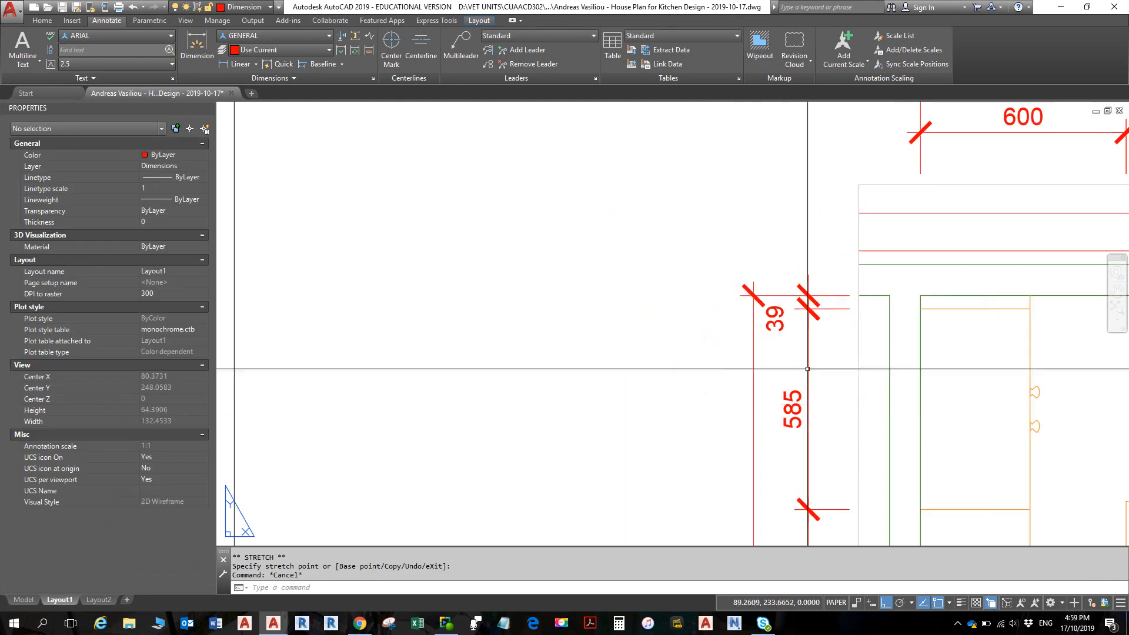
Examine the window wall and the sink's 150 dimension, and check the leader labels in the reference PDF
middle_click_drag(817, 385, 747, 434)
scroll(810, 360, "down", 3)
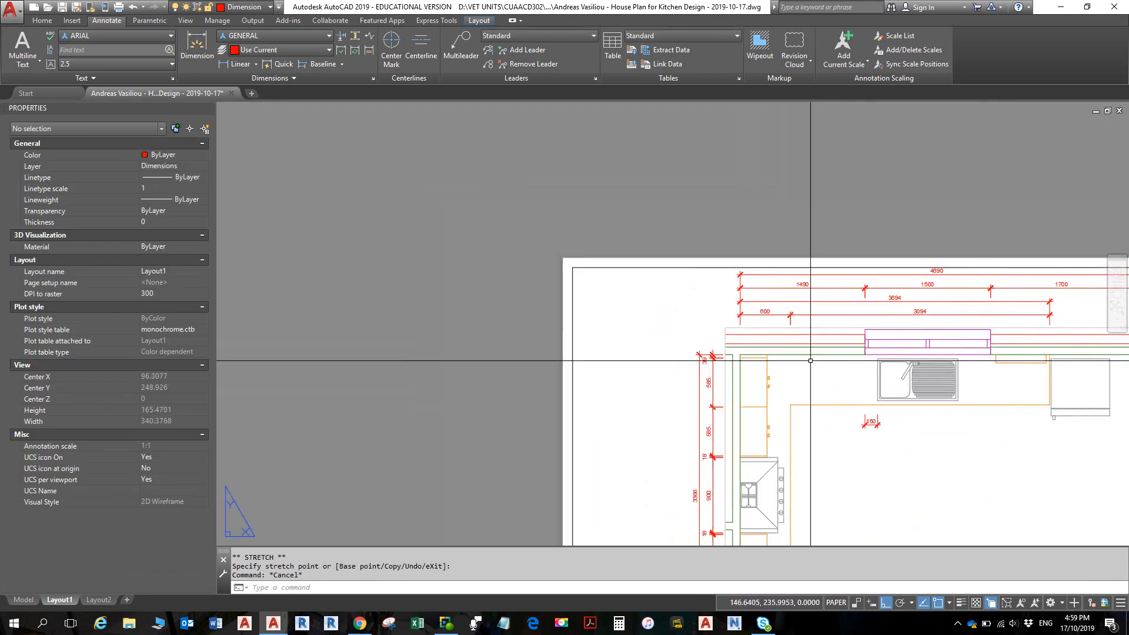
middle_click_drag(872, 388, 584, 372)
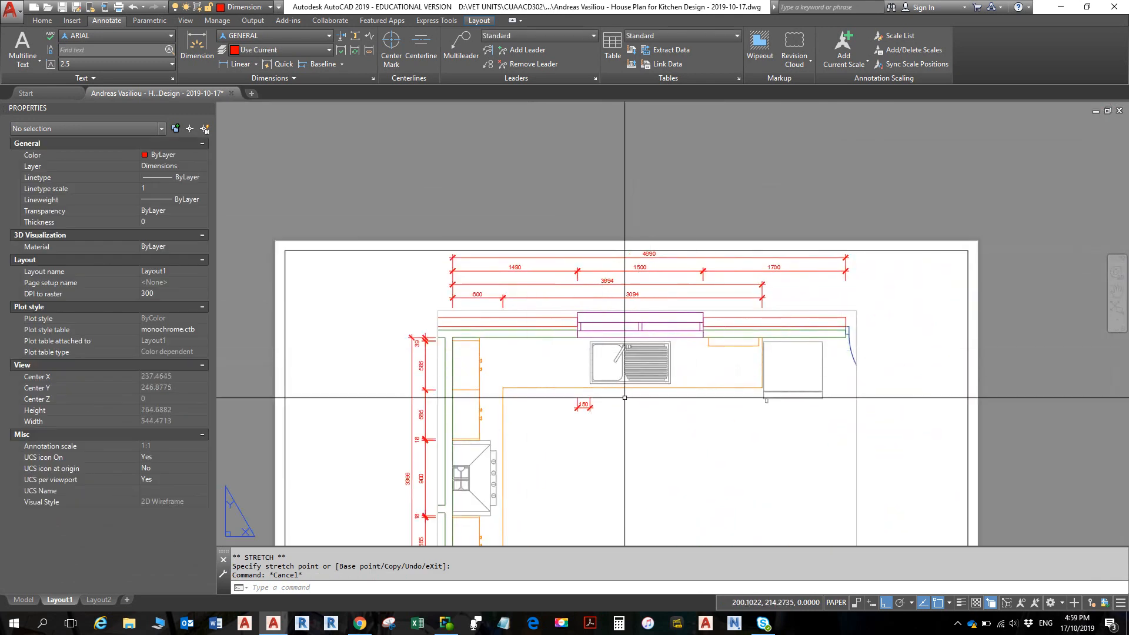
middle_click_drag(757, 406, 766, 254)
scroll(600, 255, "up", 8)
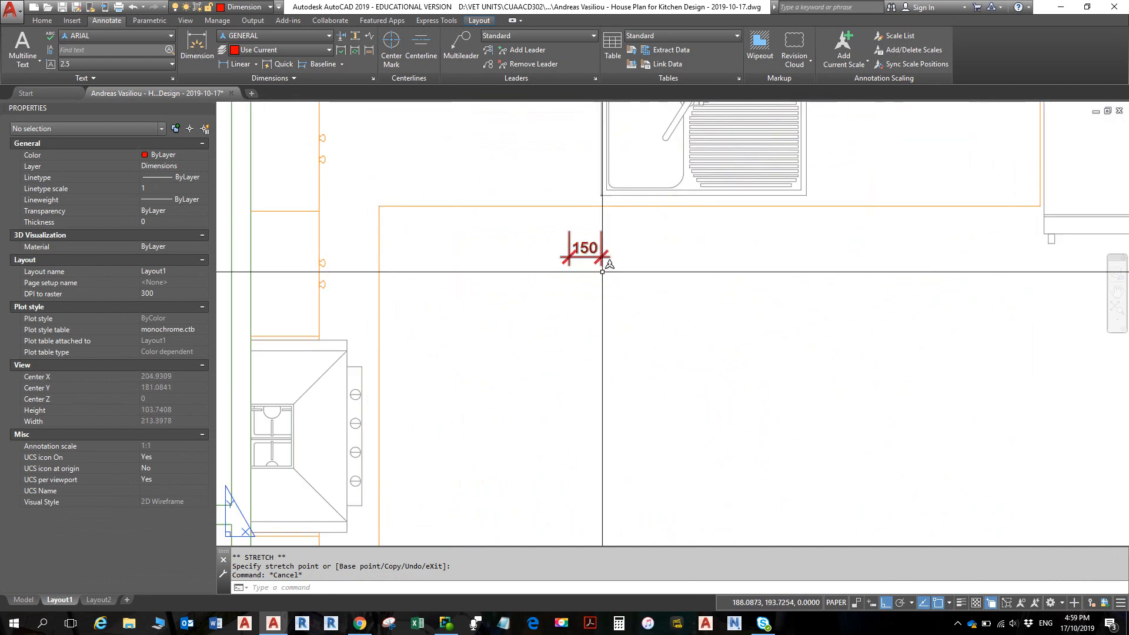
middle_click_drag(620, 283, 674, 439)
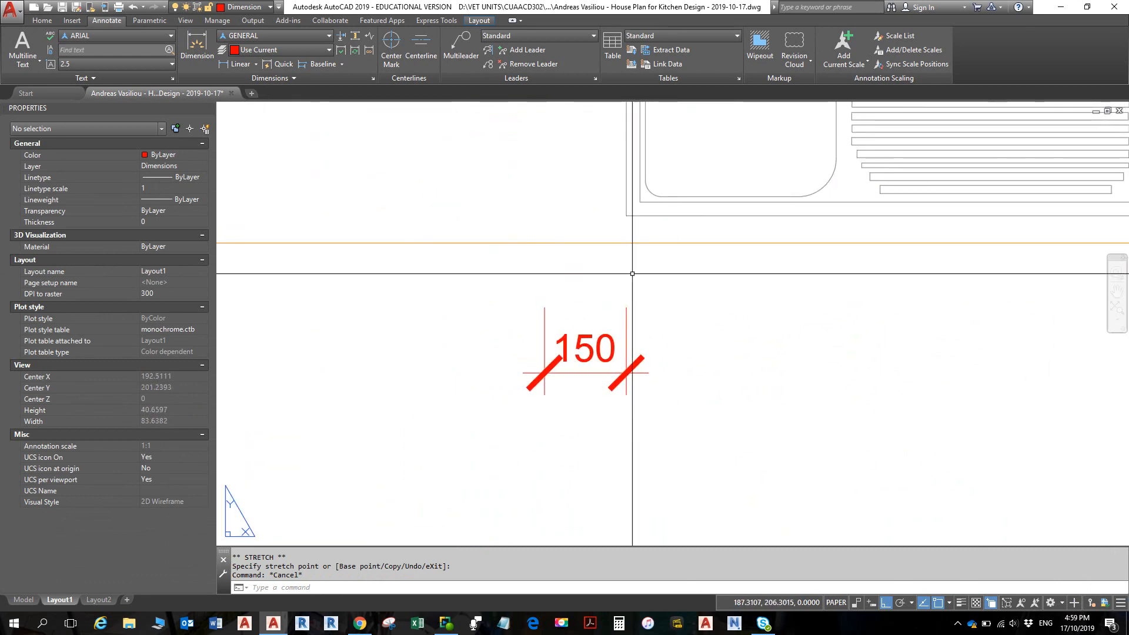
scroll(685, 332, "down", 4)
scroll(686, 333, "down", 6)
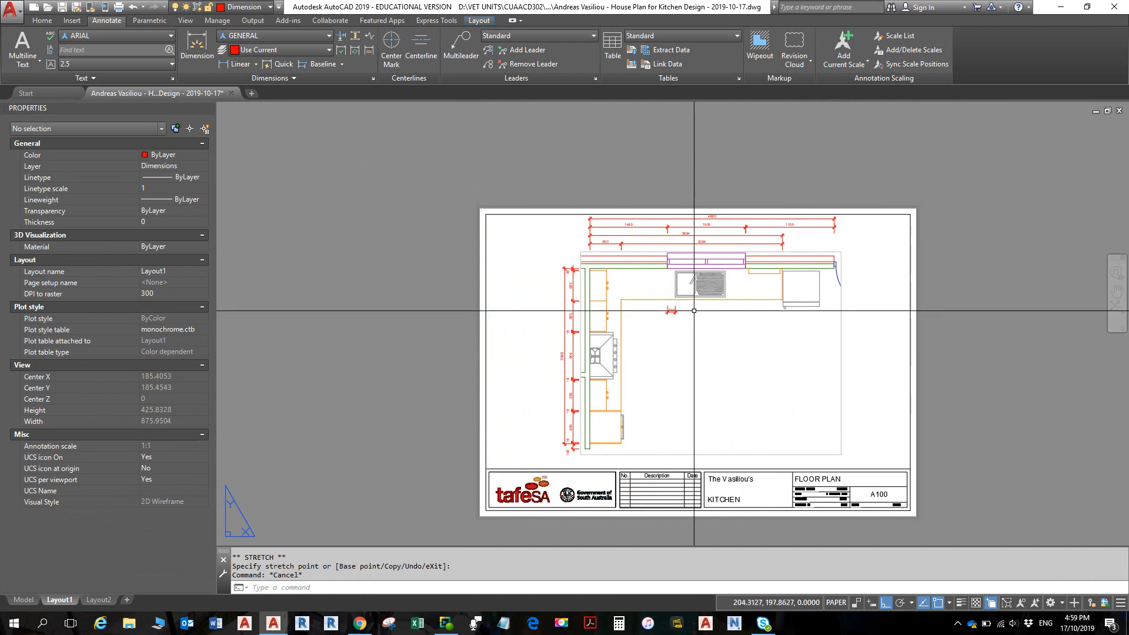
key("alt+Tab")
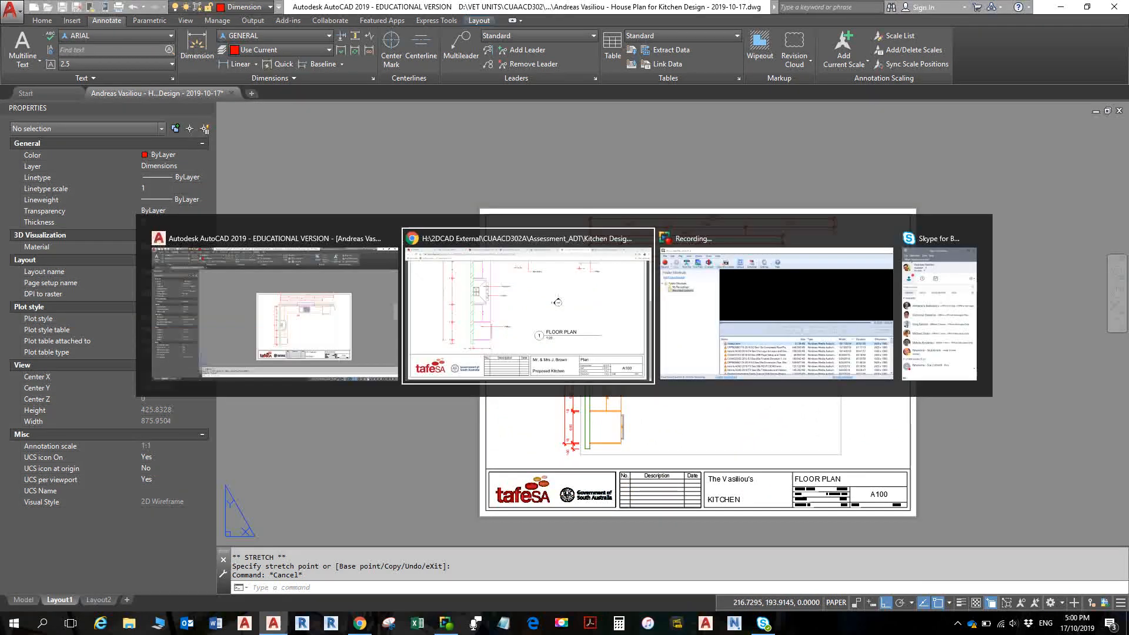
scroll(700, 300, "up", 3)
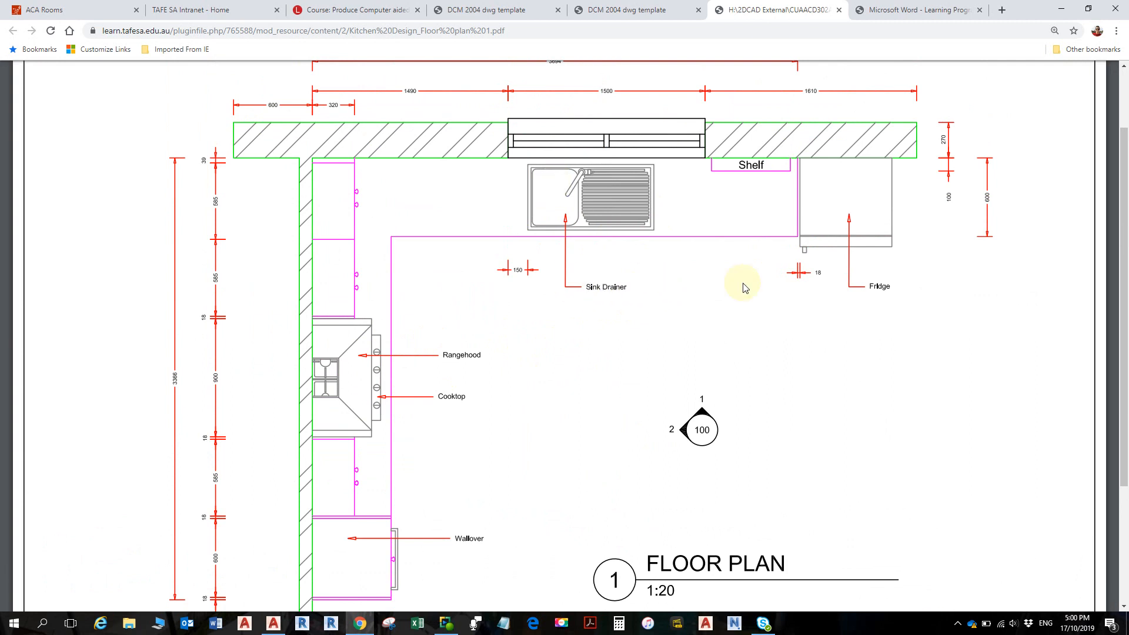
key("alt+Tab")
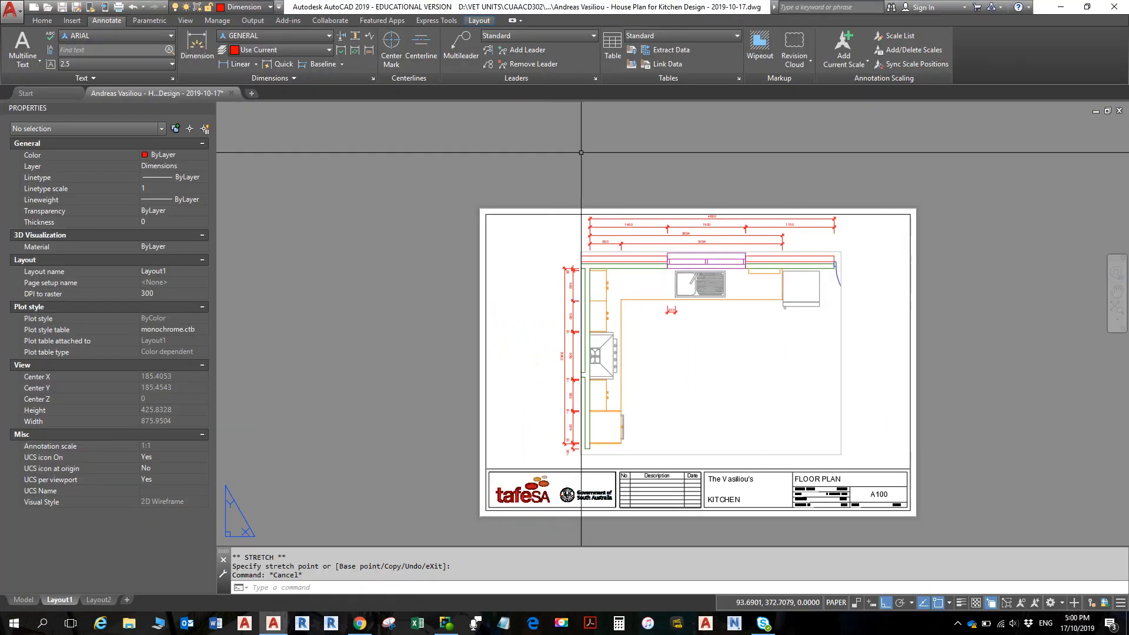
Add a multileader pointing at the cooktop's control edge with the text "stove sdff sfsfs", wrapped onto two lines
left_click(465, 45)
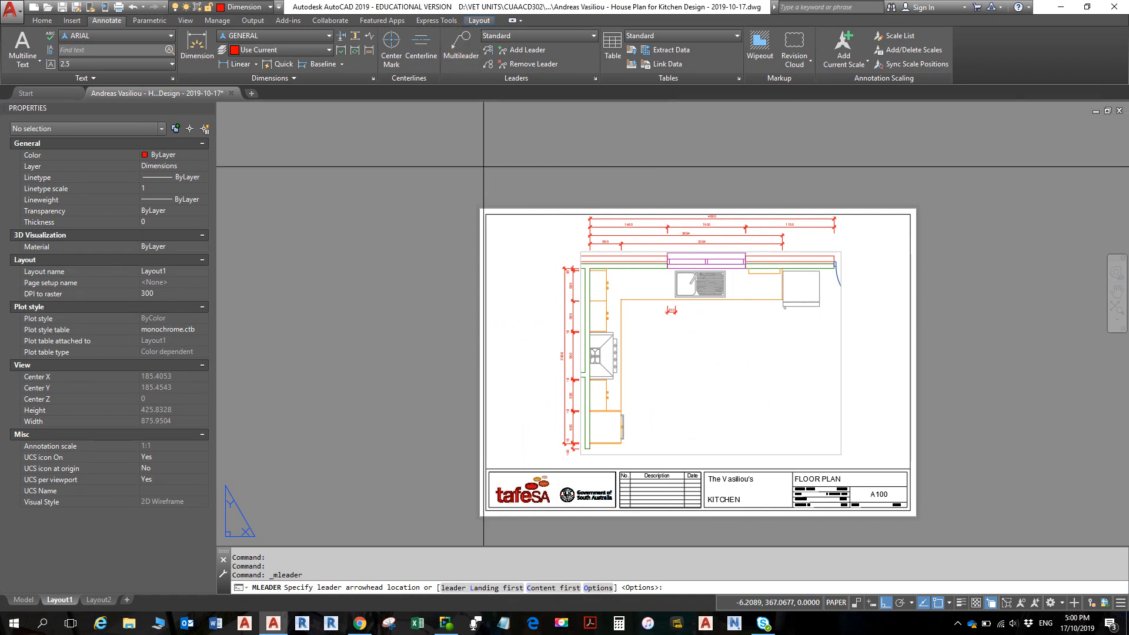
scroll(634, 361, "up", 6)
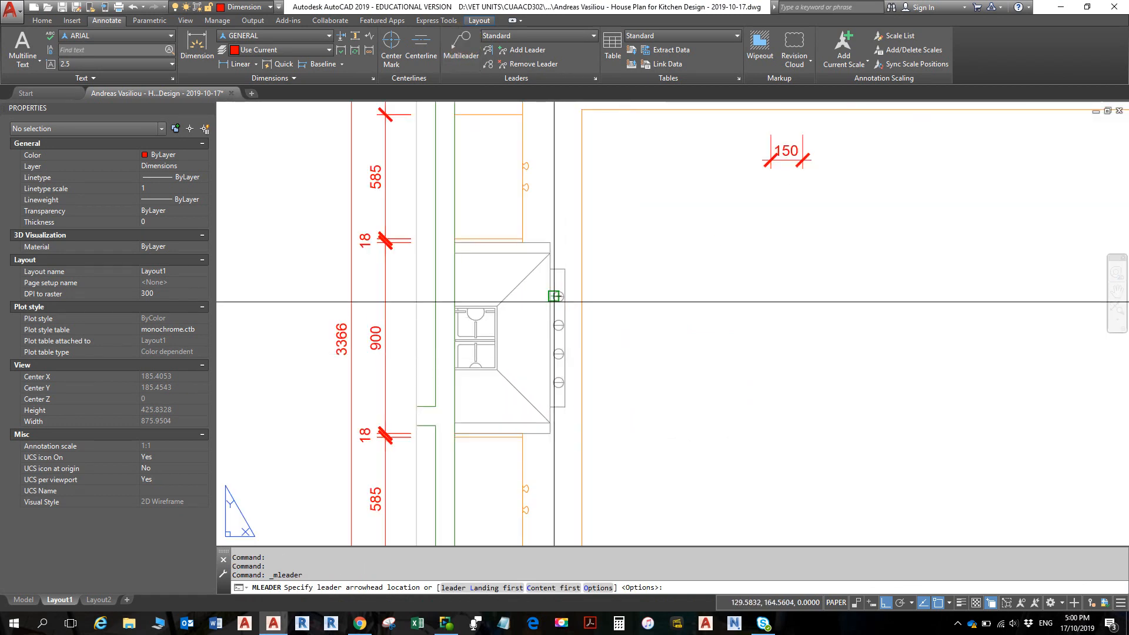
left_click(569, 337)
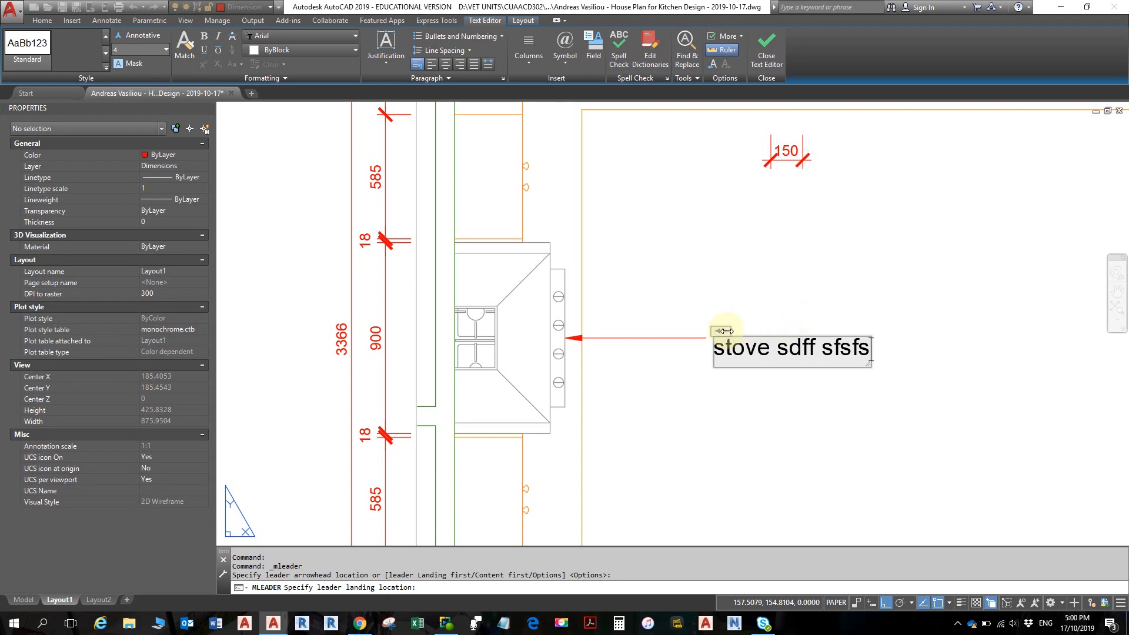
left_click_drag(727, 331, 876, 313)
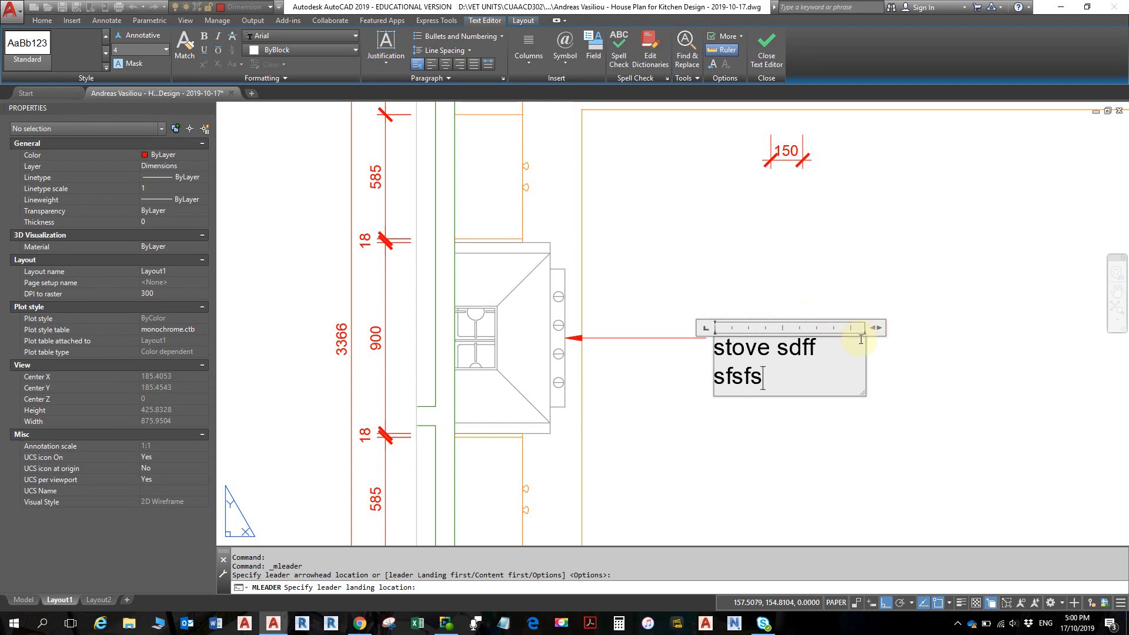
left_click(805, 464)
key("Escape")
key("Escape")
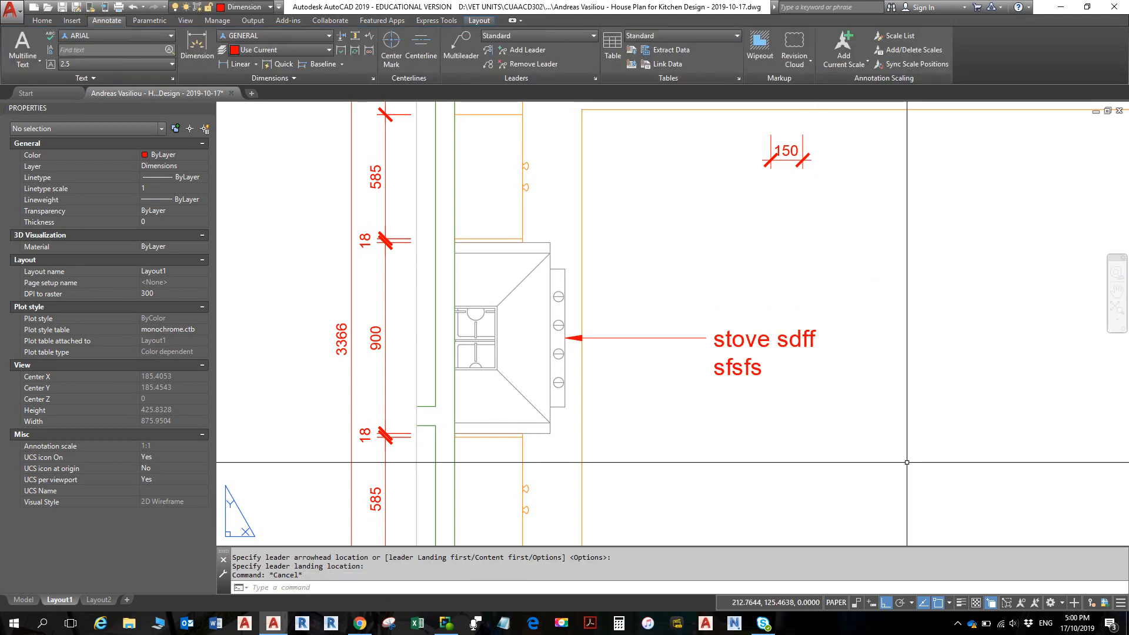
Move the cooktop multileader to the Text layer
left_click(849, 414)
left_click(583, 292)
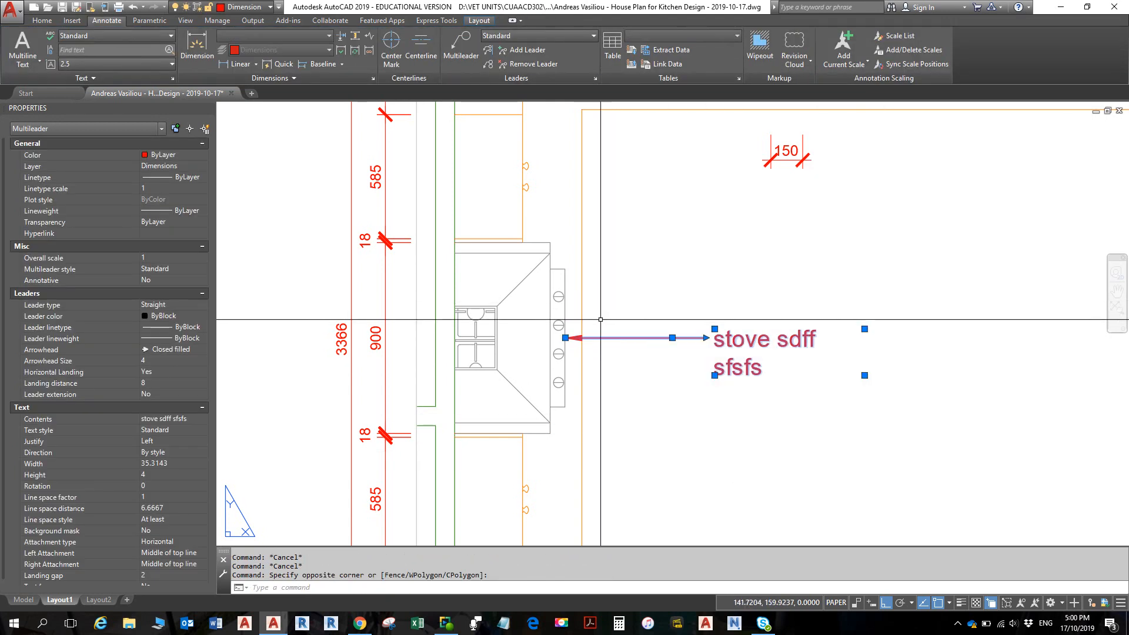
left_click(273, 7)
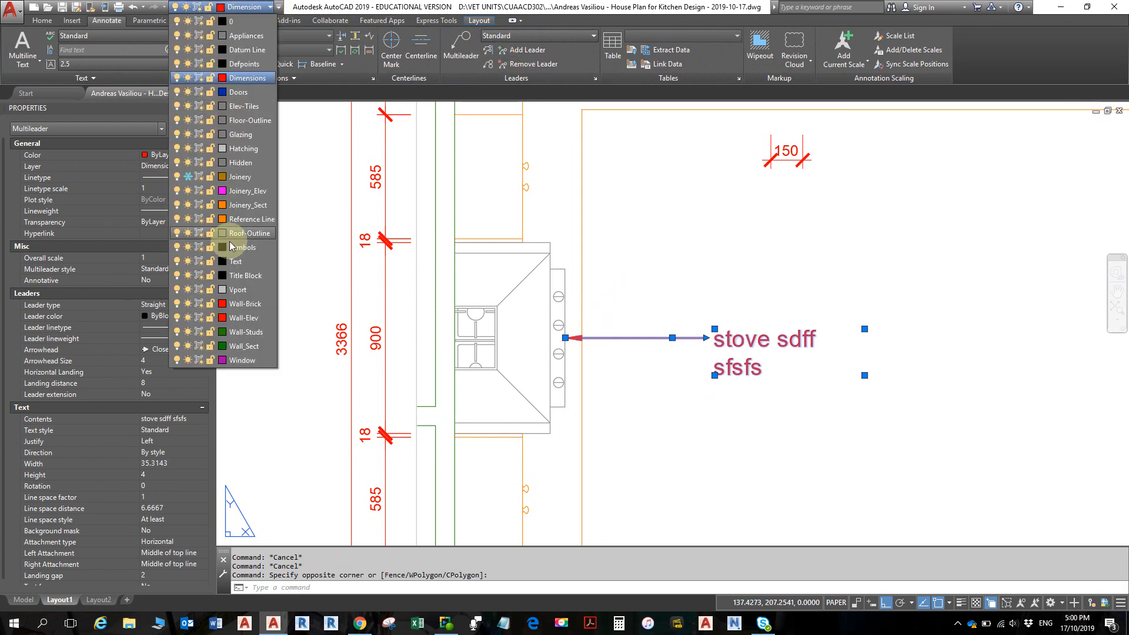
left_click(241, 262)
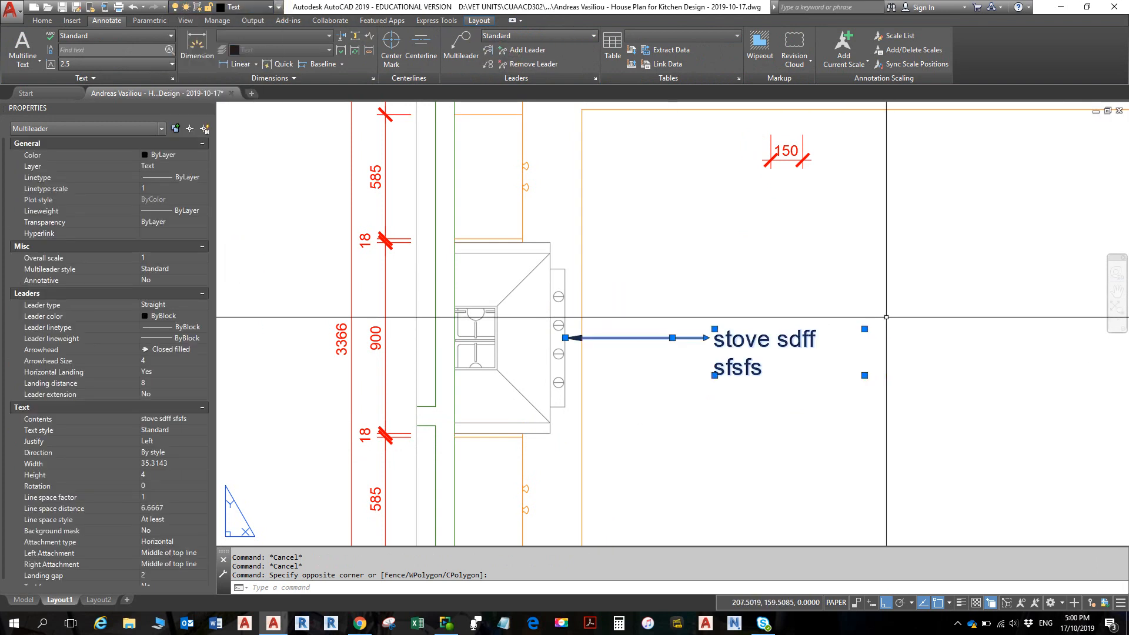
key("Escape")
key("Escape")
scroll(878, 325, "down", 4)
middle_click_drag(878, 325, 832, 385)
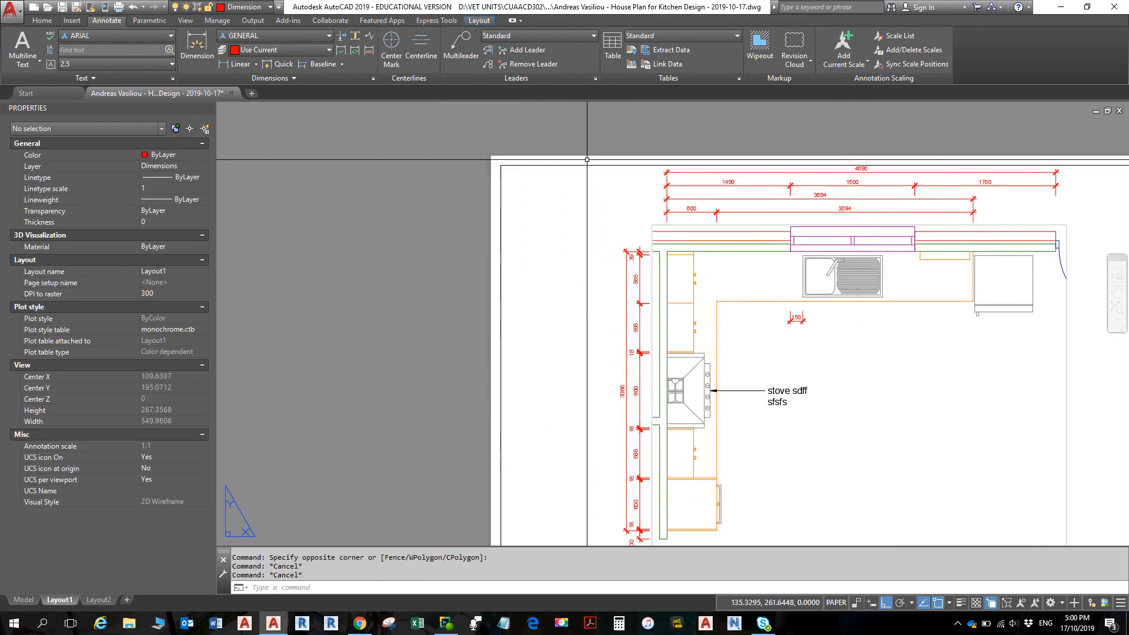
Check the leaders in the reference PDF and add a multileader labelled "sink" running down from the sink's front edge
key("alt+Tab")
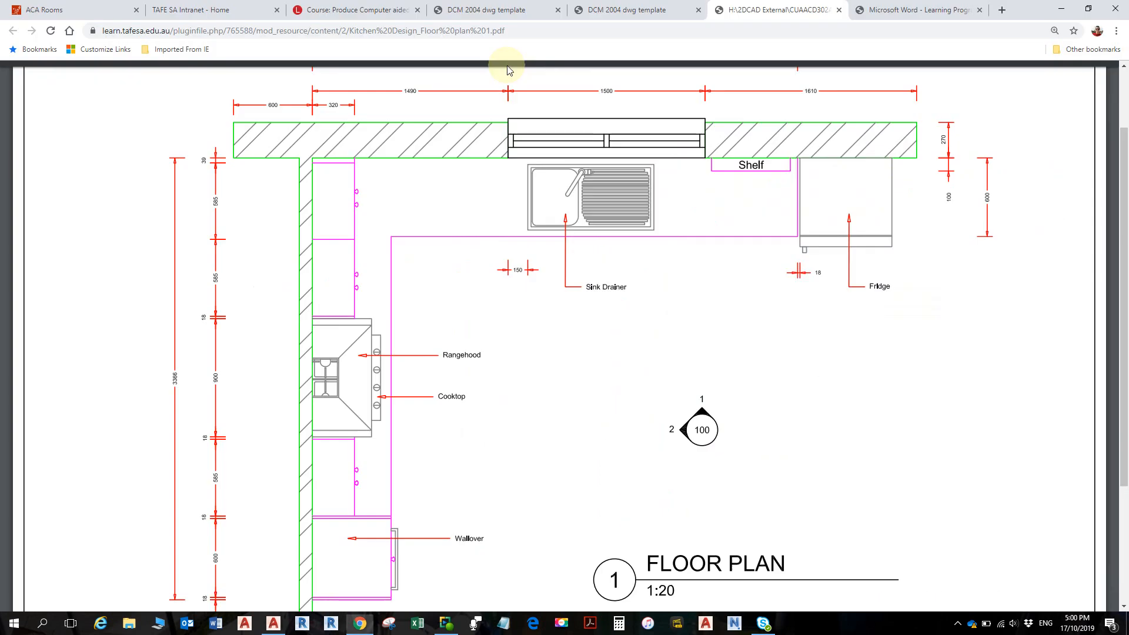
key("alt+Tab")
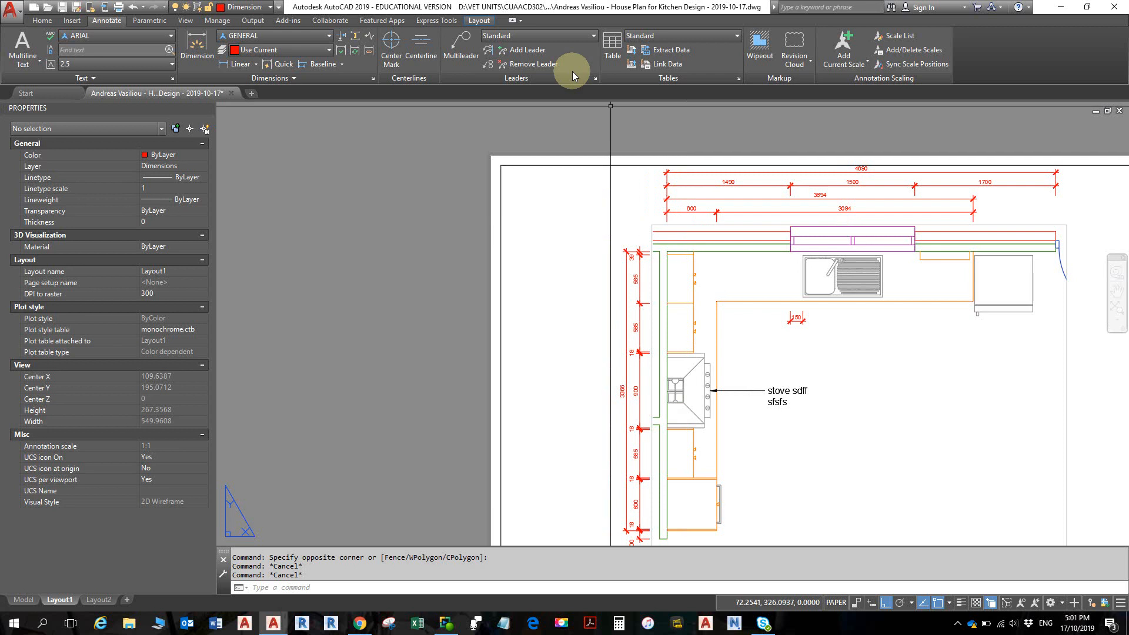
left_click(461, 44)
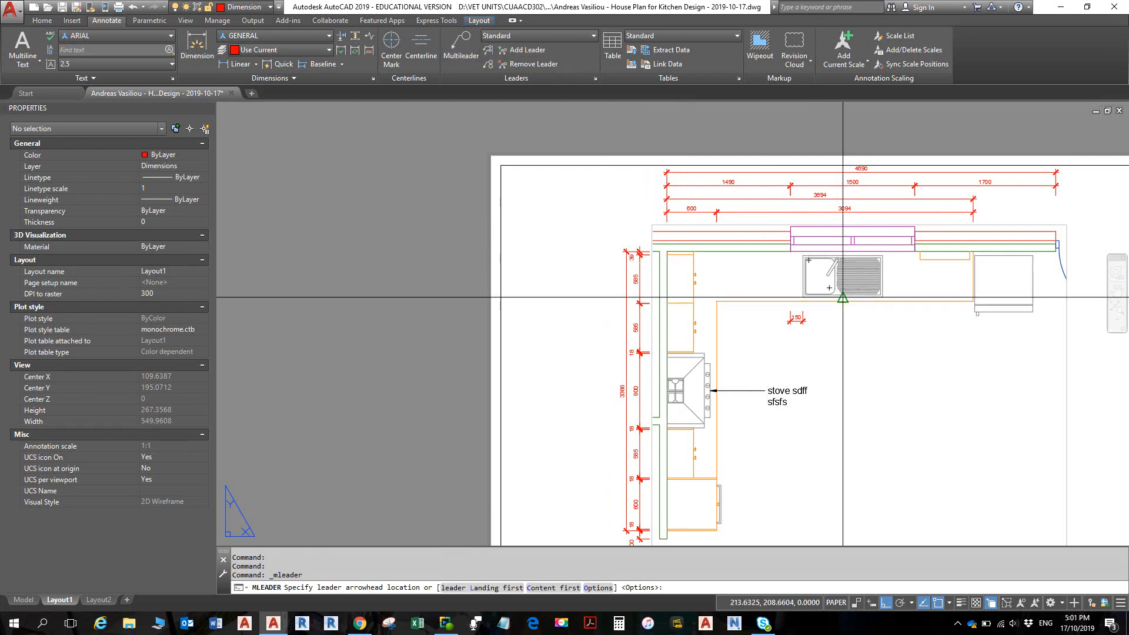
left_click(842, 299)
left_click(844, 357)
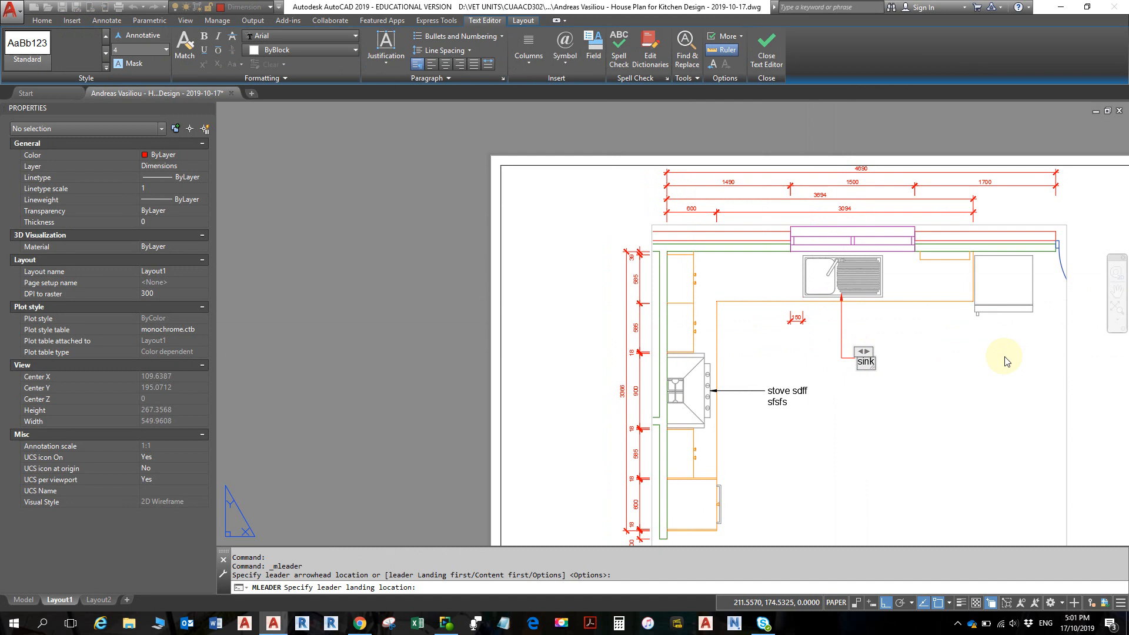
left_click(994, 422)
key("Escape")
key("Escape")
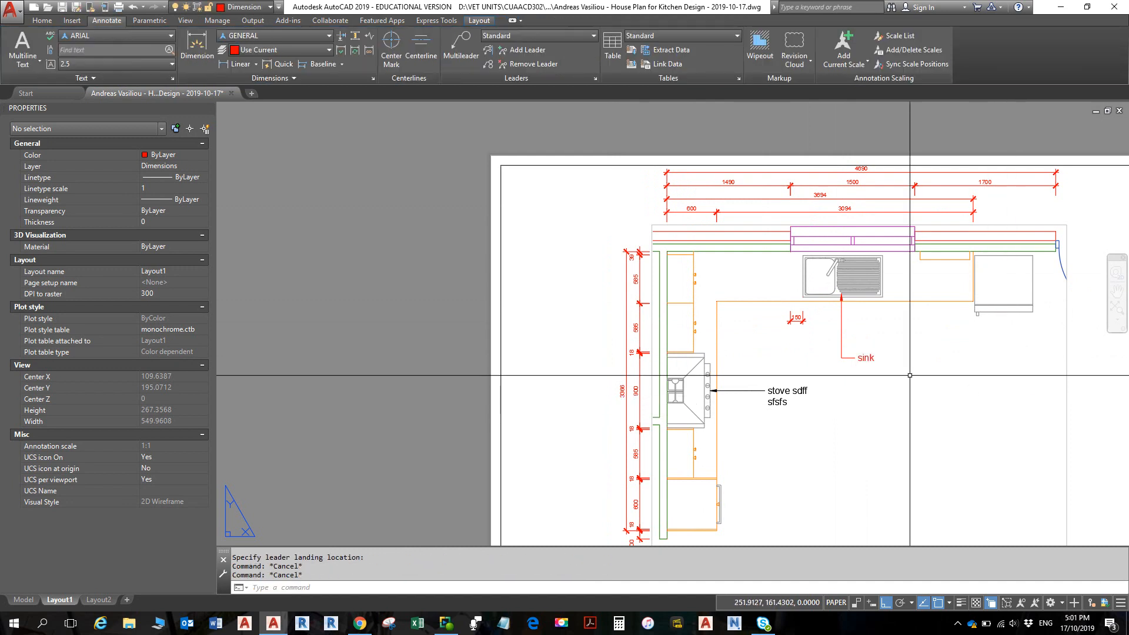
Compare the sink area with the reference PDF and move the 150 dimension's text upwards, clear of its tick marks
scroll(913, 348, "up", 2)
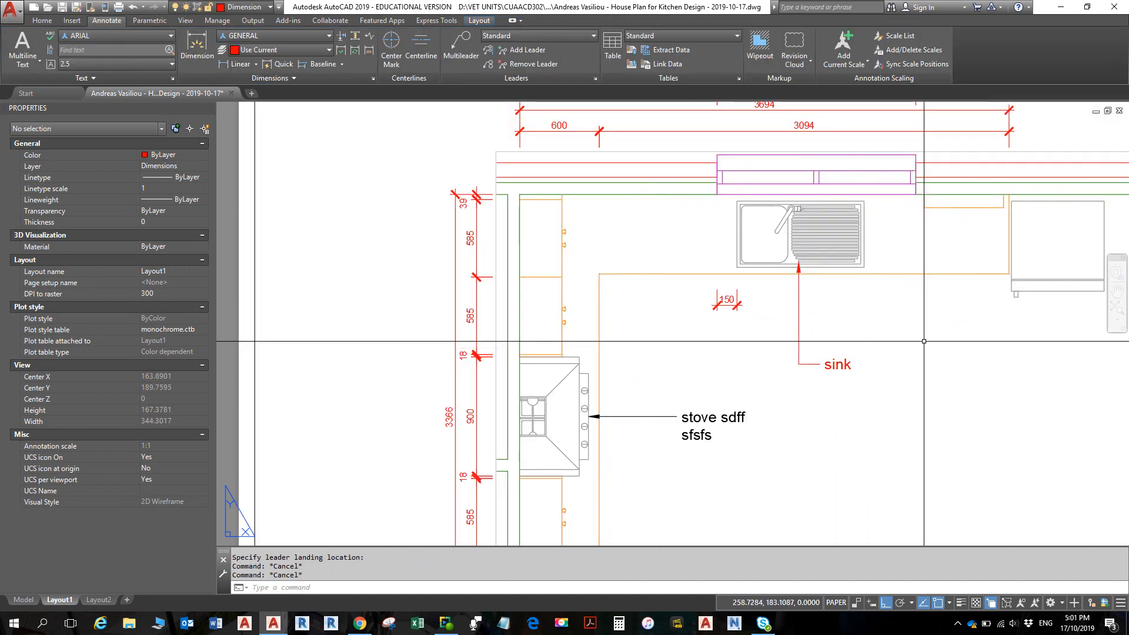
key("alt+Tab")
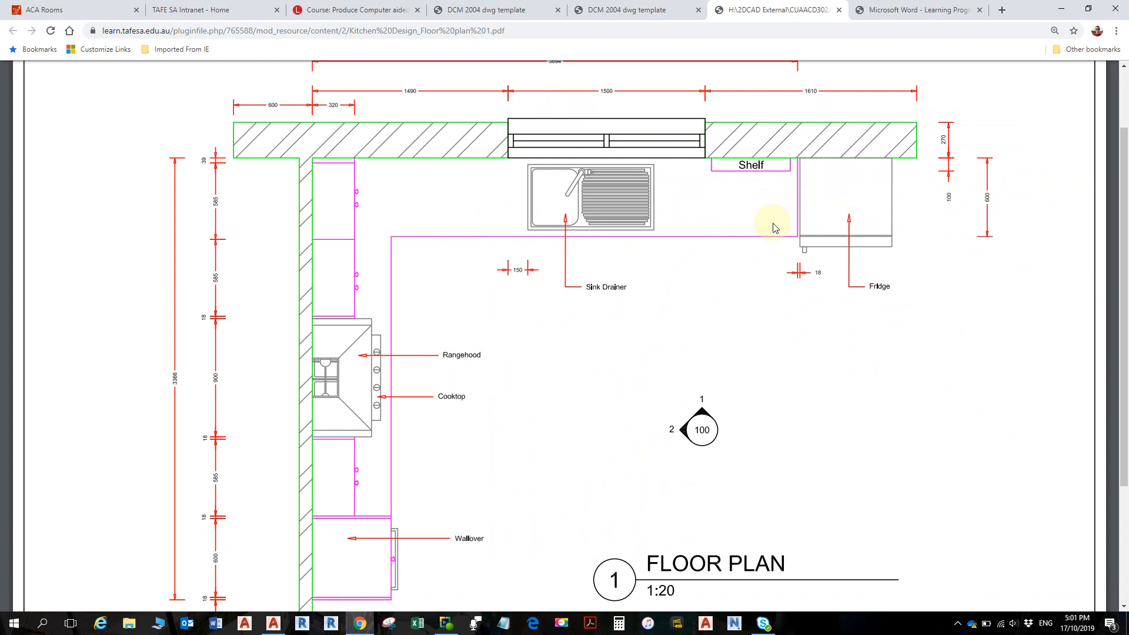
scroll(563, 231, "up", 2, "ctrl")
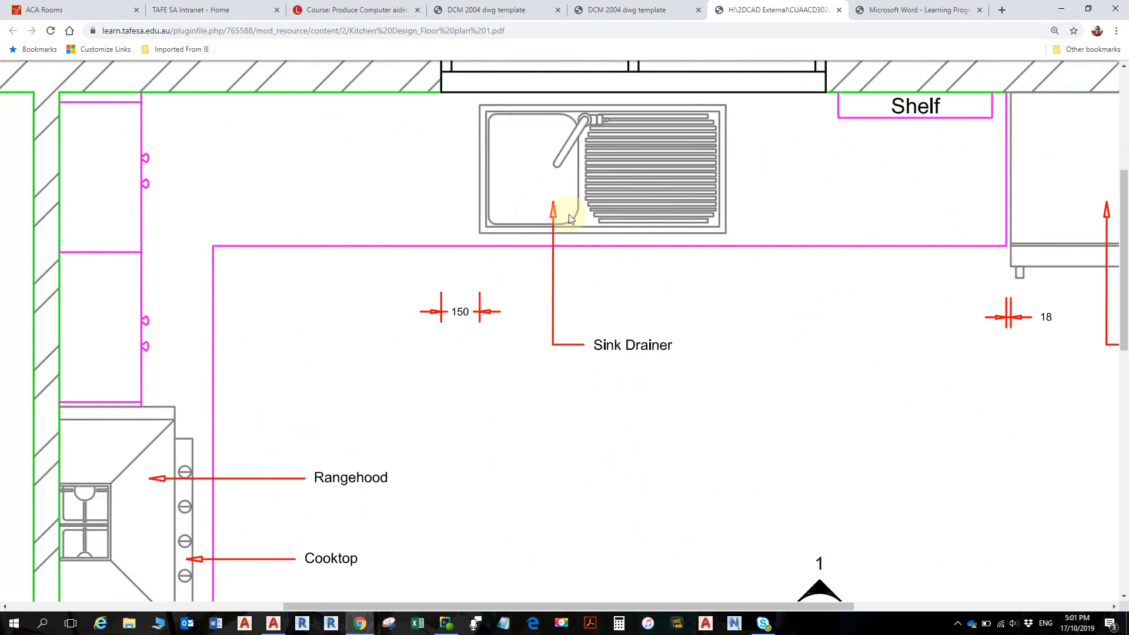
scroll(579, 213, "down", 2, "ctrl")
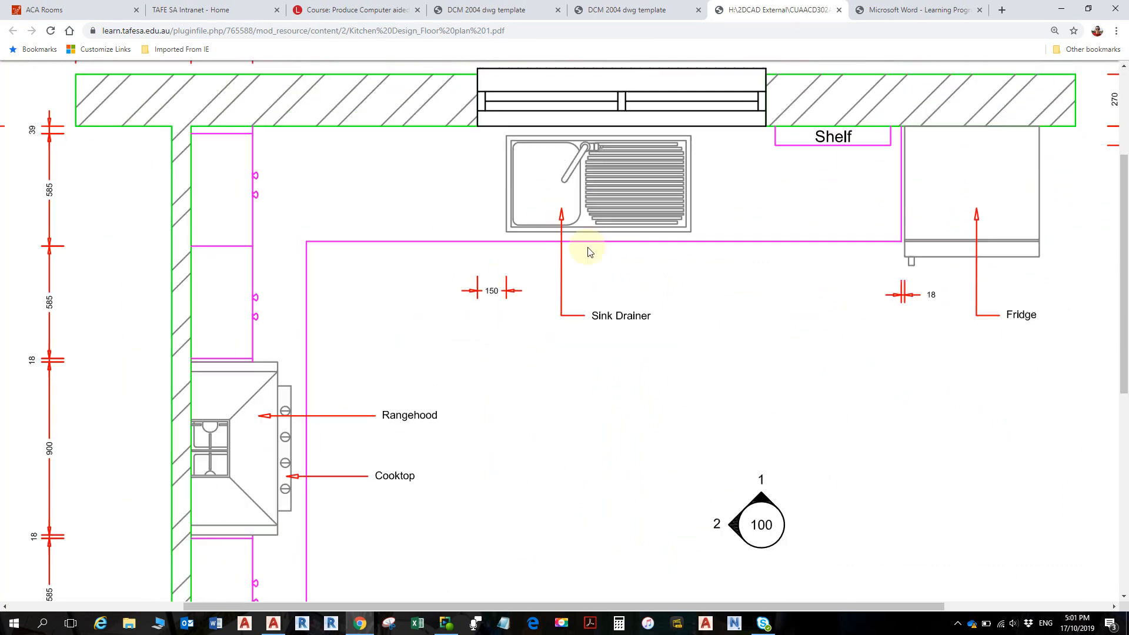
key("alt+Tab")
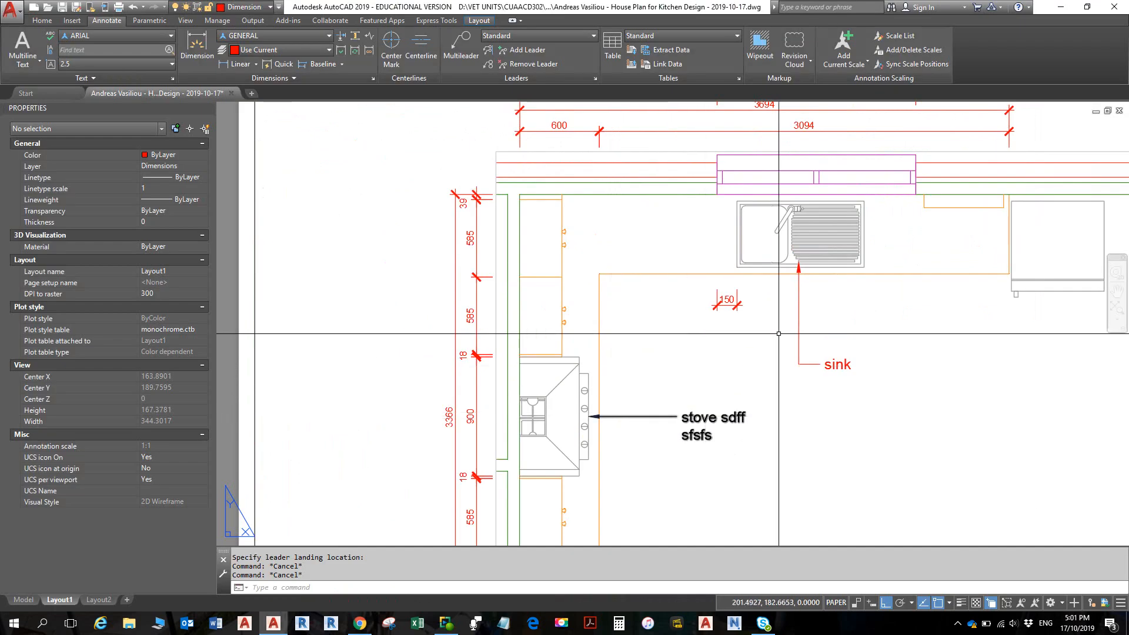
scroll(728, 316, "up", 5)
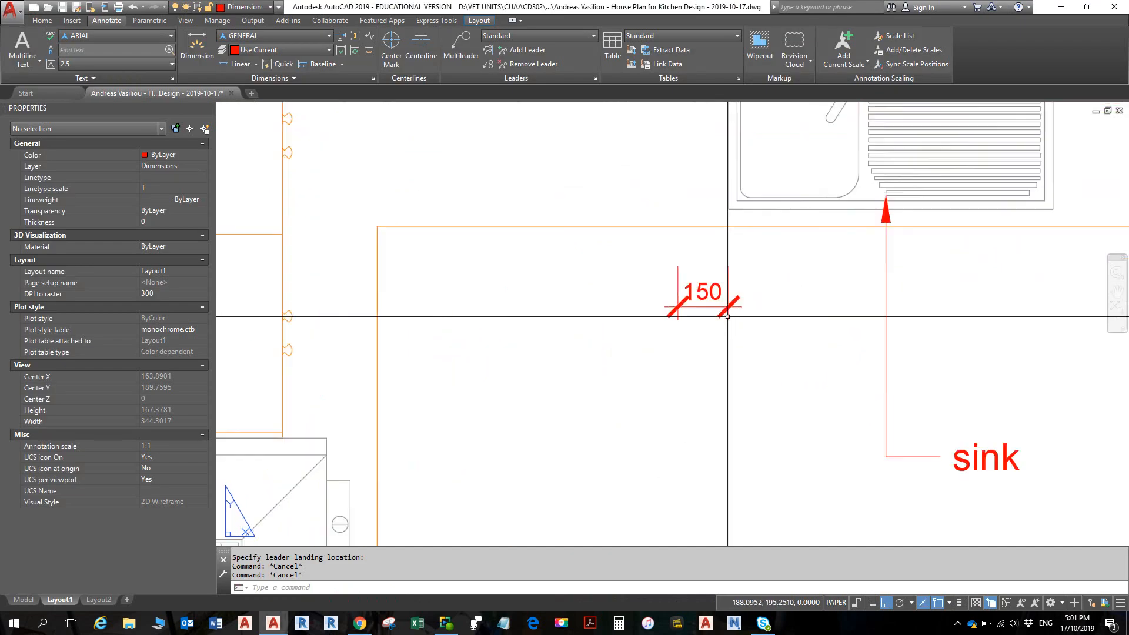
left_click(713, 282)
left_click(704, 292)
scroll(701, 281, "up", 2)
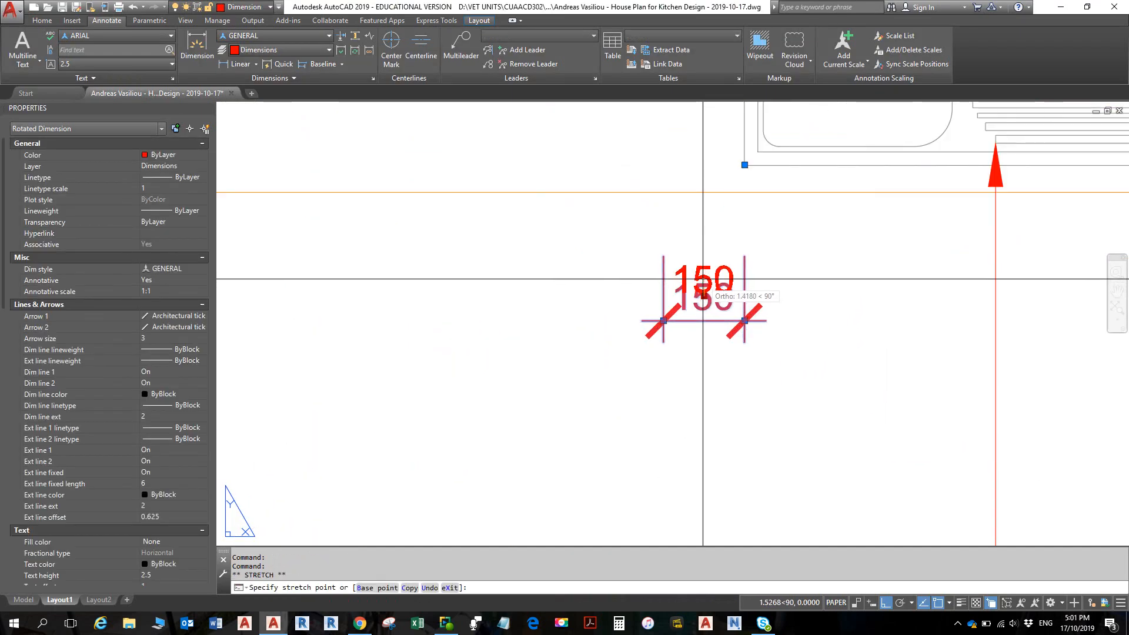
key("Escape")
scroll(732, 341, "down", 4)
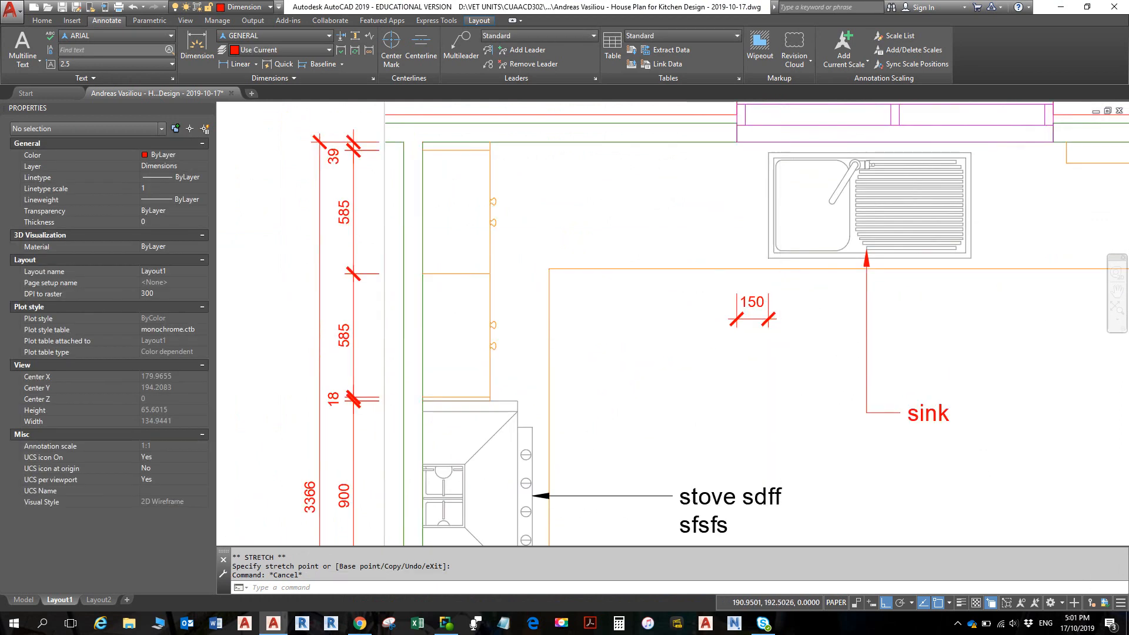
scroll(676, 323, "down", 6)
middle_click_drag(675, 323, 678, 303)
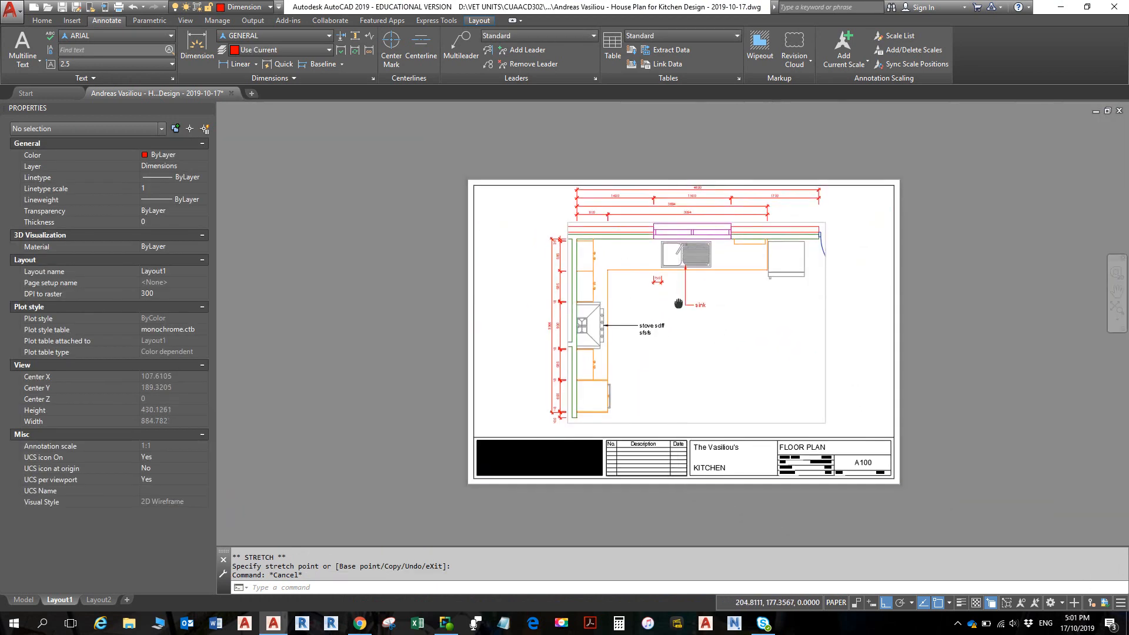